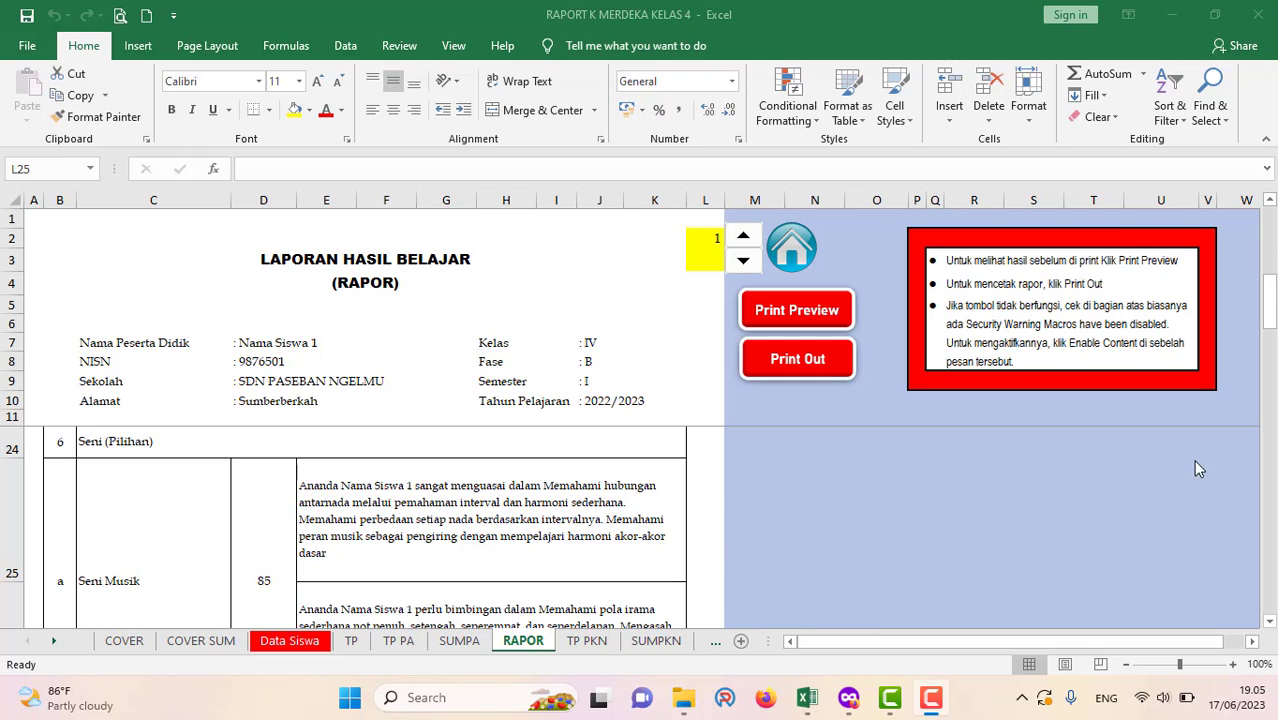
Return to the start of the subject table on the RAPOR sheet and select the Mata Pelajaran header cell.
left_click(1272, 300)
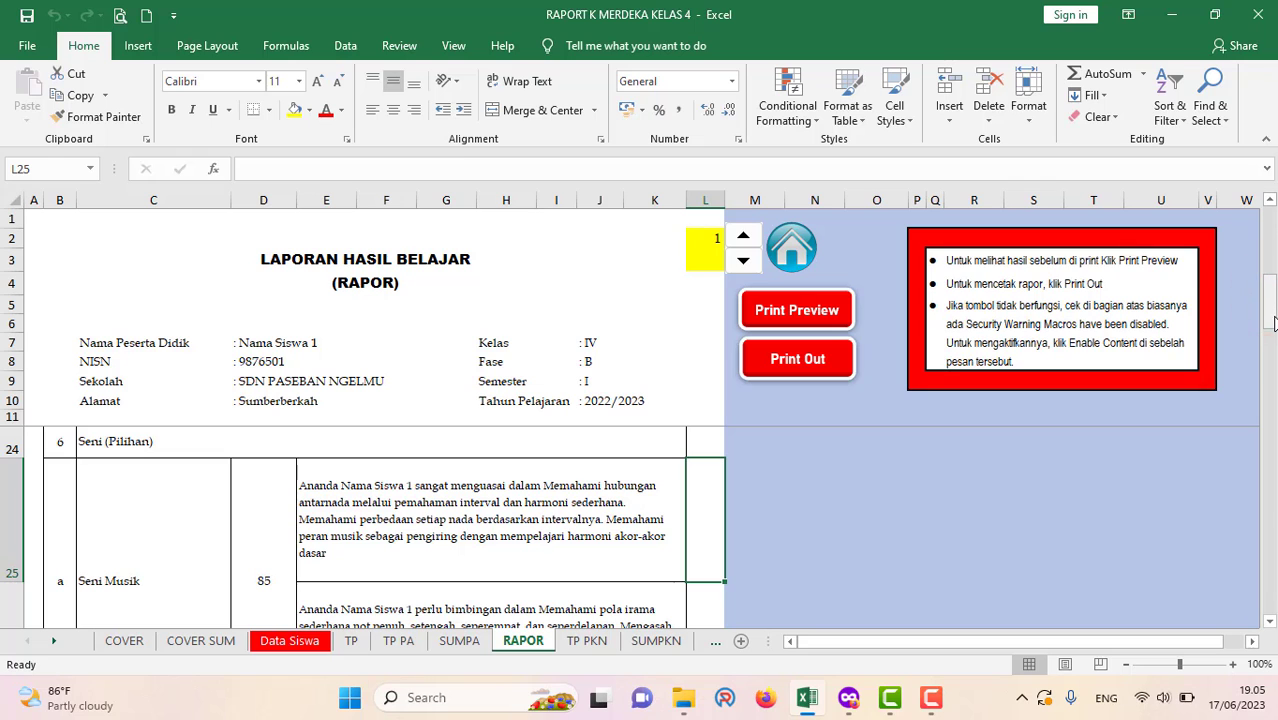
left_click_drag(1271, 318, 1272, 240)
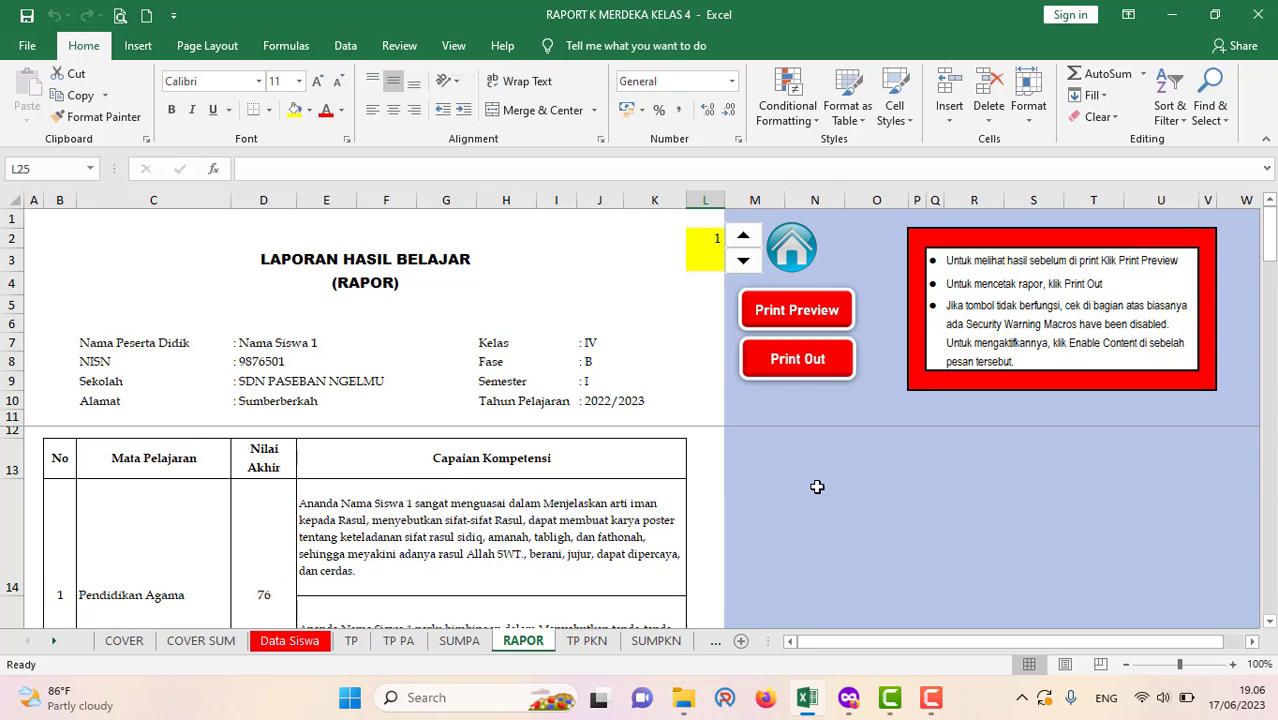
left_click(717, 475)
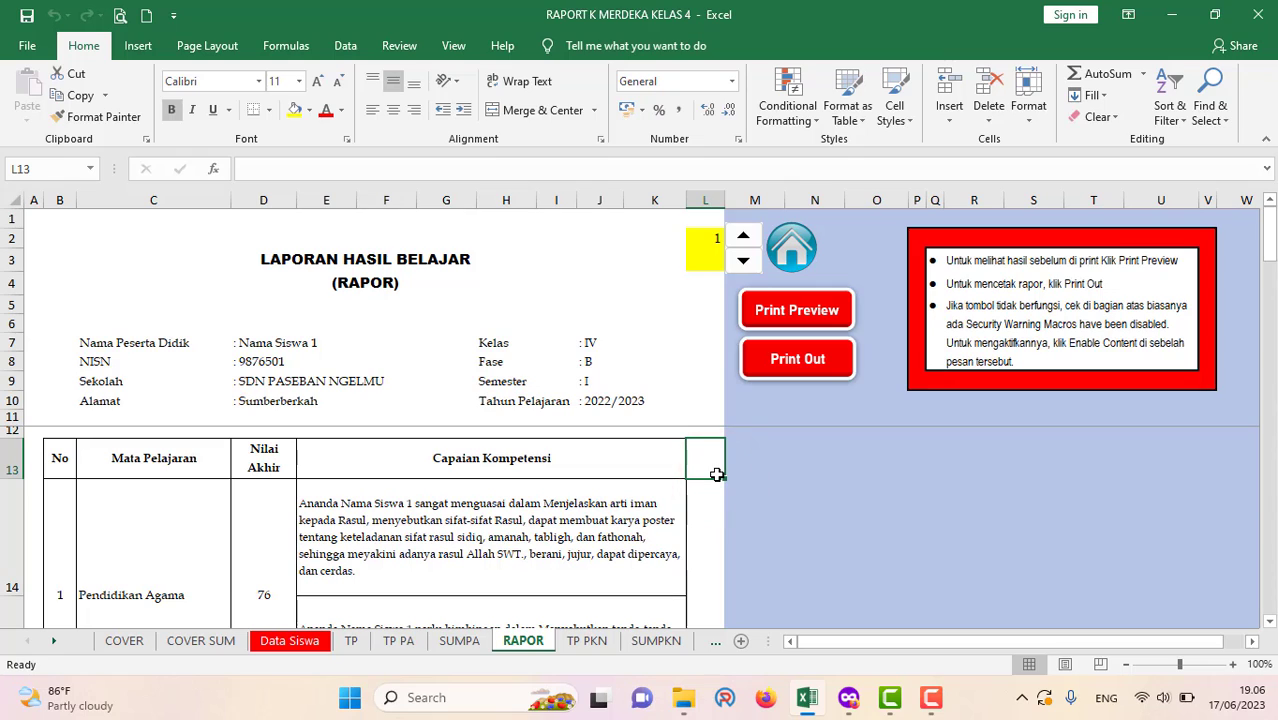
key("Left")
key("Left")
key("Left")
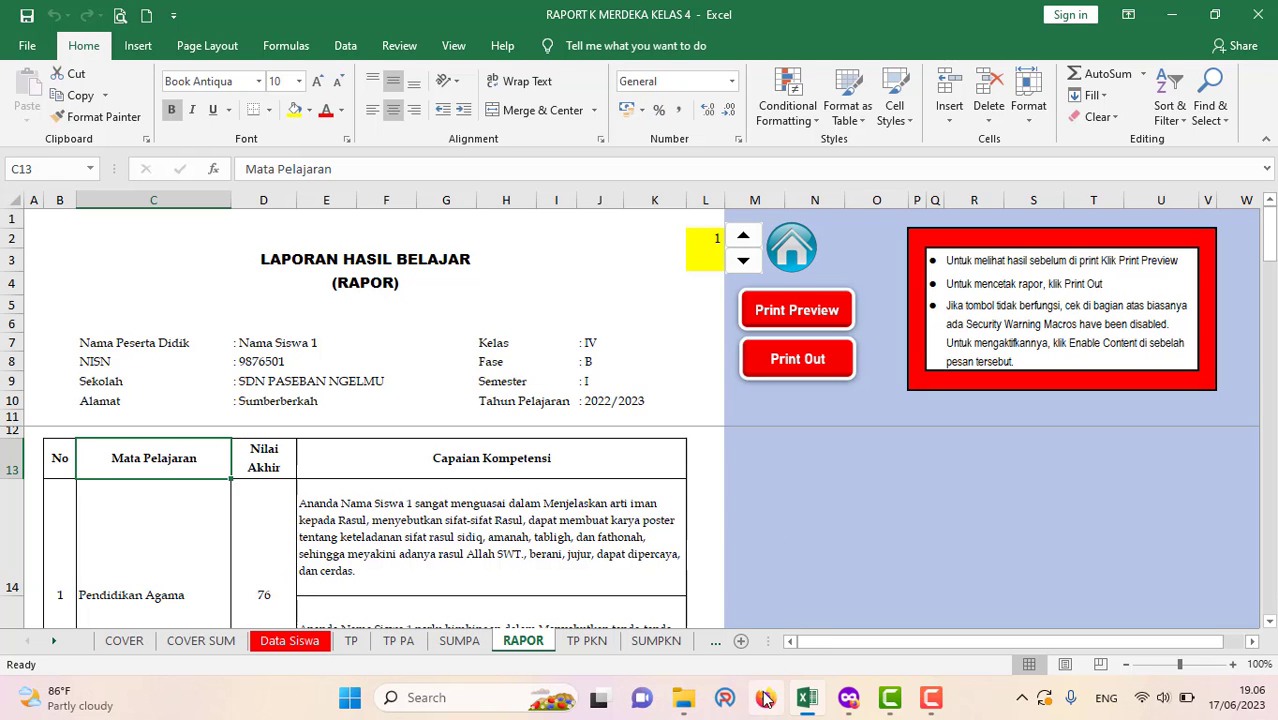
Switch to the browser and read the tasadmin.id article's section 1 on F4 and A4 paper sizes for printing the report.
left_click(853, 700)
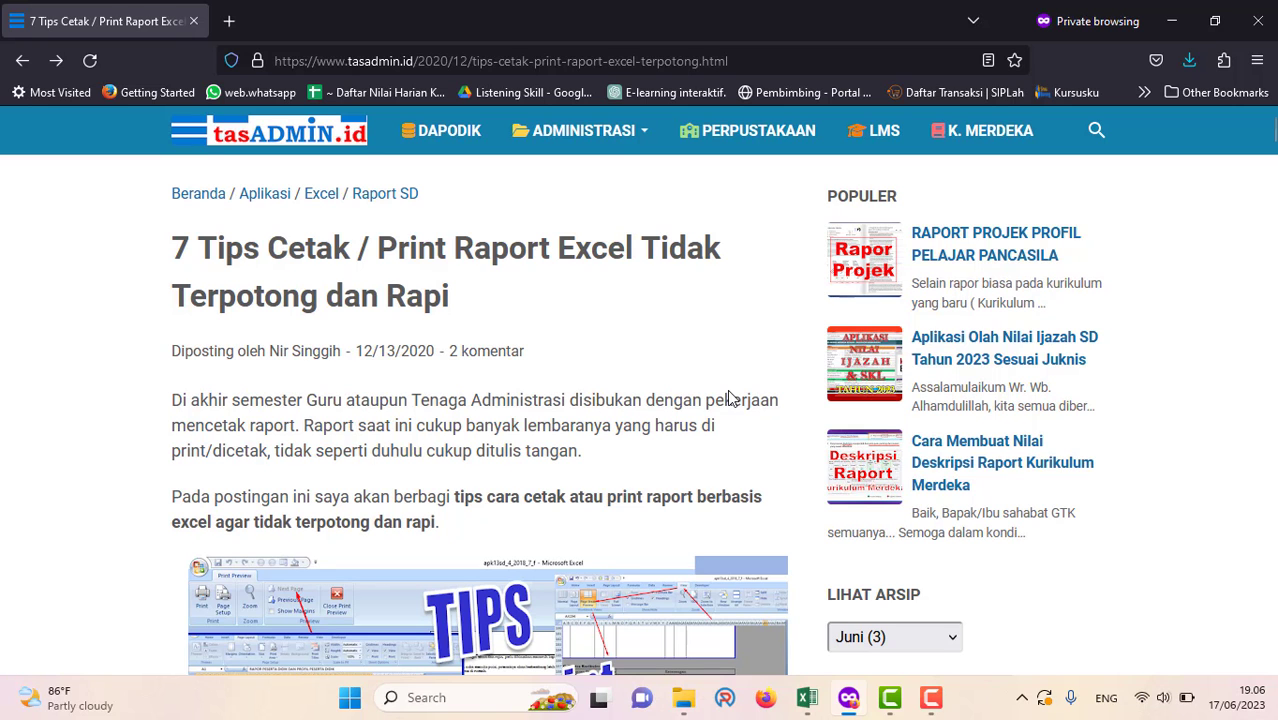
scroll(729, 397, "down", 5)
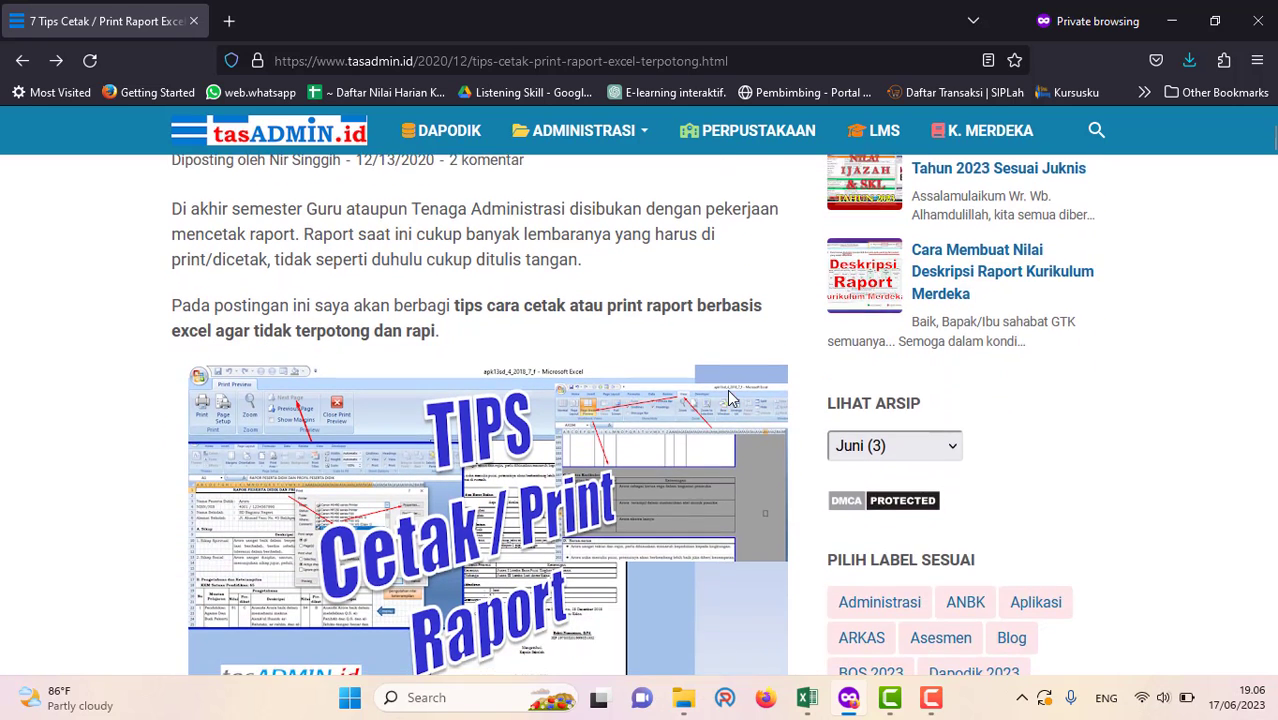
scroll(729, 397, "down", 10)
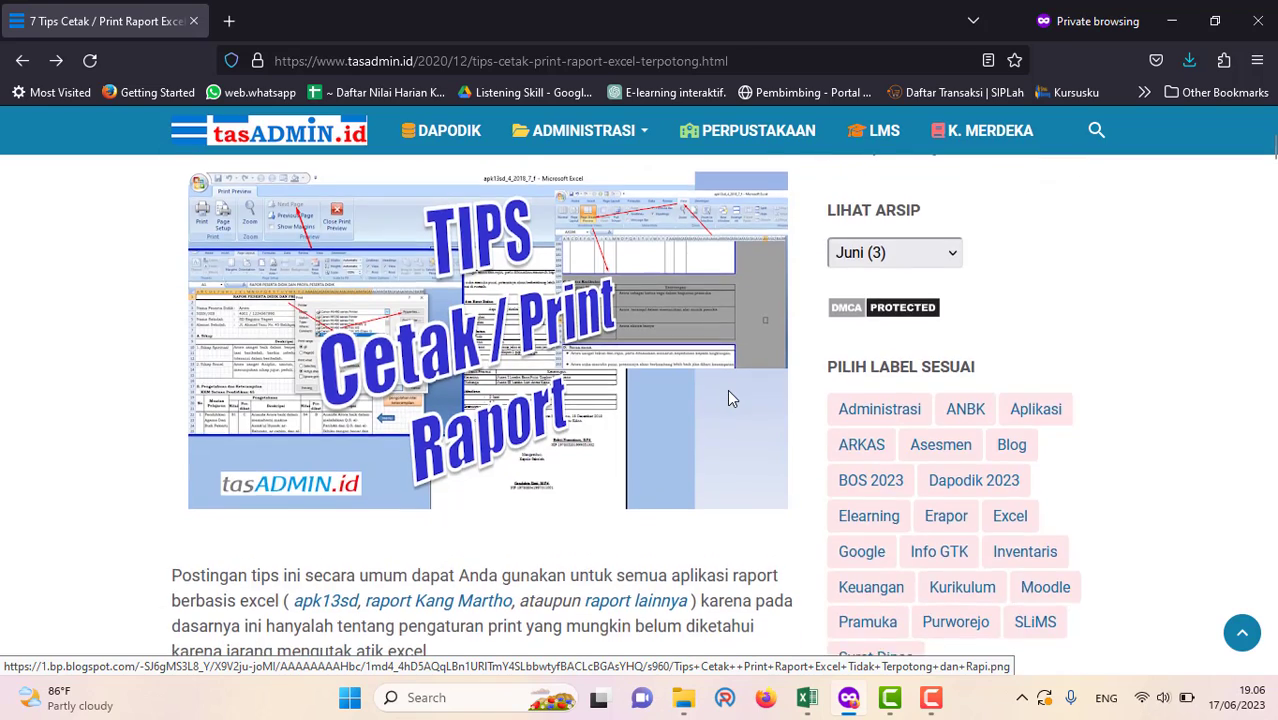
scroll(729, 397, "down", 5)
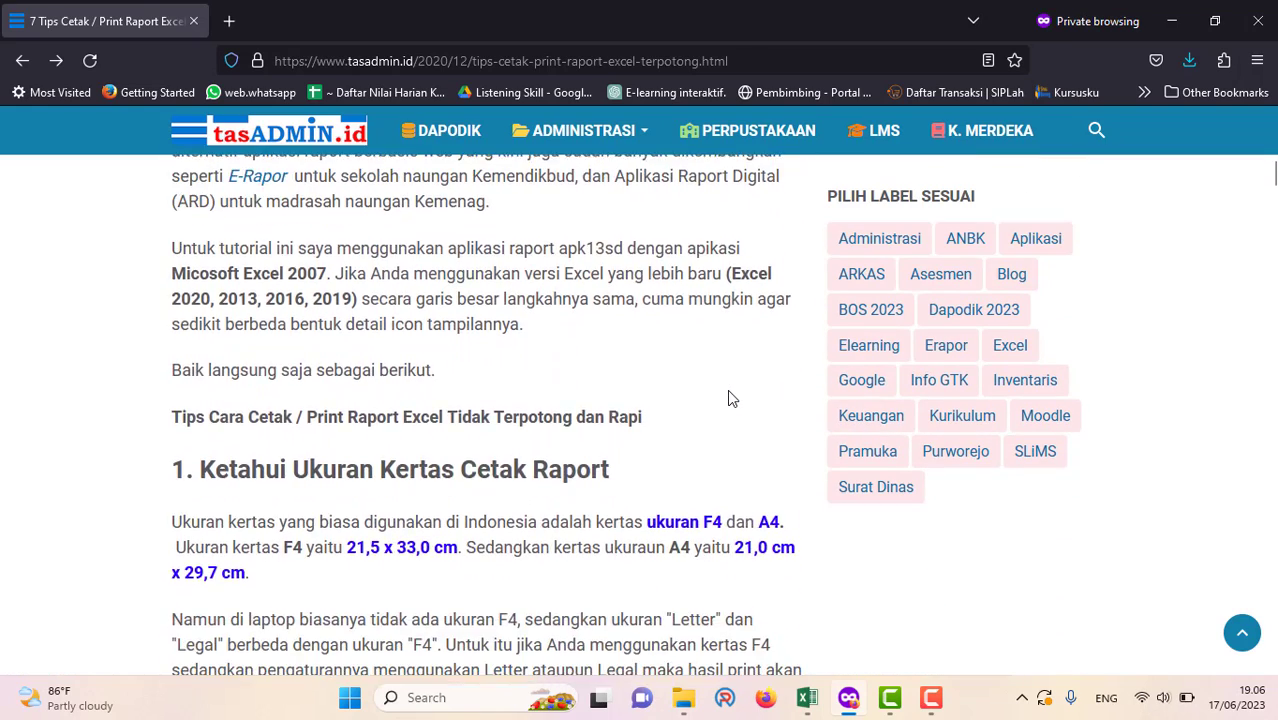
scroll(728, 398, "down", 1)
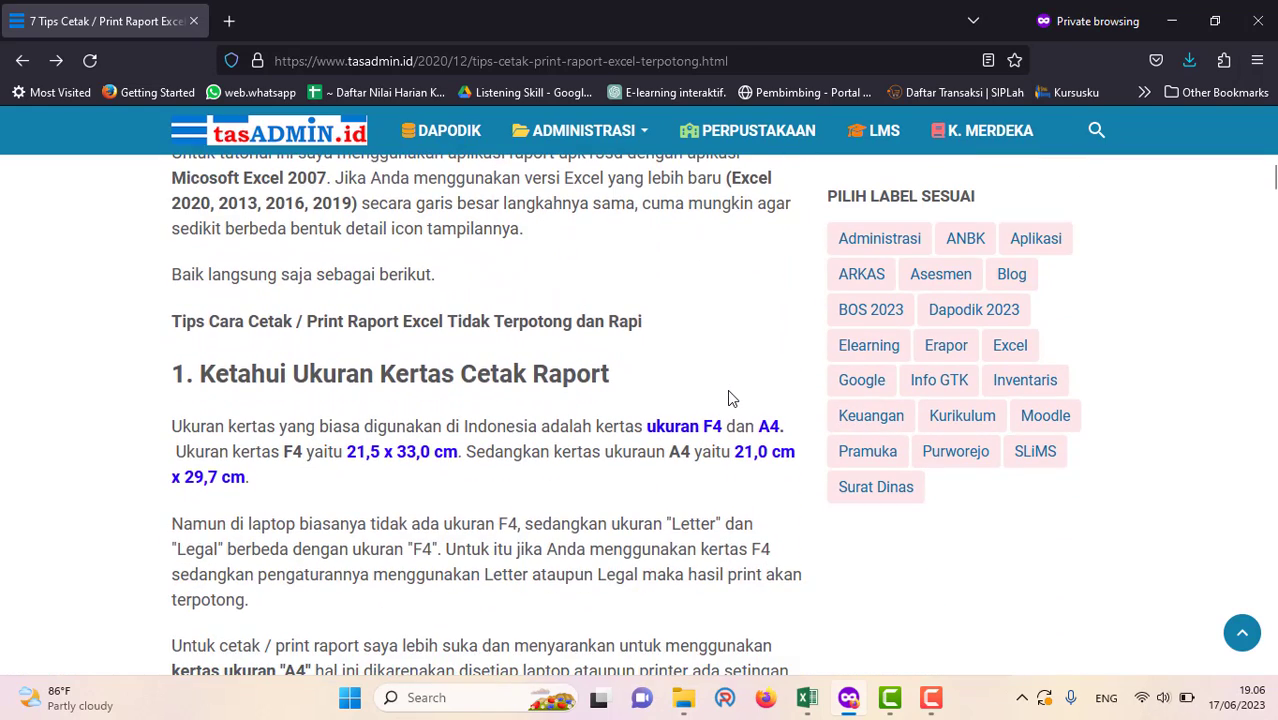
scroll(728, 398, "down", 1)
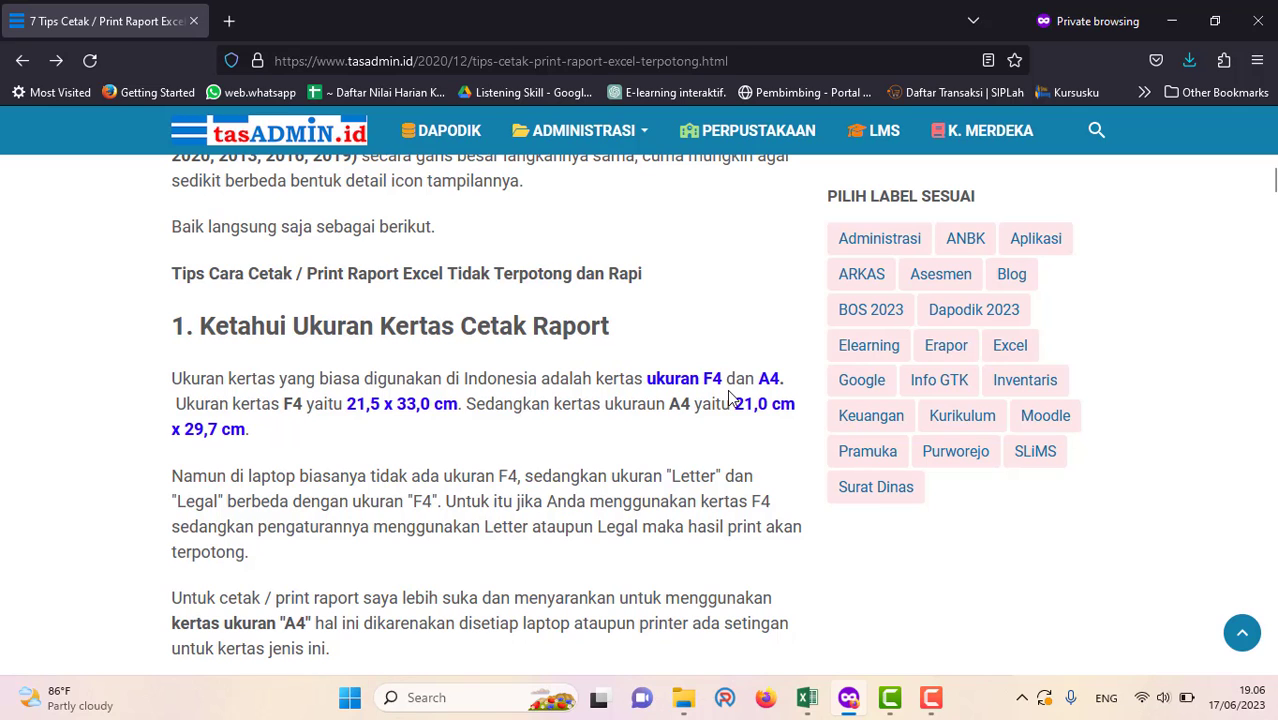
scroll(729, 398, "down", 1)
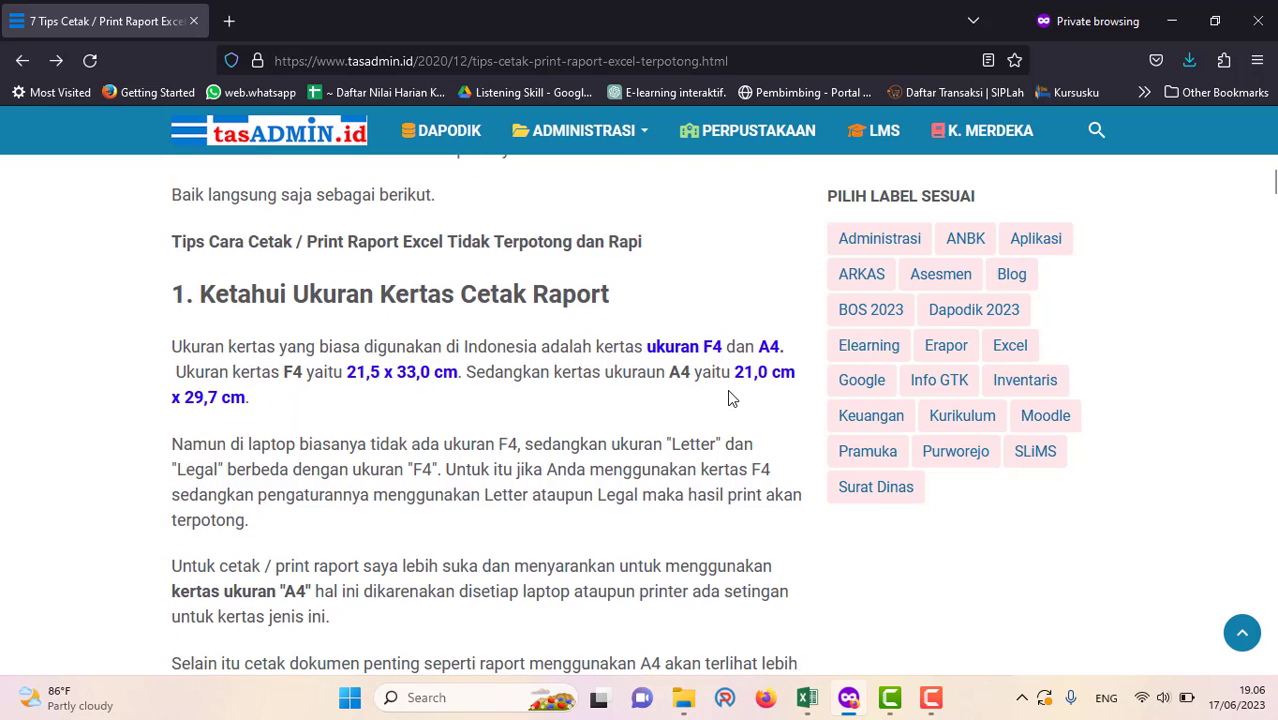
scroll(728, 398, "down", 2)
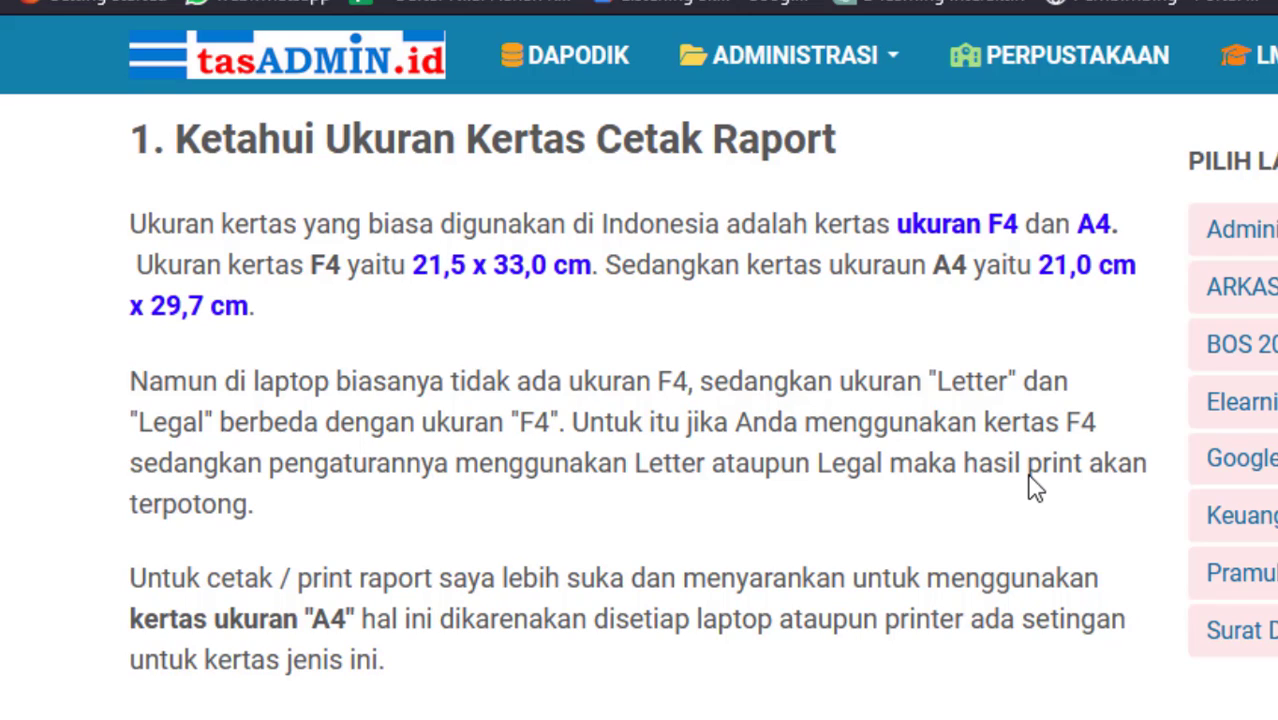
scroll(1032, 480, "down", 6)
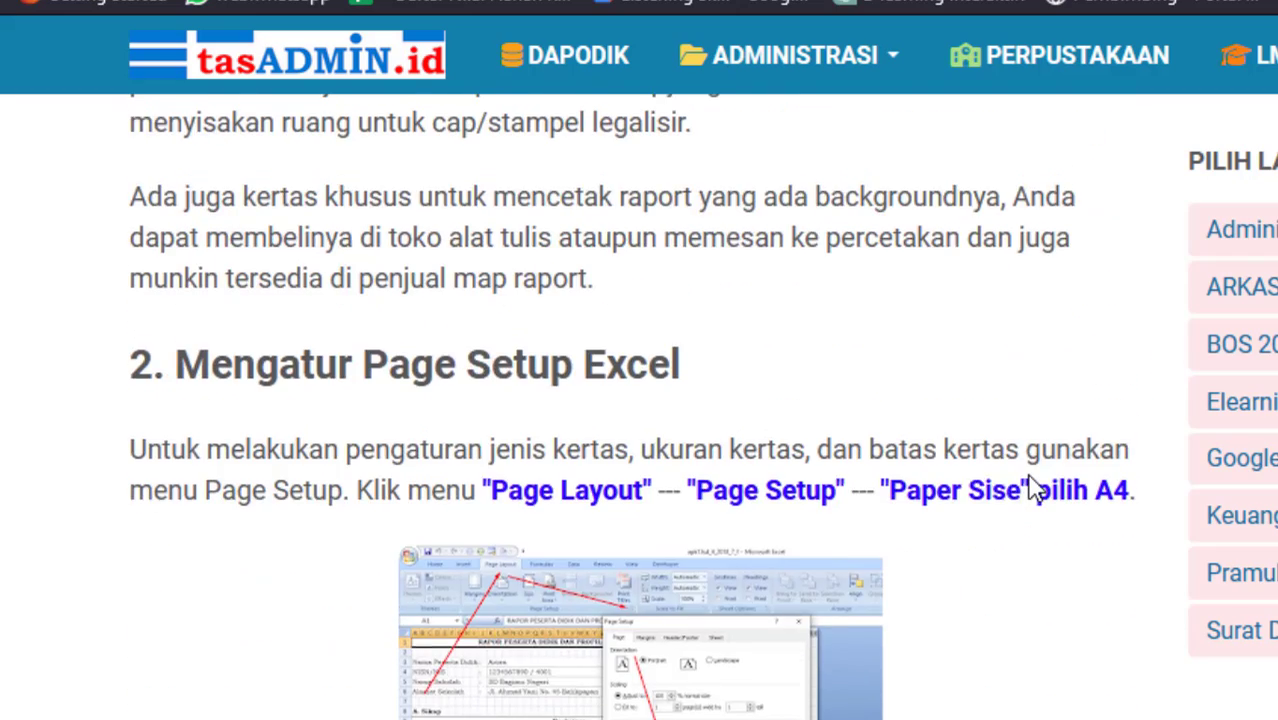
scroll(1032, 490, "up", 6)
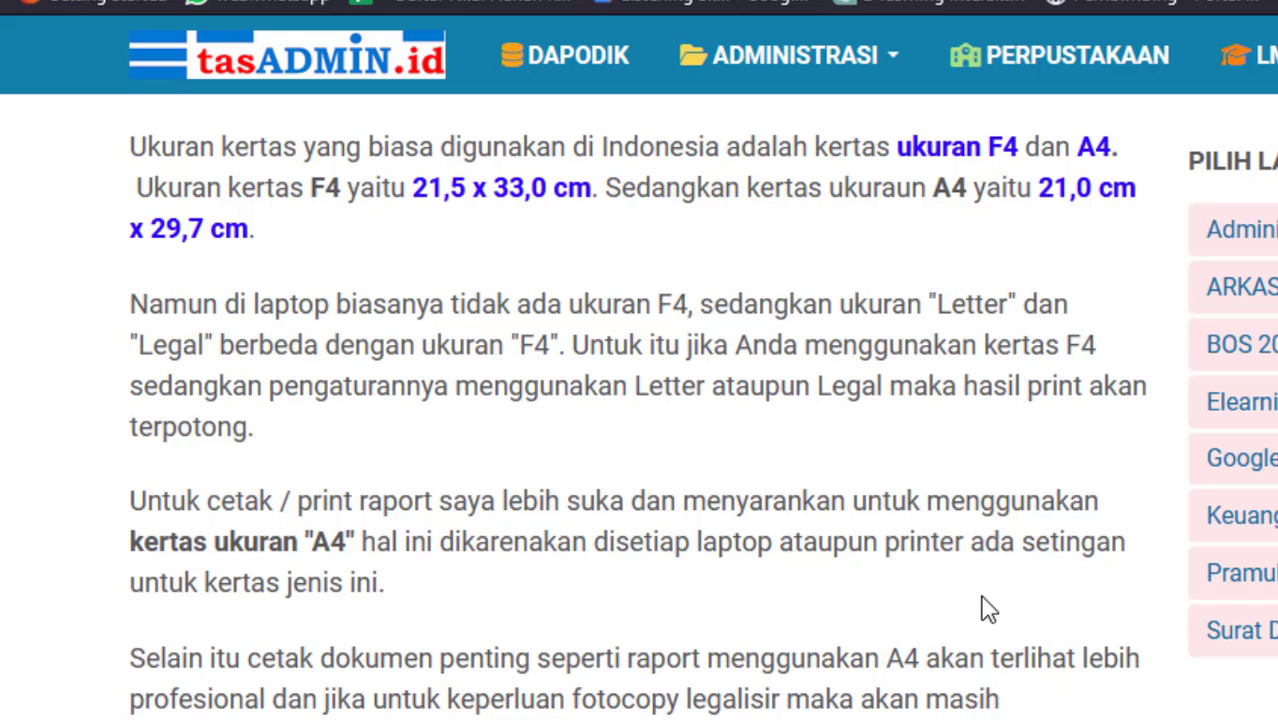
scroll(988, 608, "down", 2)
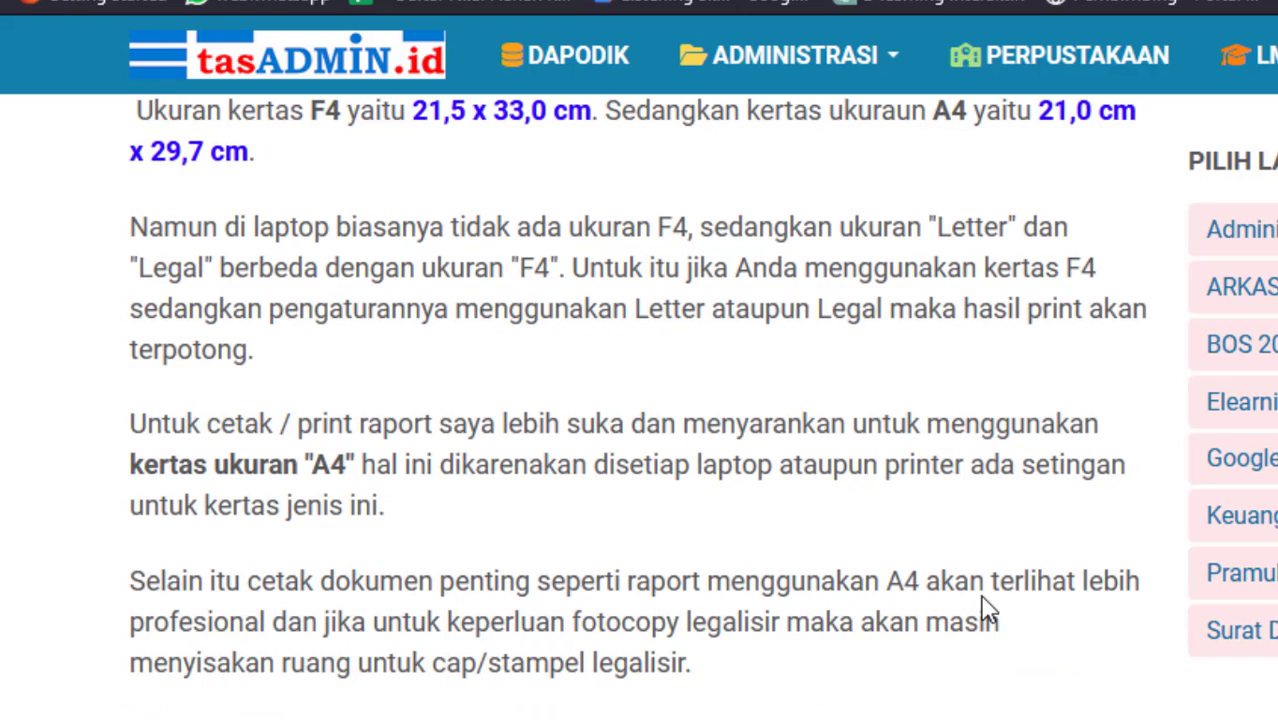
scroll(988, 608, "down", 1)
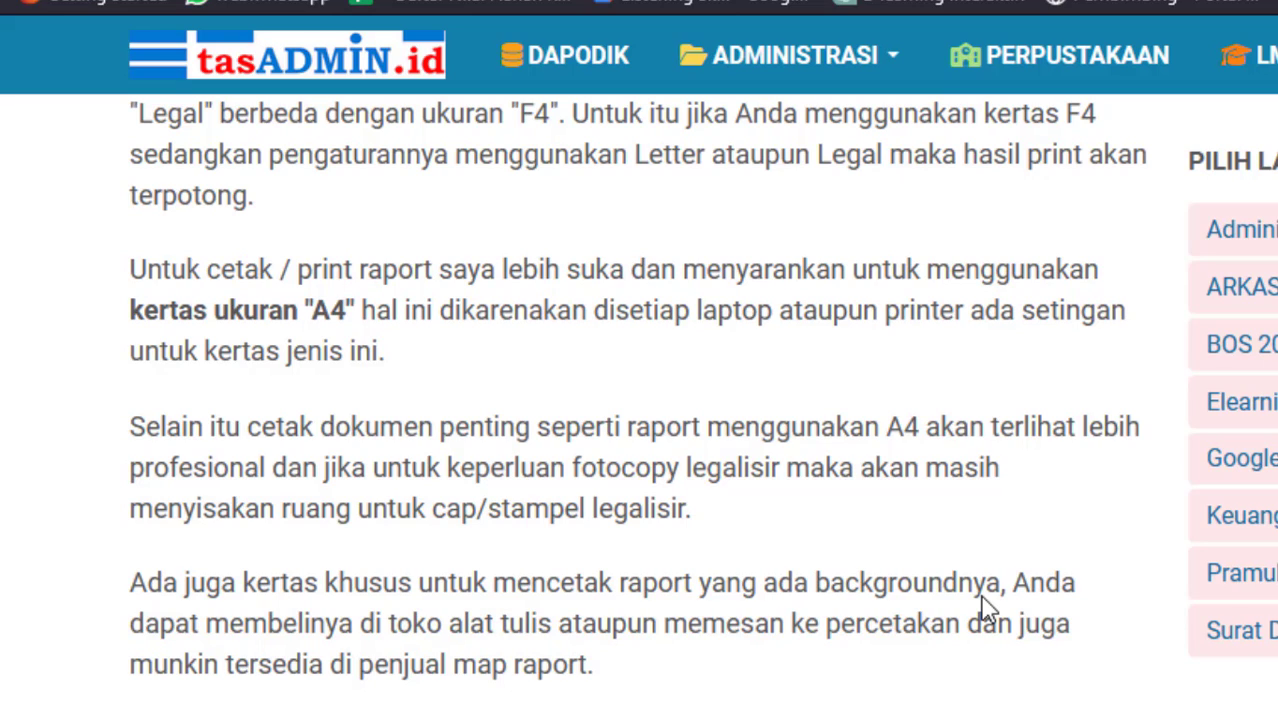
scroll(983, 607, "down", 1)
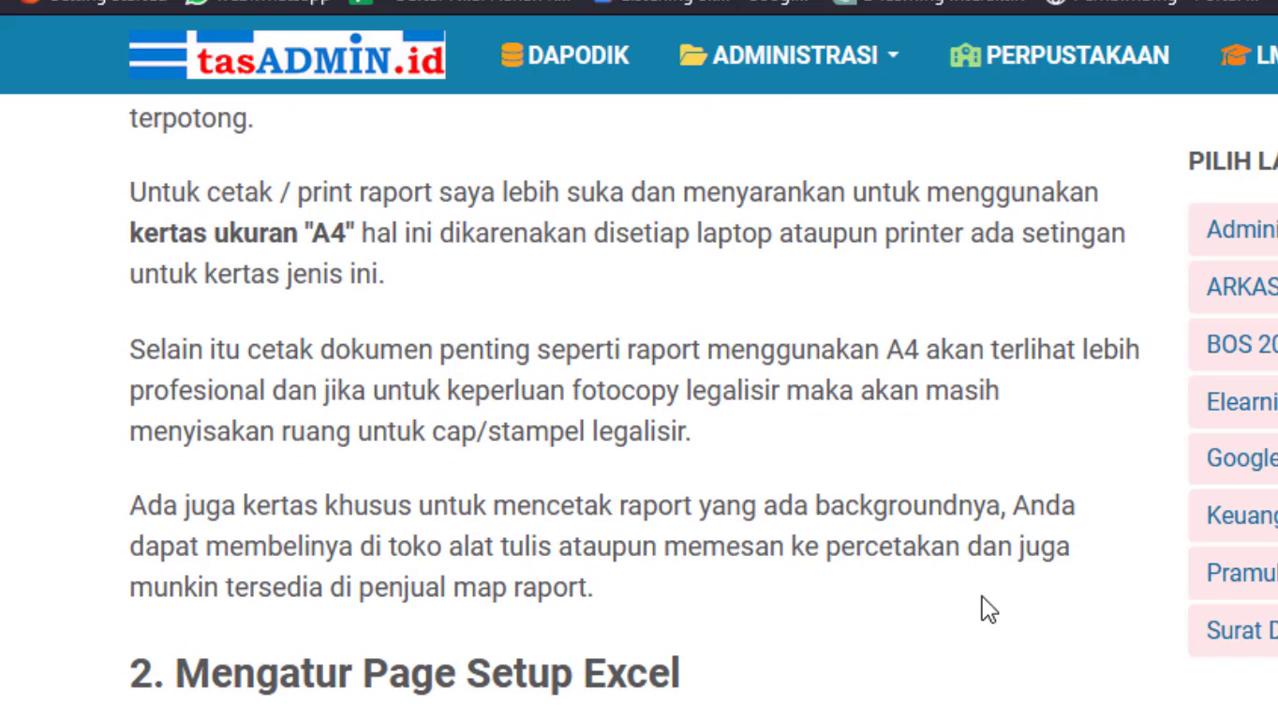
Read section 2 of the article on configuring Excel's Page Setup, including its A4 paper size and margin advice.
scroll(983, 607, "down", 4)
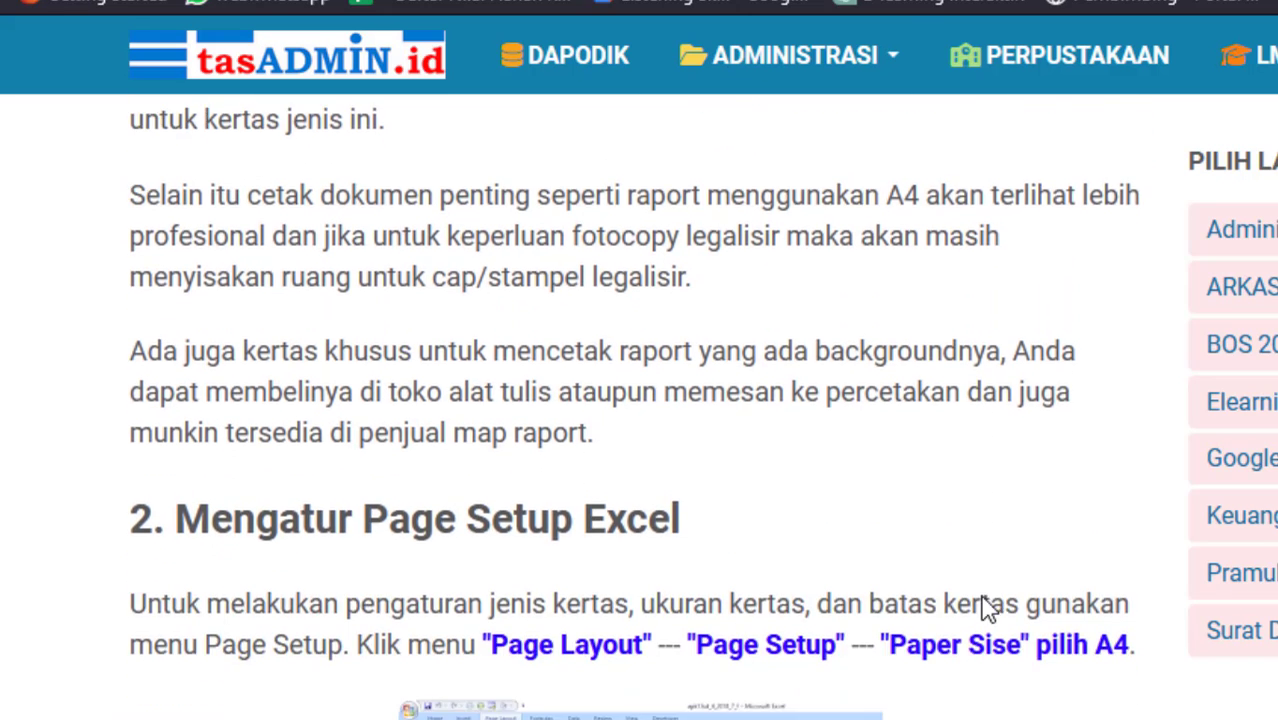
scroll(983, 607, "down", 1)
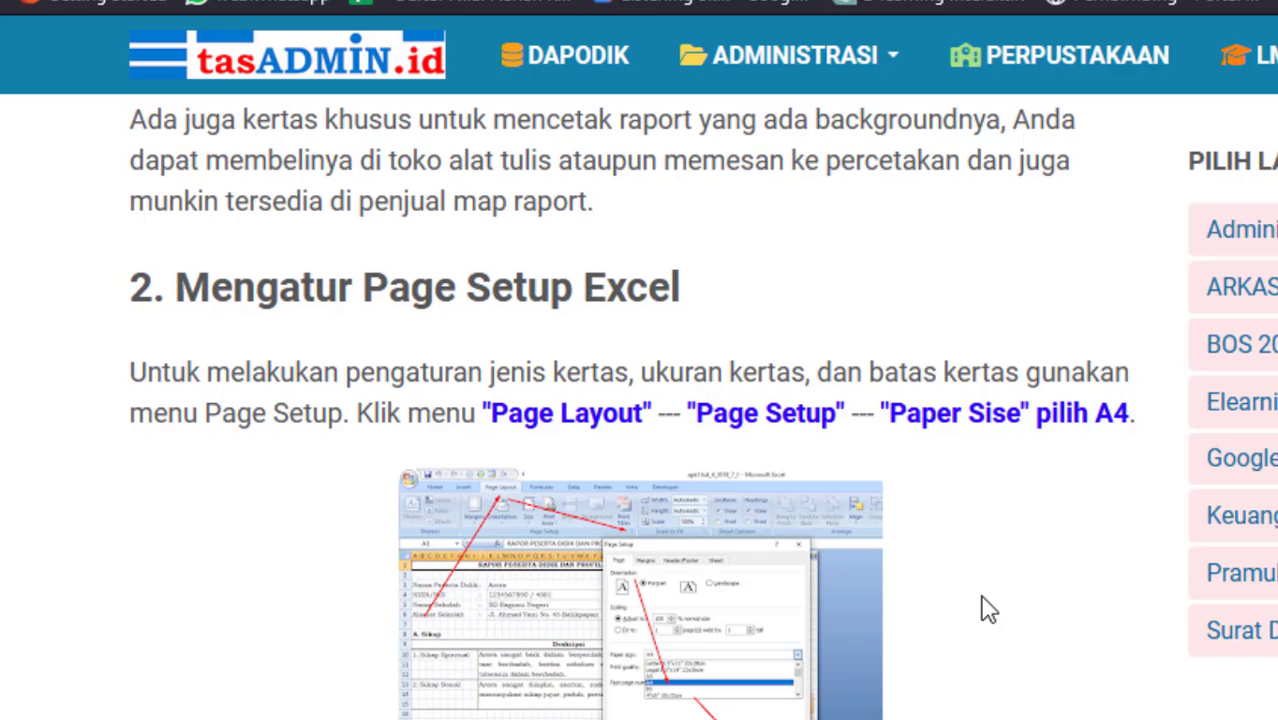
scroll(983, 607, "down", 2)
scroll(983, 607, "down", 8)
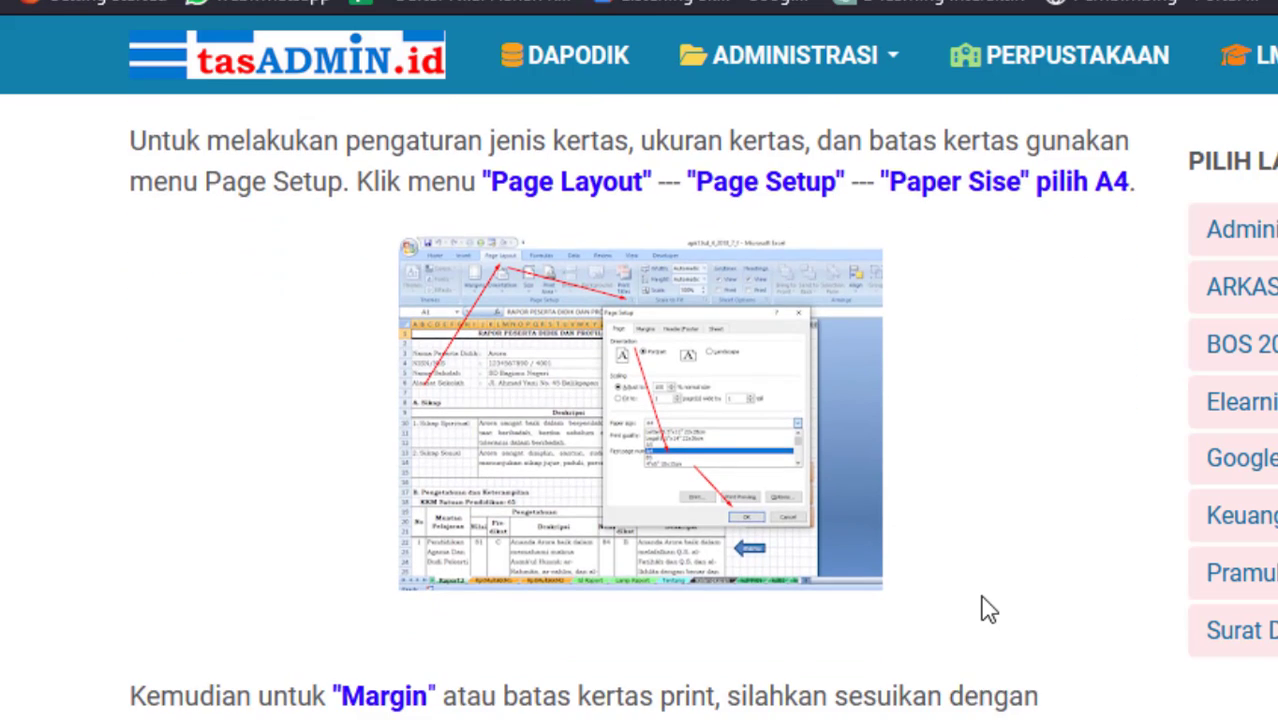
scroll(983, 607, "up", 1)
scroll(983, 607, "up", 5)
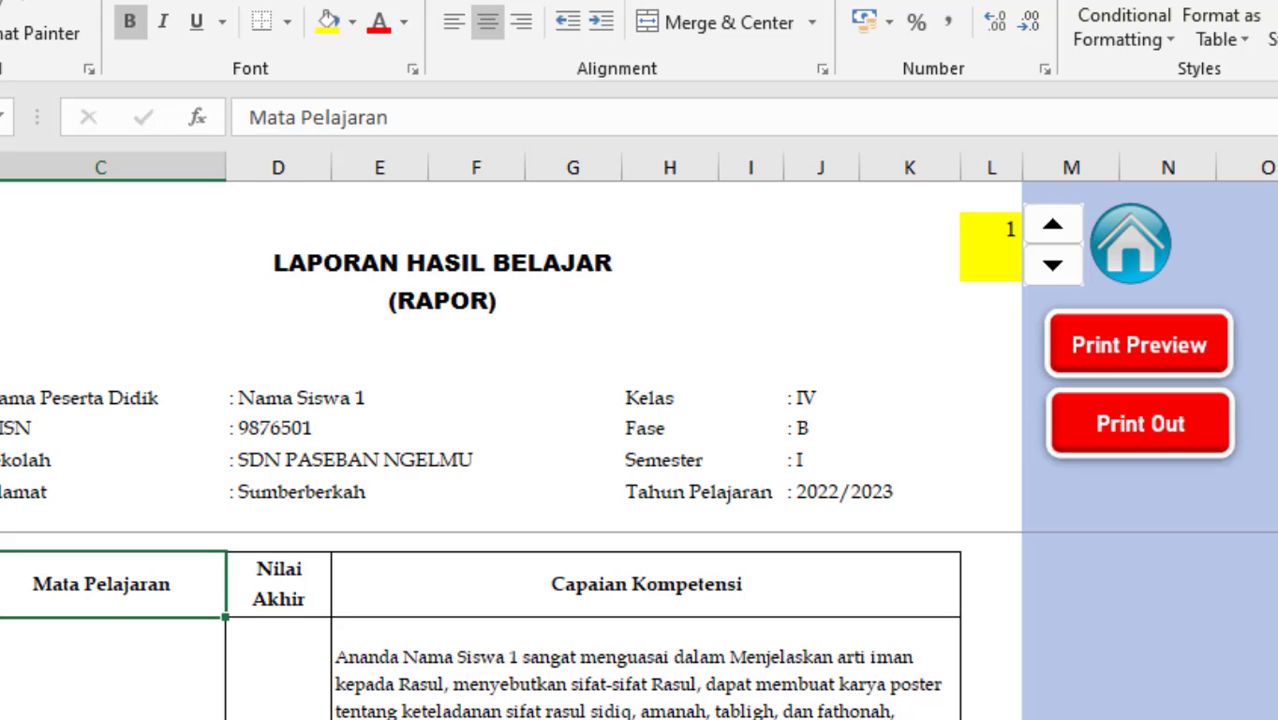
Switch back to the Excel report workbook and look through the subject competency descriptions on the RAPOR sheet.
left_click(990, 668)
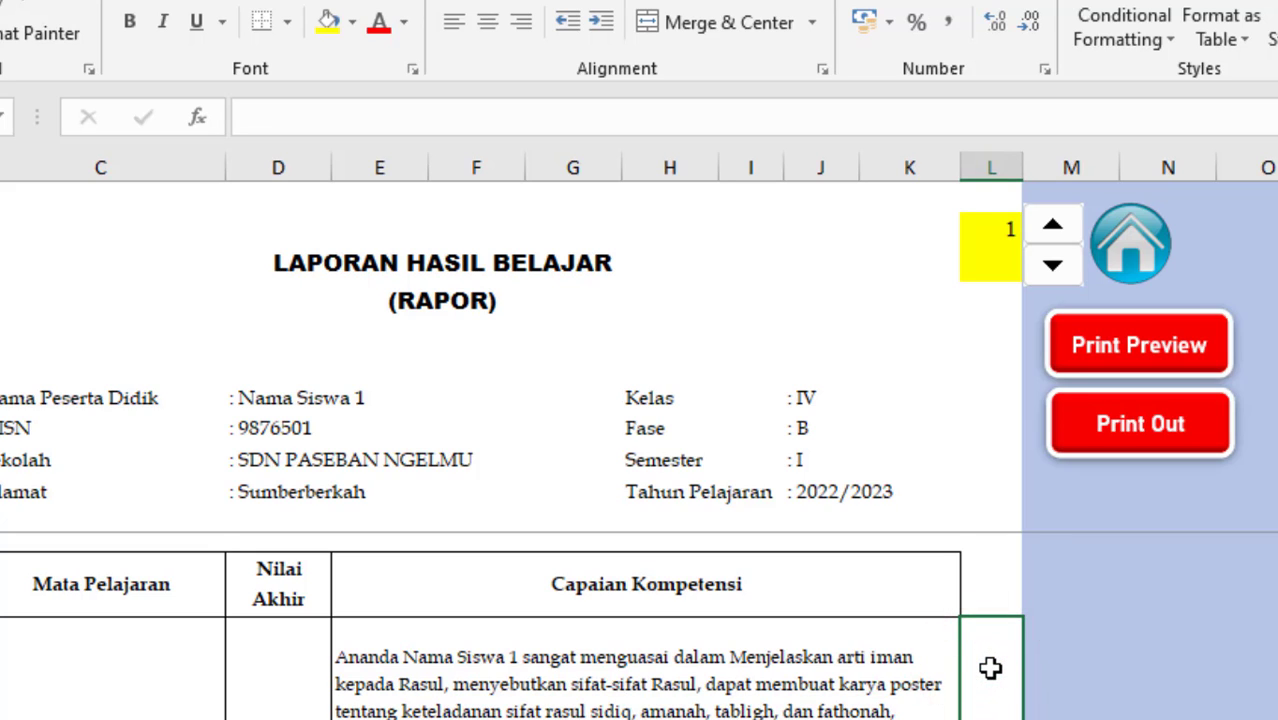
scroll(990, 668, "down", 2)
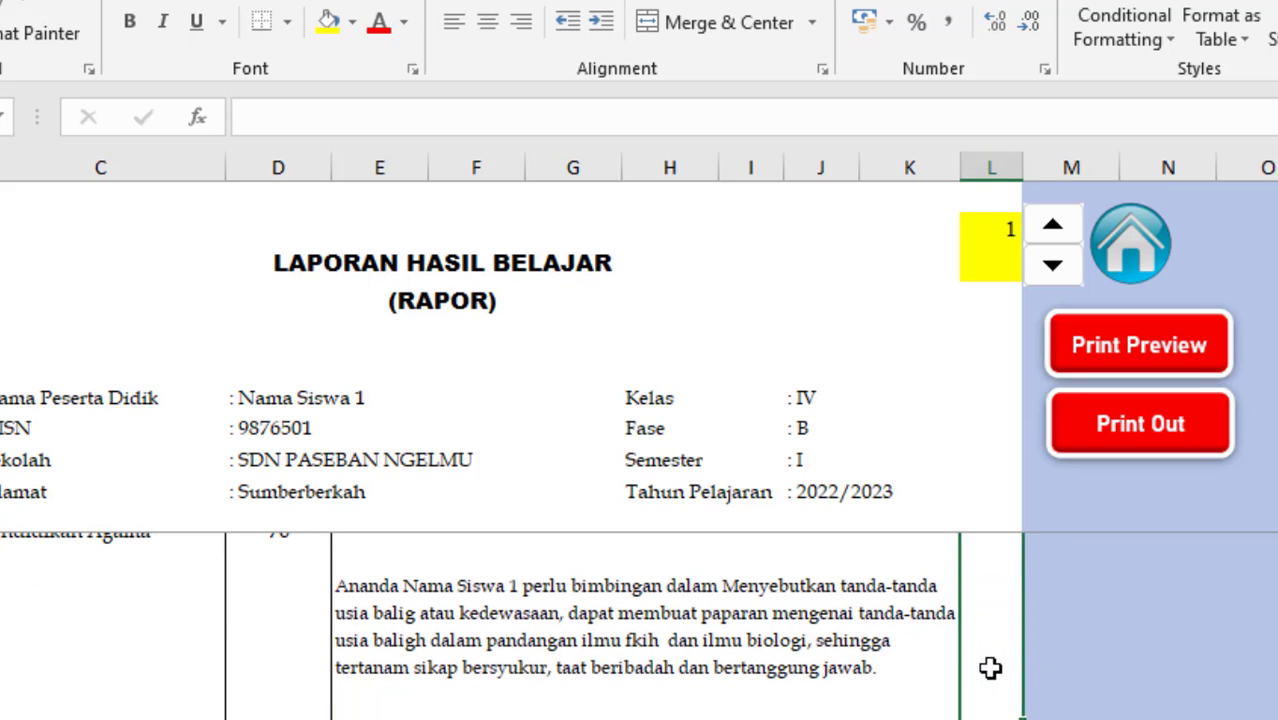
scroll(990, 668, "up", 3)
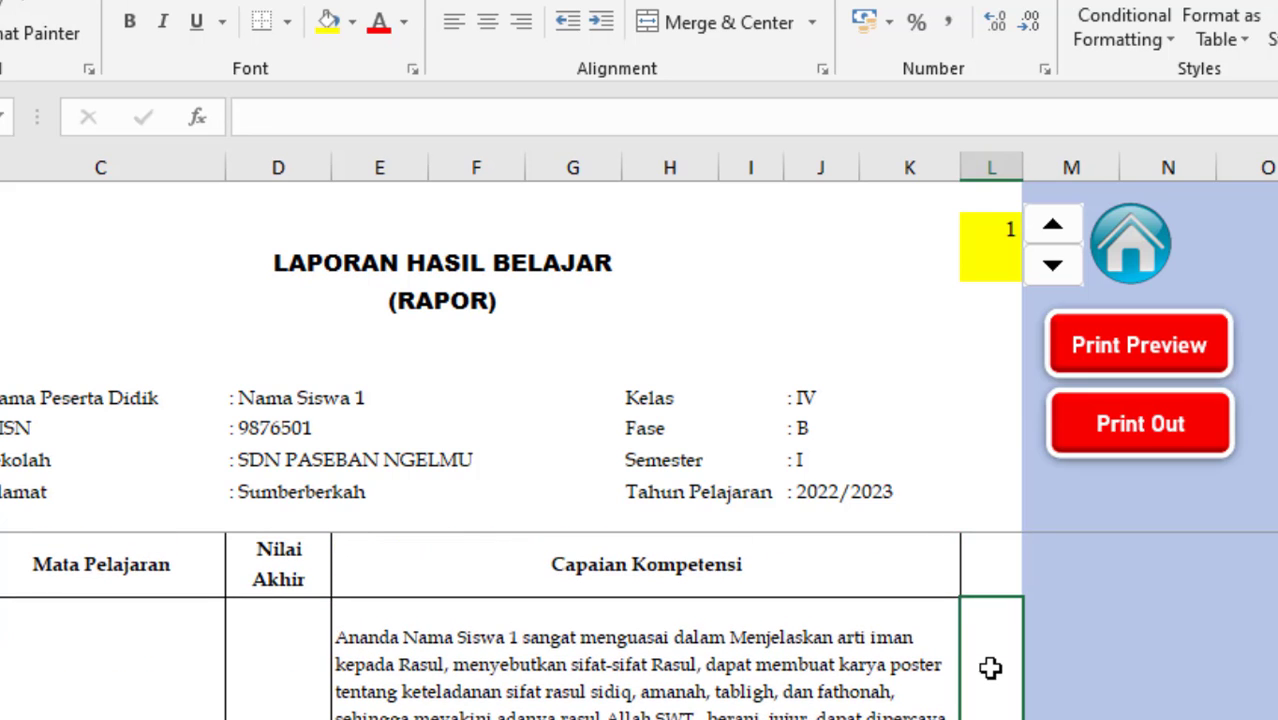
scroll(990, 668, "down", 4)
scroll(990, 668, "down", 2)
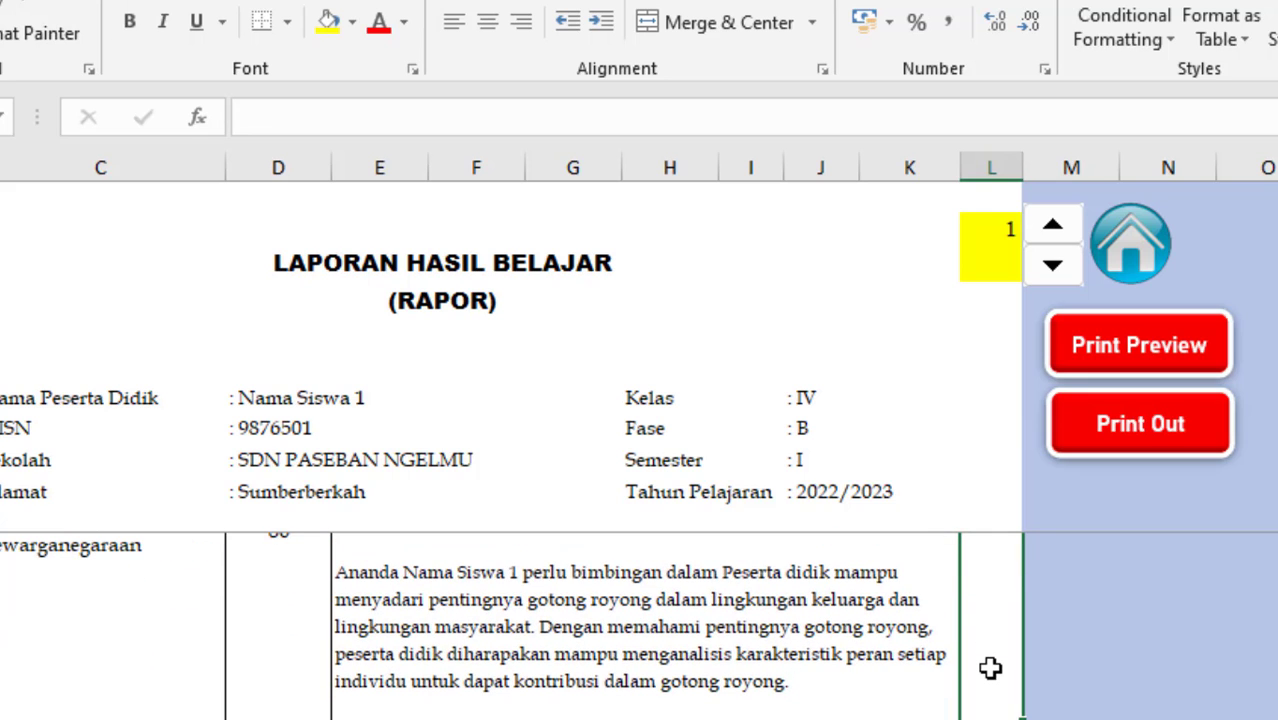
scroll(990, 668, "down", 2)
scroll(990, 668, "up", 3)
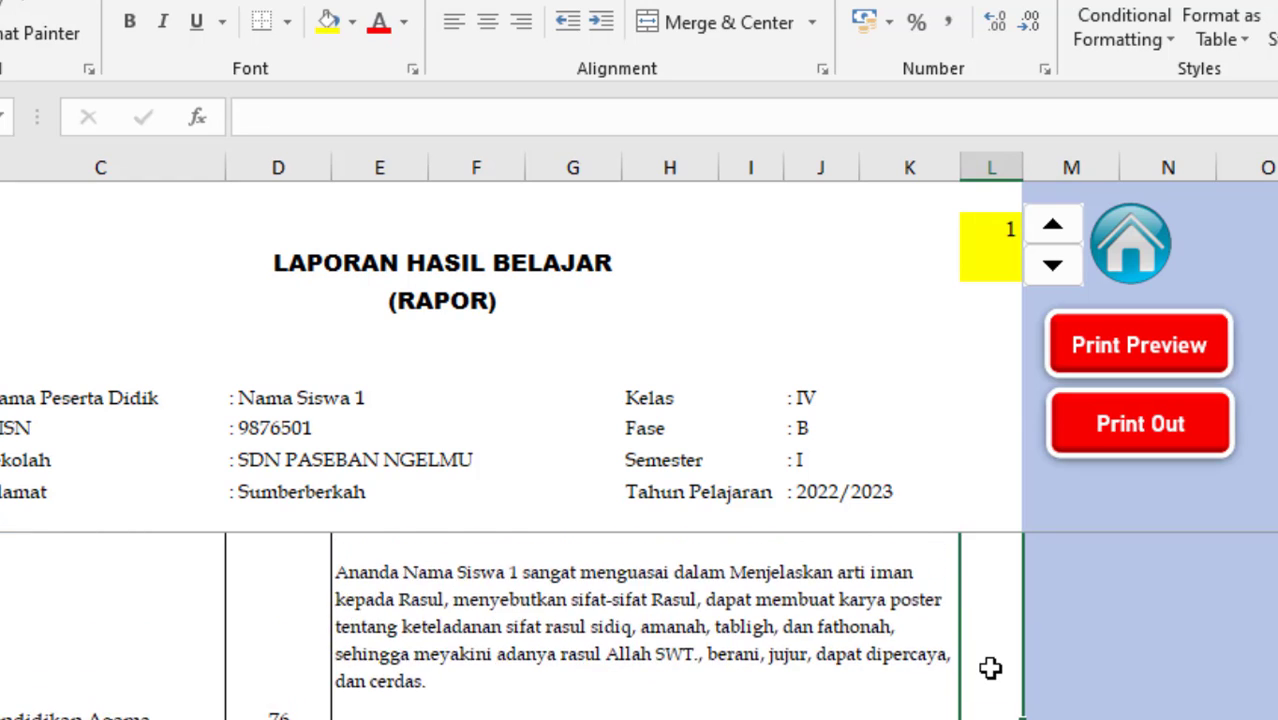
scroll(990, 668, "down", 2)
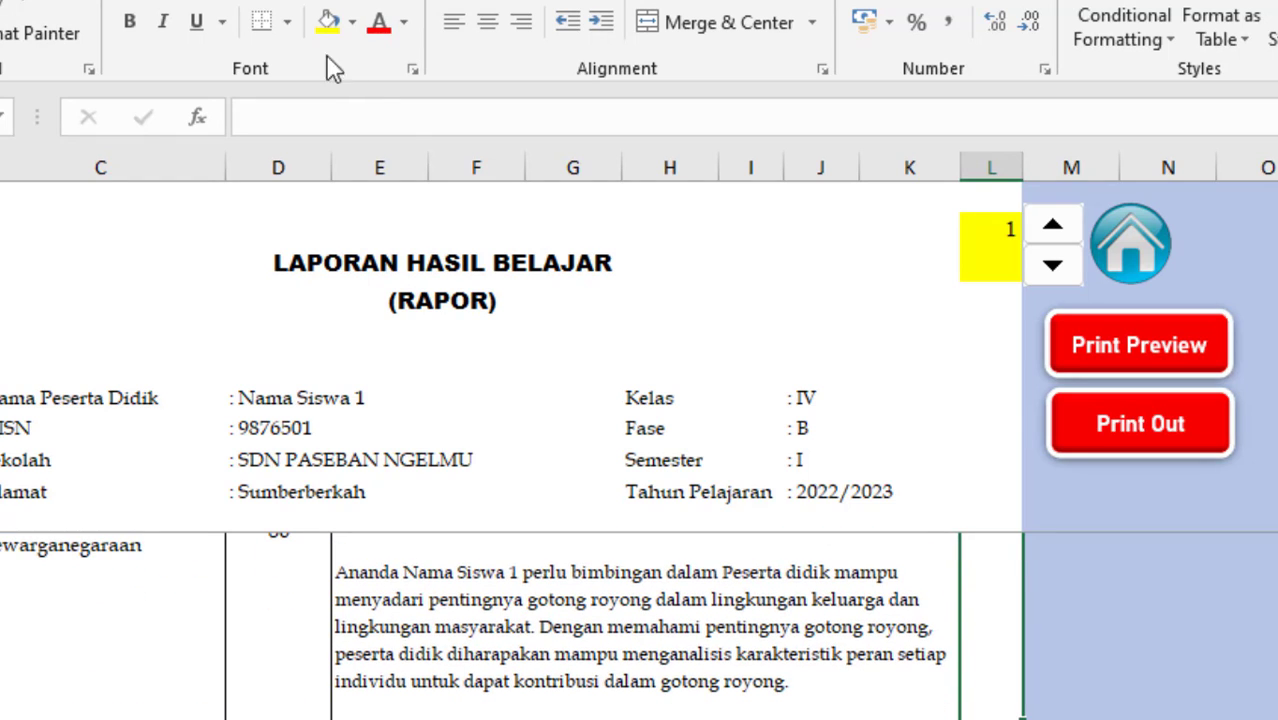
Open Page Setup for the RAPOR sheet and choose A4 as the paper size.
left_click(322, 2)
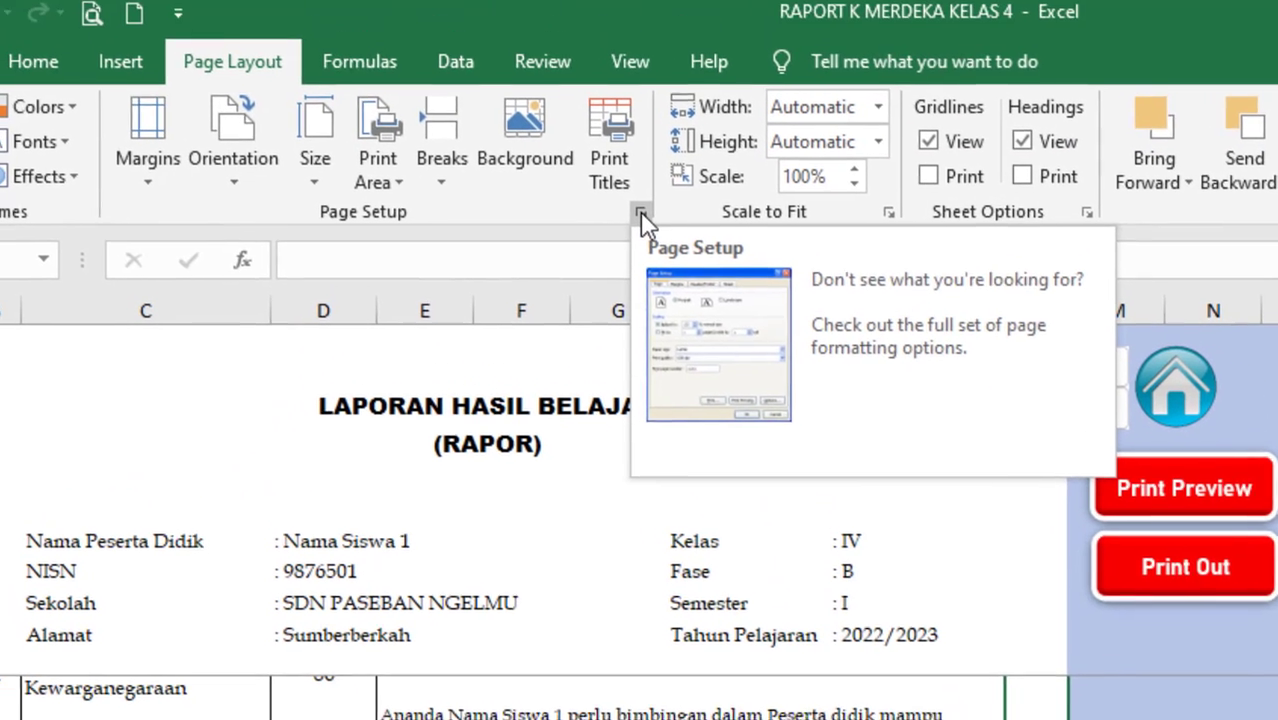
left_click(595, 70)
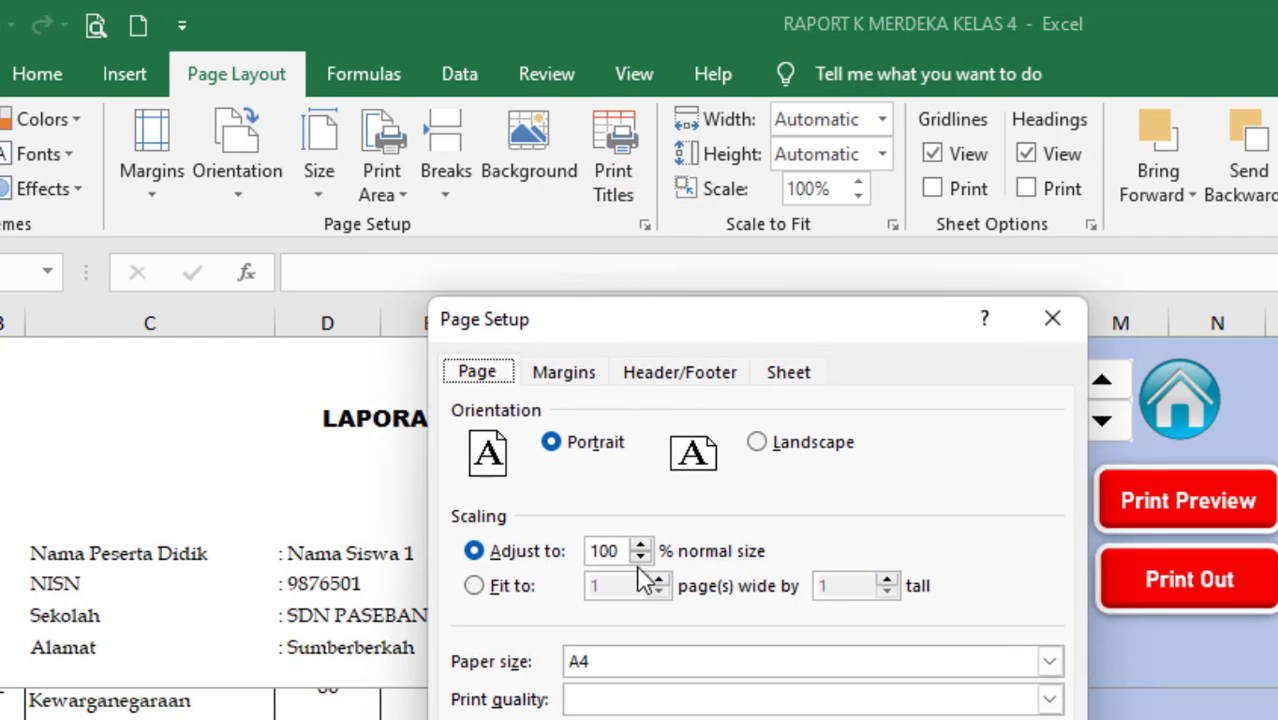
left_click(645, 664)
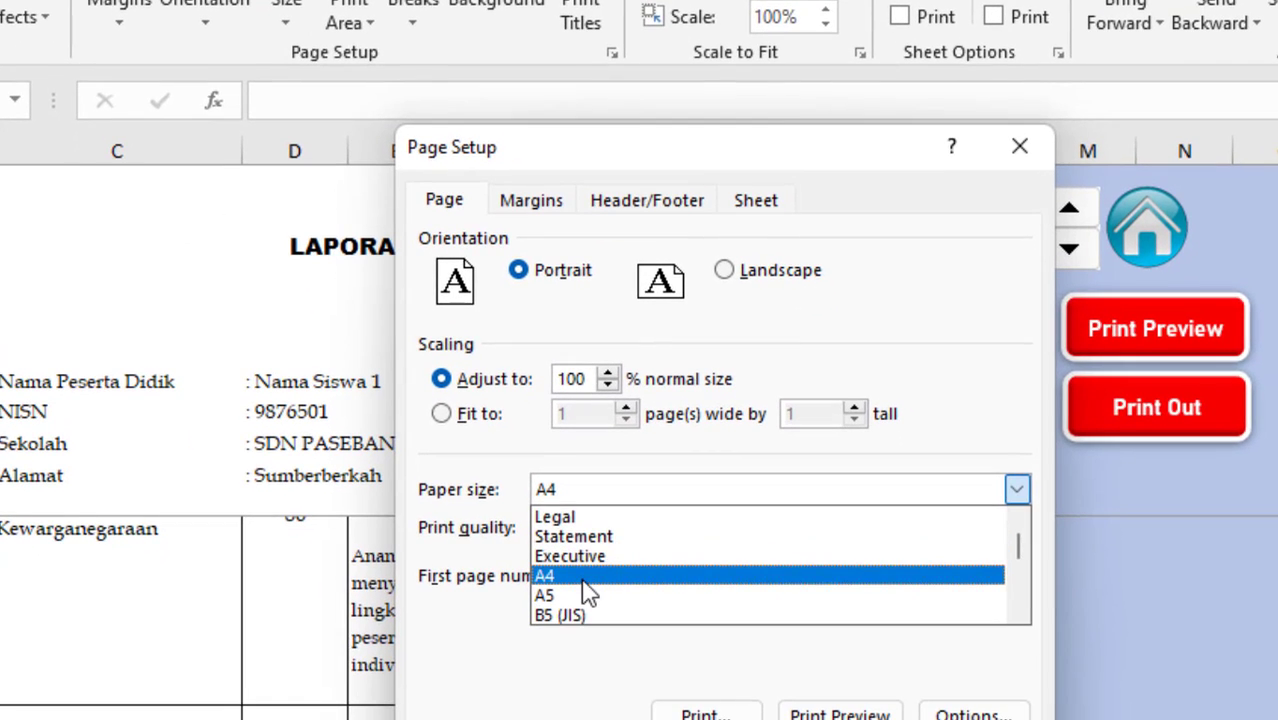
left_click(597, 640)
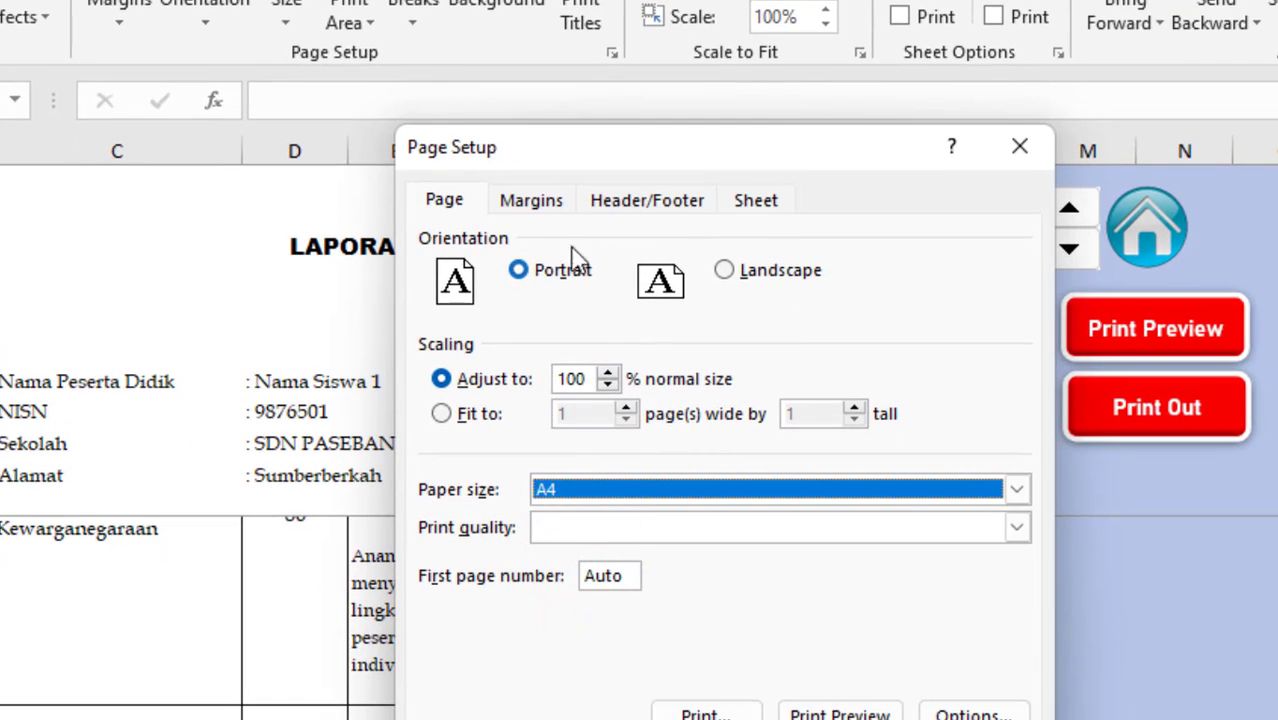
Try a left margin of 0,8, set it back to 0,3, and close Page Setup without applying it.
left_click(540, 203)
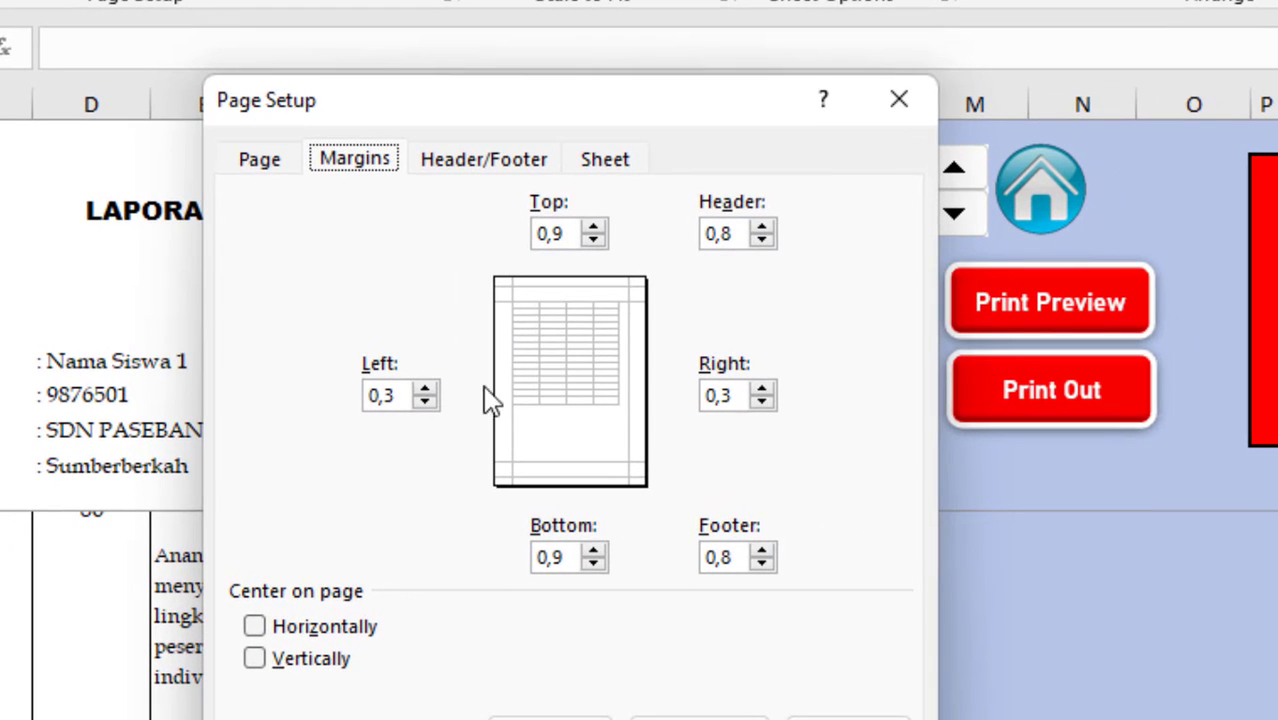
left_click(424, 391)
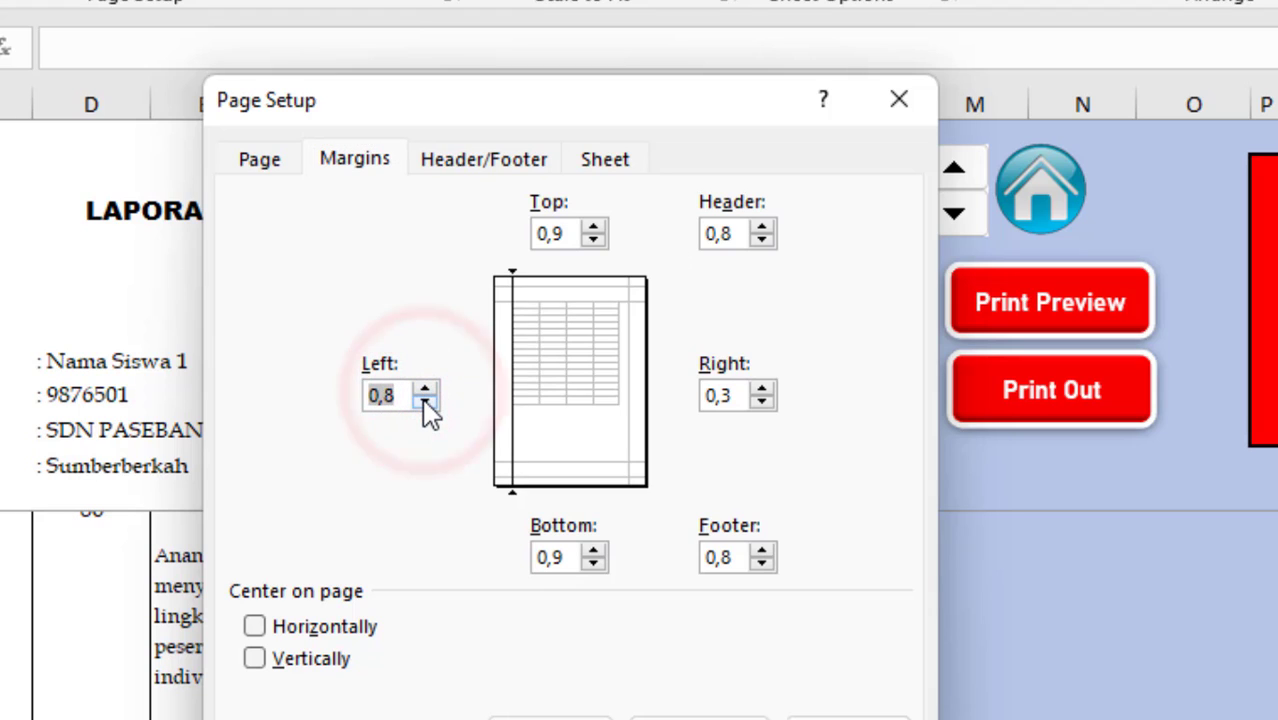
left_click(424, 403)
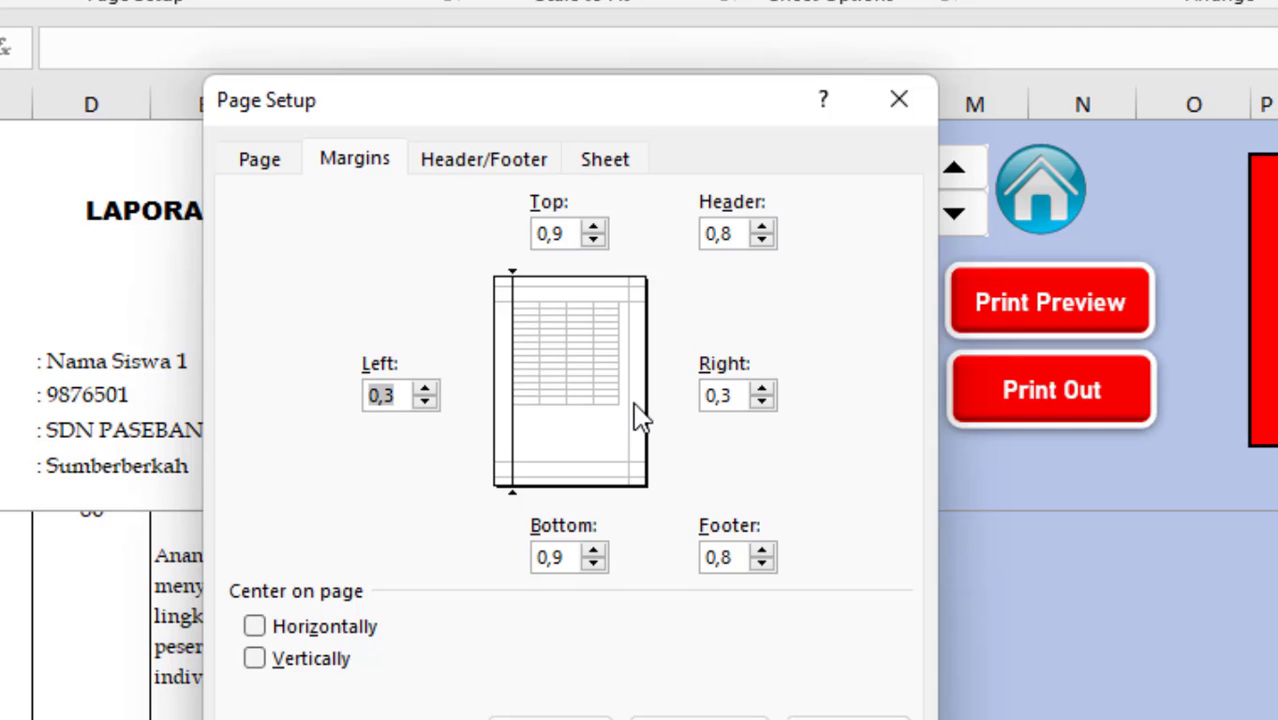
left_click(910, 114)
left_click(850, 326)
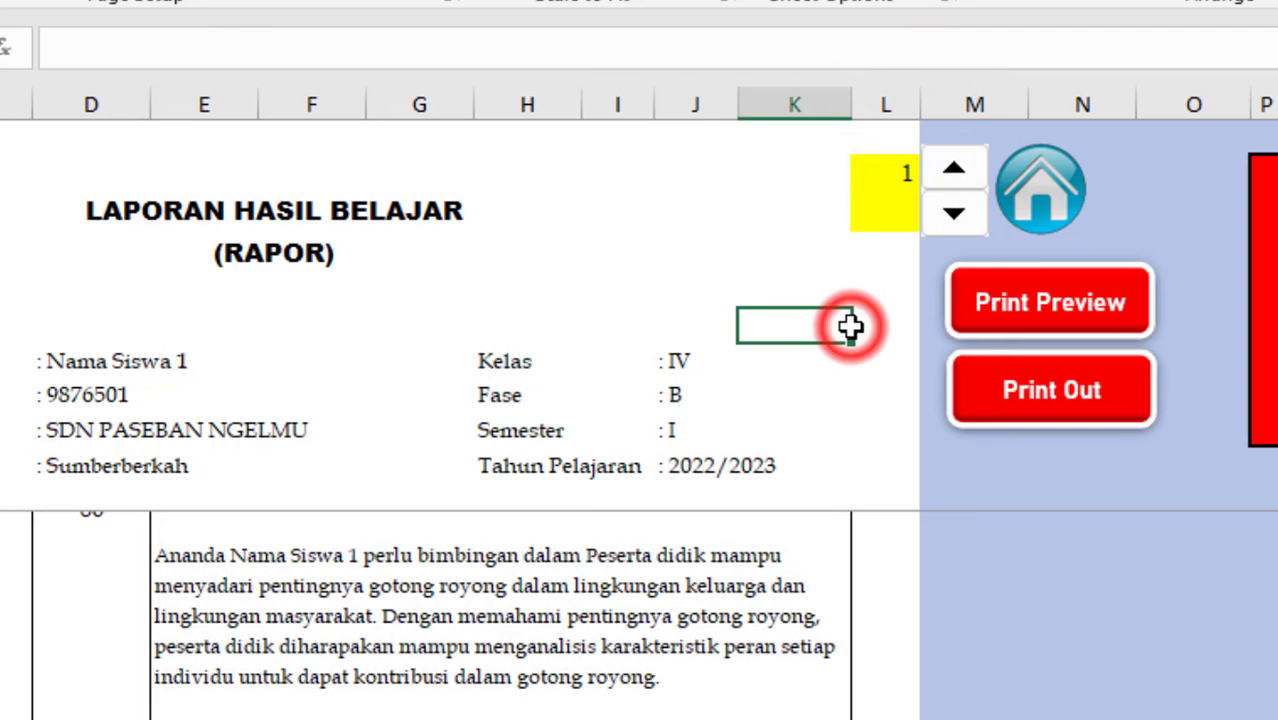
Look through the Capaian Kompetensi descriptions for the subjects on the RAPOR sheet.
key("Down")
key("Down")
key("Down")
key("Down")
key("Down")
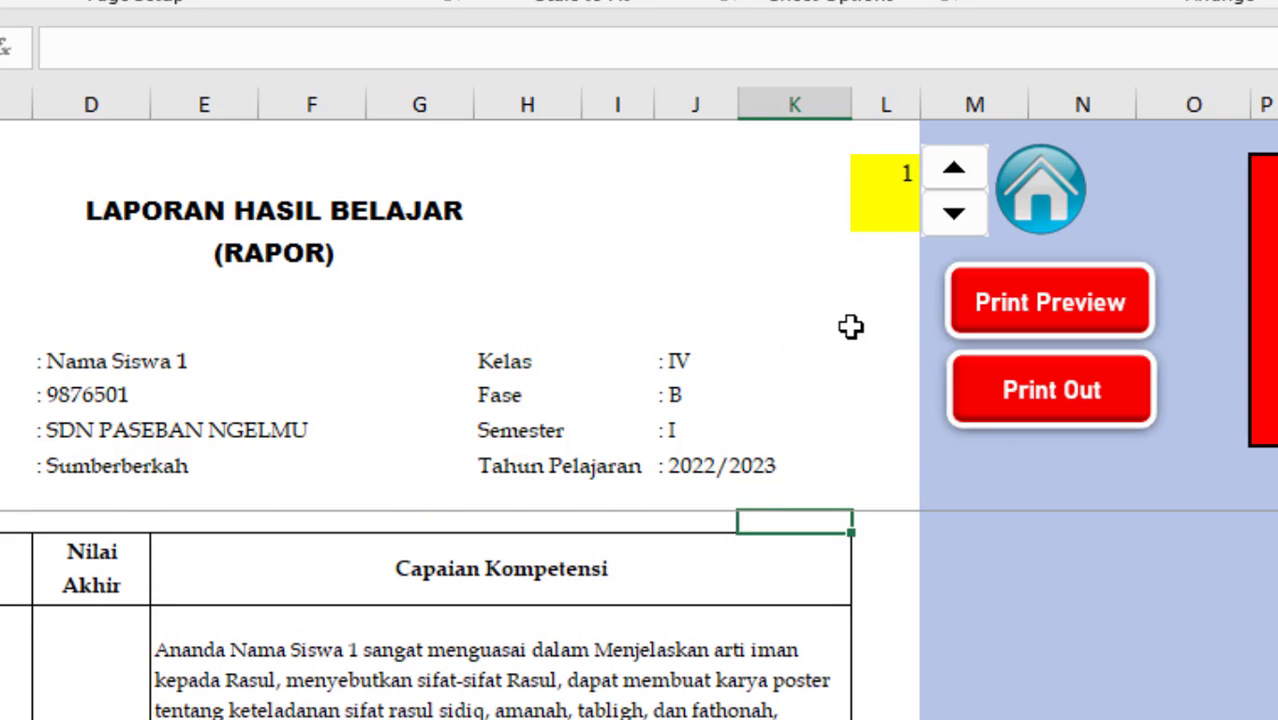
key("Down")
key("Down")
key("Down")
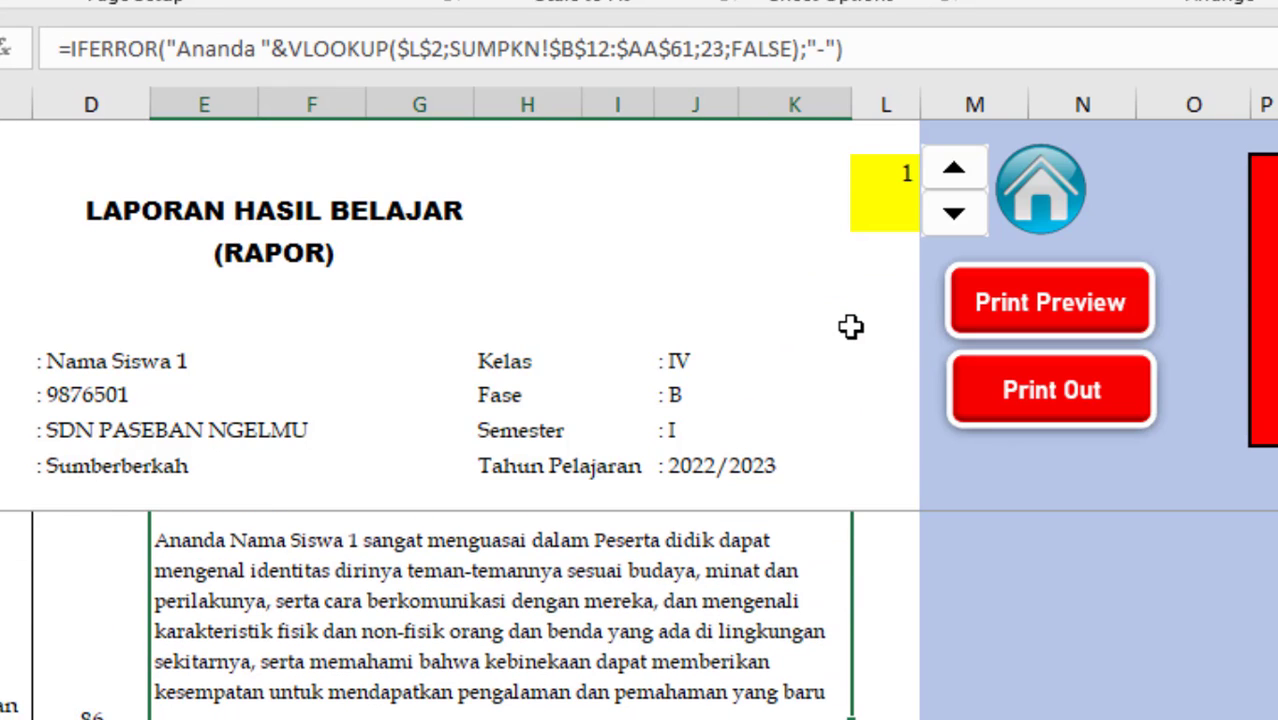
key("Down")
key("Down")
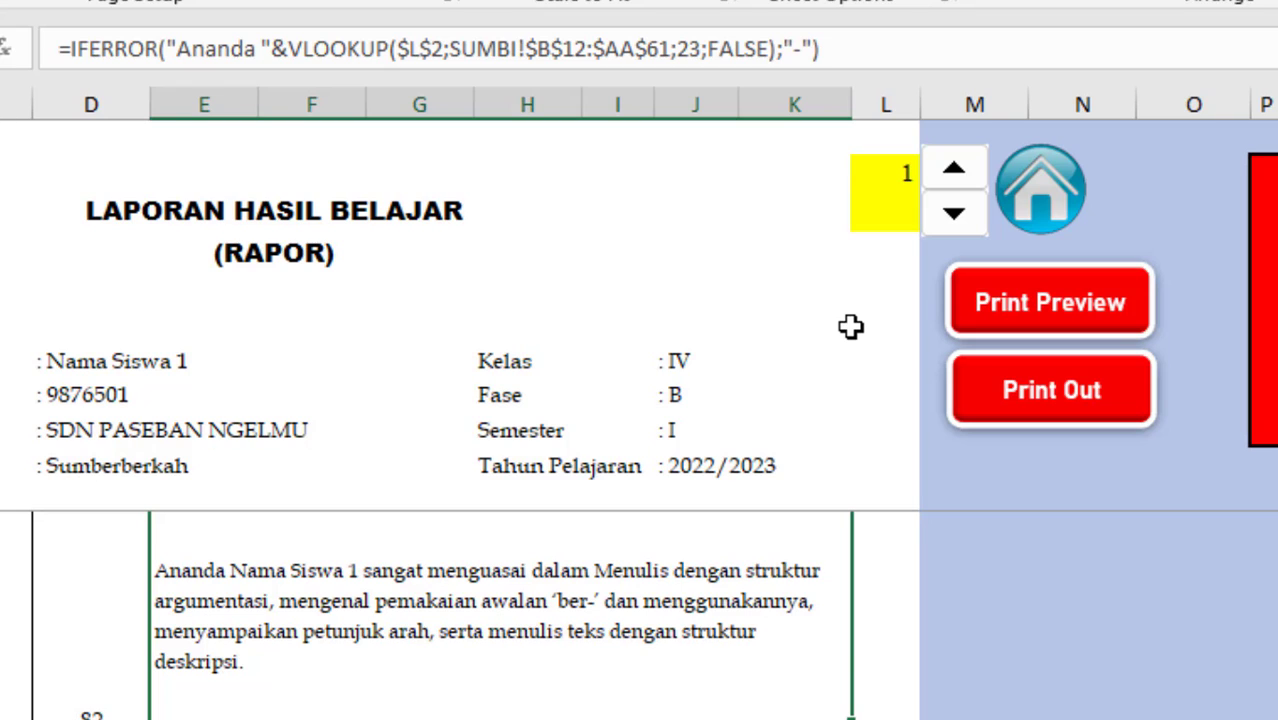
key("Down")
key("Down")
key("Down")
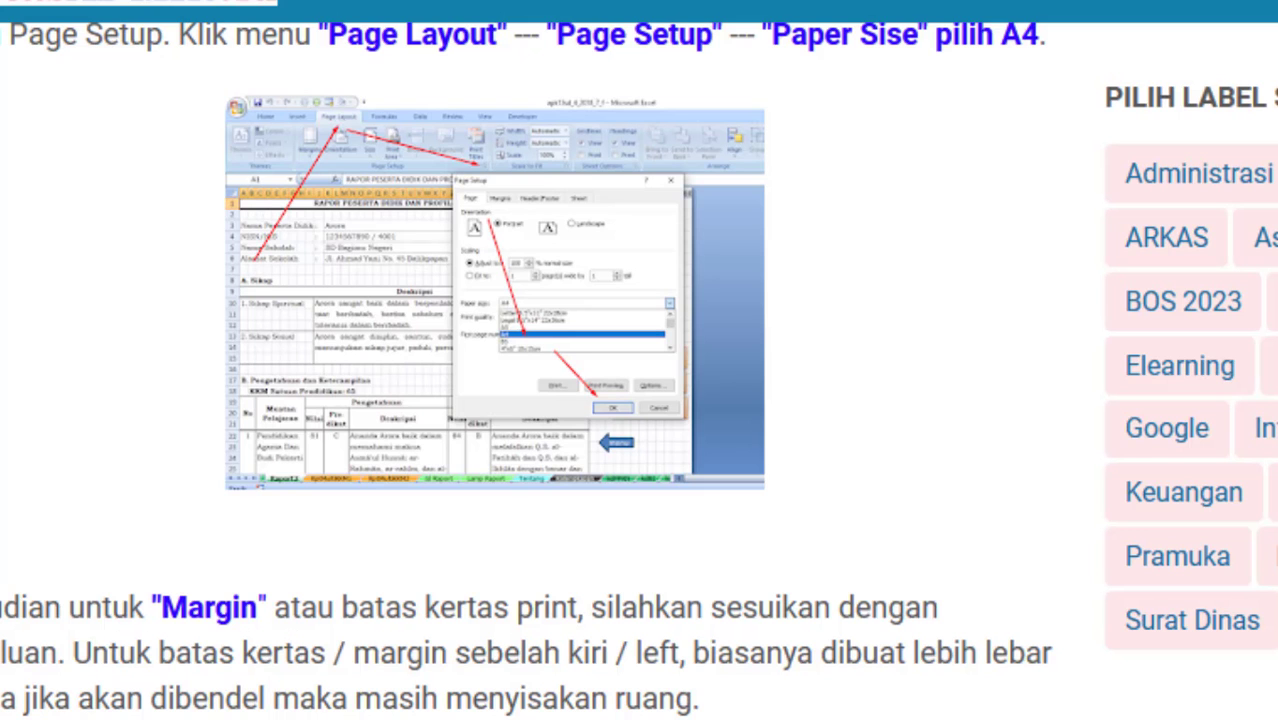
Switch back to the article and read its Margin and Header/Footer advice, highlighting the sample footer "Rapor Kelas IV - Tahun Pelajaran 2021/2022 - Semester I".
scroll(526, 400, "down", 6)
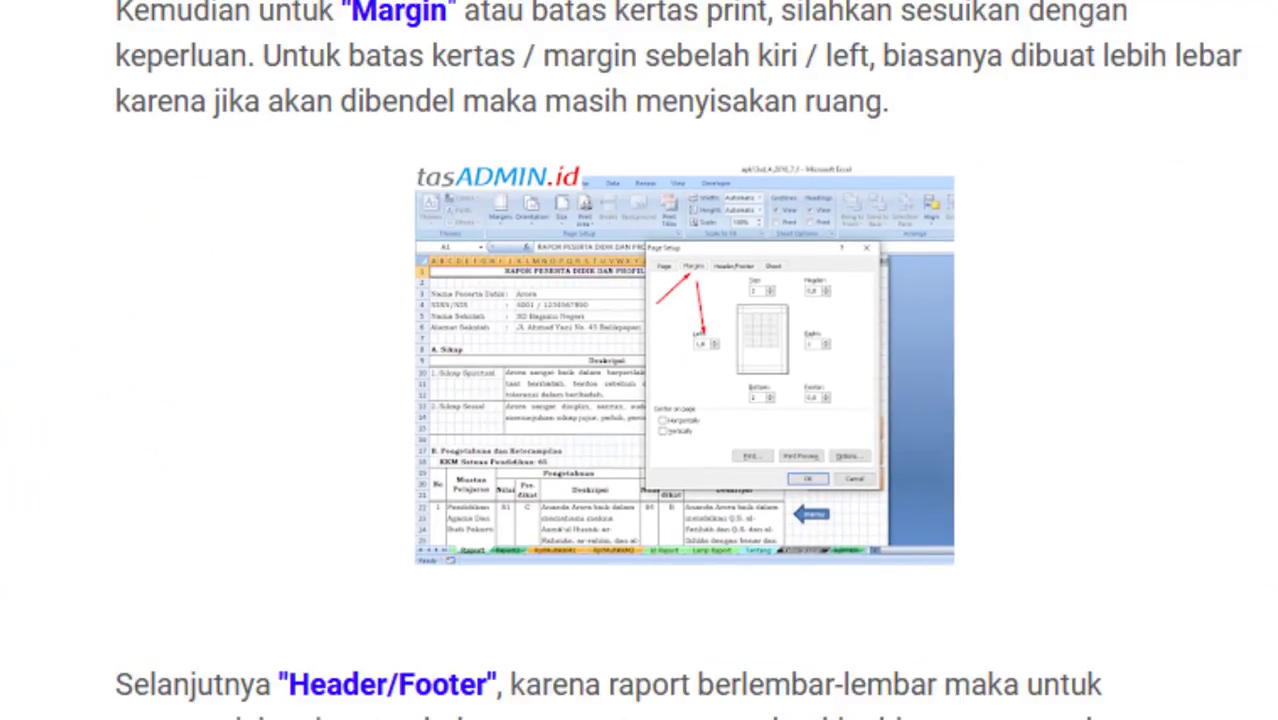
scroll(639, 360, "down", 6)
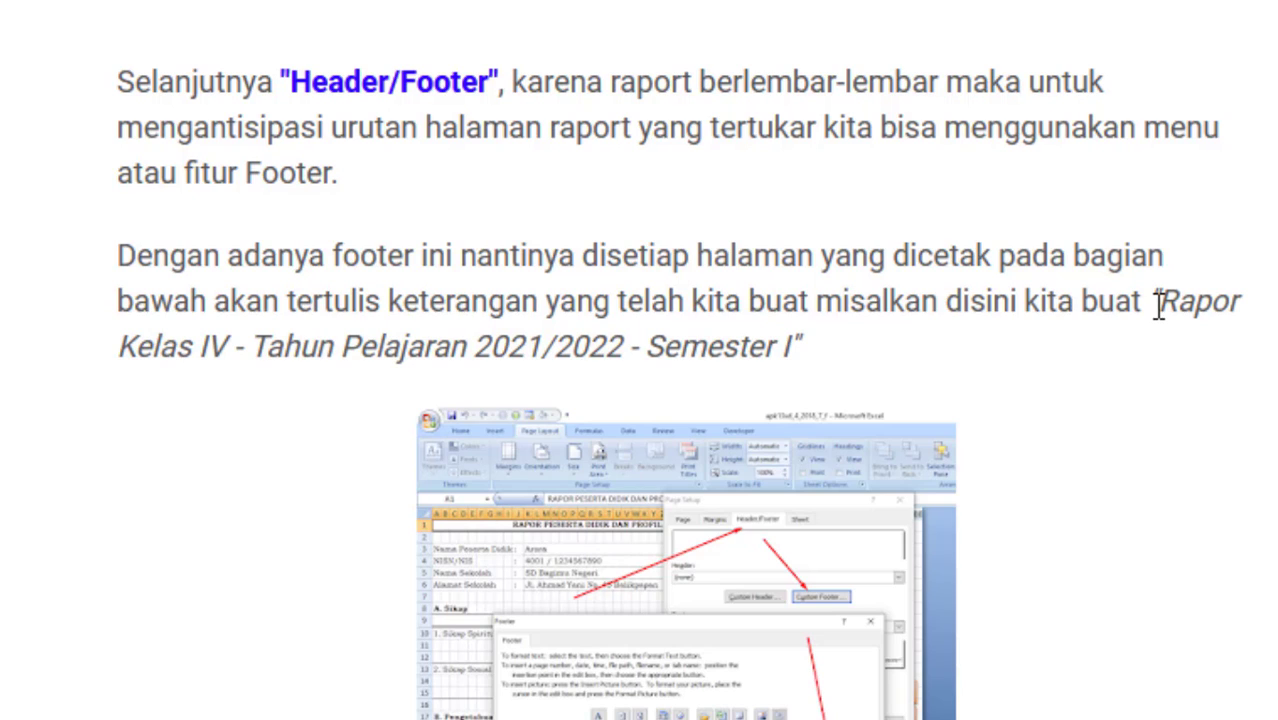
left_click_drag(1158, 306, 1228, 360)
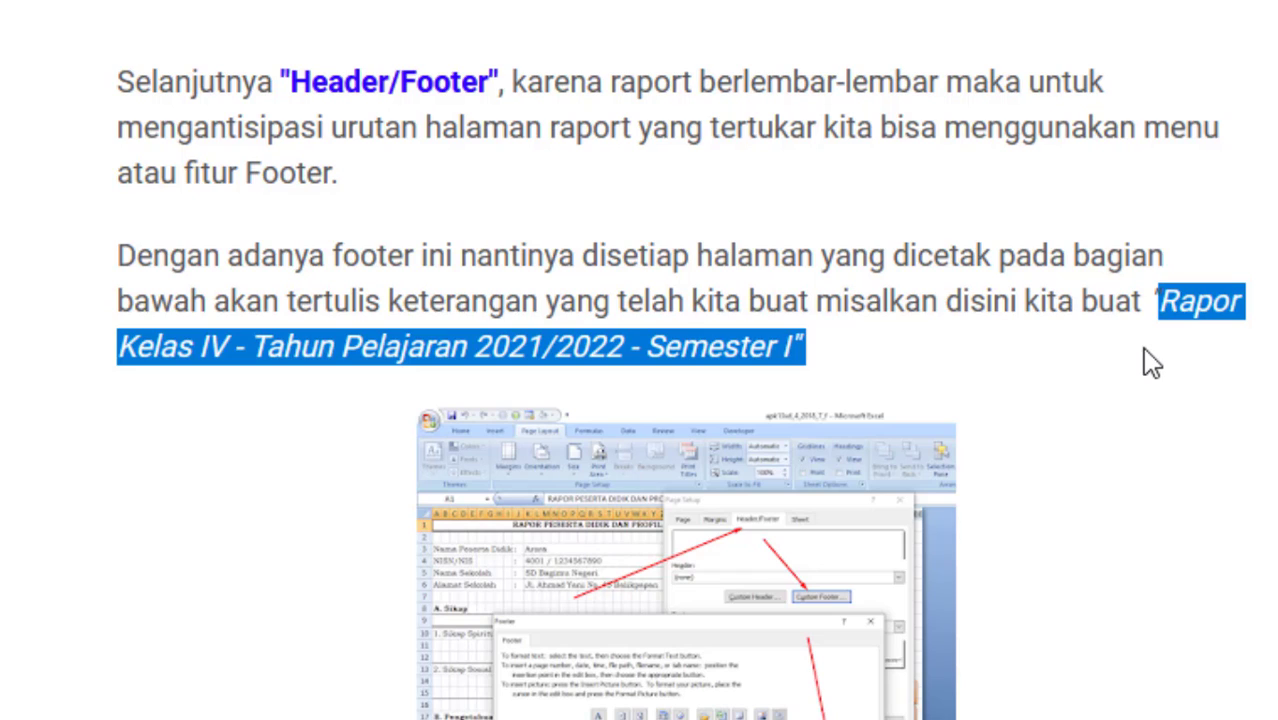
left_click(767, 350)
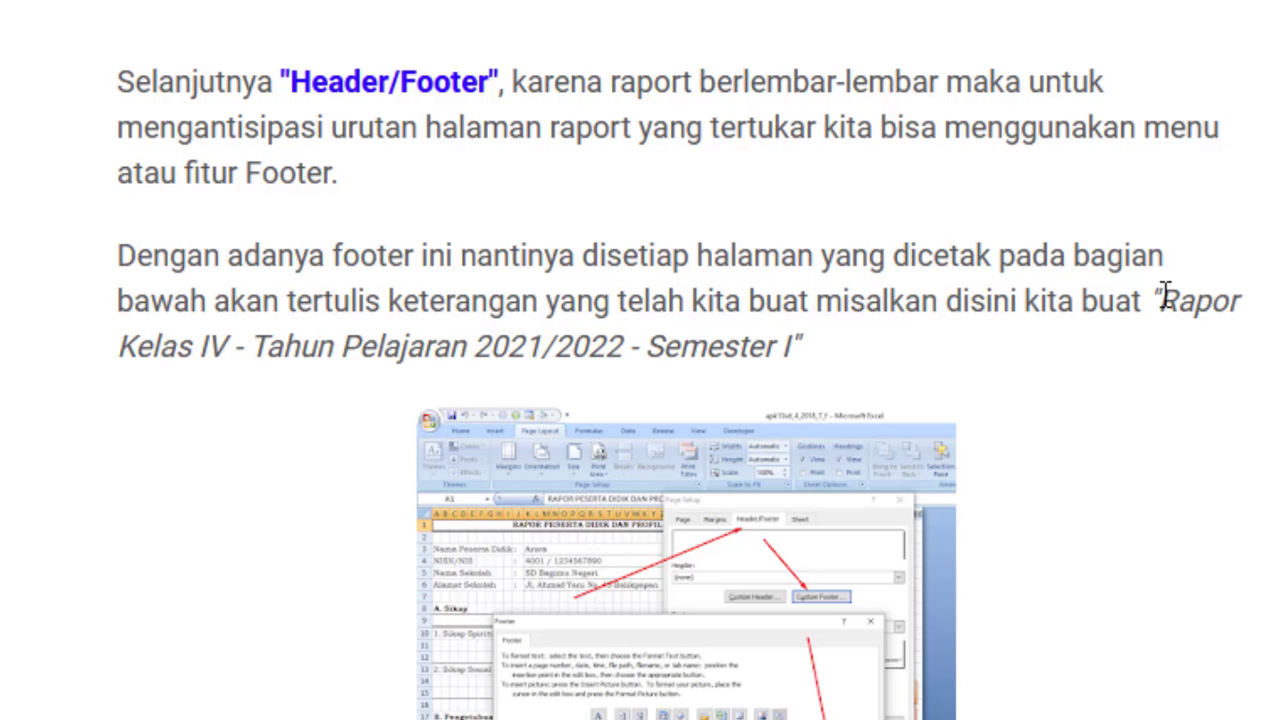
left_click_drag(1165, 297, 803, 347)
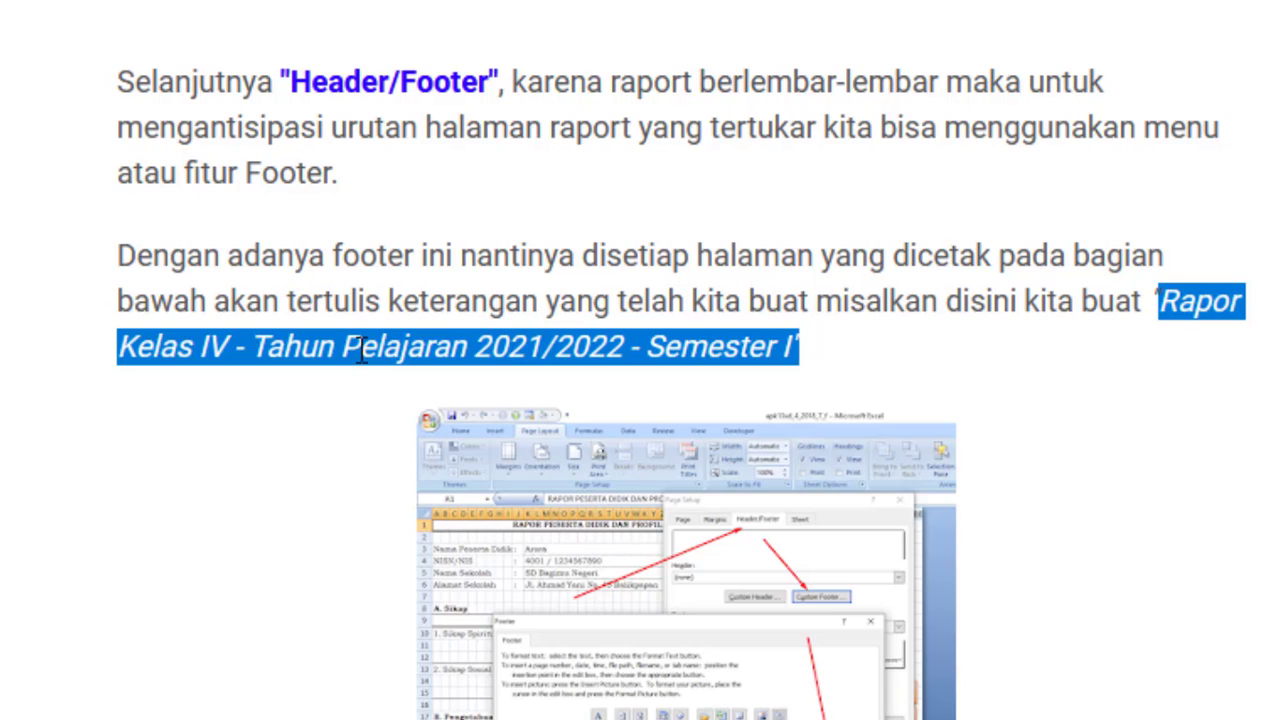
left_click(208, 345)
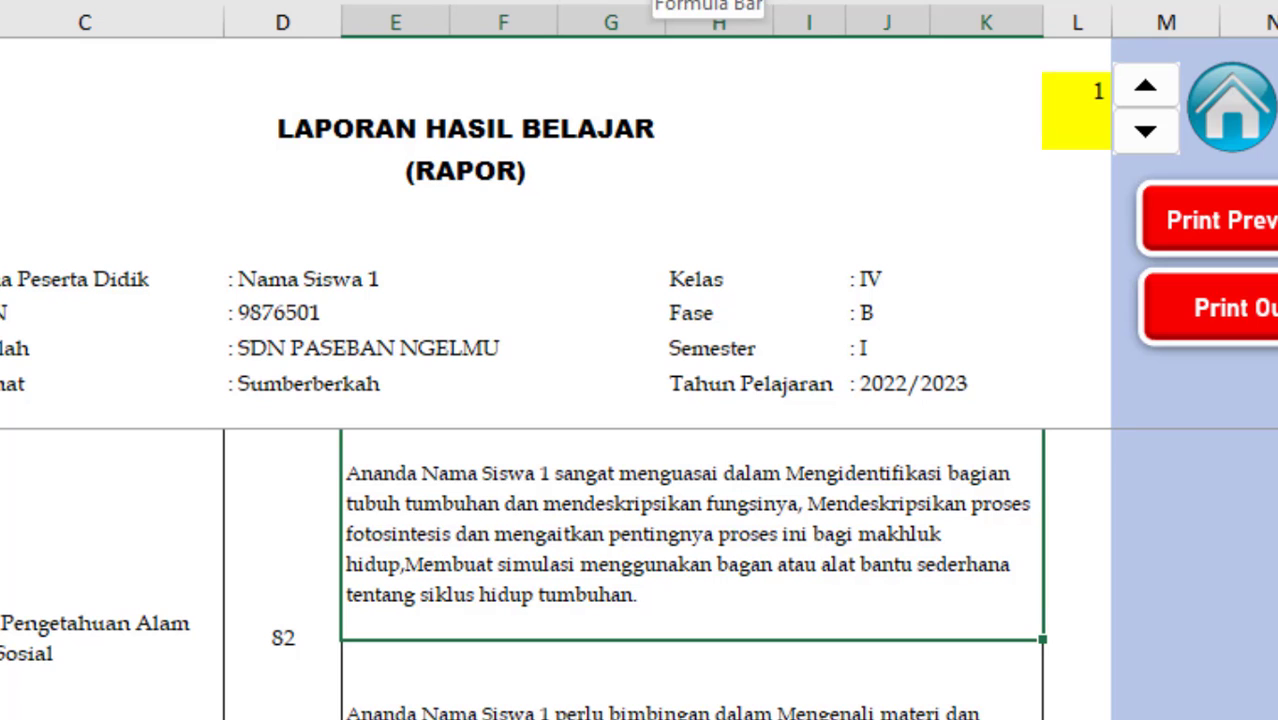
Return to the Excel report and open the RAPOR sheet's custom footer for editing in Page Setup.
key("alt+p")
key("s")
key("p")
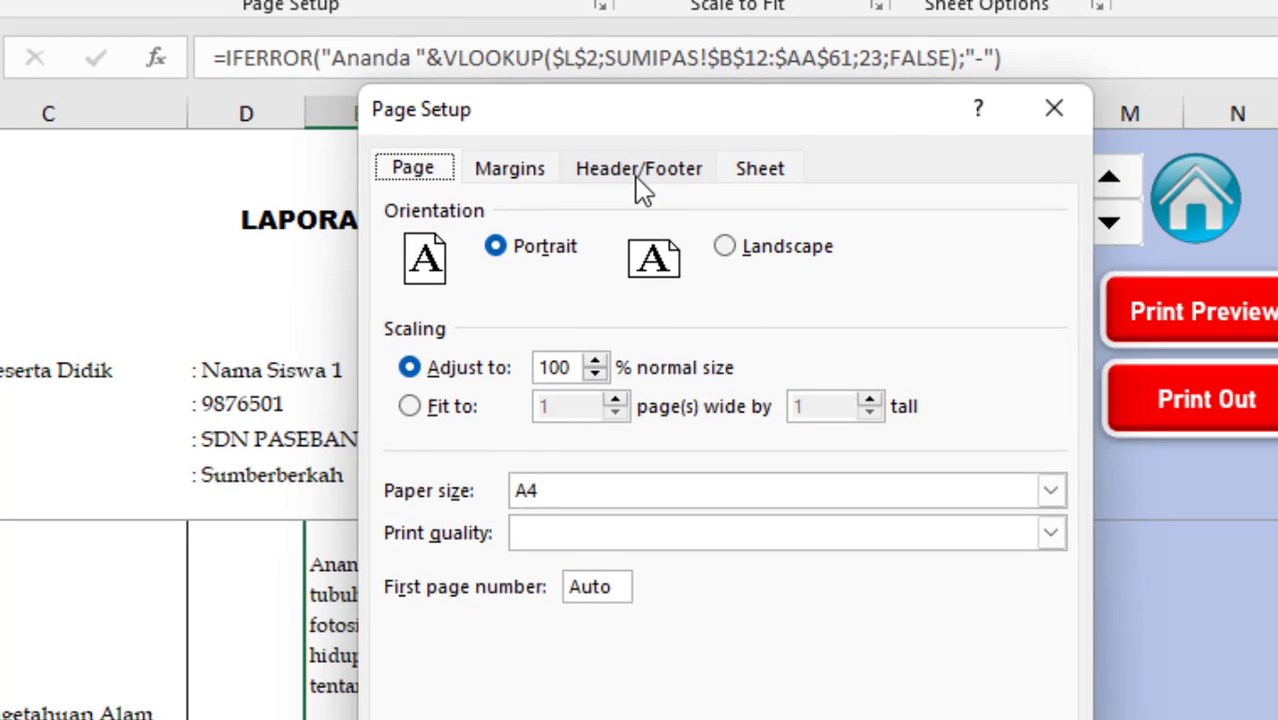
left_click(674, 86)
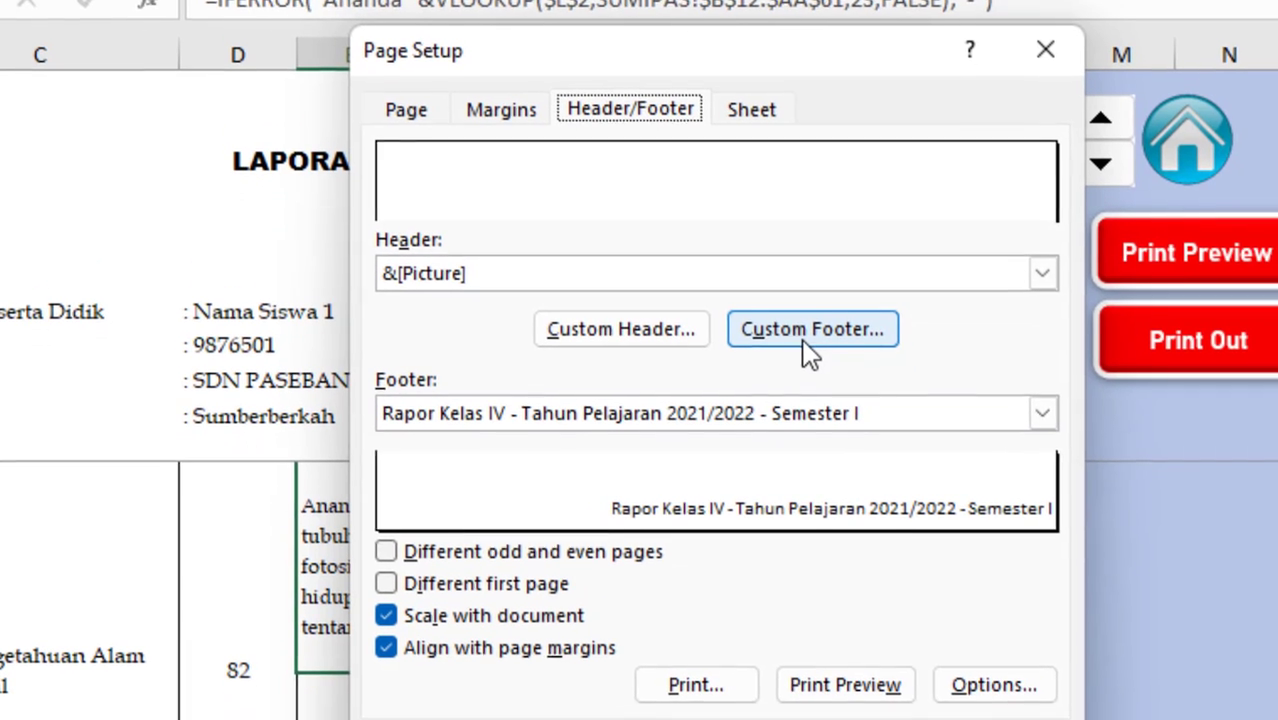
left_click(814, 386)
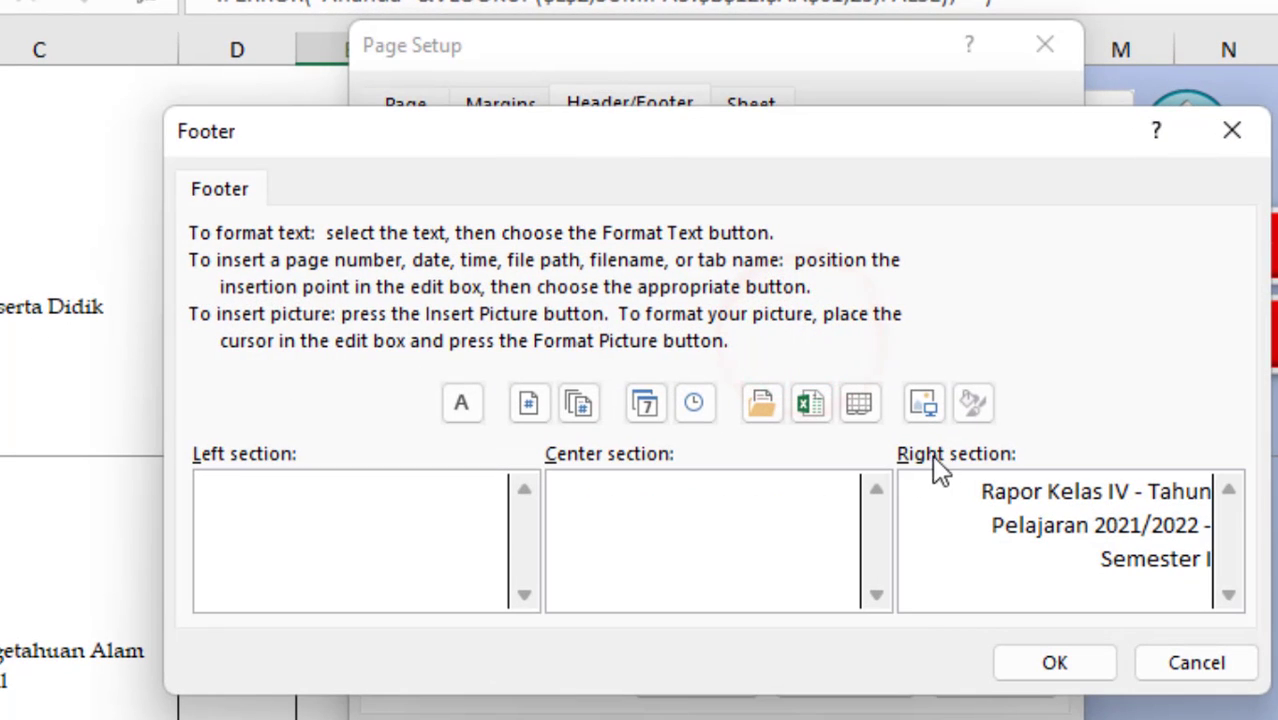
Go through the right-section footer text "Rapor Kelas IV - Tahun Pelajaran 2021/2022 - Semester I" and accept the footer as written.
left_click(970, 500)
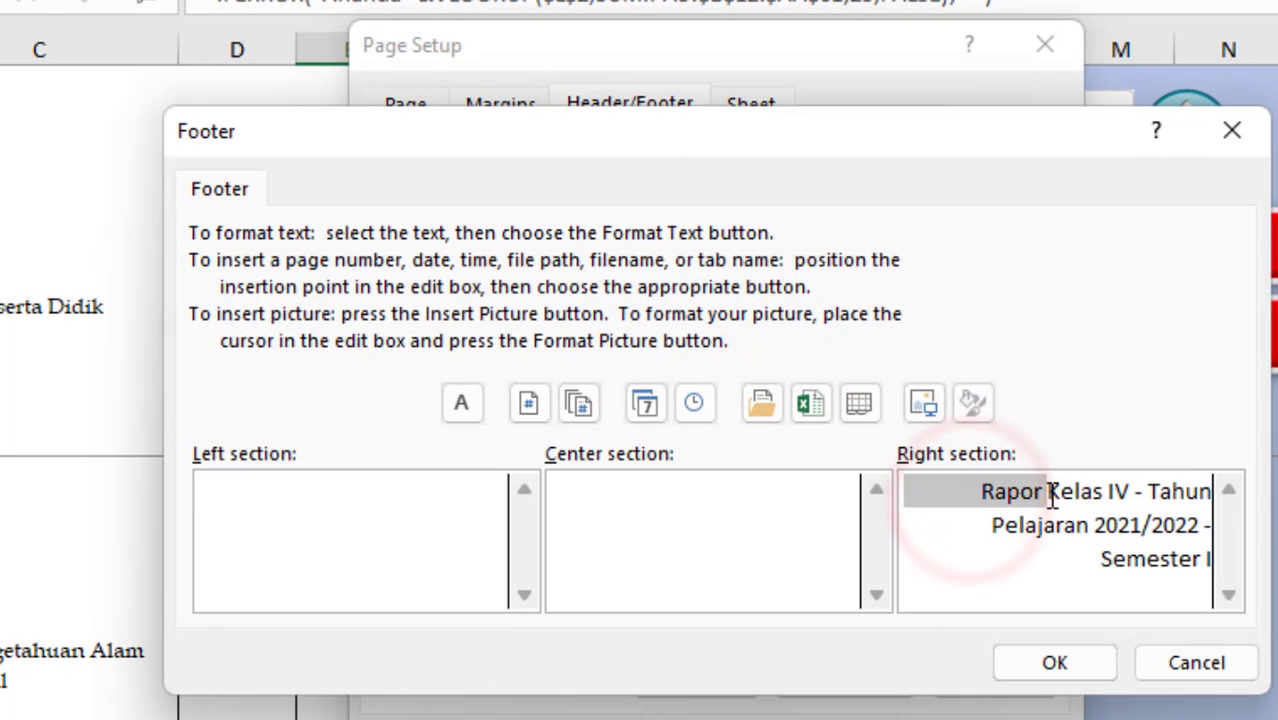
left_click(1117, 497)
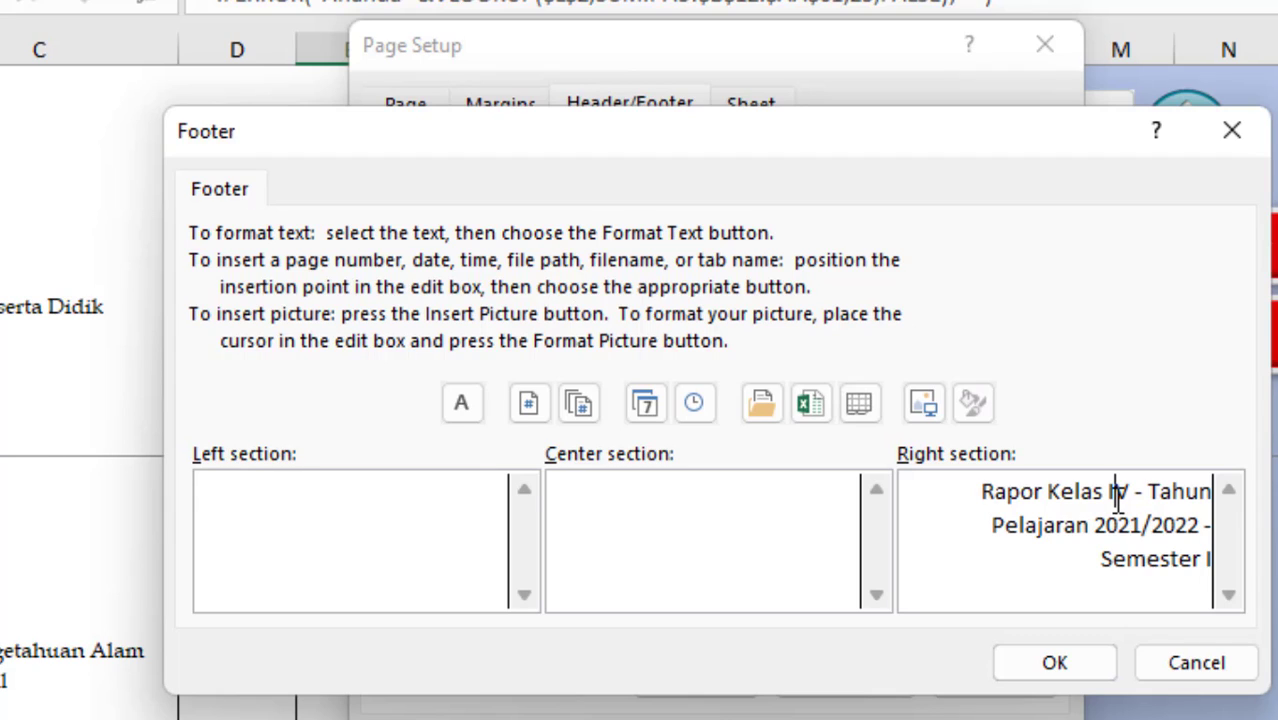
key("Right")
key("Right")
key("Right")
key("Right")
key("Right")
key("Right")
key("Right")
key("Right")
key("Right")
key("Right")
key("Right")
key("Right")
key("Right")
key("Right")
key("Right")
key("Right")
key("Right")
key("Right")
key("Right")
key("Right")
left_click(1047, 664)
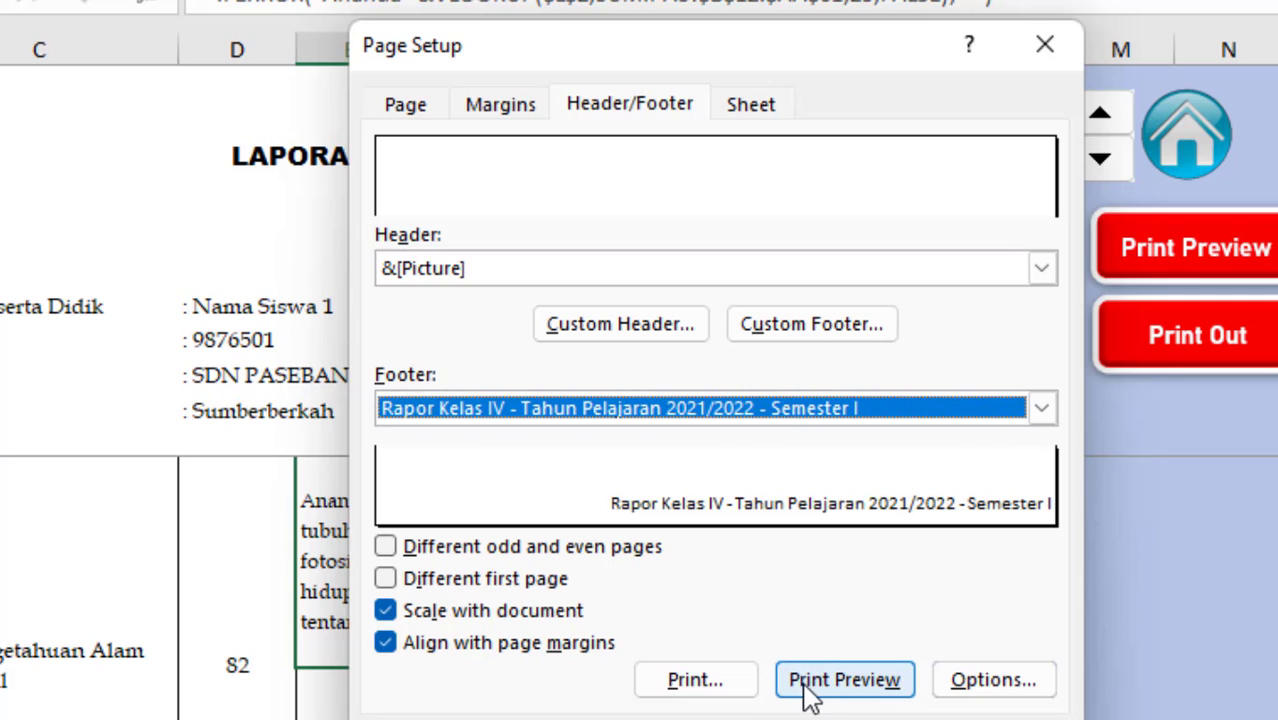
Preview the report for printing with margins shown, enlarge the page, and check the footer at the bottom of page 1.
left_click(822, 688)
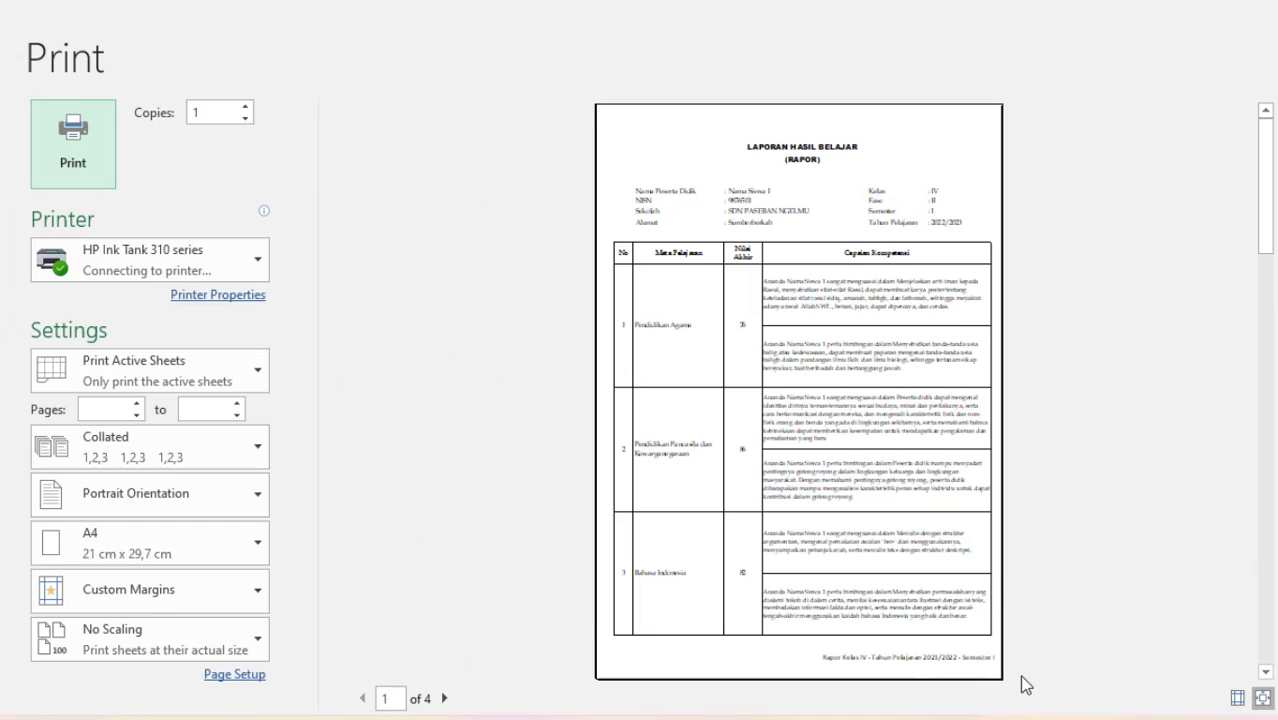
left_click(1237, 698)
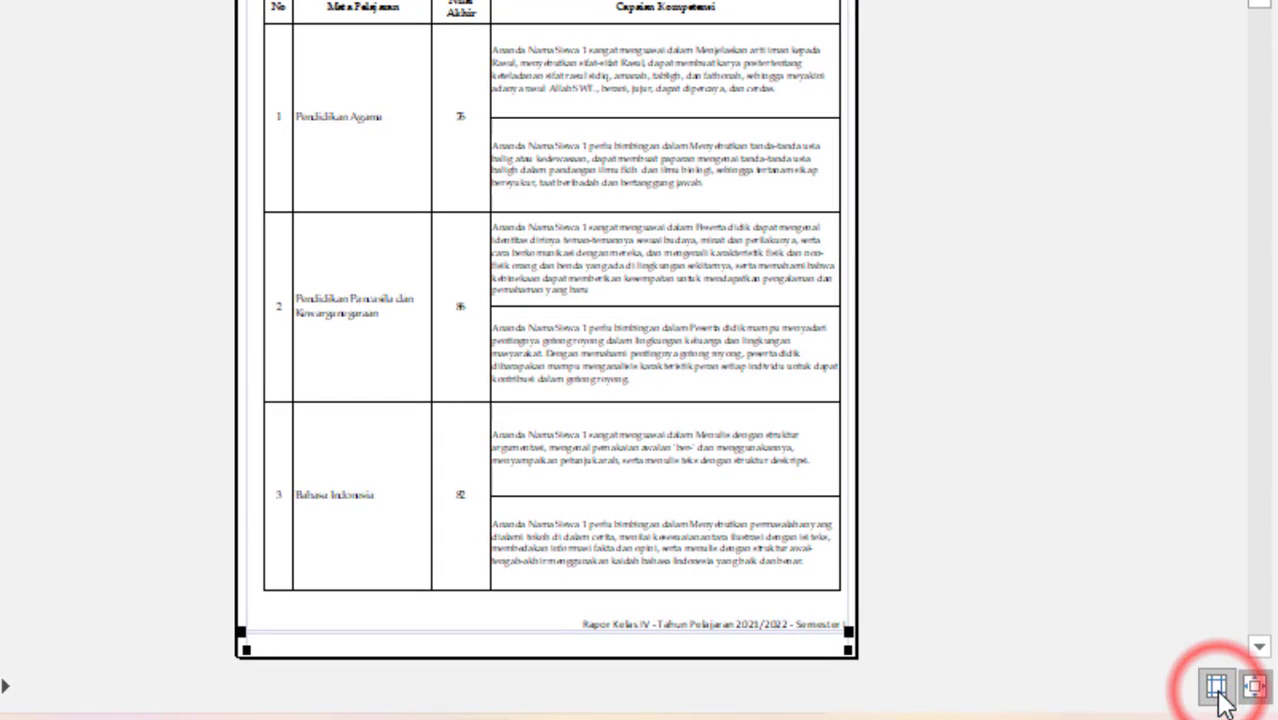
left_click(1255, 685)
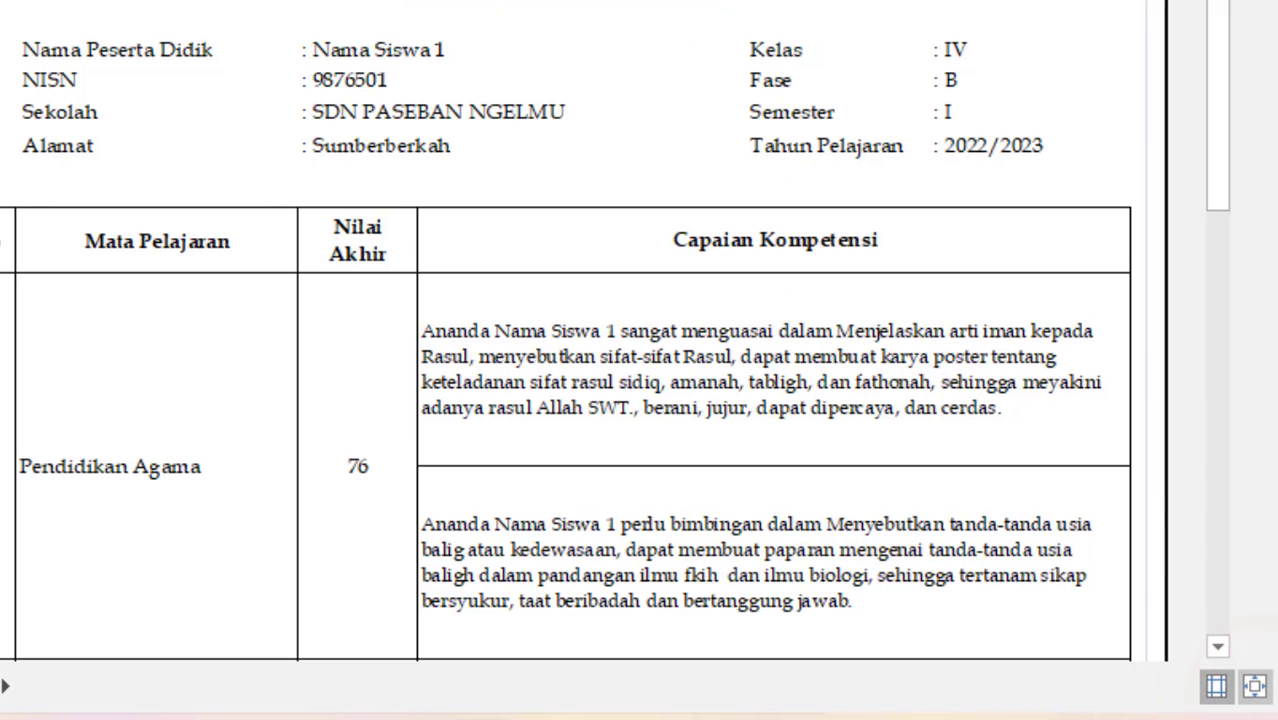
left_click(1222, 133)
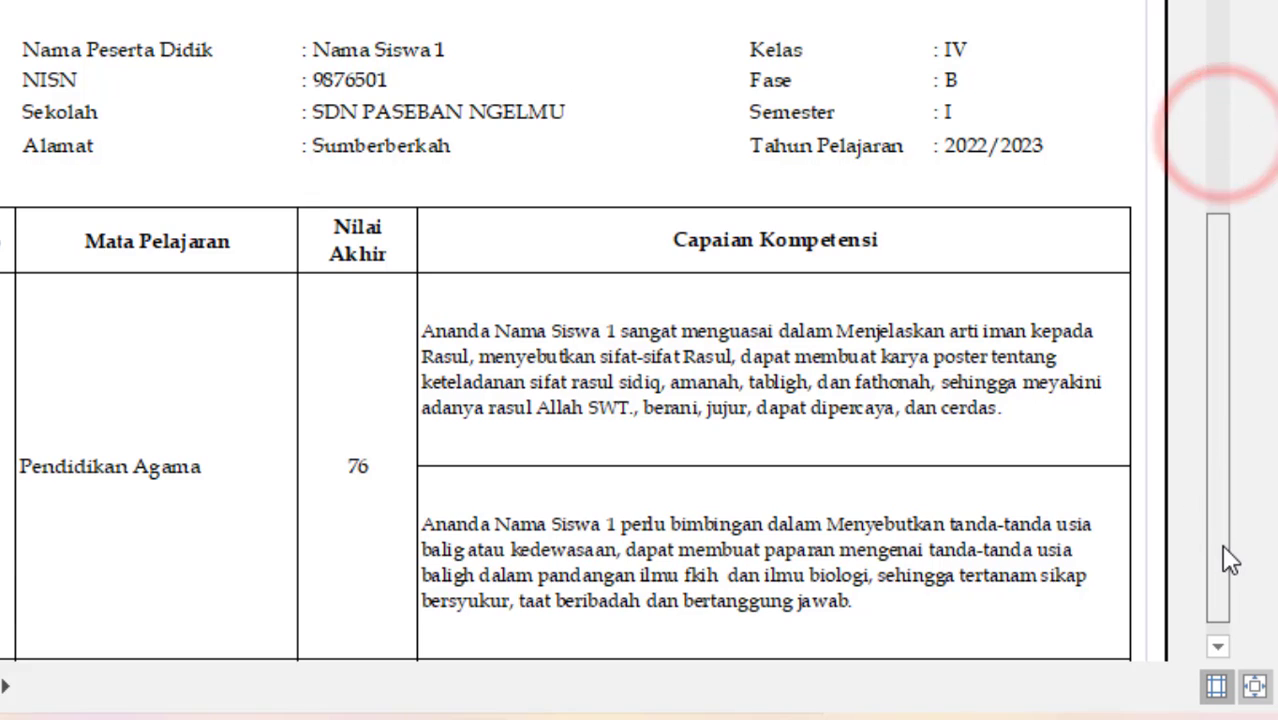
scroll(697, 547, "down", 10)
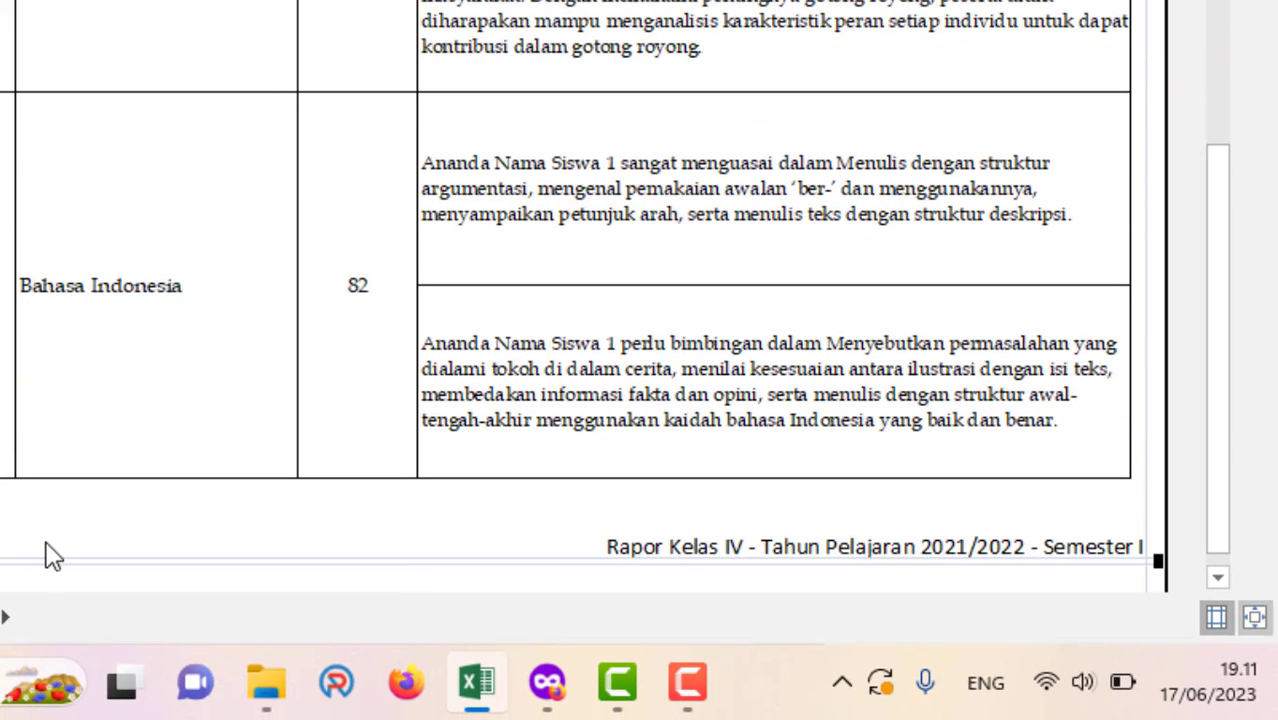
Page through the print preview to the signature page, checking the footer on each page, and leave the preview.
left_click(8, 622)
left_click(8, 622)
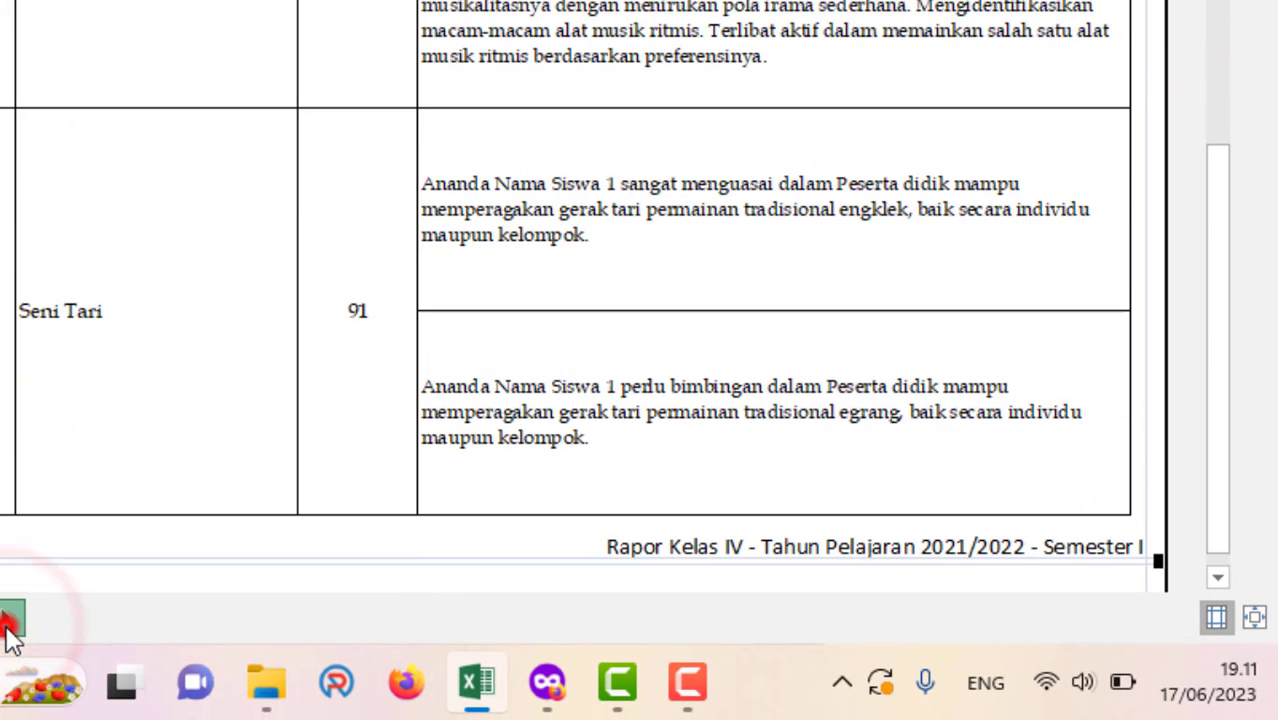
left_click(8, 622)
left_click(8, 622)
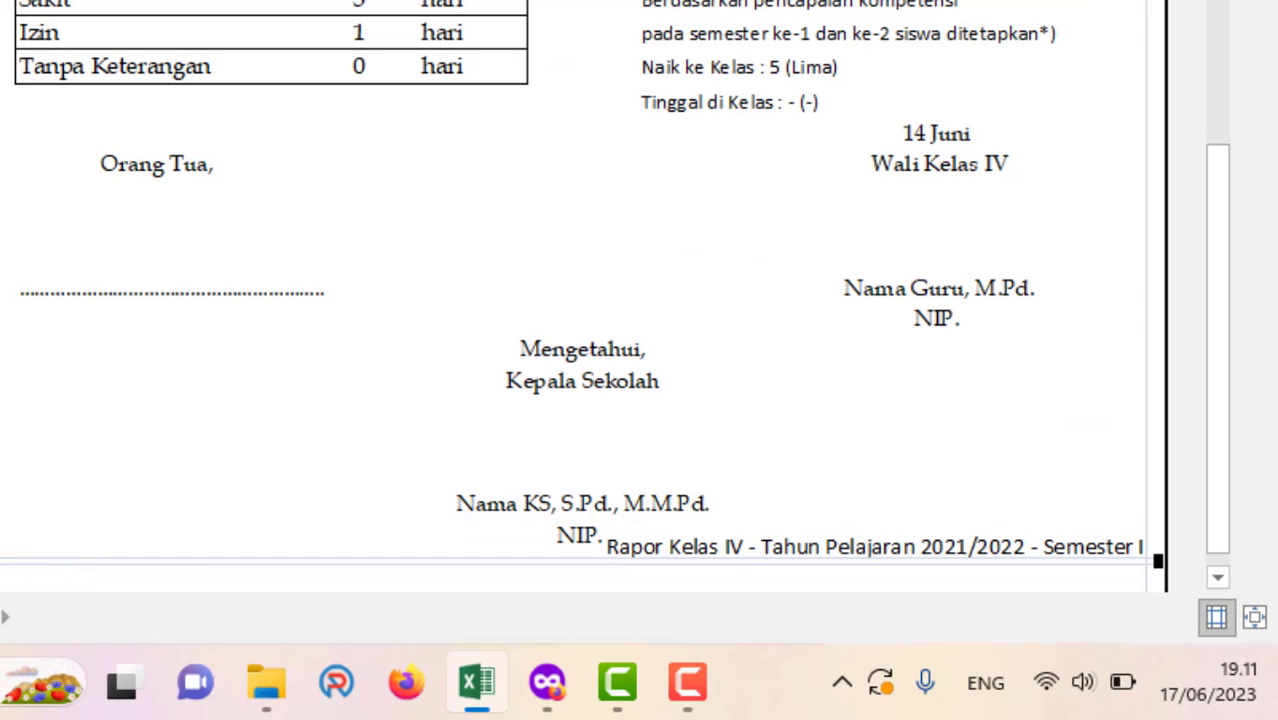
key("Escape")
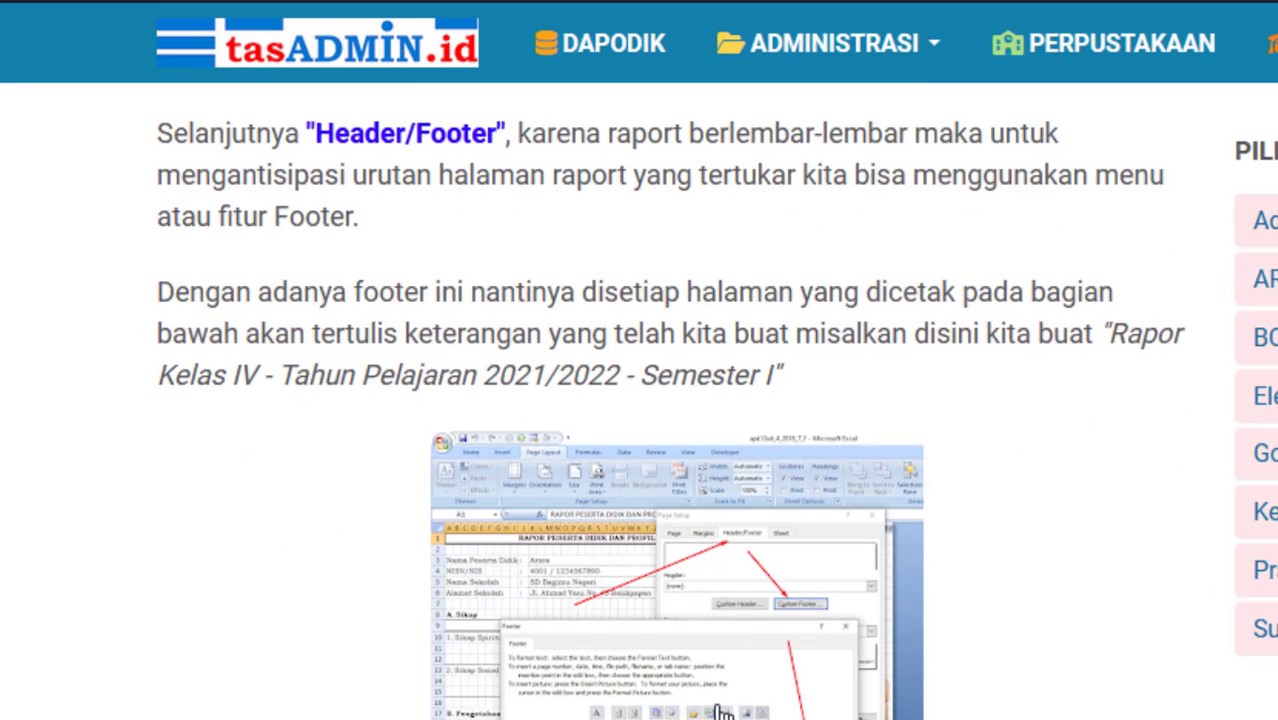
Return to the article and read the section "Membuat Background Tanda Air Raport", including the red SD and blue SMP Tut Wuri logos.
scroll(715, 712, "down", 3)
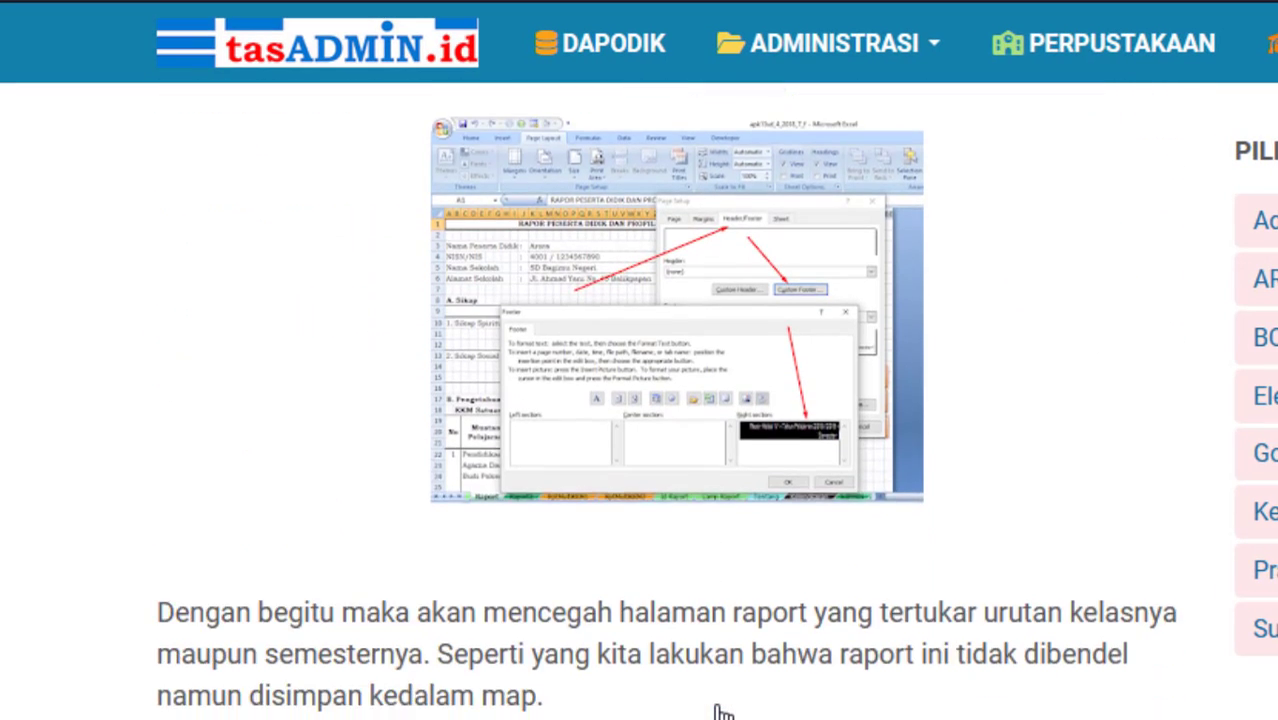
scroll(723, 712, "down", 1)
scroll(723, 712, "down", 2)
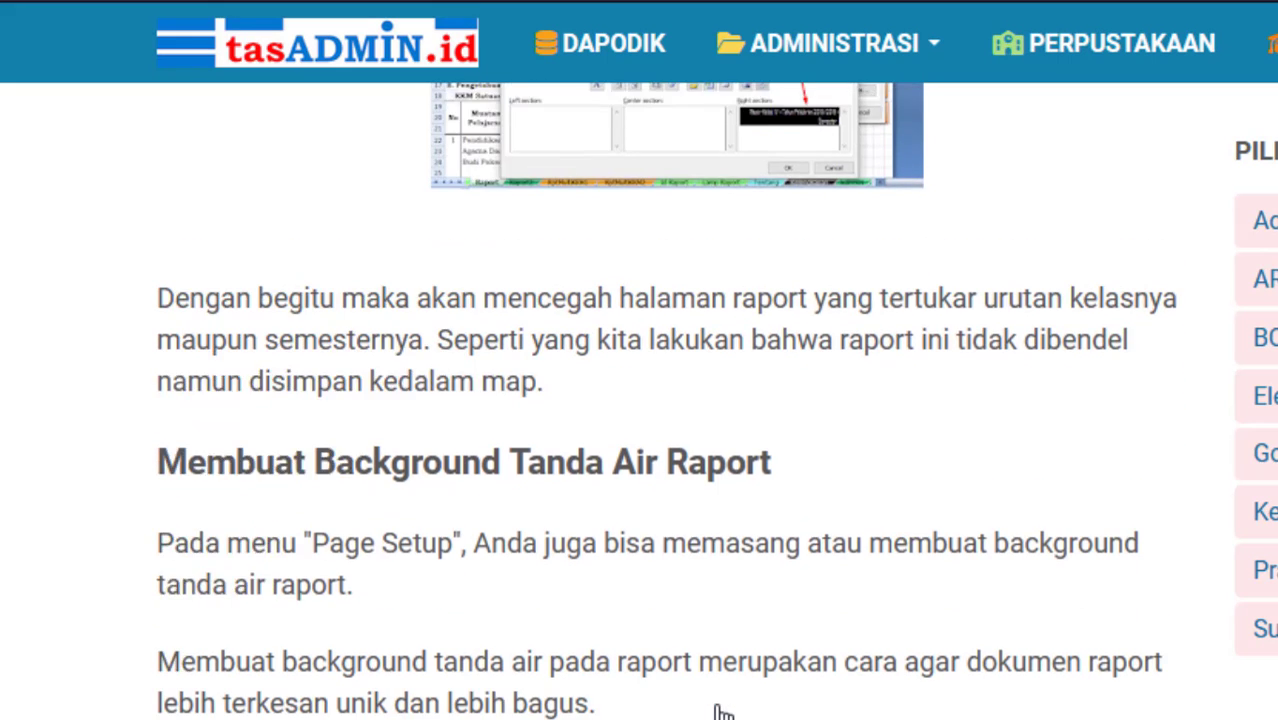
scroll(723, 712, "down", 2)
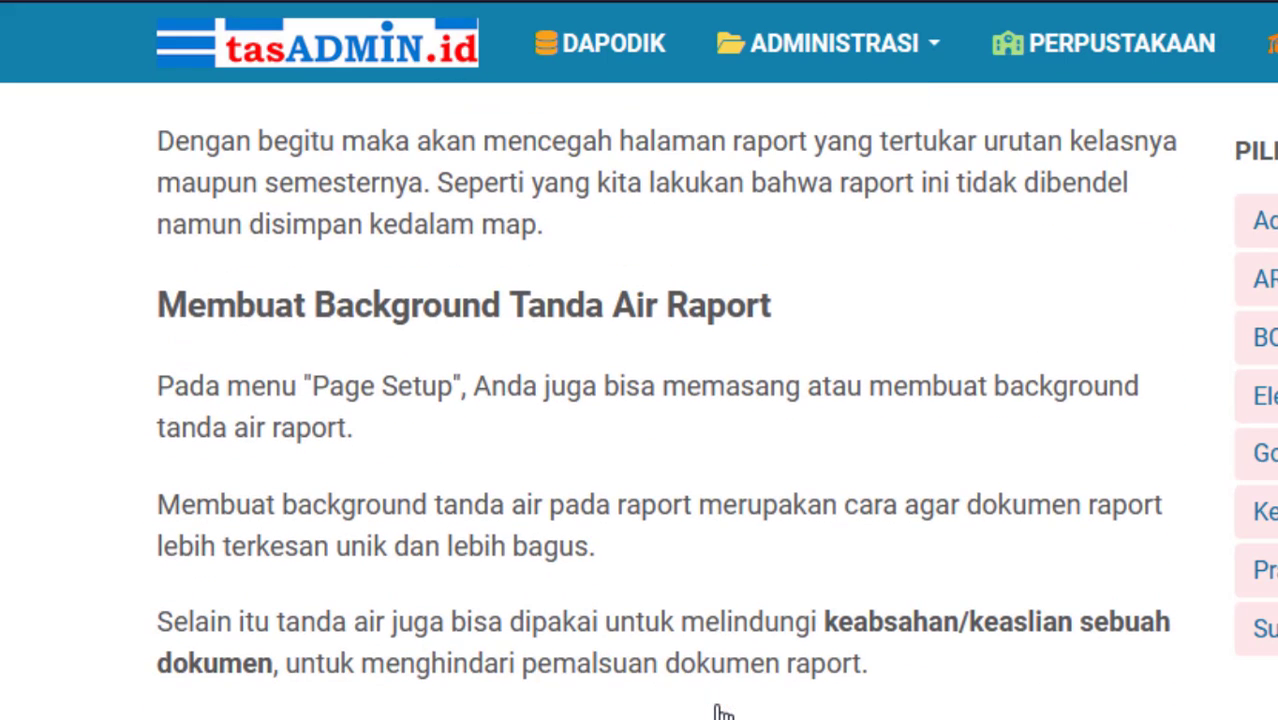
scroll(723, 712, "down", 1)
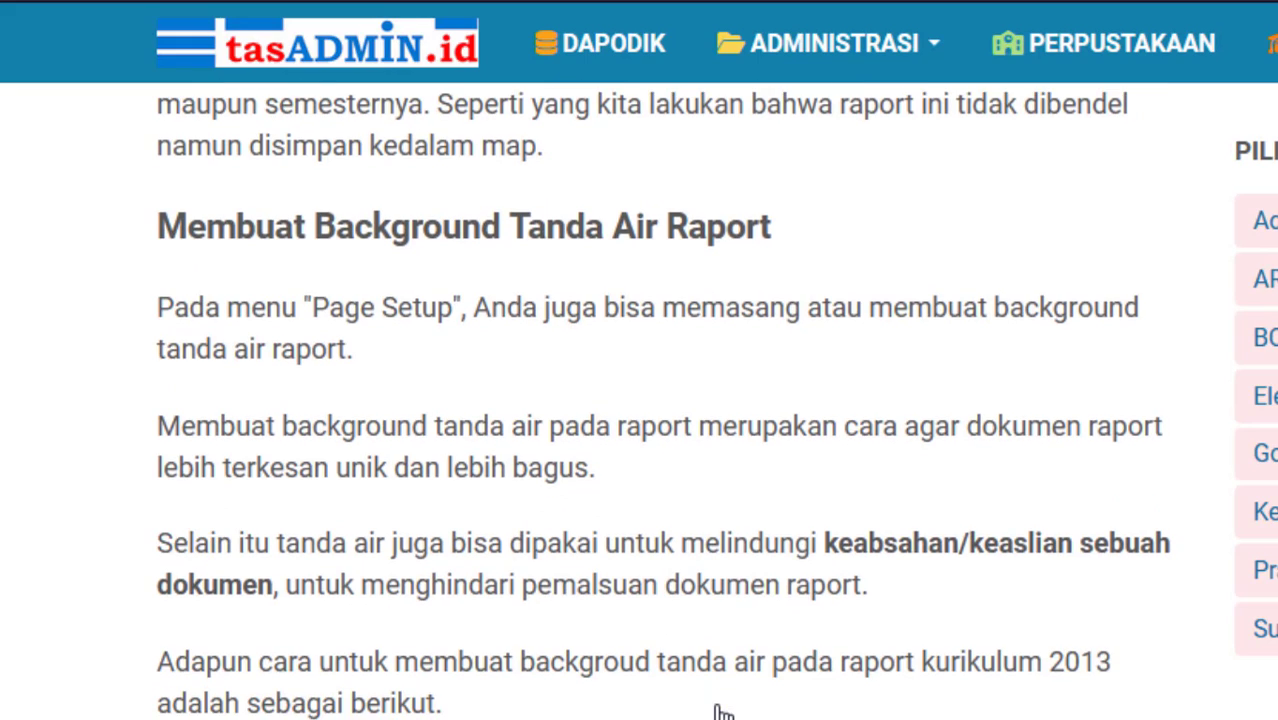
scroll(723, 712, "down", 1)
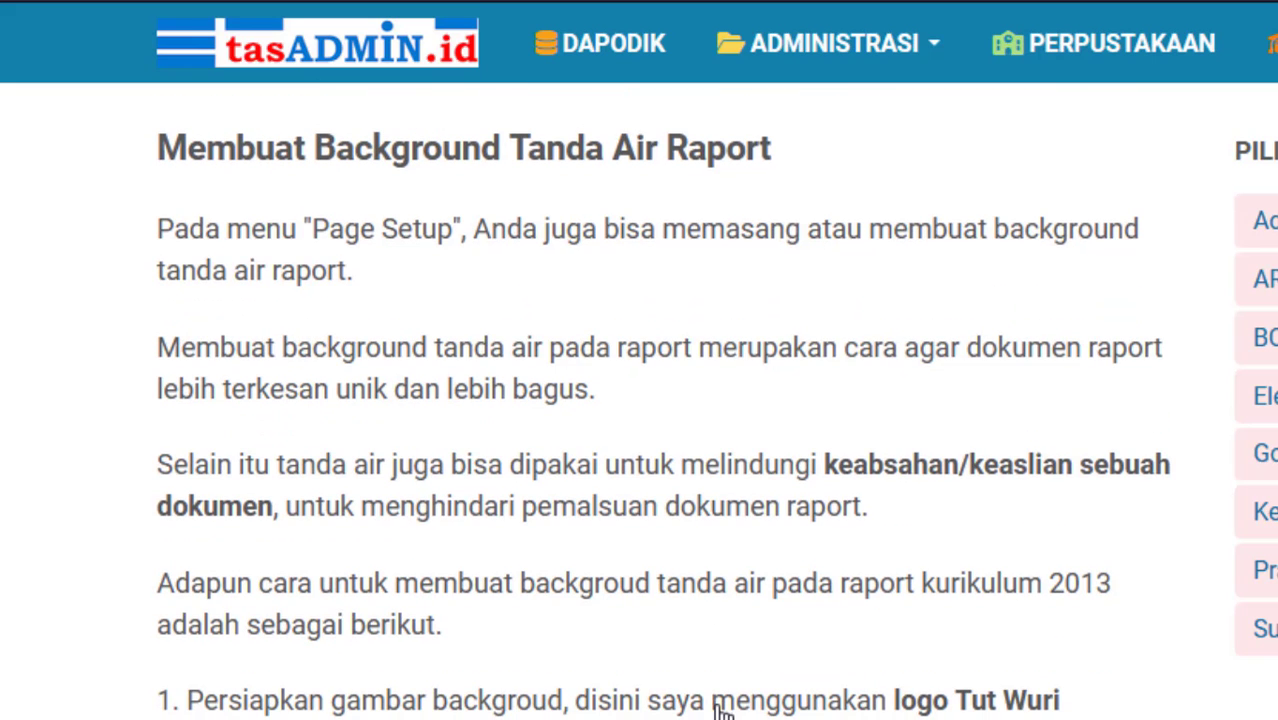
scroll(723, 712, "down", 1)
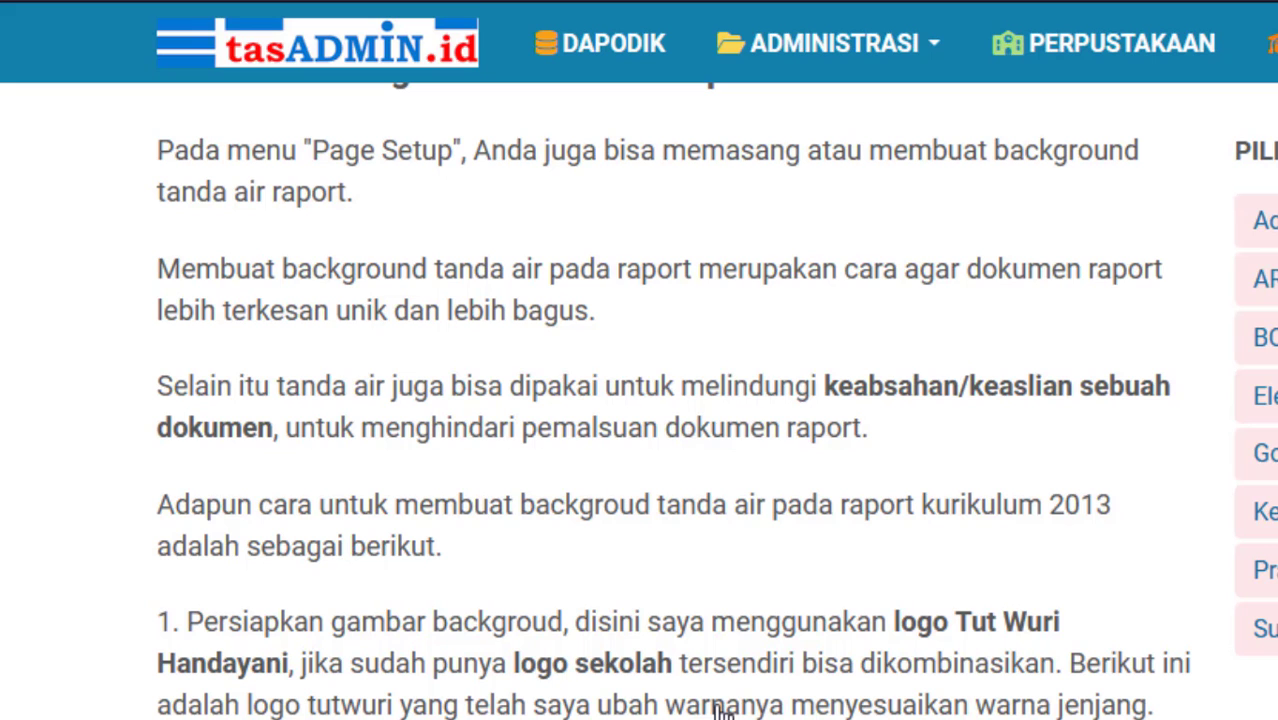
scroll(723, 712, "down", 4)
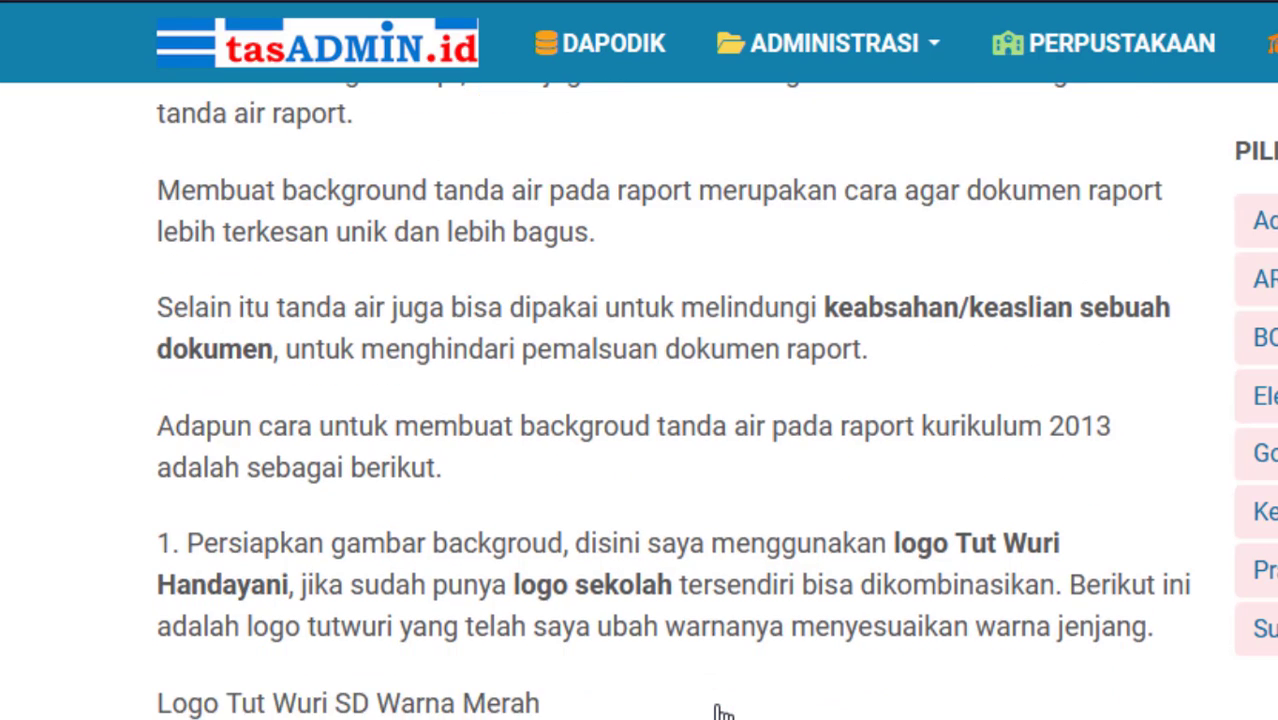
scroll(723, 712, "down", 1)
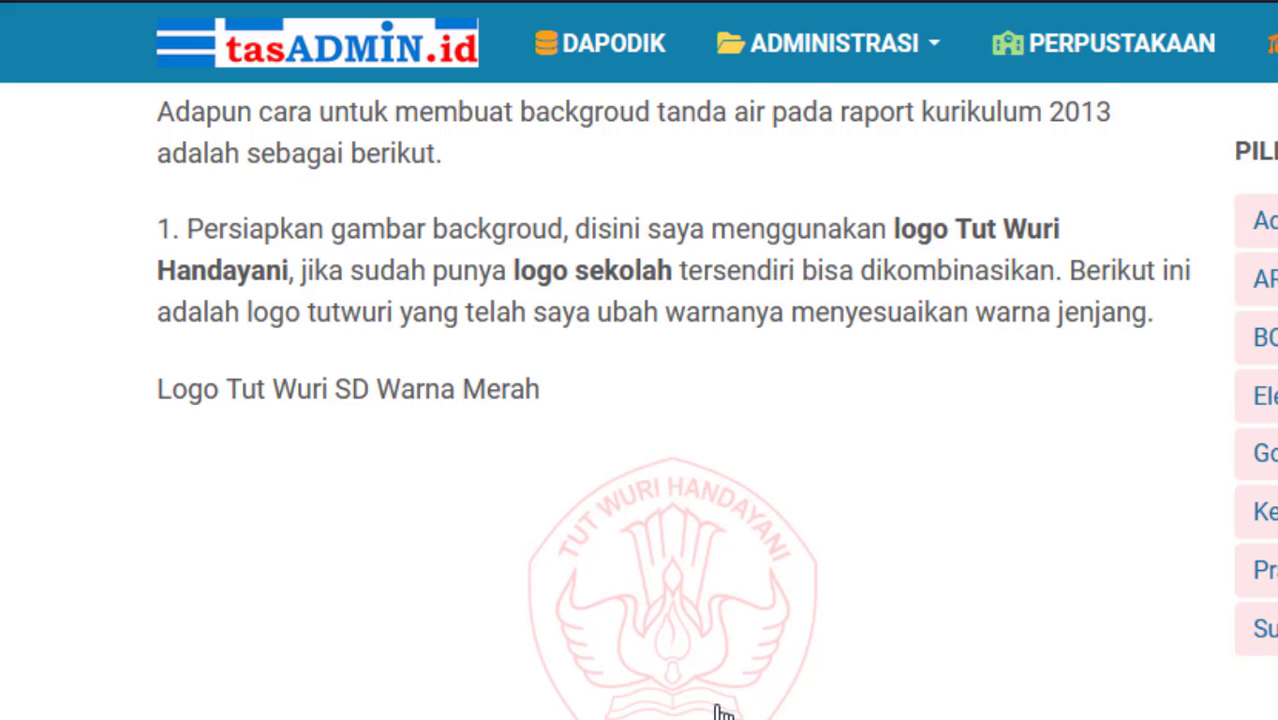
scroll(723, 712, "down", 2)
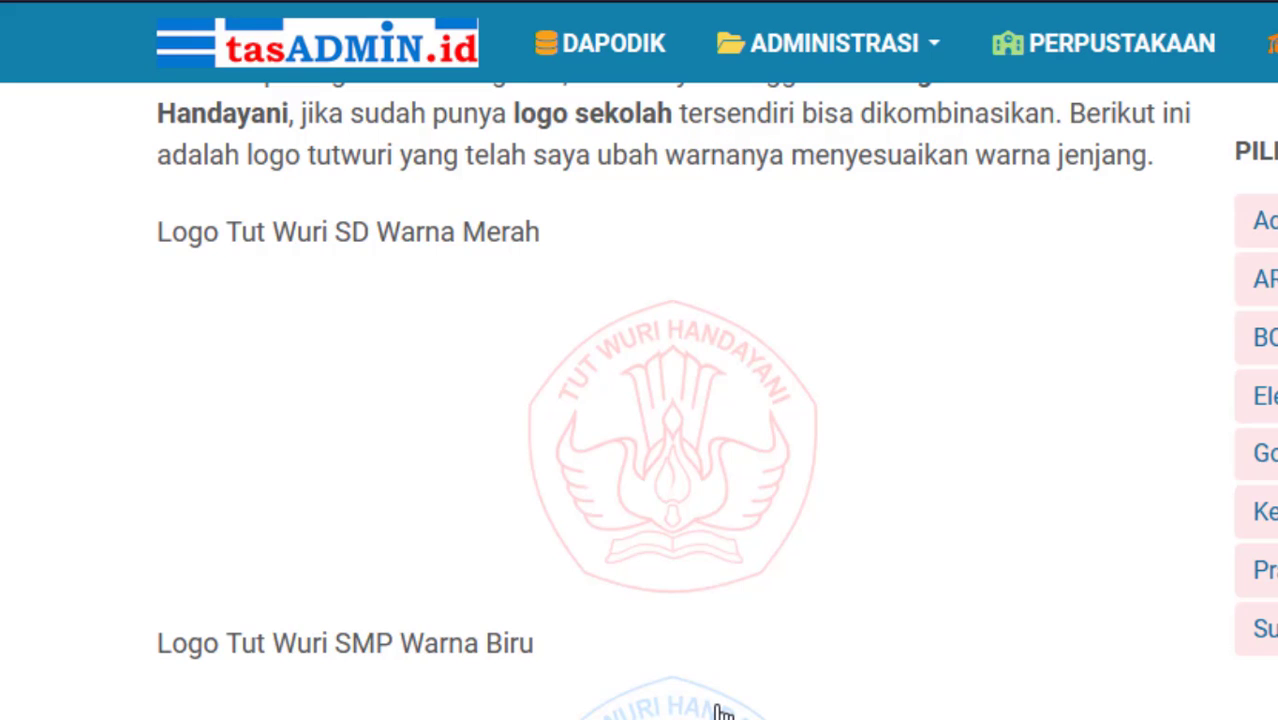
scroll(723, 712, "down", 2)
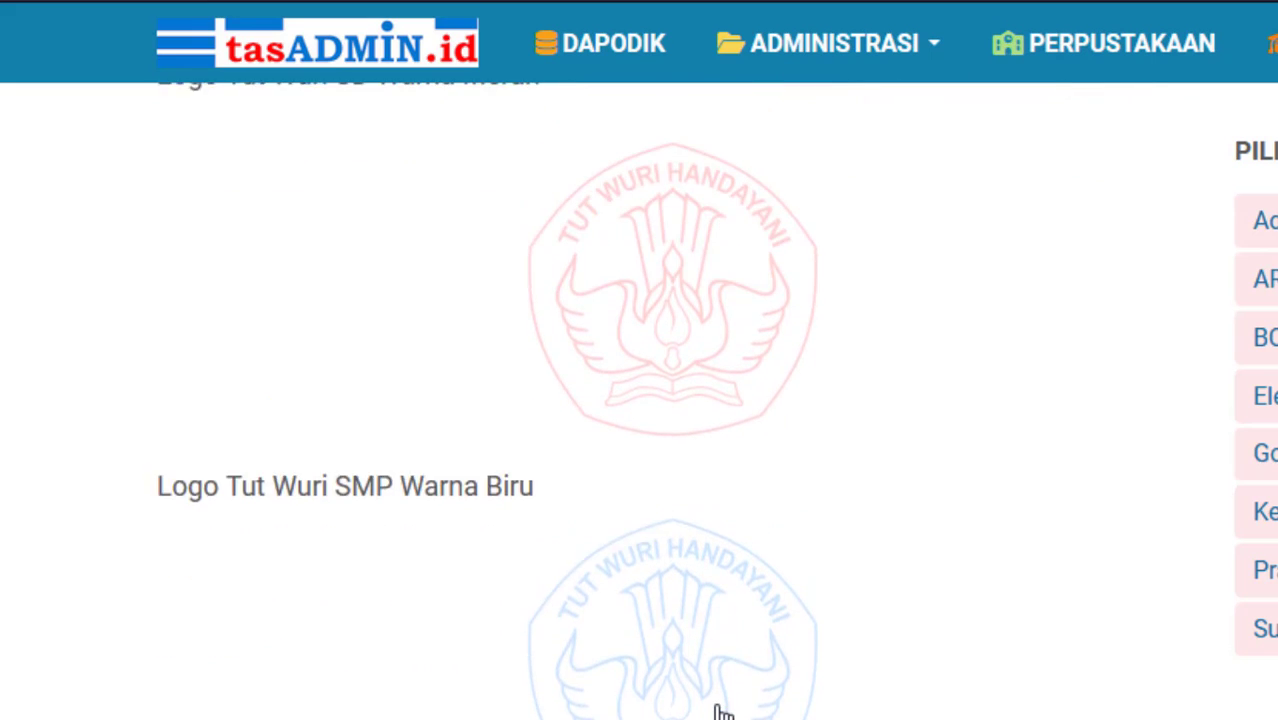
scroll(723, 712, "up", 1)
scroll(723, 712, "up", 1)
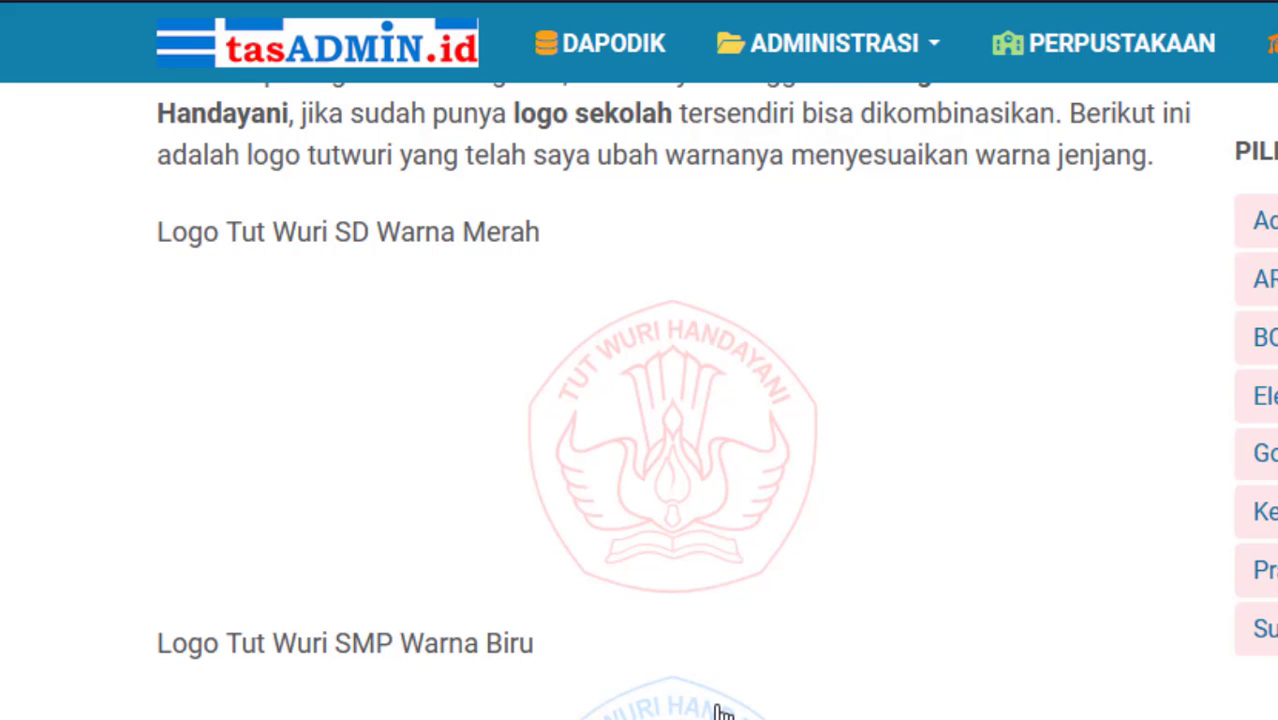
Save the red SD Tut Wuri Handayani logo from the article as the image file "tut wuri merah 2 50".
scroll(723, 712, "up", 1)
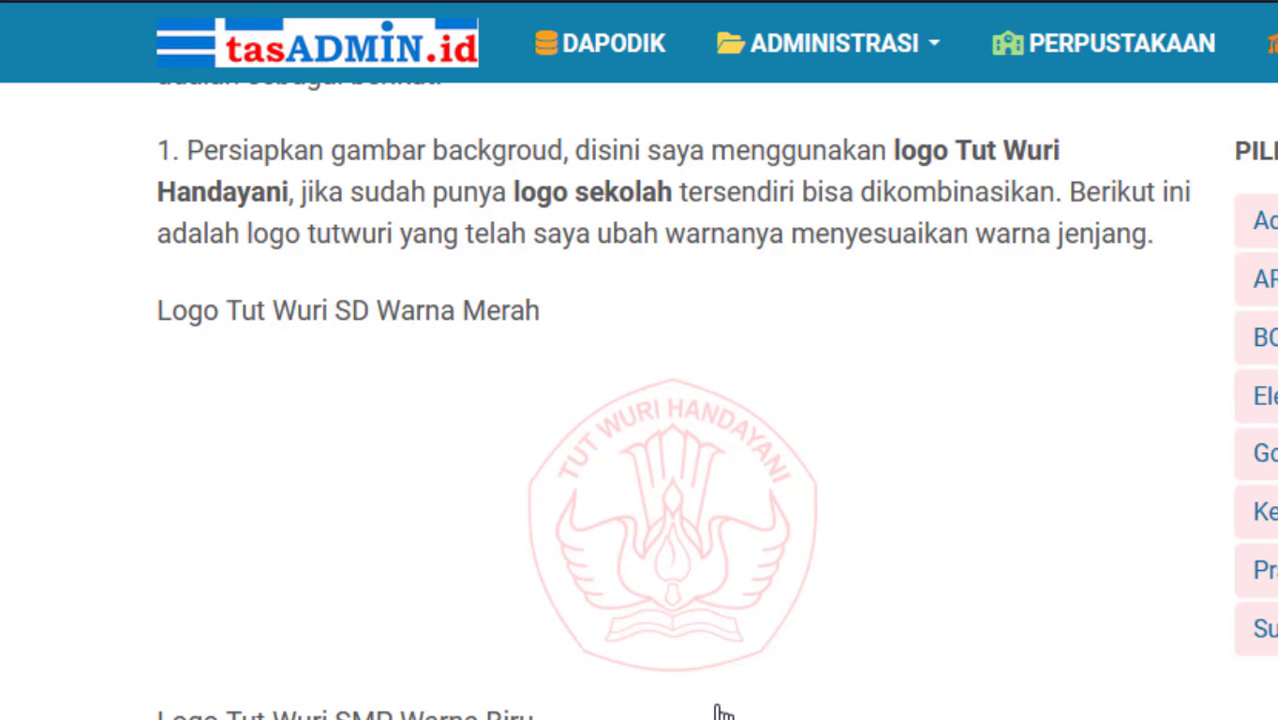
scroll(722, 712, "up", 1)
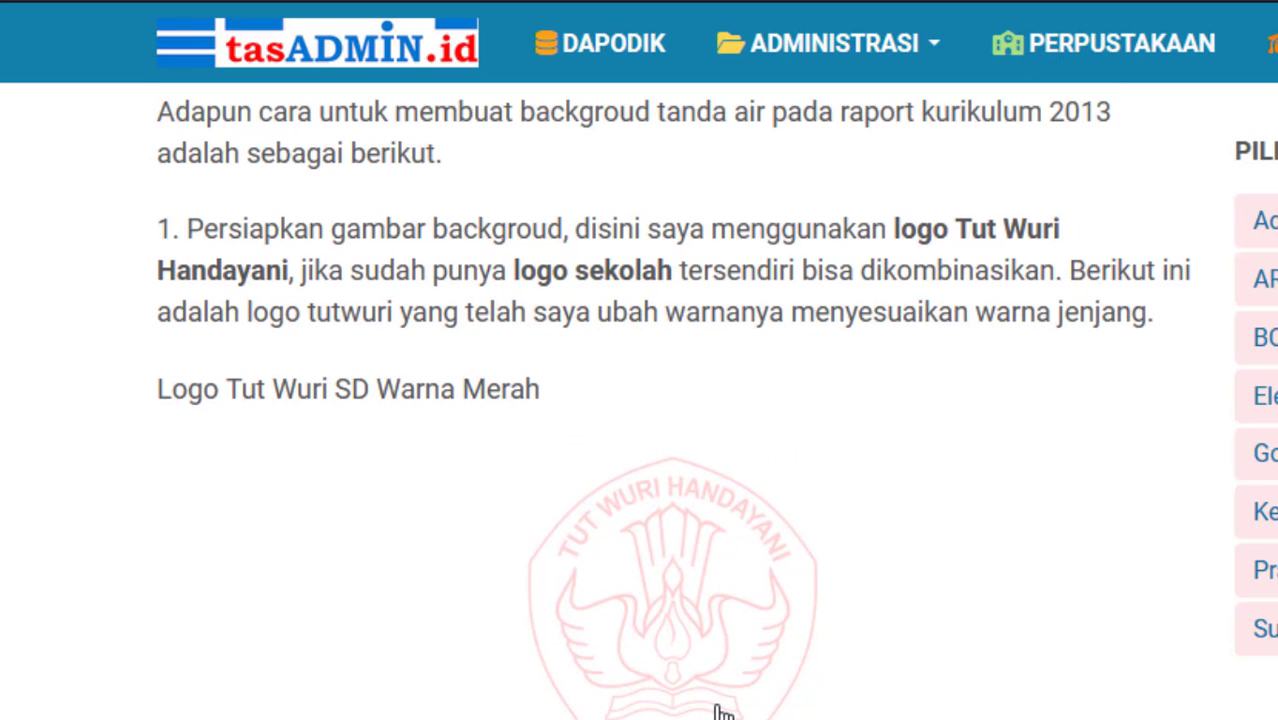
scroll(722, 712, "down", 2)
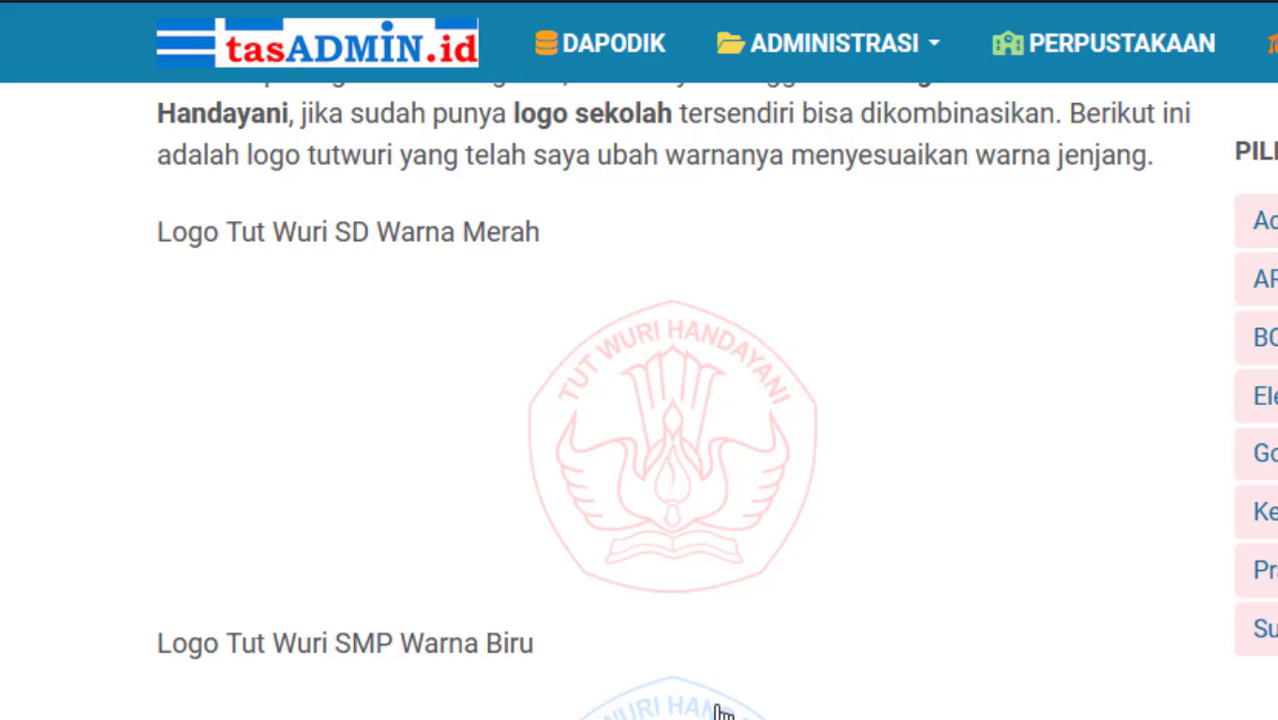
right_click(701, 470)
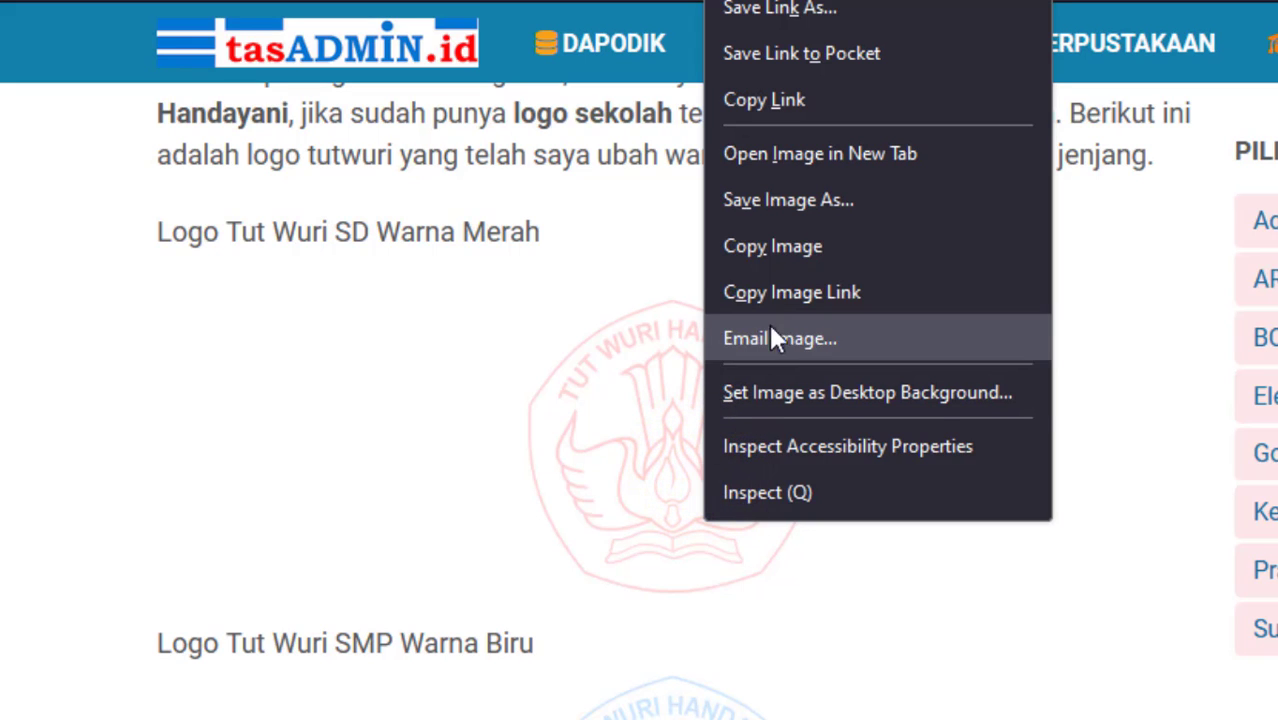
left_click(822, 203)
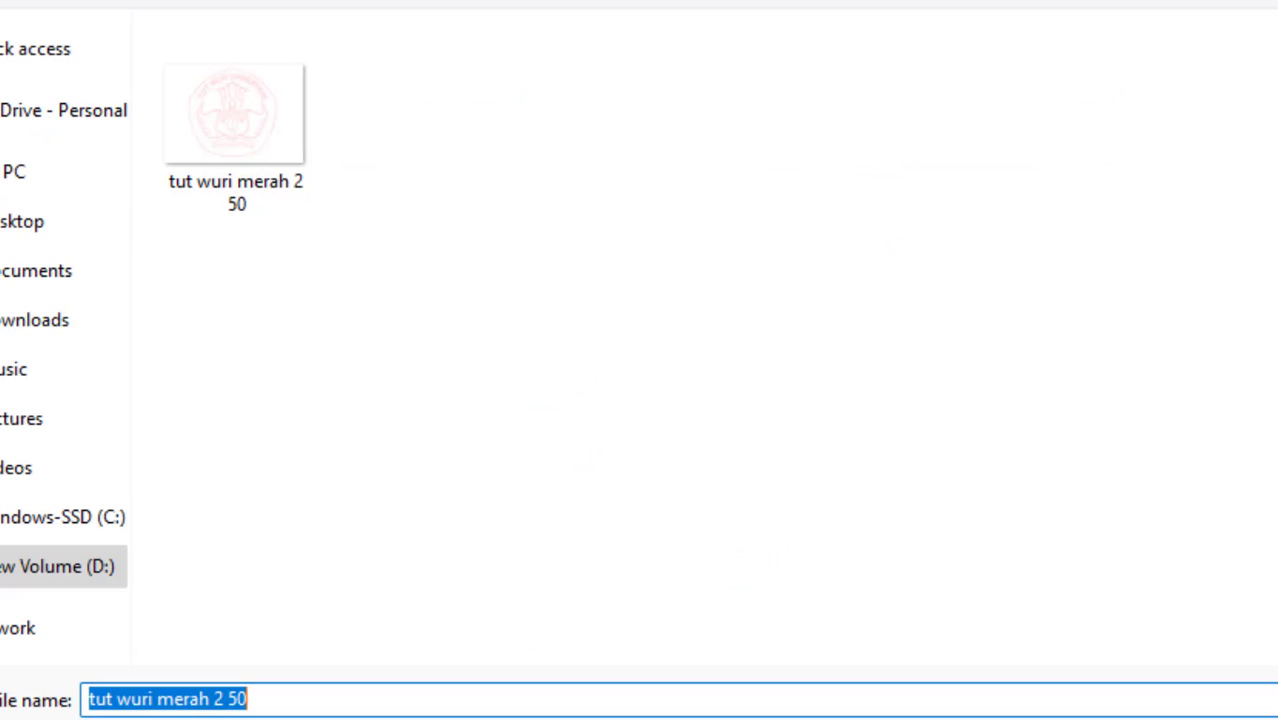
key("Return")
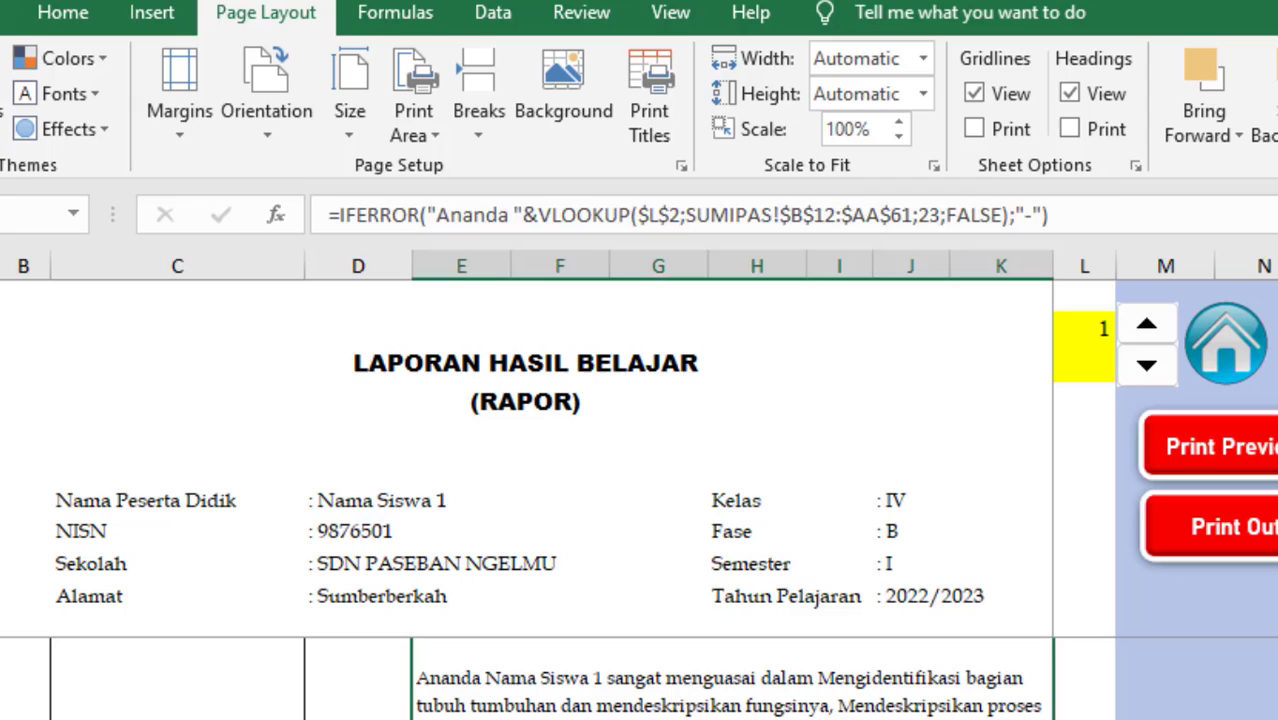
Open the report's custom header in Excel and clear the existing picture and blank lines from the center section.
left_click(1075, 710)
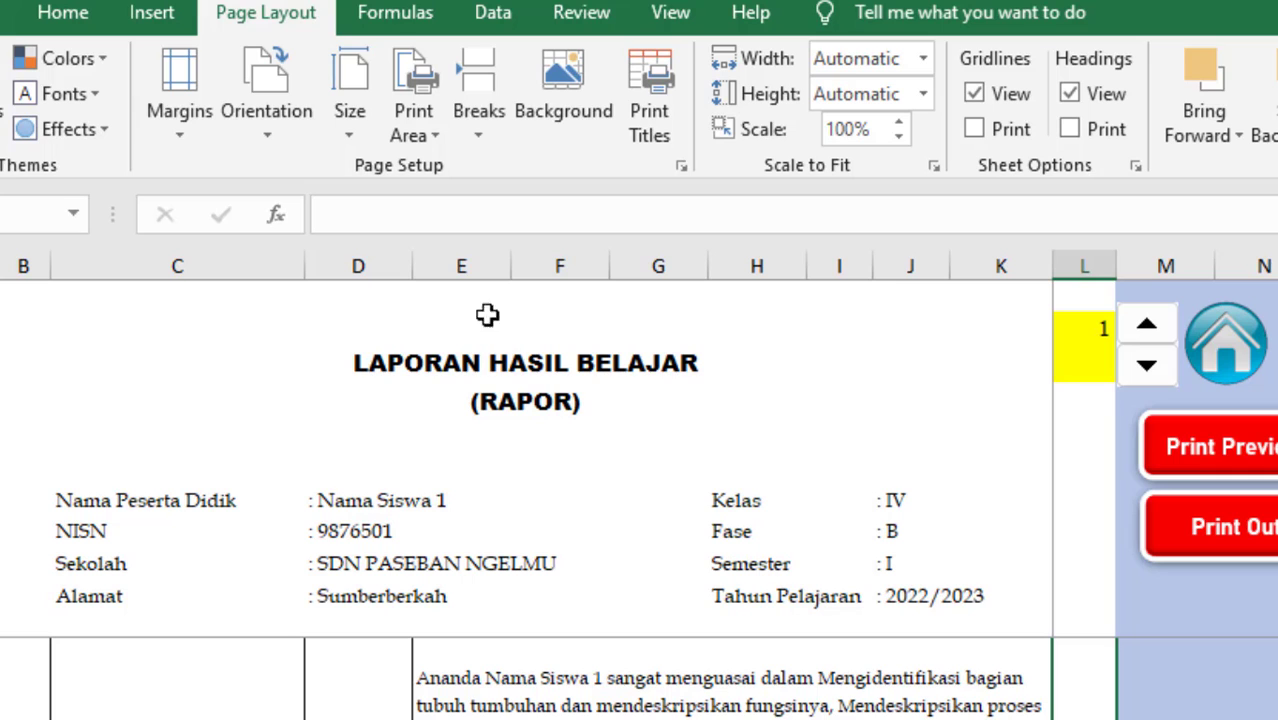
left_click(680, 167)
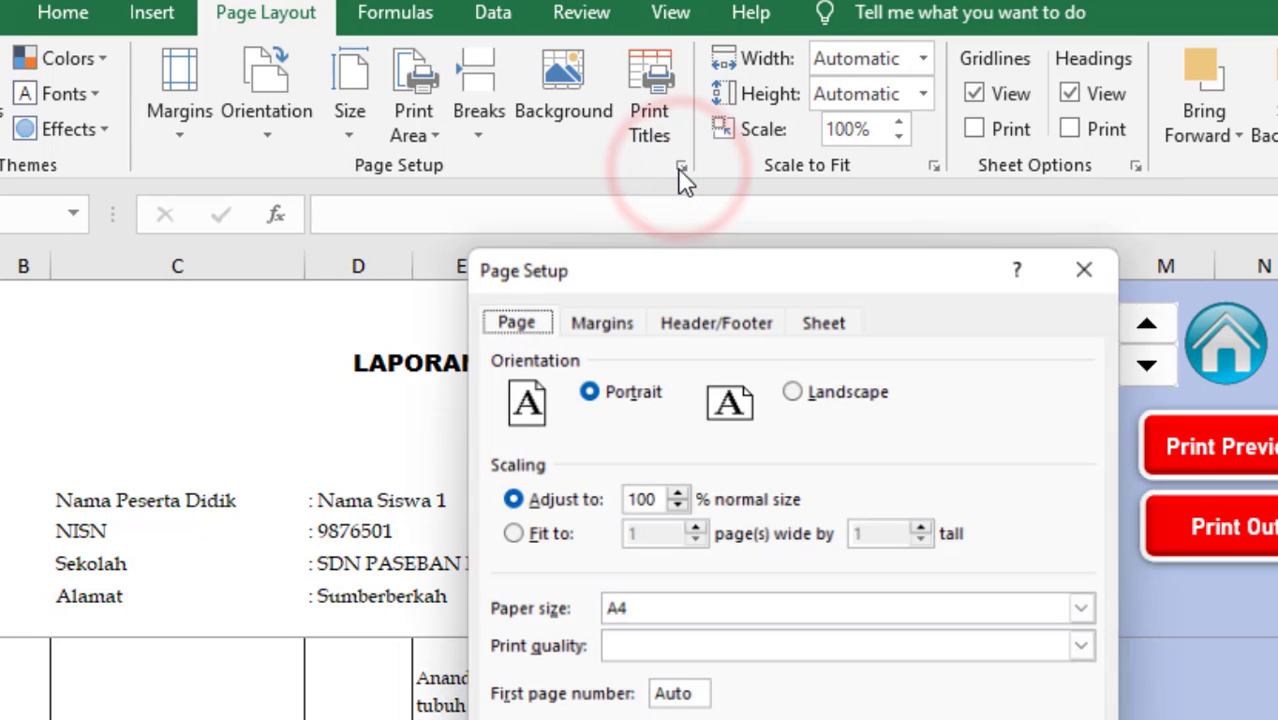
left_click(698, 327)
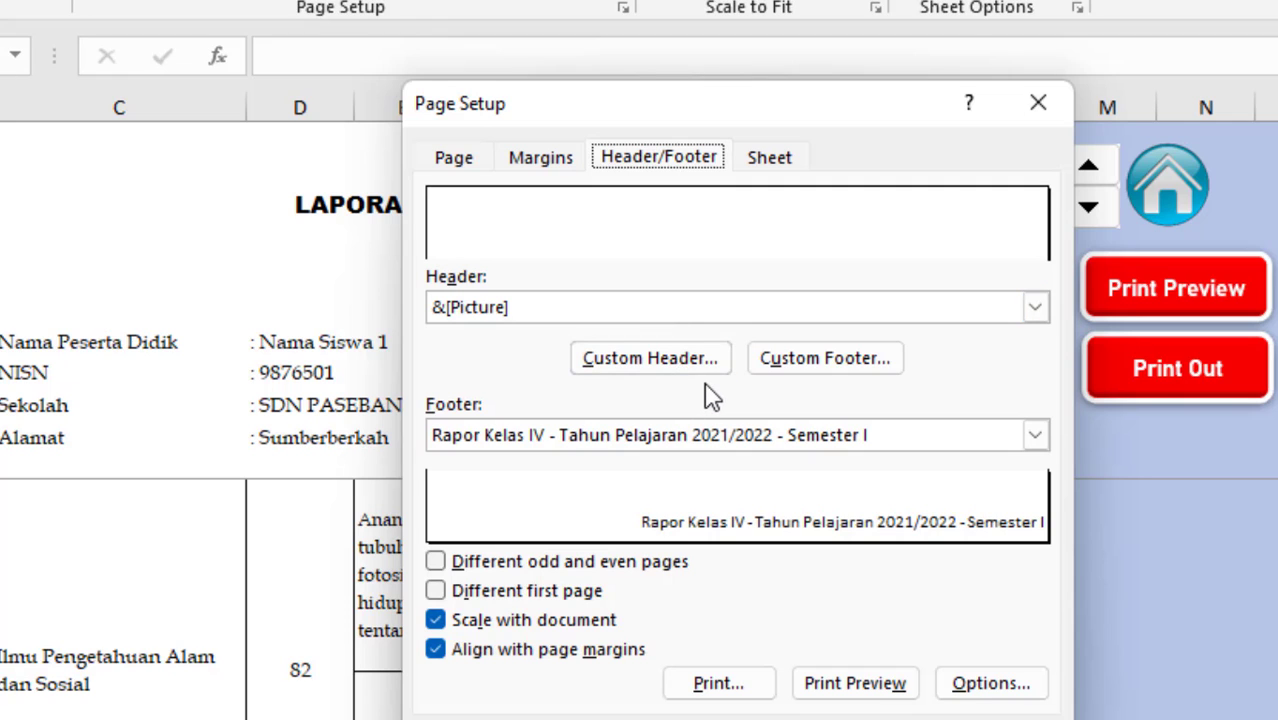
left_click(691, 360)
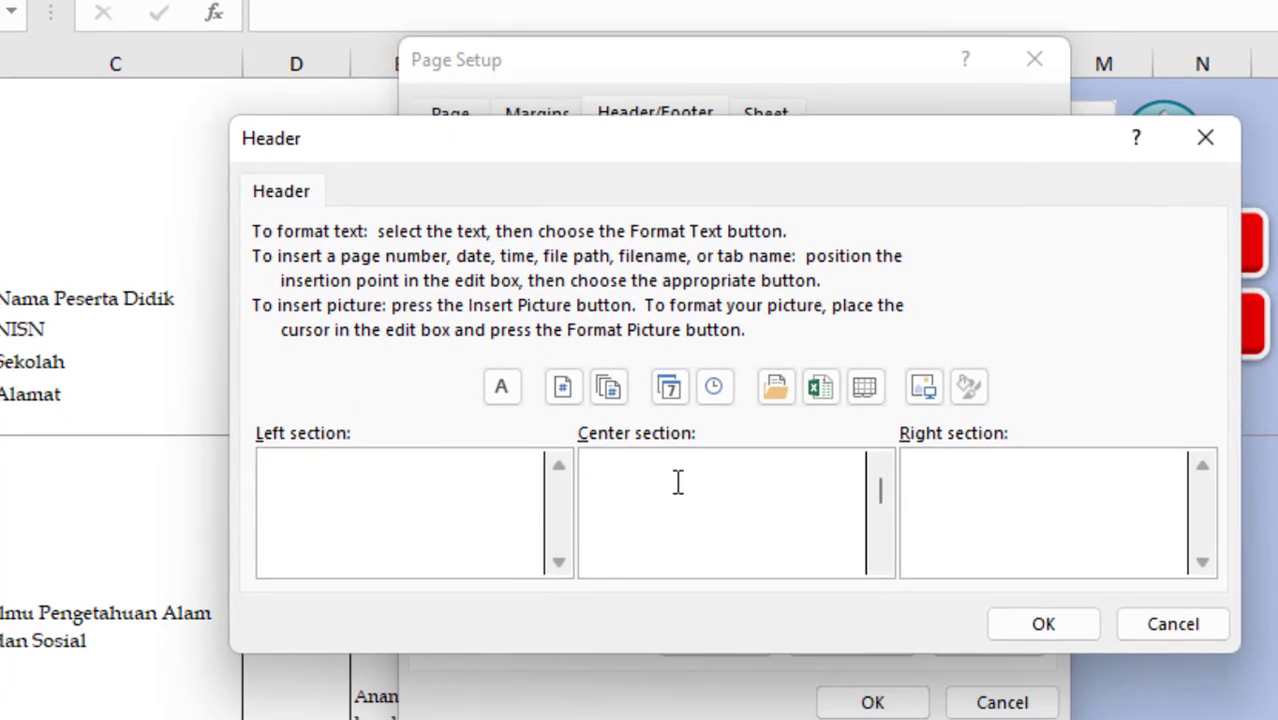
left_click(680, 525)
scroll(680, 525, "down", 2)
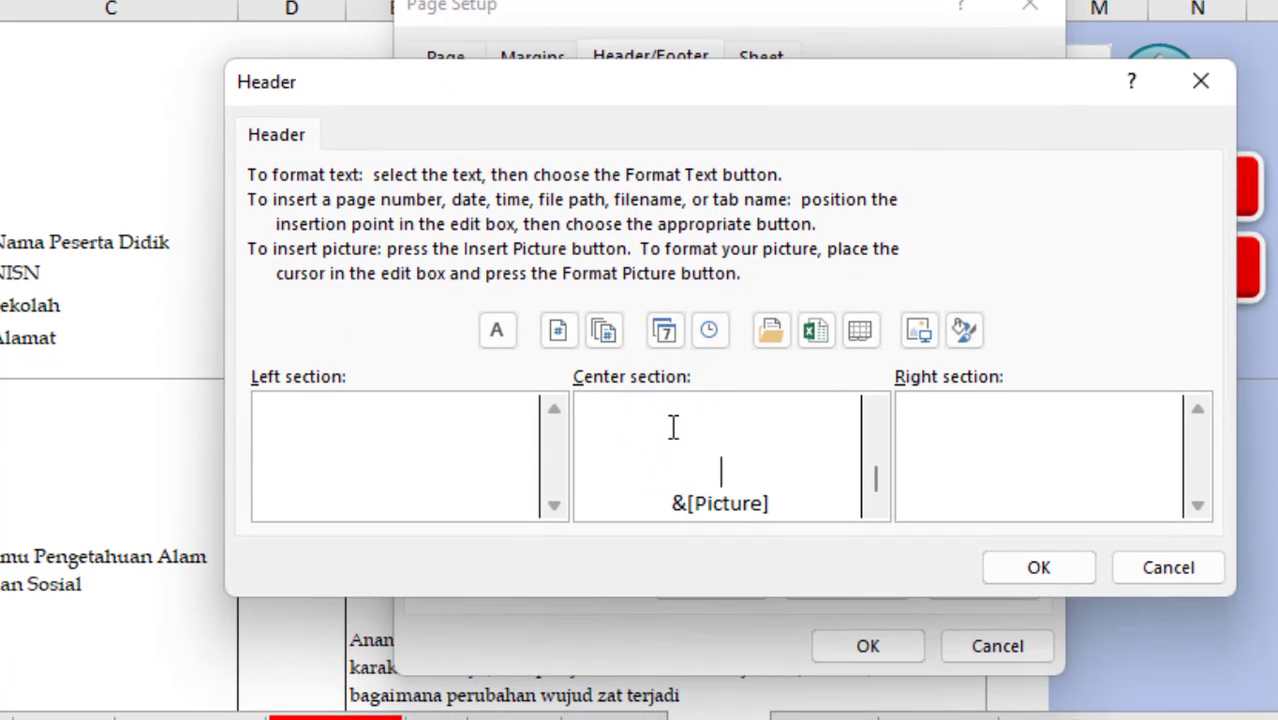
key("BackSpace")
key("BackSpace")
key("BackSpace")
key("BackSpace")
key("BackSpace")
key("BackSpace")
key("BackSpace")
key("BackSpace")
key("BackSpace")
key("BackSpace")
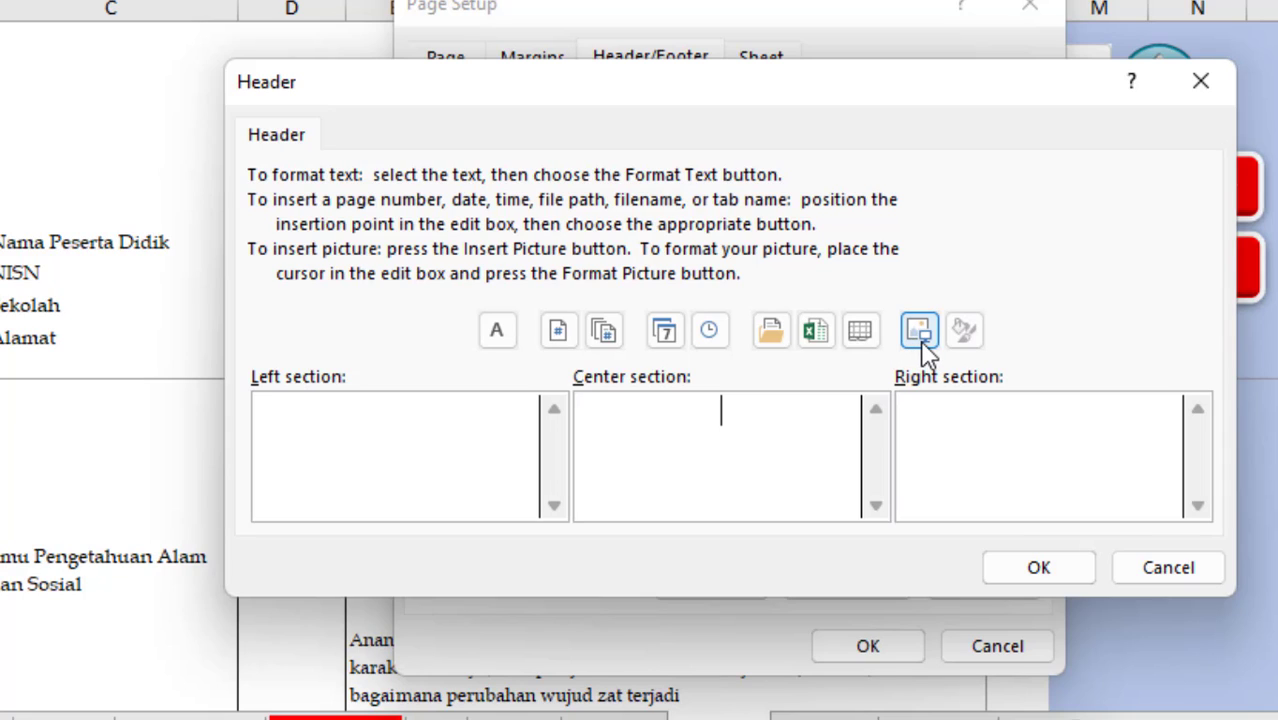
Insert the picture "tut wuri merah 2 50" into the header's center section, replacing any existing picture, and accept the header.
left_click(769, 419)
left_click(916, 332)
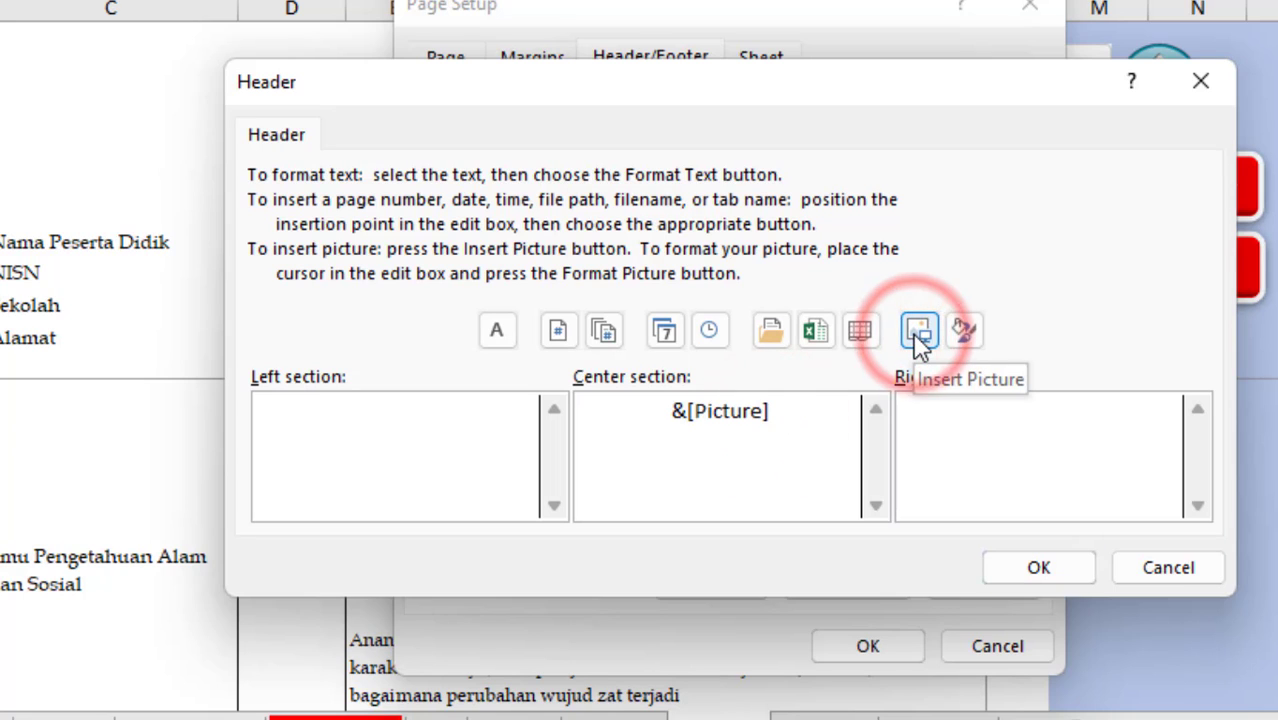
left_click(922, 332)
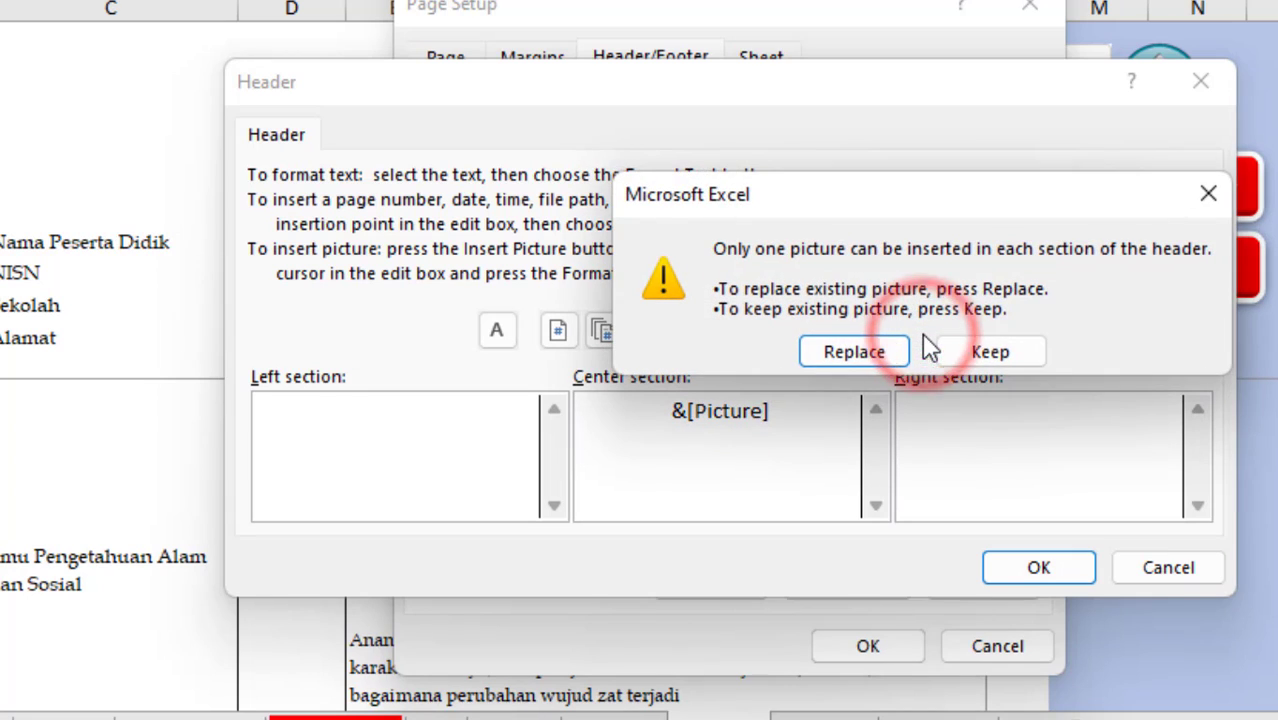
left_click(854, 352)
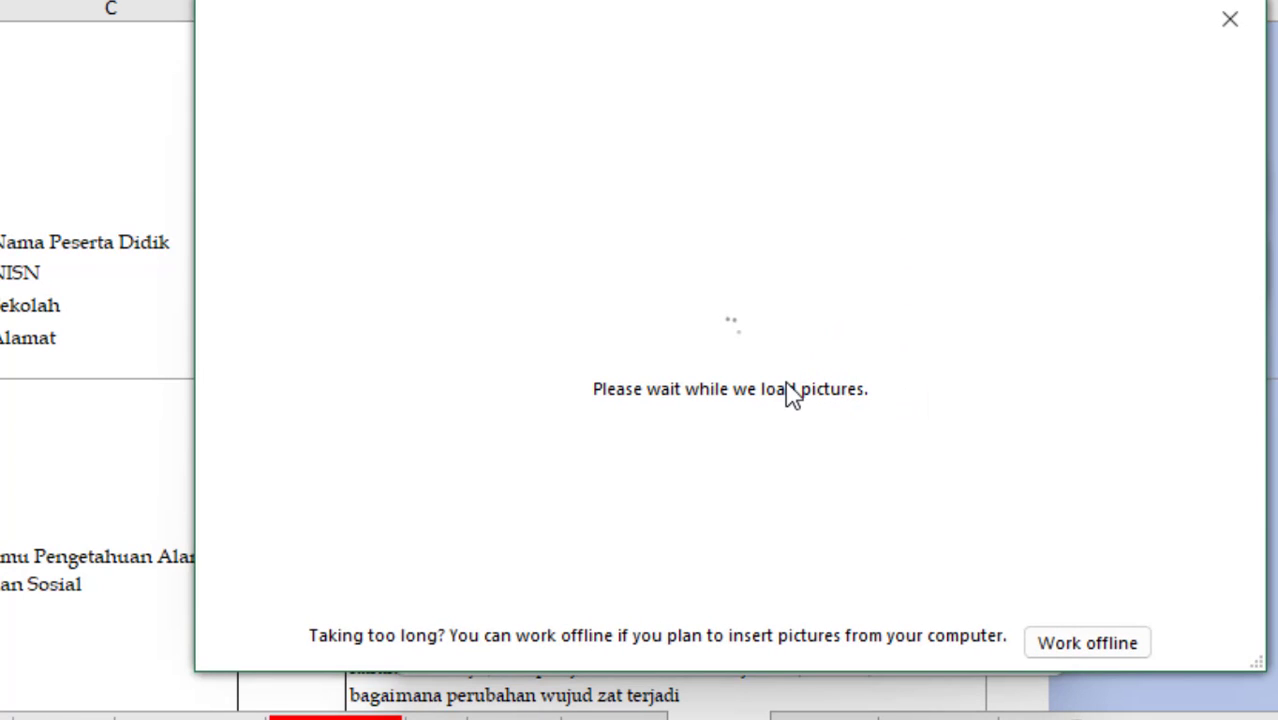
left_click(532, 177)
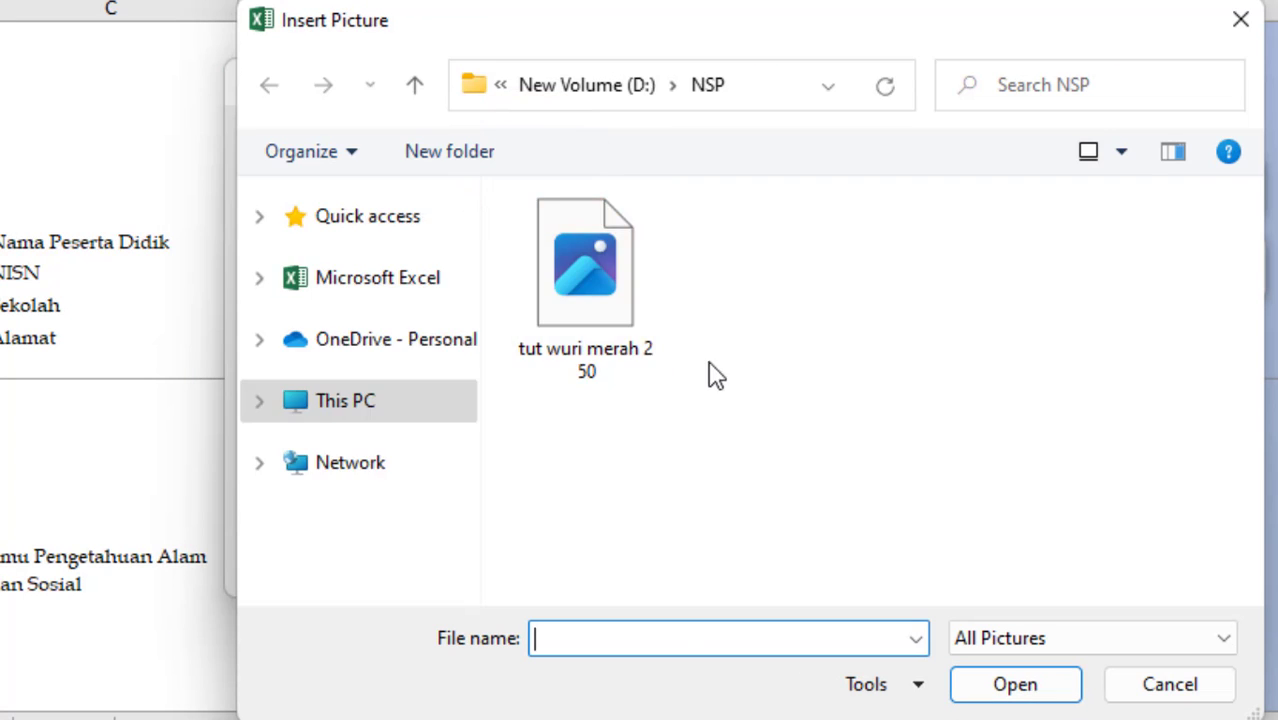
double_click(581, 325)
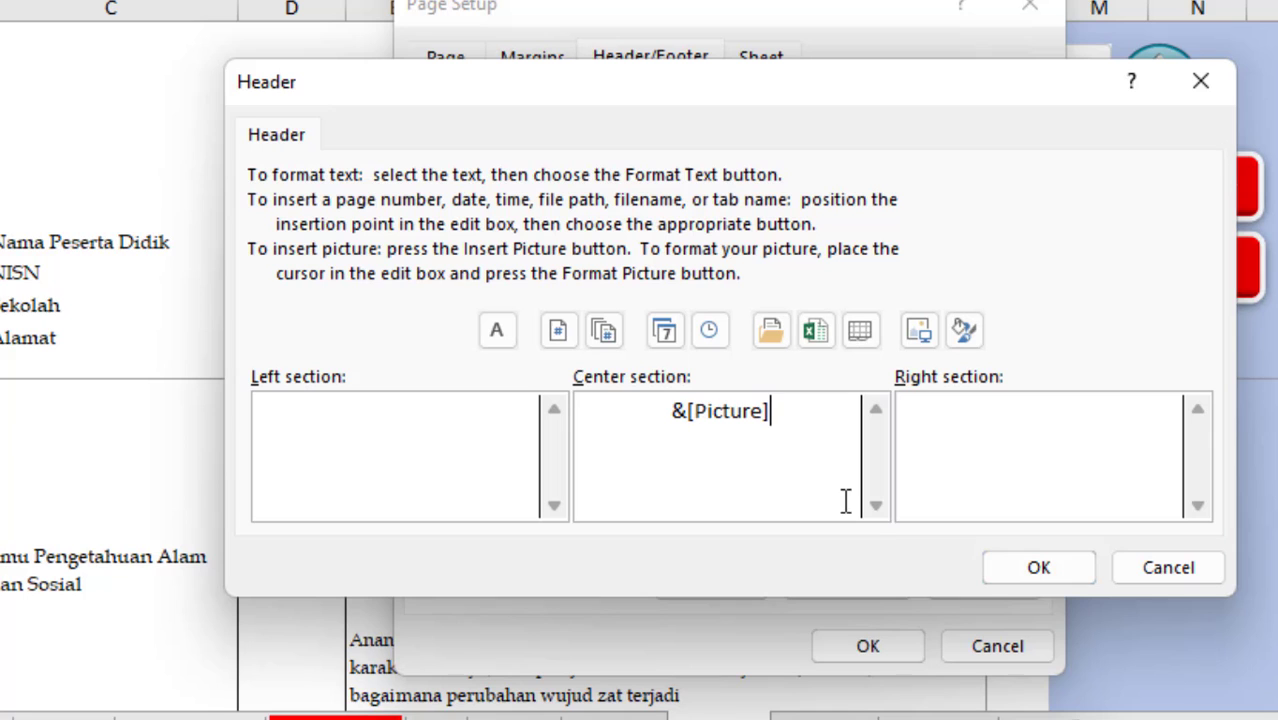
left_click(1040, 575)
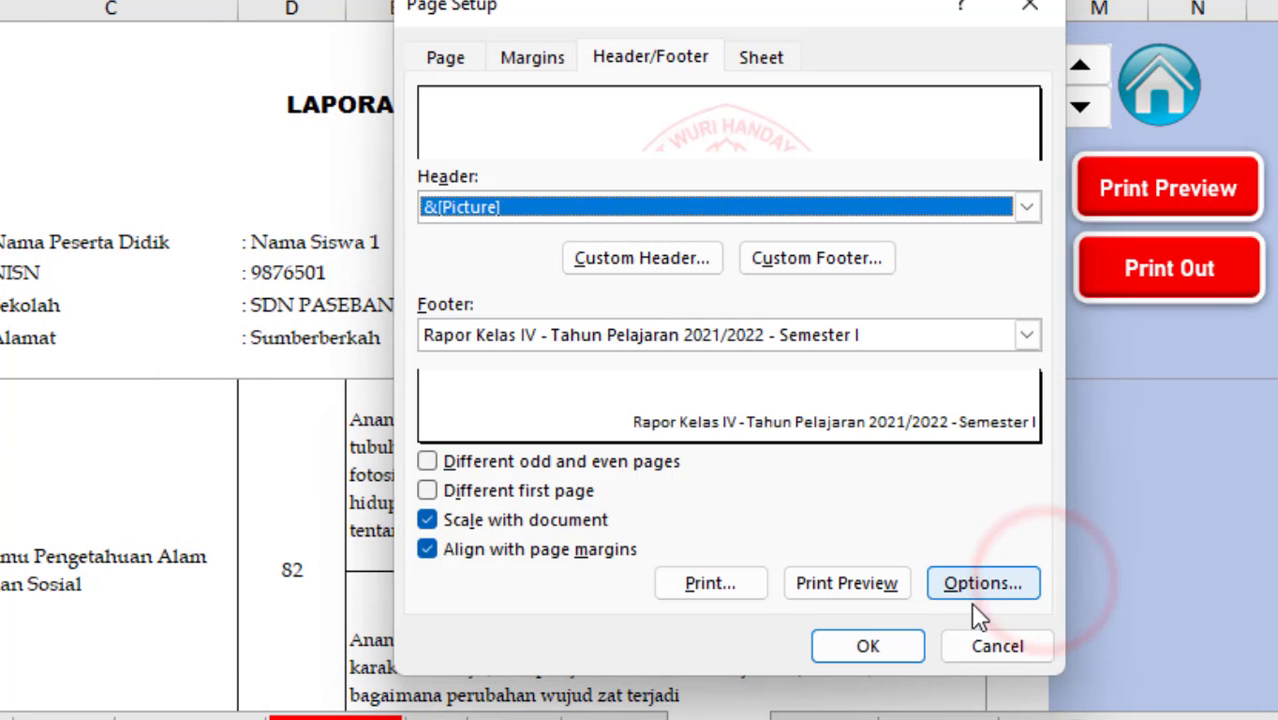
Preview the report for printing, check whether the logo shows behind page 1, and leave the preview.
left_click(866, 590)
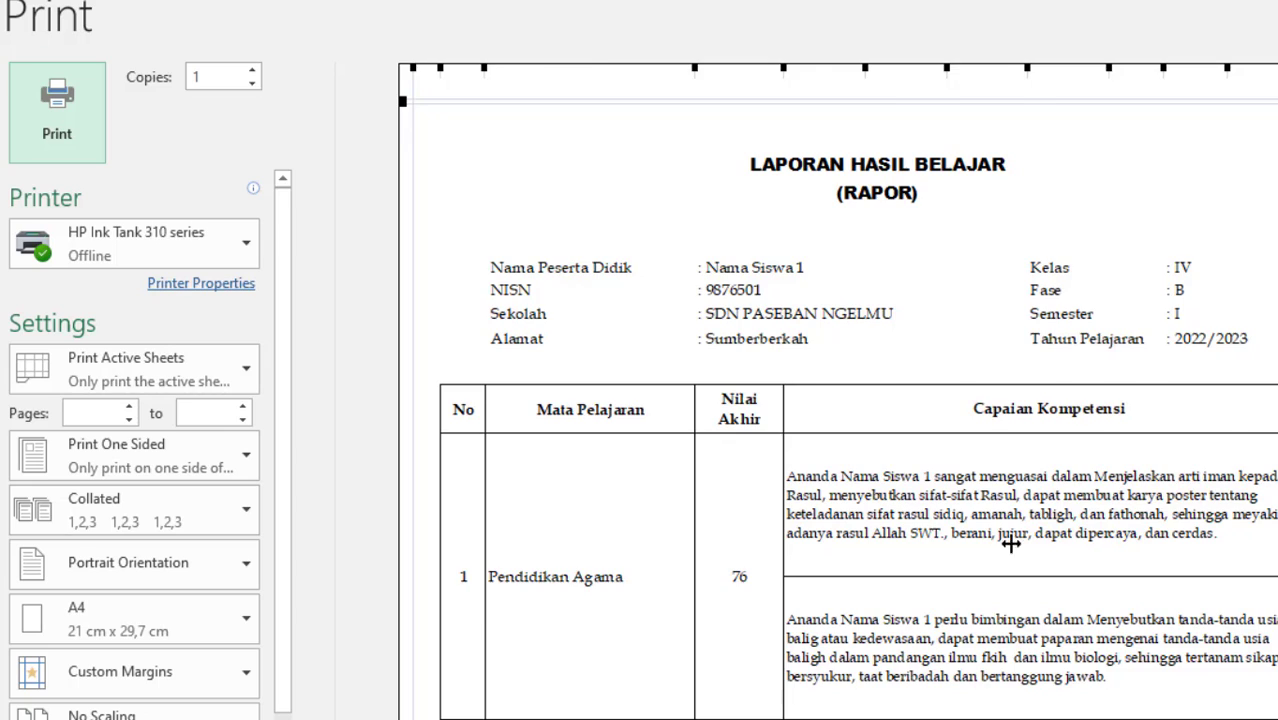
scroll(547, 340, "down", 5)
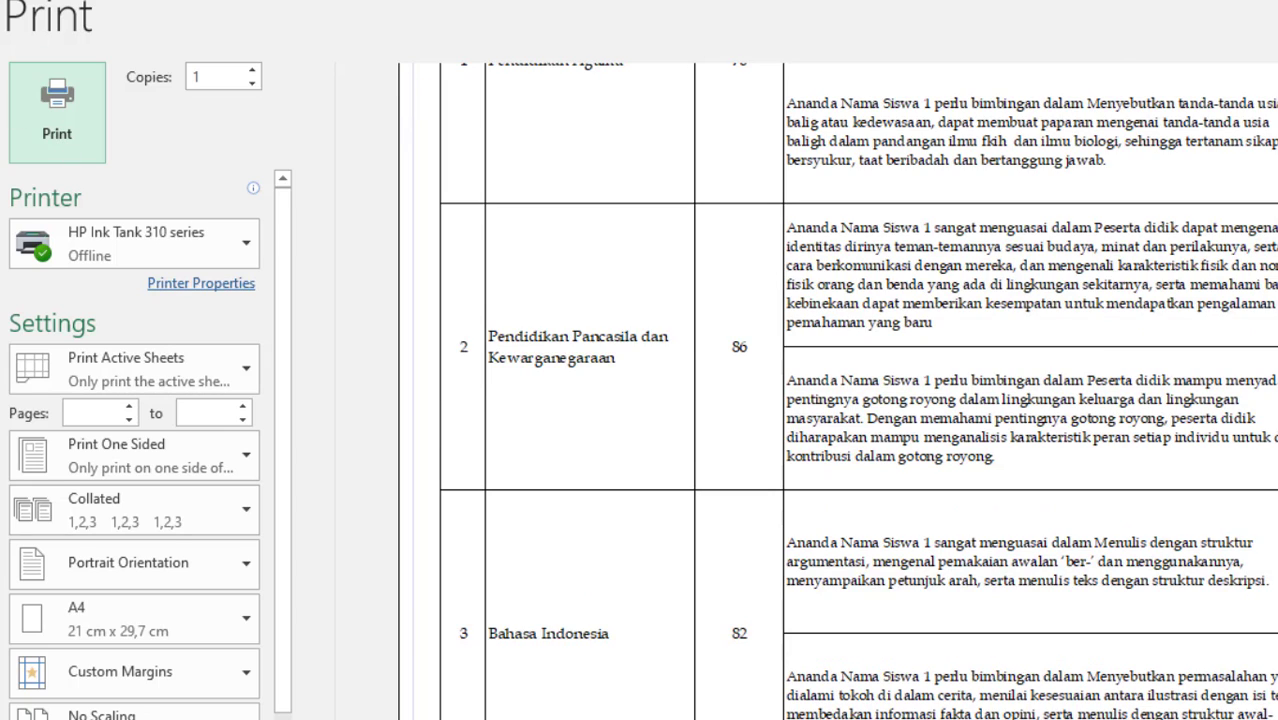
key("Escape")
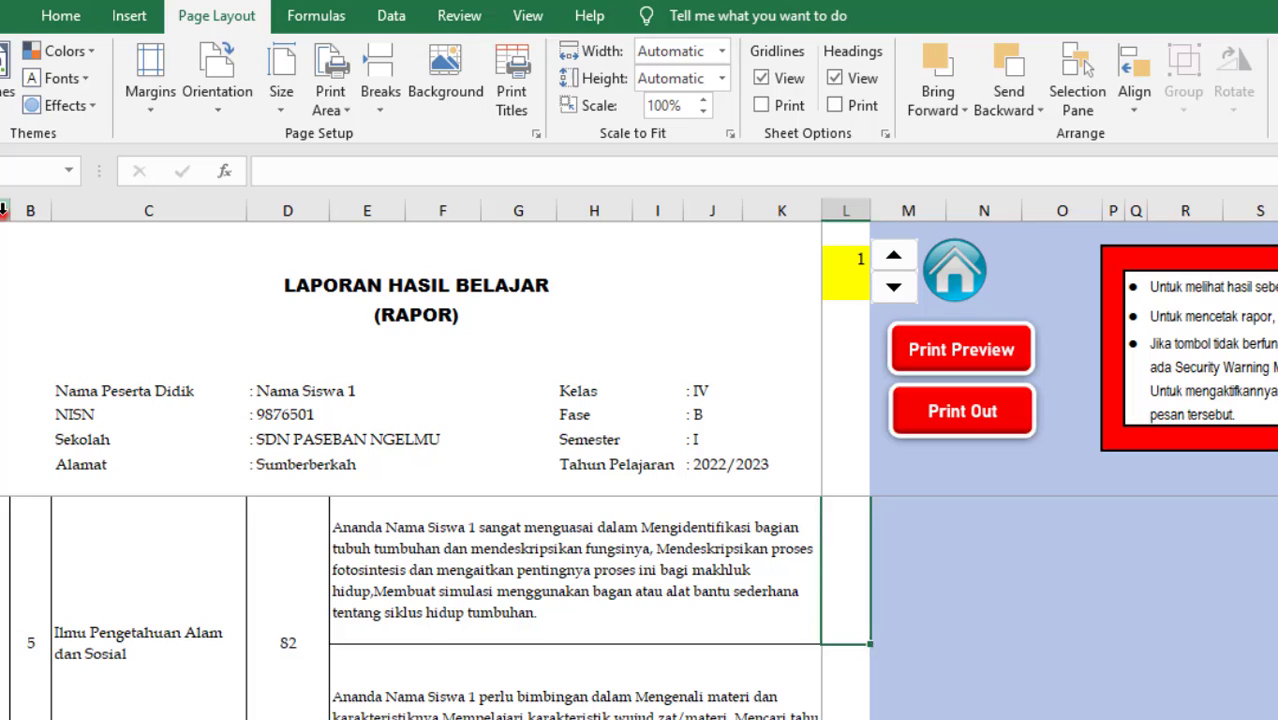
Remove the fill color from columns A through K, and check the watermark on page 1 in the print preview.
left_click_drag(8, 224, 822, 224)
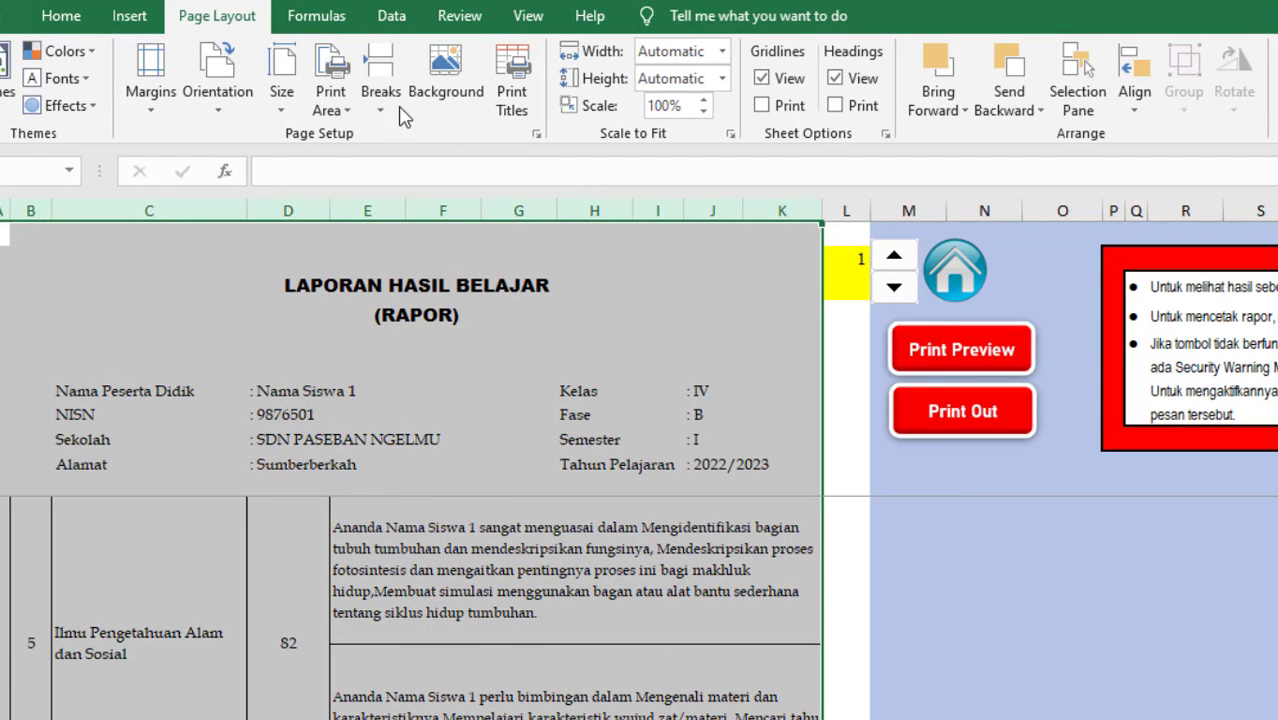
left_click(61, 17)
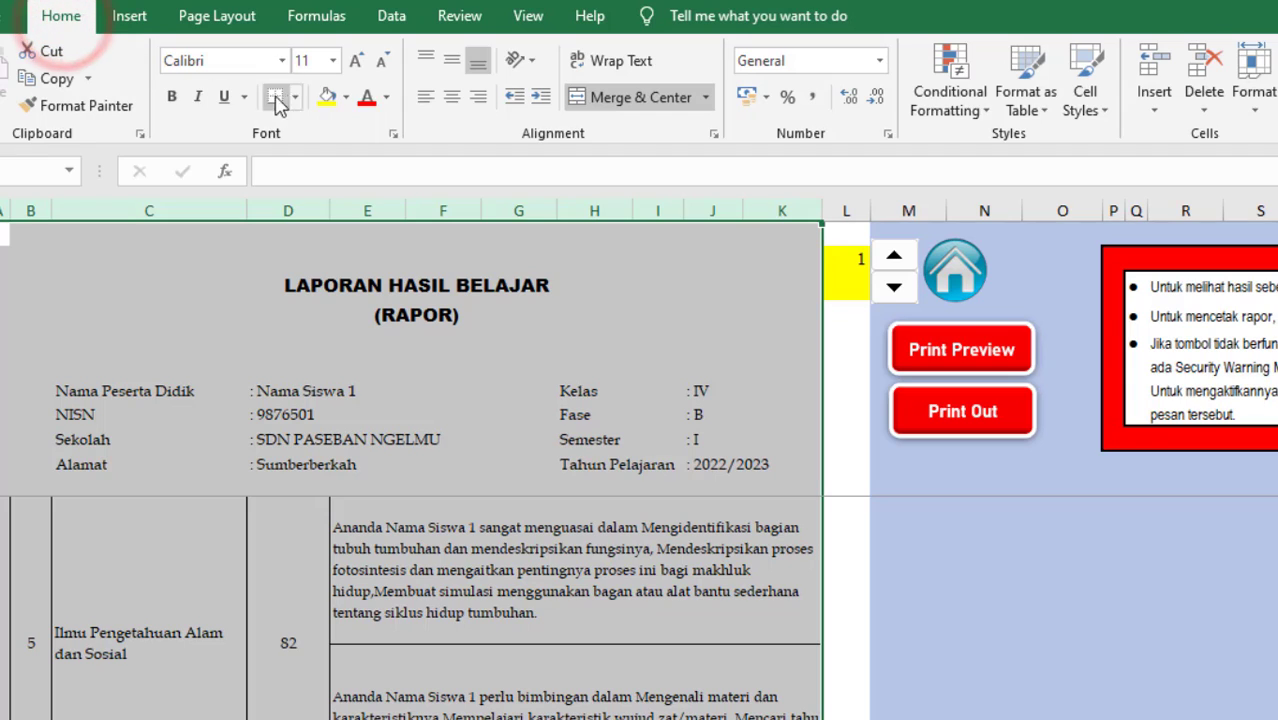
left_click(347, 97)
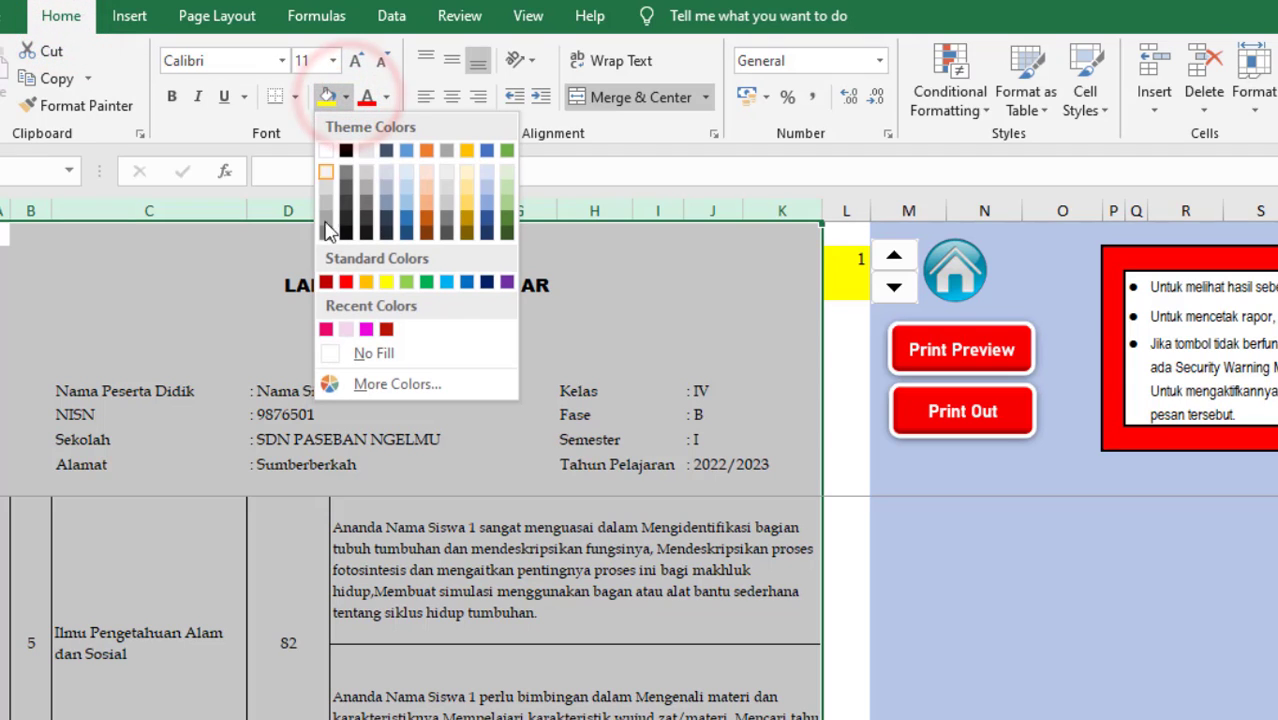
left_click(360, 356)
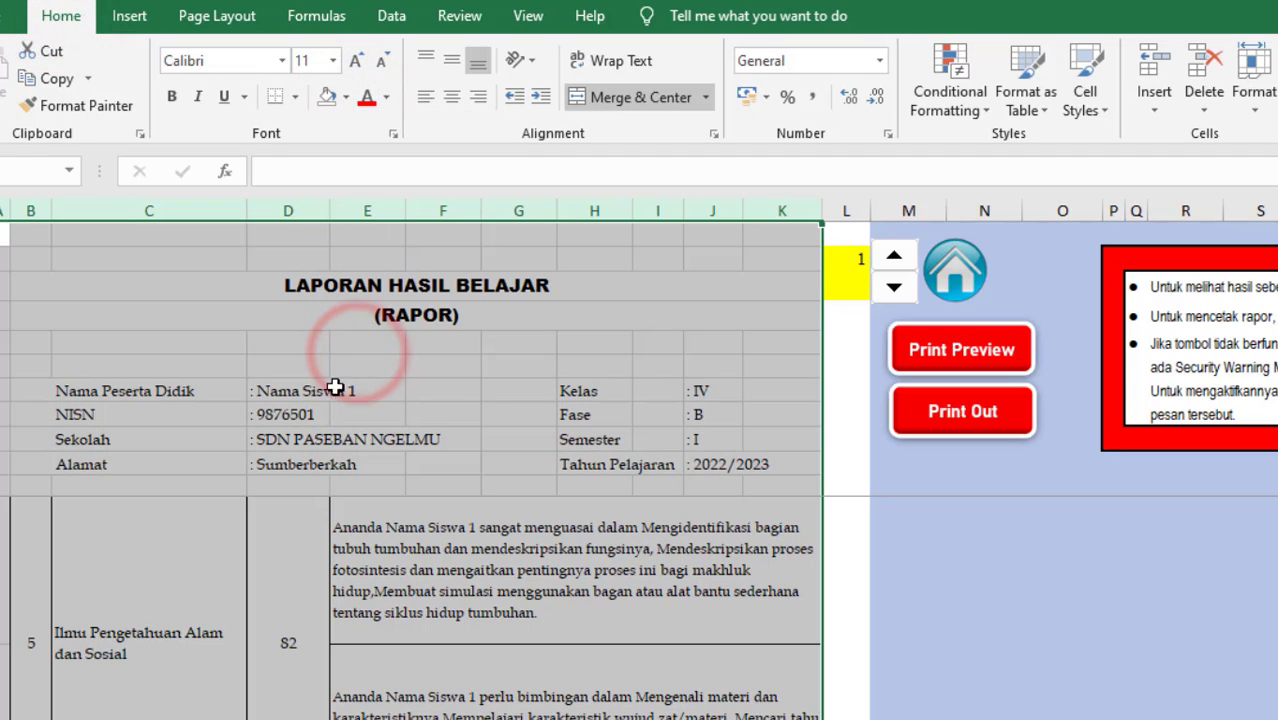
left_click(292, 348)
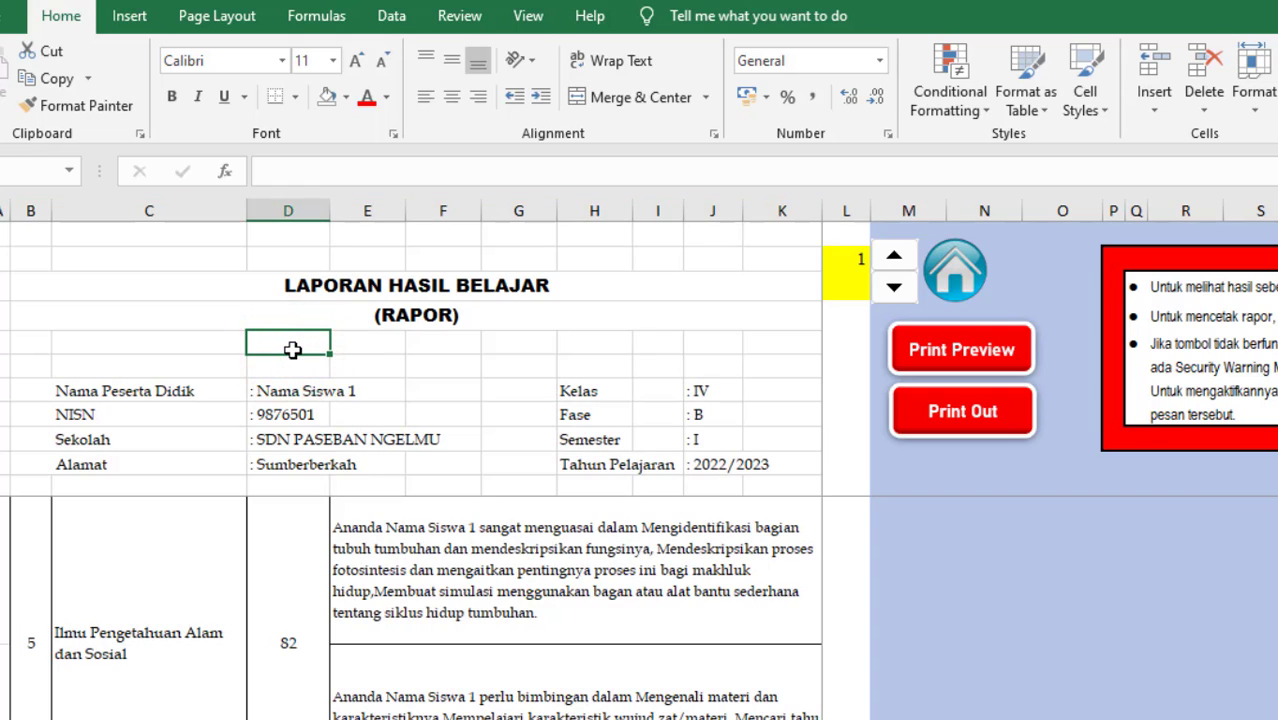
key("ctrl+p")
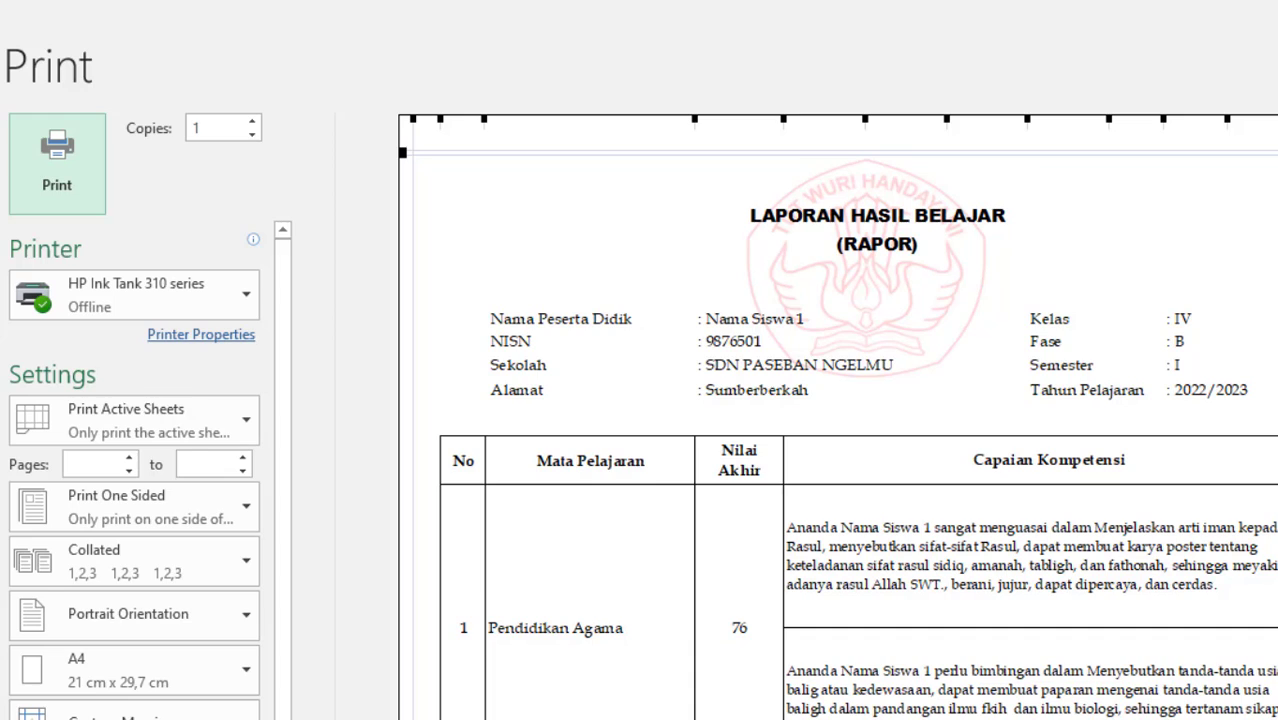
key("Escape")
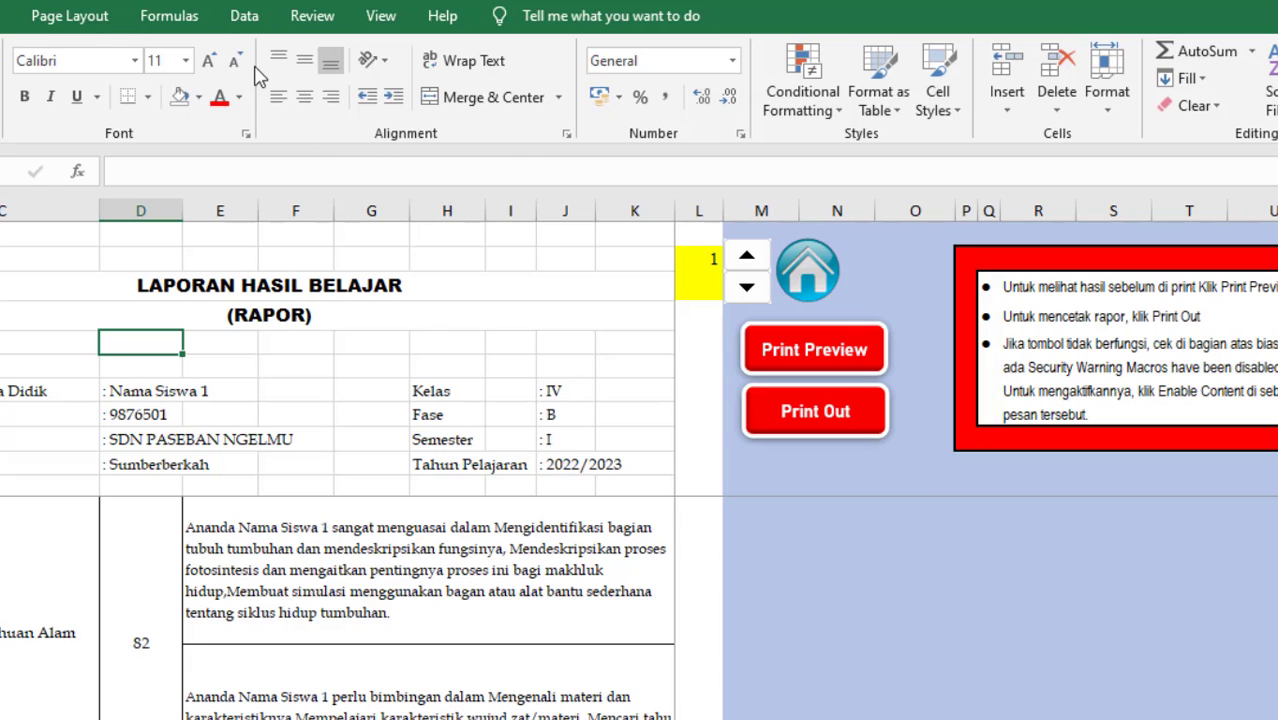
Reopen the custom header, add four blank lines above the picture in the center section, and accept the header.
left_click(68, 15)
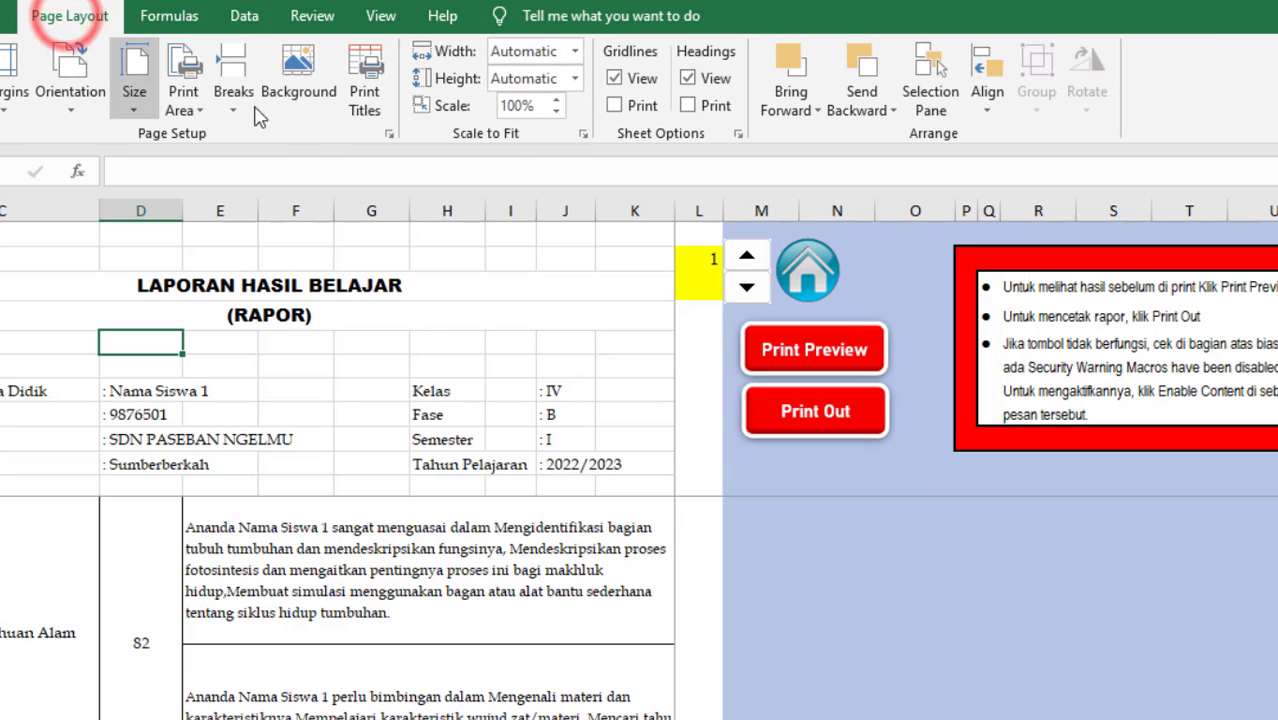
left_click(387, 135)
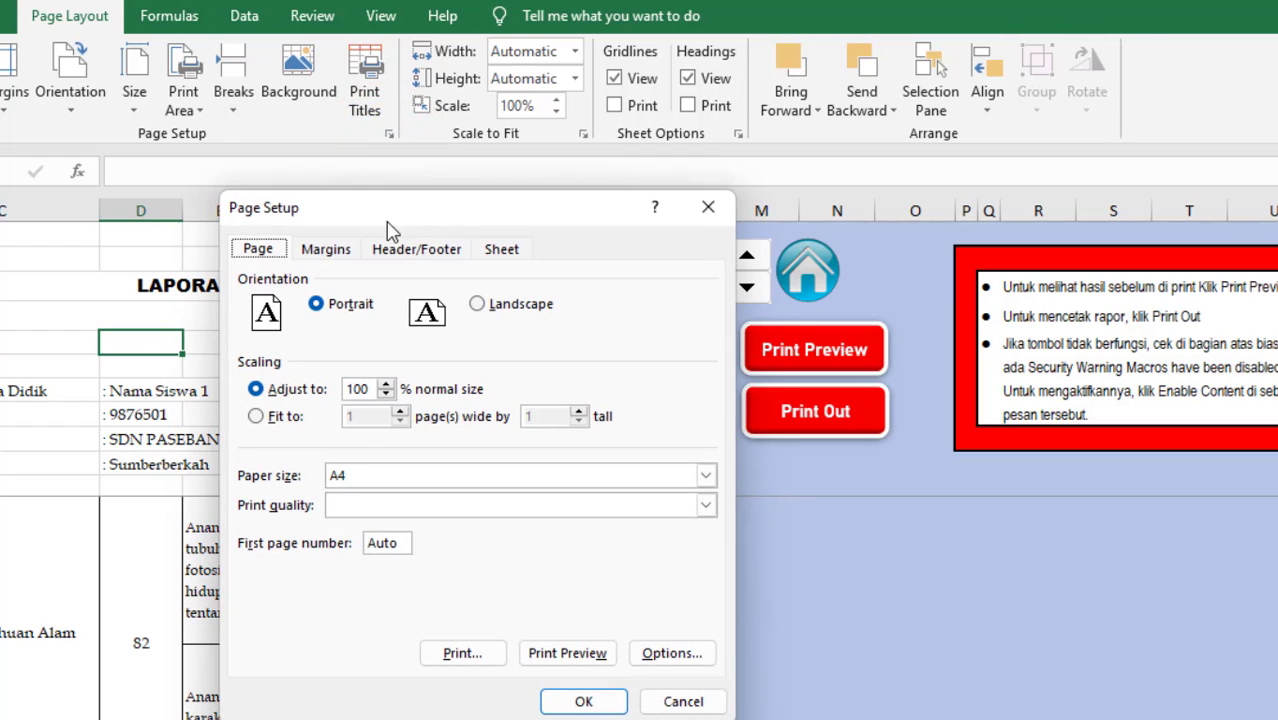
left_click(392, 256)
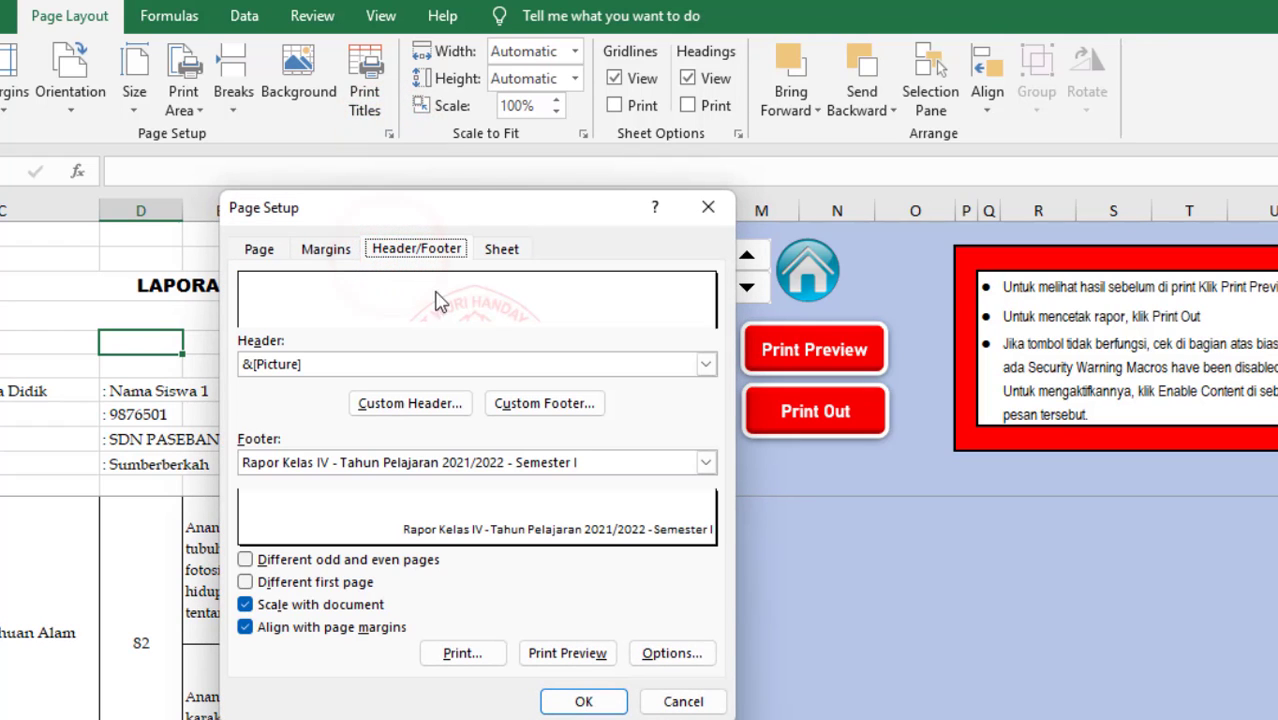
left_click(408, 403)
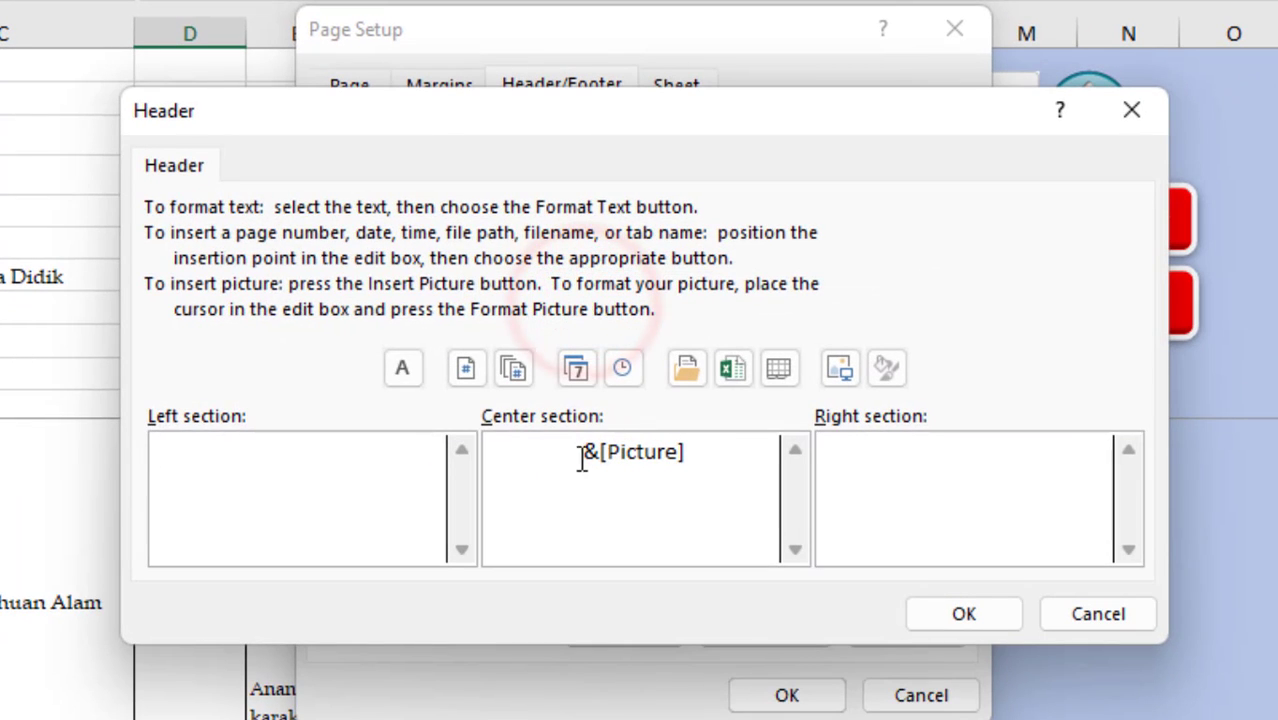
left_click(581, 456)
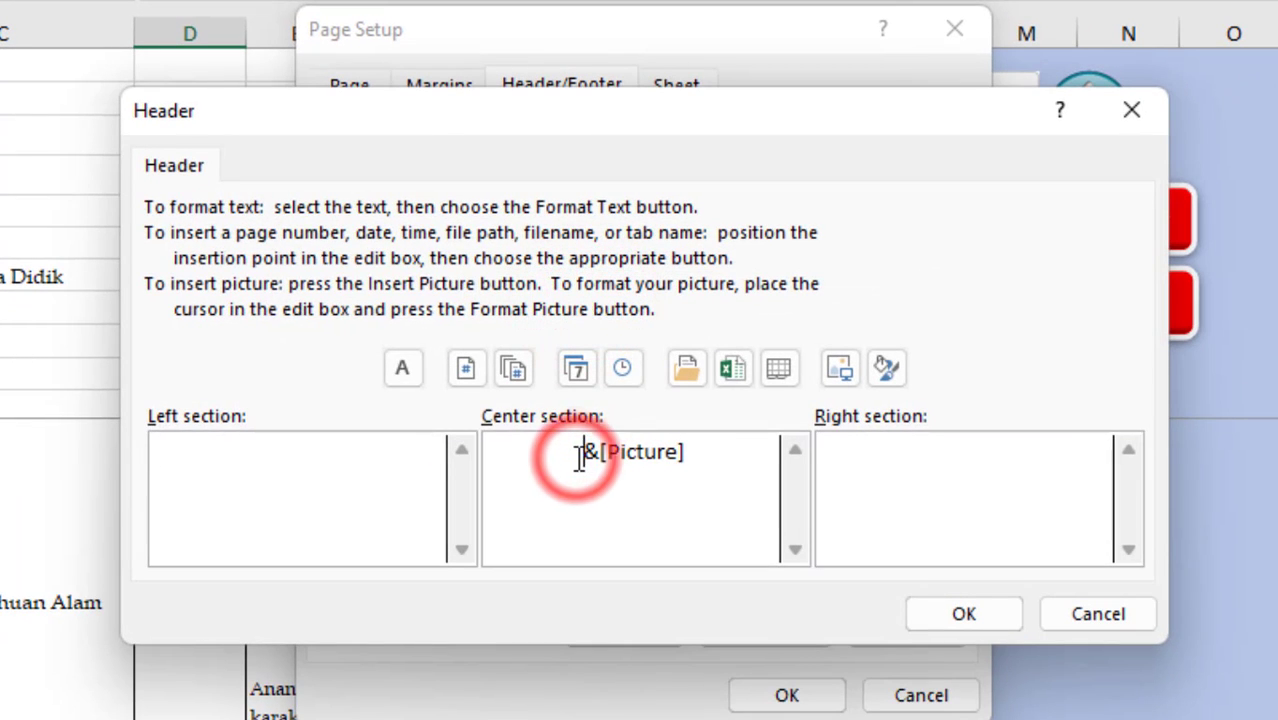
key("Return")
key("Return")
key("Return")
key("Return")
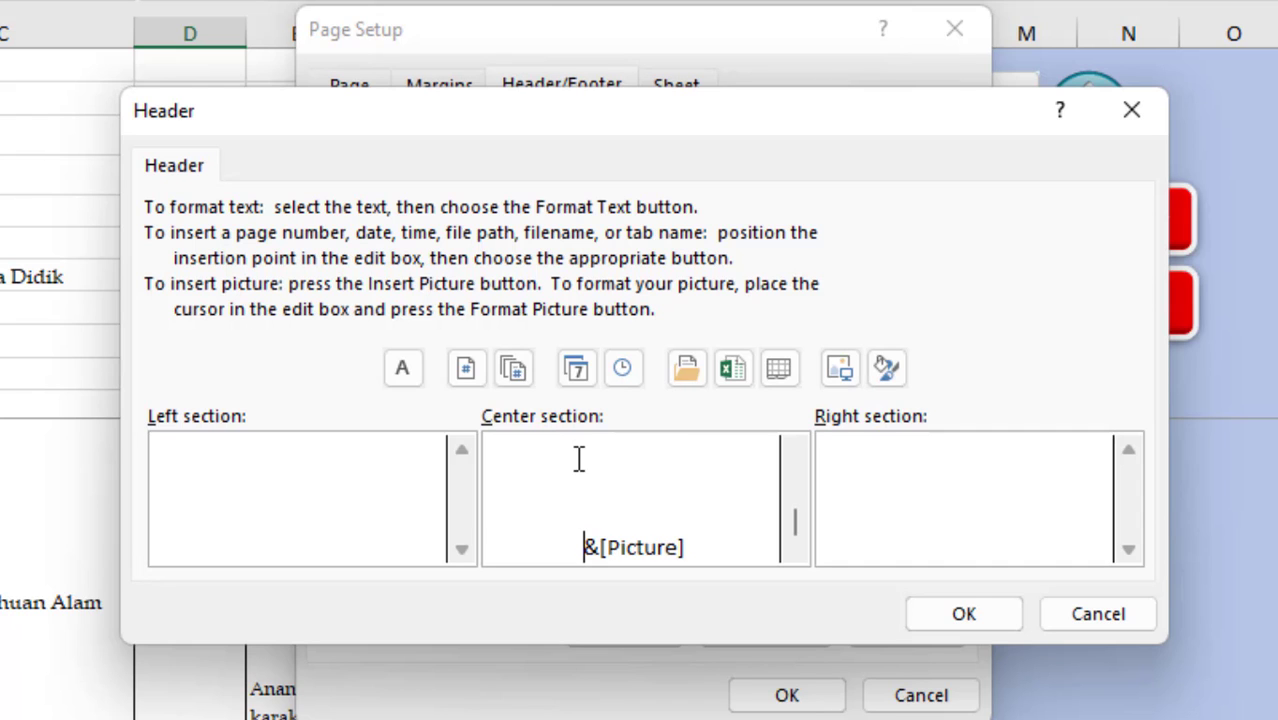
left_click(984, 613)
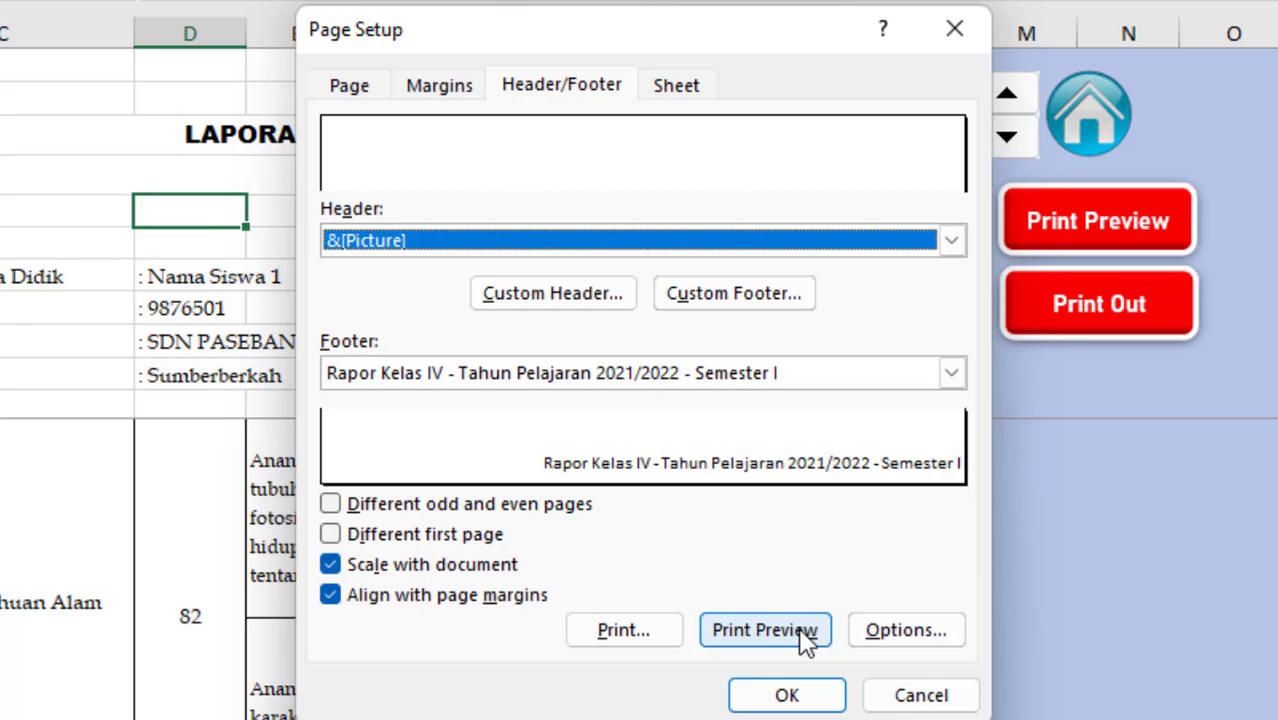
Preview the report for printing, check the watermark's new position on page 1, and return to the sheet.
left_click(798, 630)
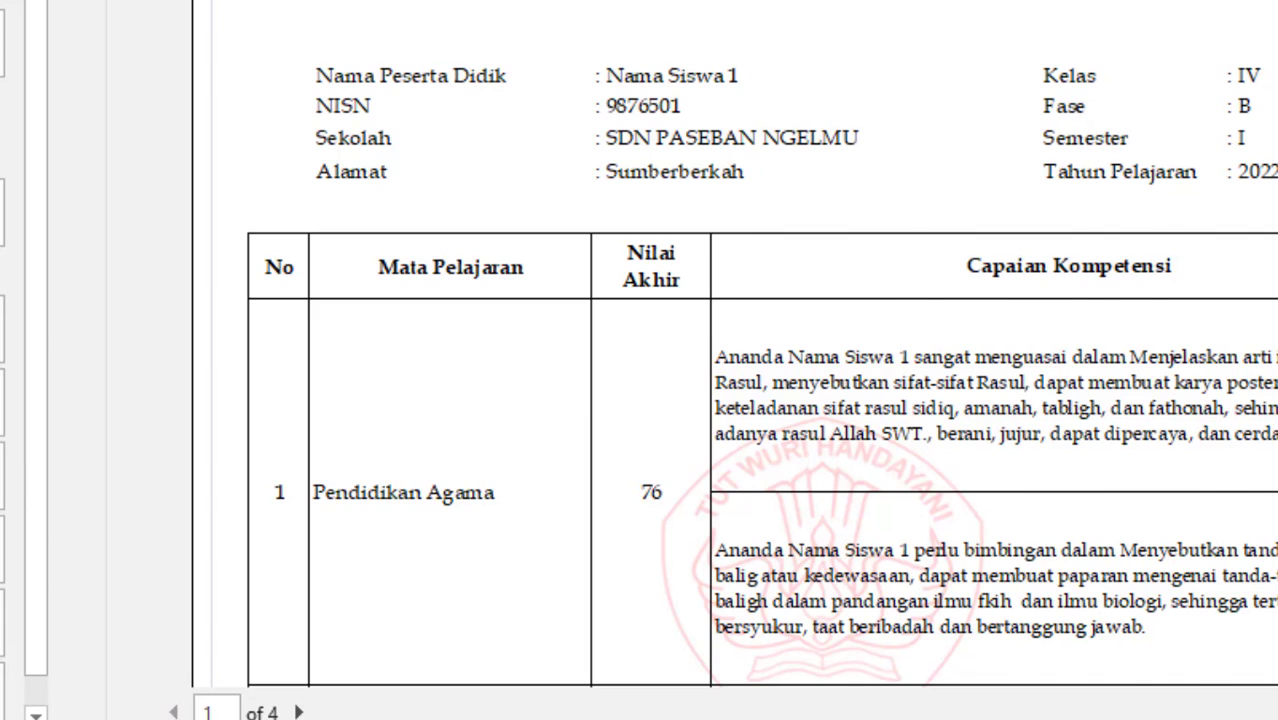
scroll(760, 345, "down", 3)
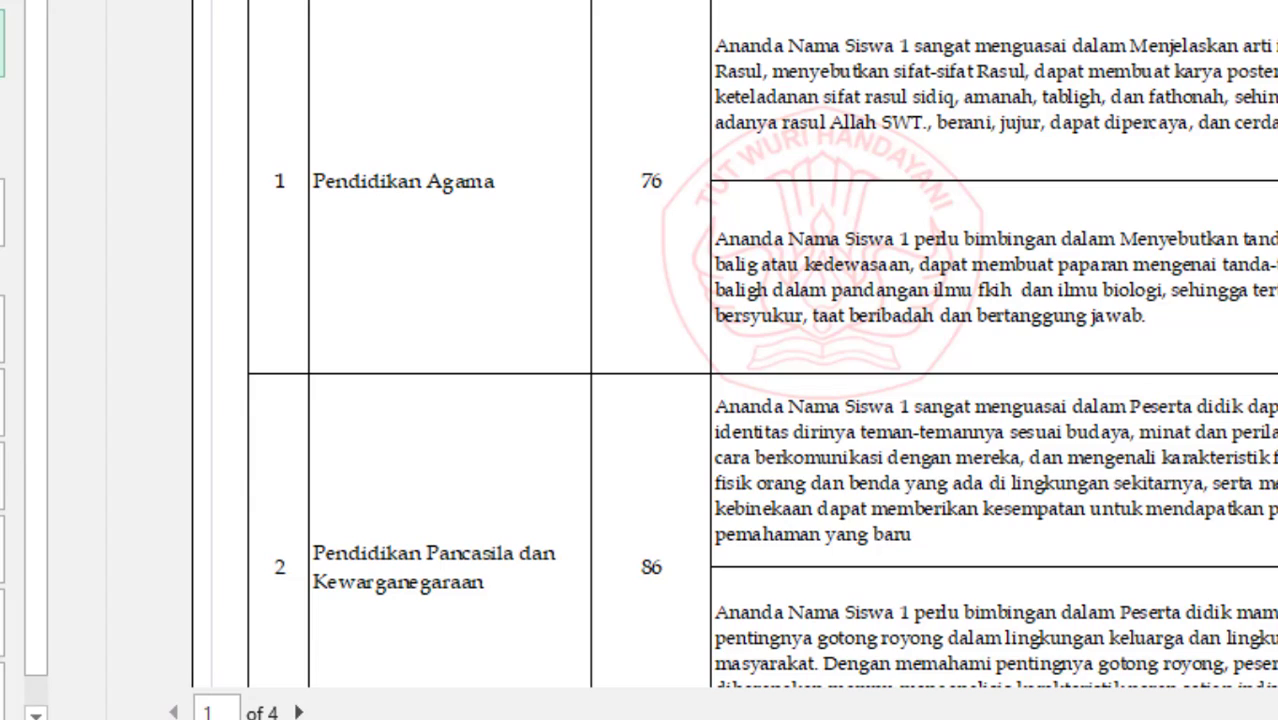
key("Escape")
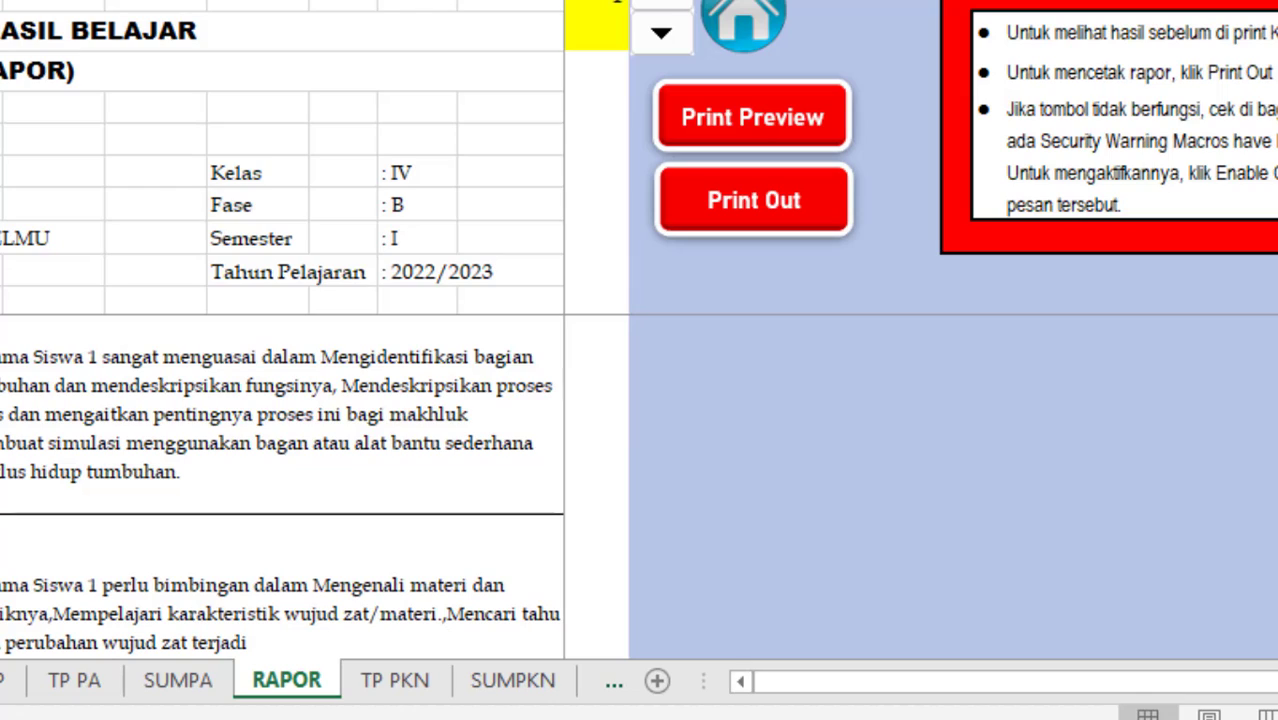
left_click(160, 98)
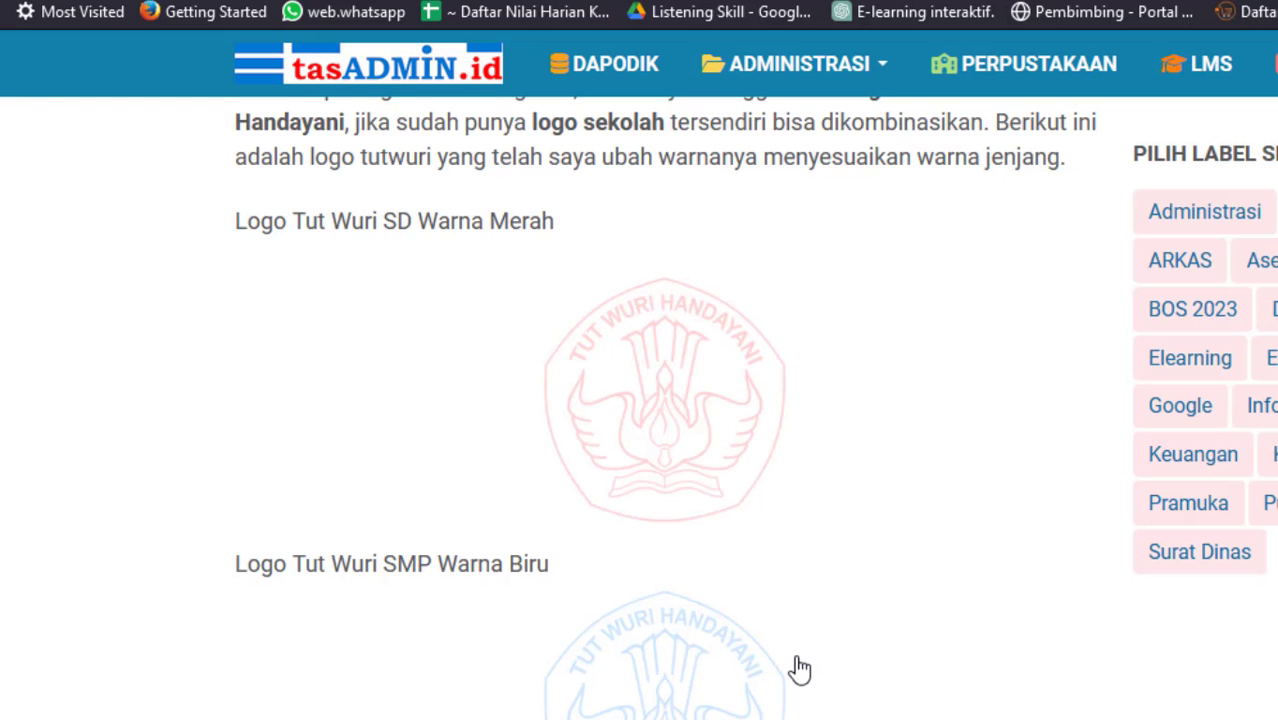
Switch to the tasadmin.id article in the browser and read section 3 on matching the printer's paper settings, including "Printer Paper Size".
scroll(800, 668, "down", 5)
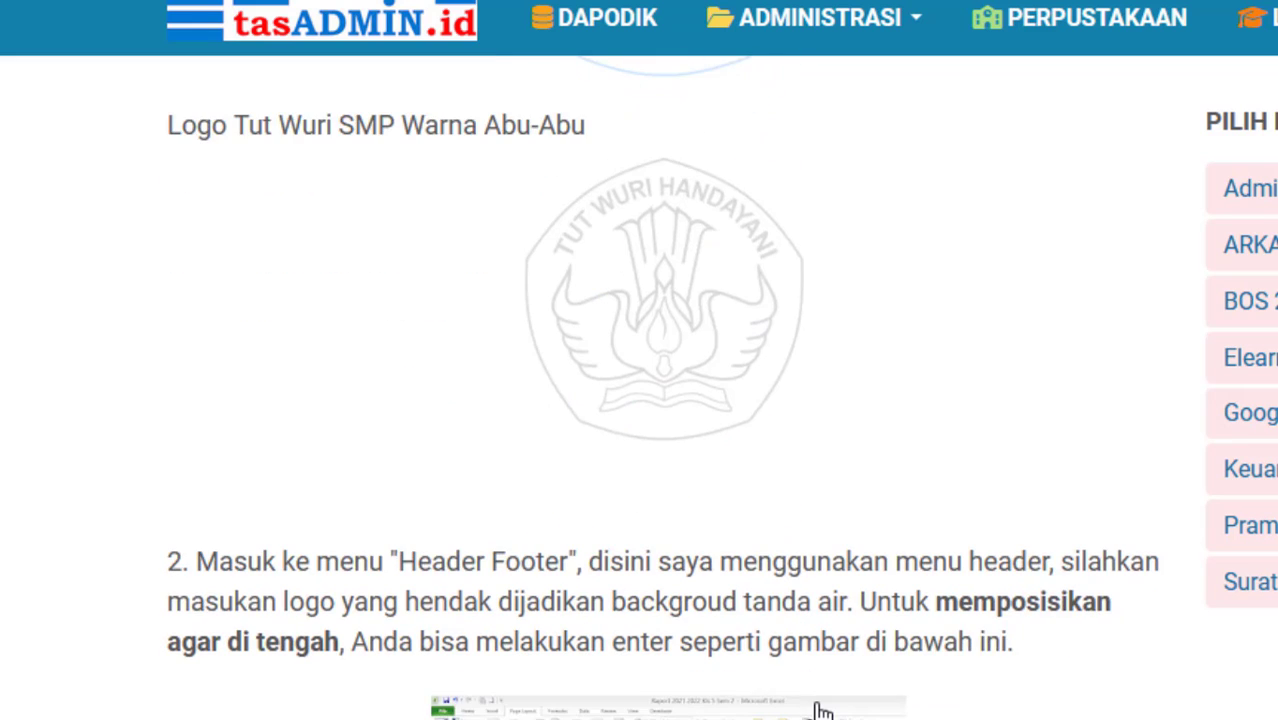
scroll(820, 710, "down", 5)
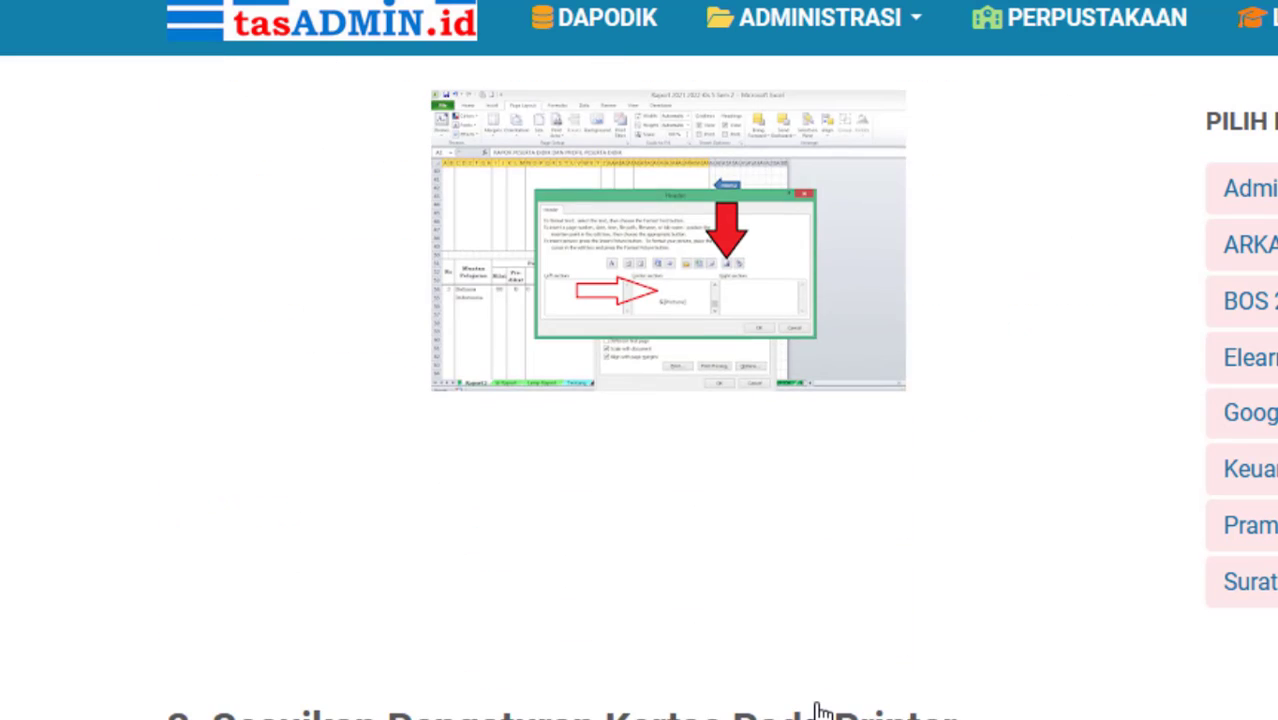
scroll(820, 710, "down", 5)
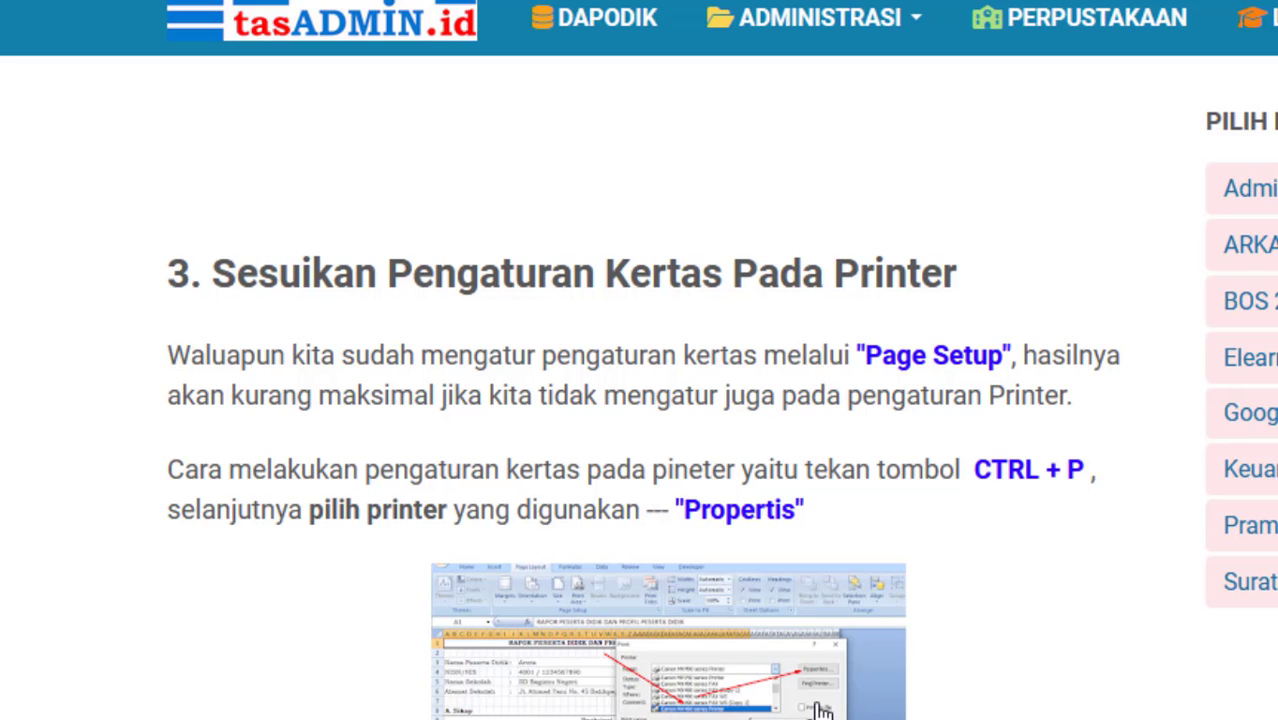
scroll(820, 710, "down", 4)
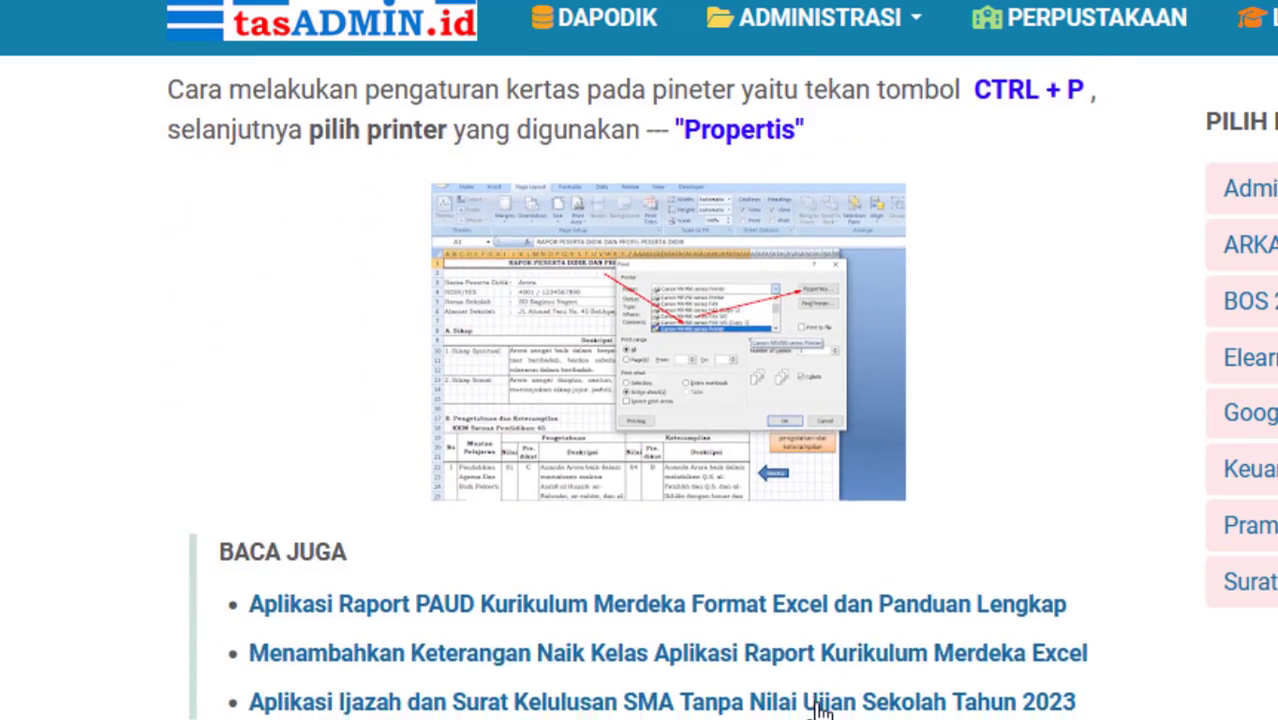
scroll(820, 710, "down", 6)
scroll(820, 710, "down", 1)
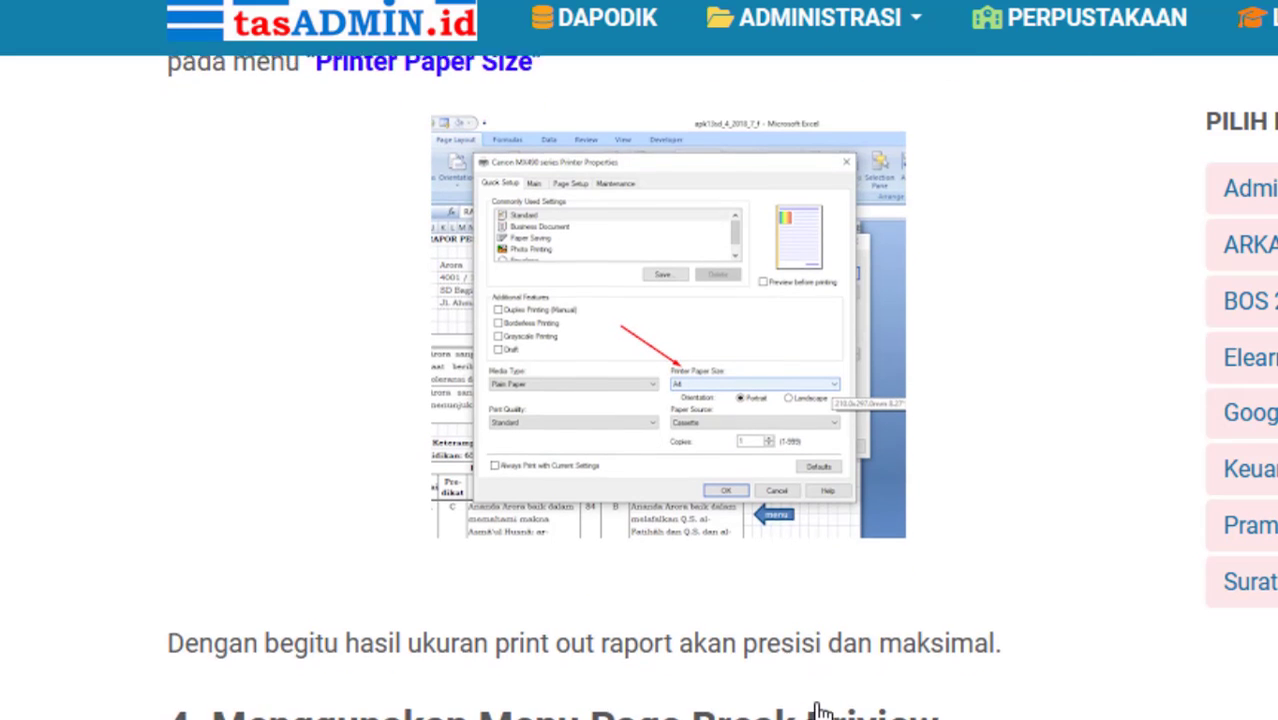
scroll(820, 710, "up", 4)
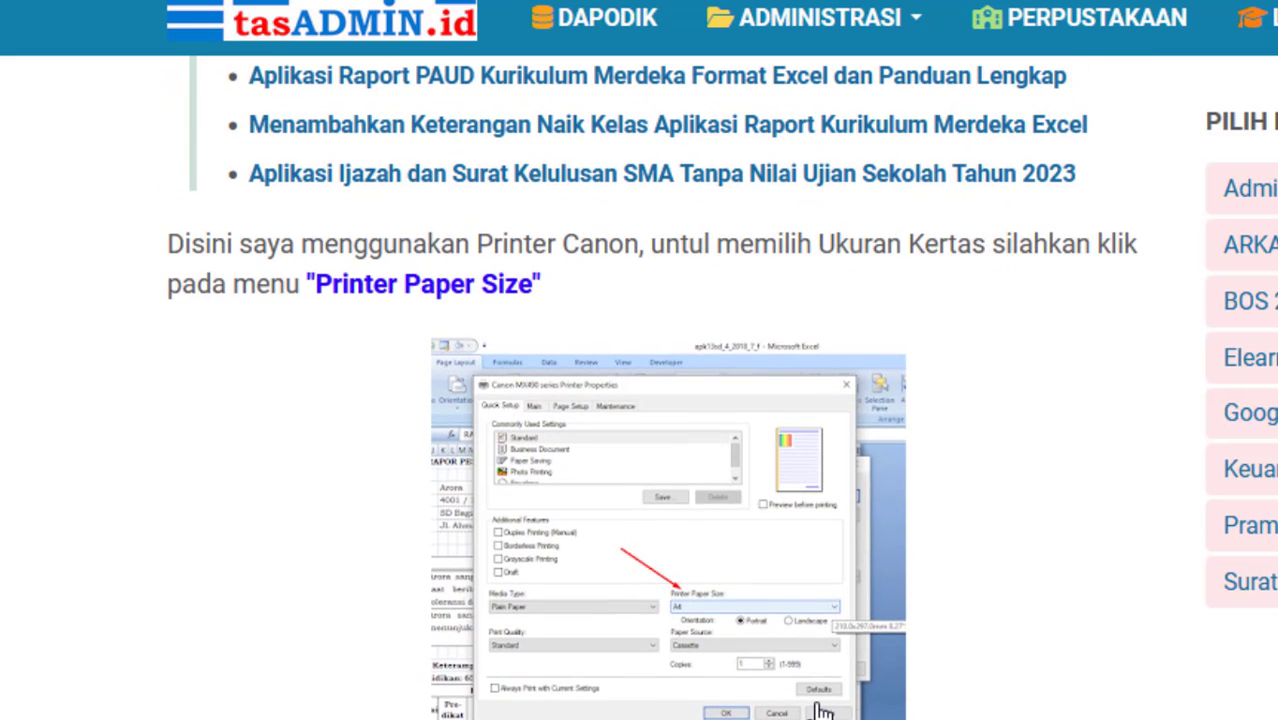
scroll(820, 710, "up", 5)
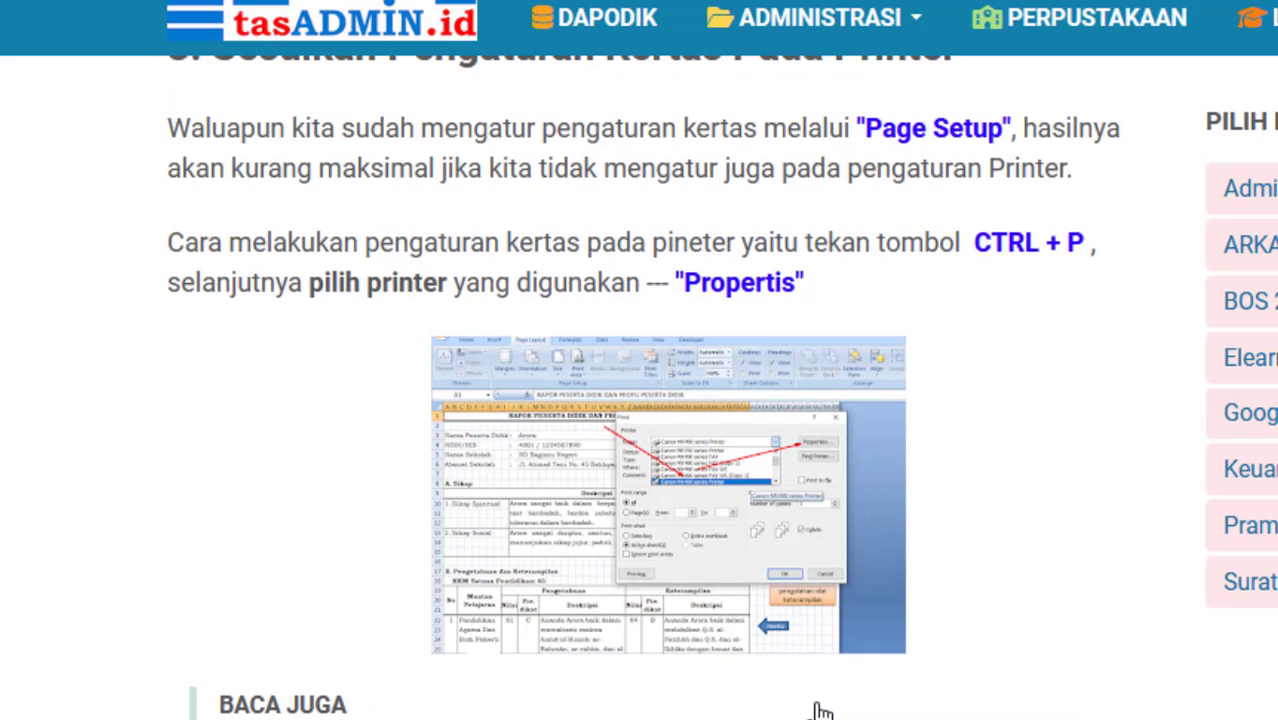
scroll(820, 710, "up", 1)
scroll(820, 710, "down", 1)
scroll(820, 710, "down", 3)
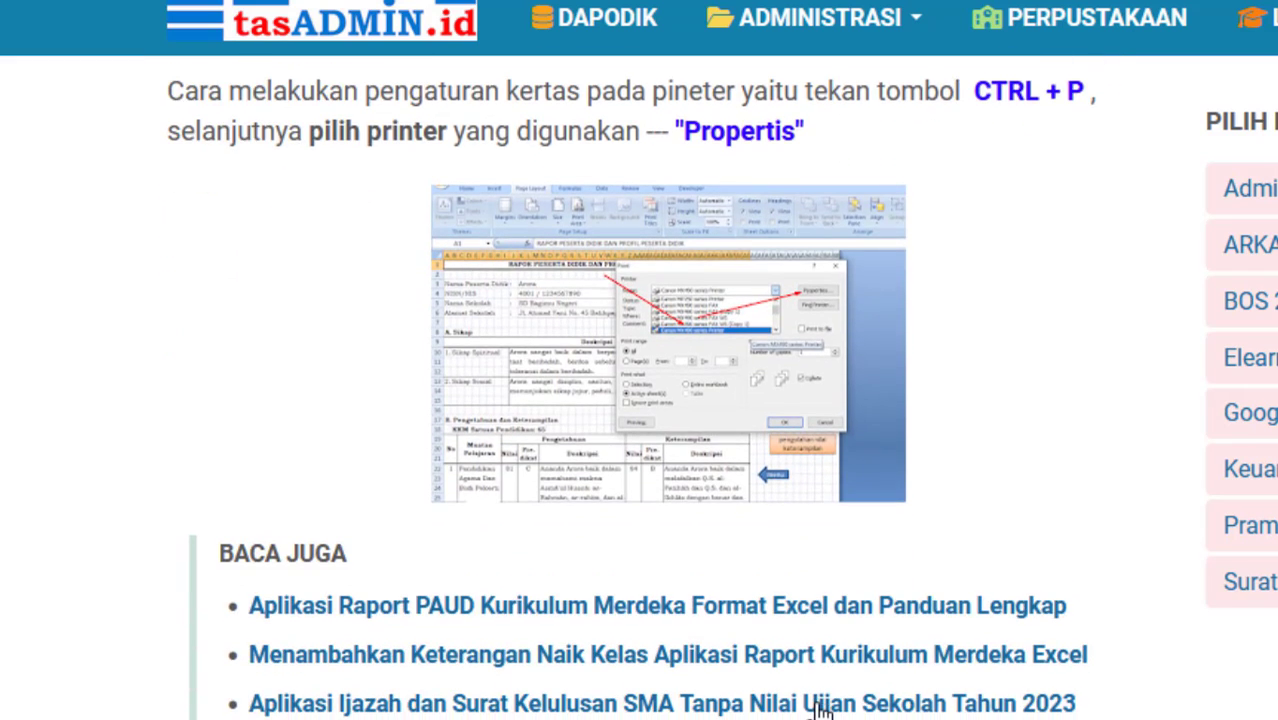
scroll(820, 710, "down", 1)
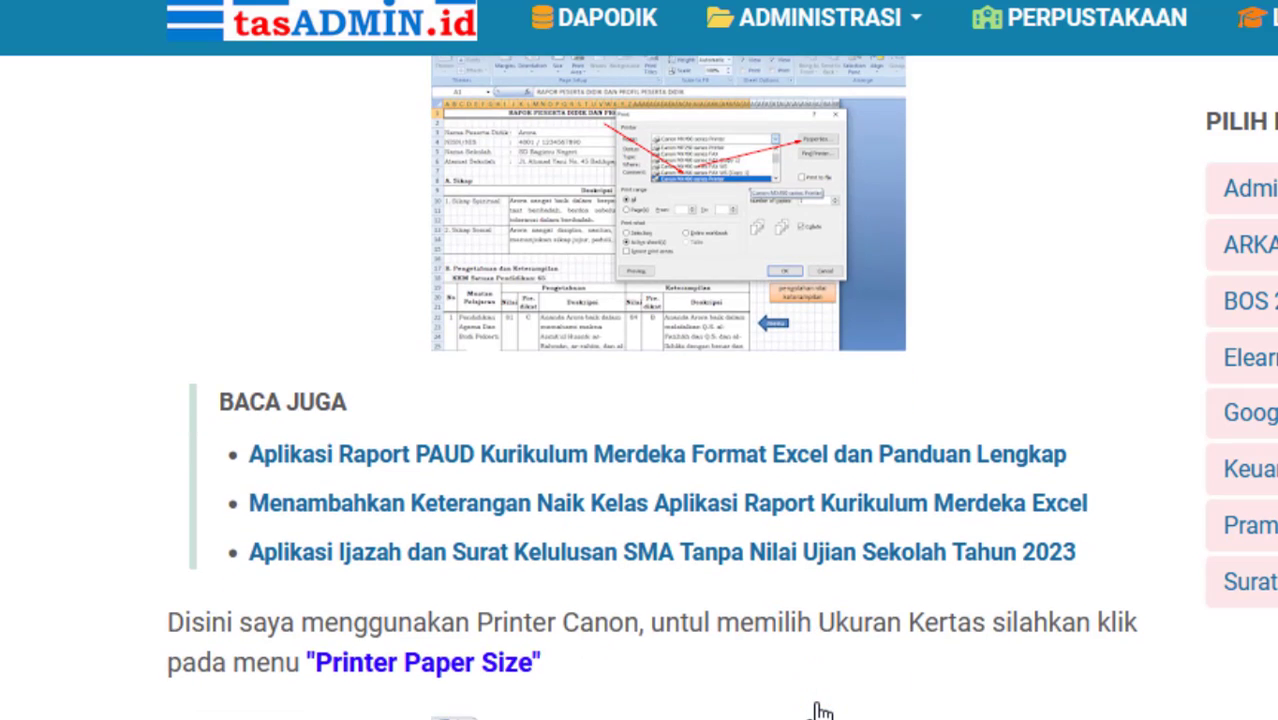
scroll(820, 710, "up", 8)
scroll(820, 710, "down", 1)
scroll(820, 710, "down", 2)
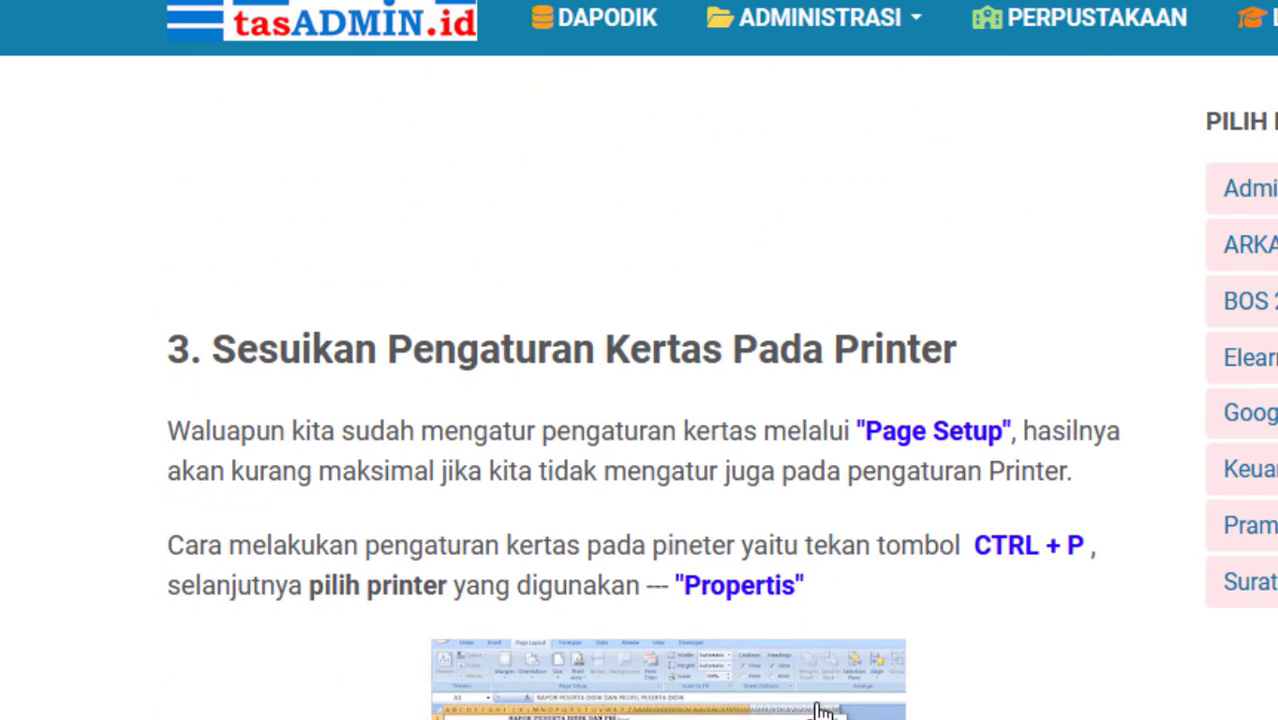
scroll(820, 710, "down", 1)
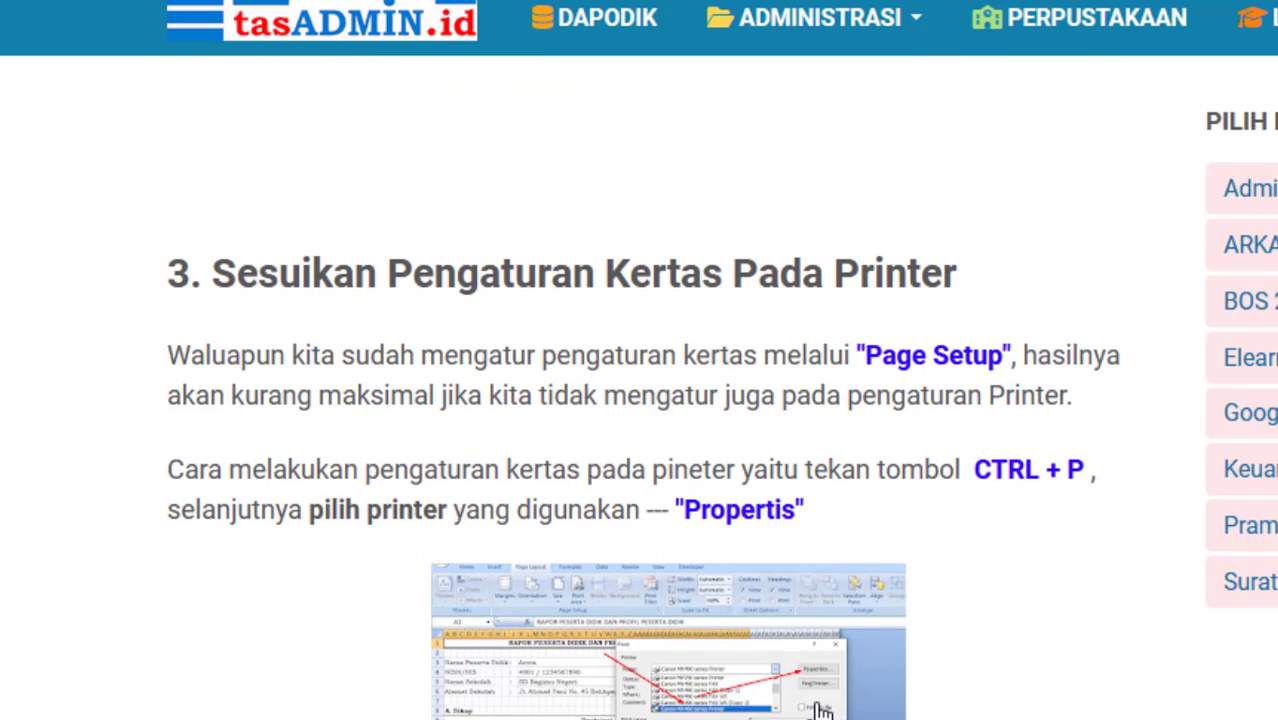
scroll(820, 710, "down", 3)
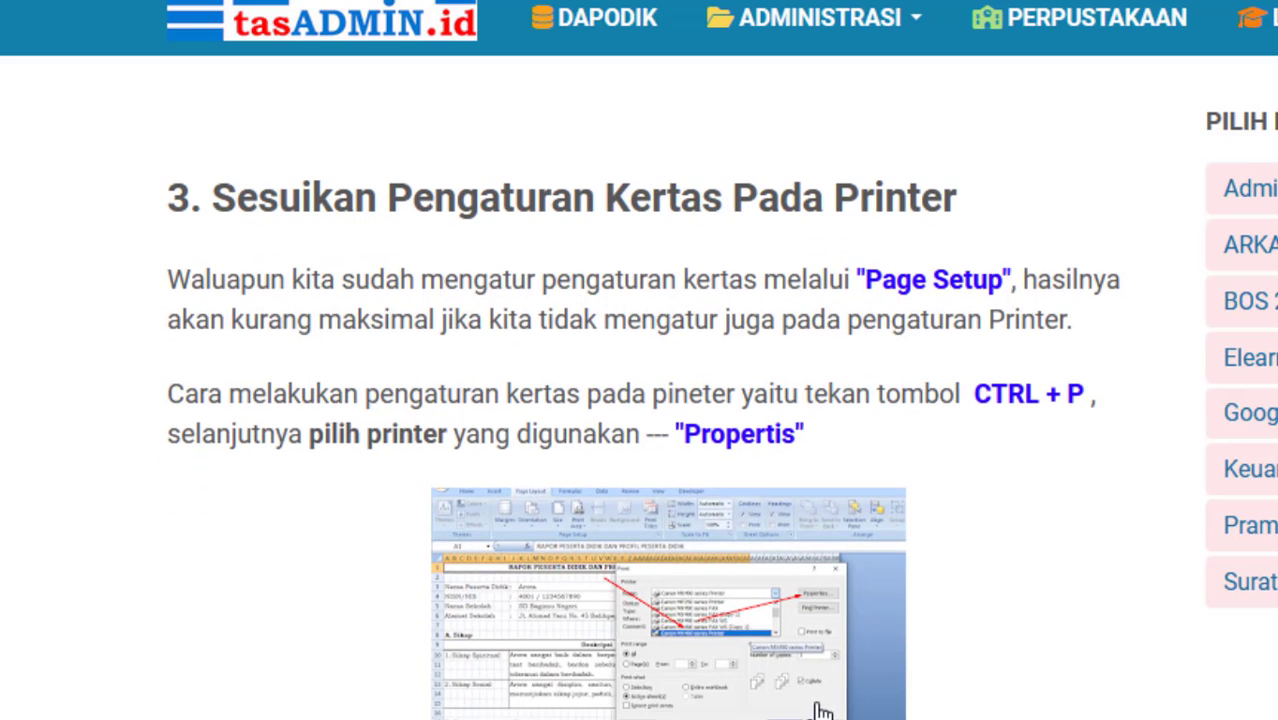
scroll(820, 710, "down", 10)
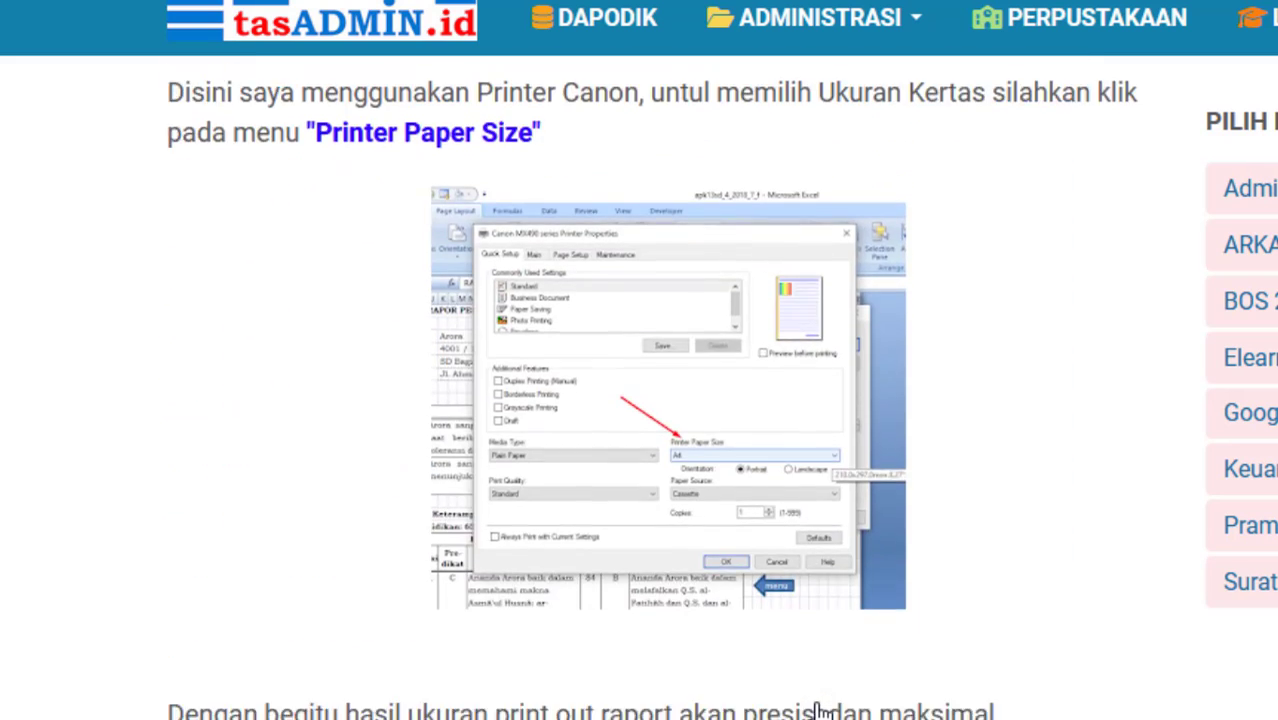
scroll(820, 710, "up", 1)
scroll(820, 710, "up", 3)
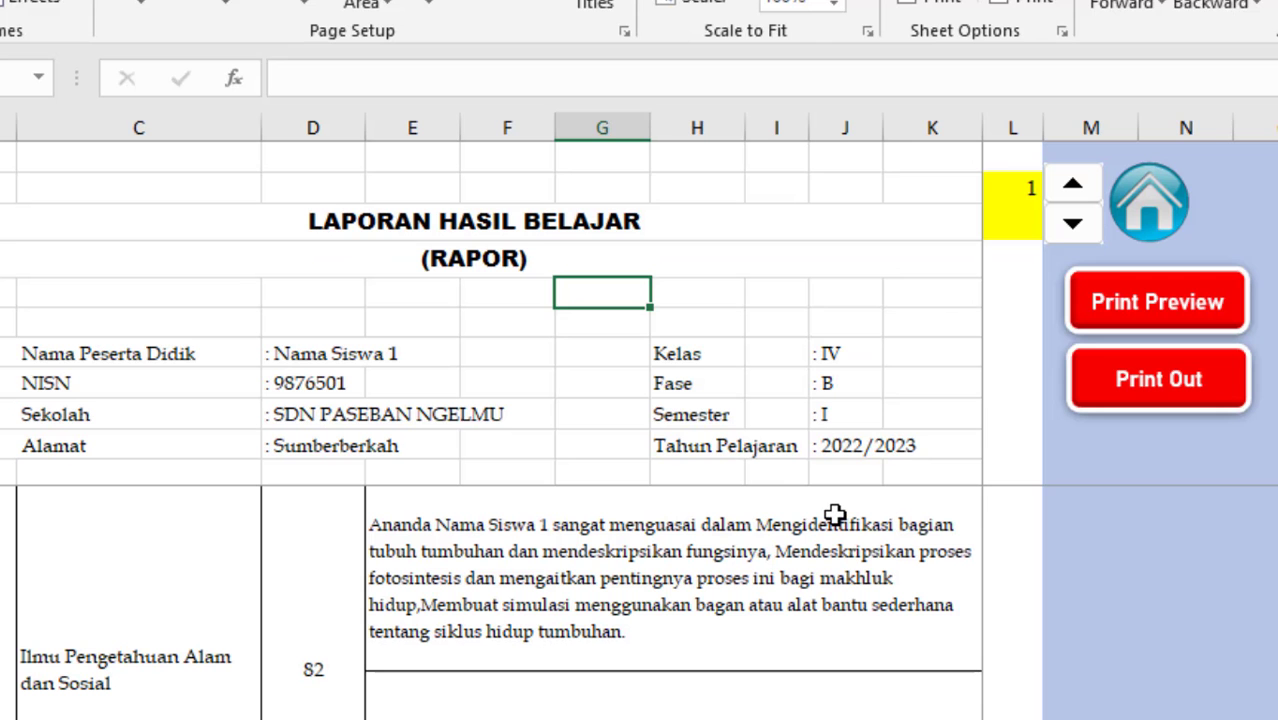
Return to the Excel report, set the paper size to A4 in the HP printer's properties, and accept the printer and page setup settings.
key("ctrl+p")
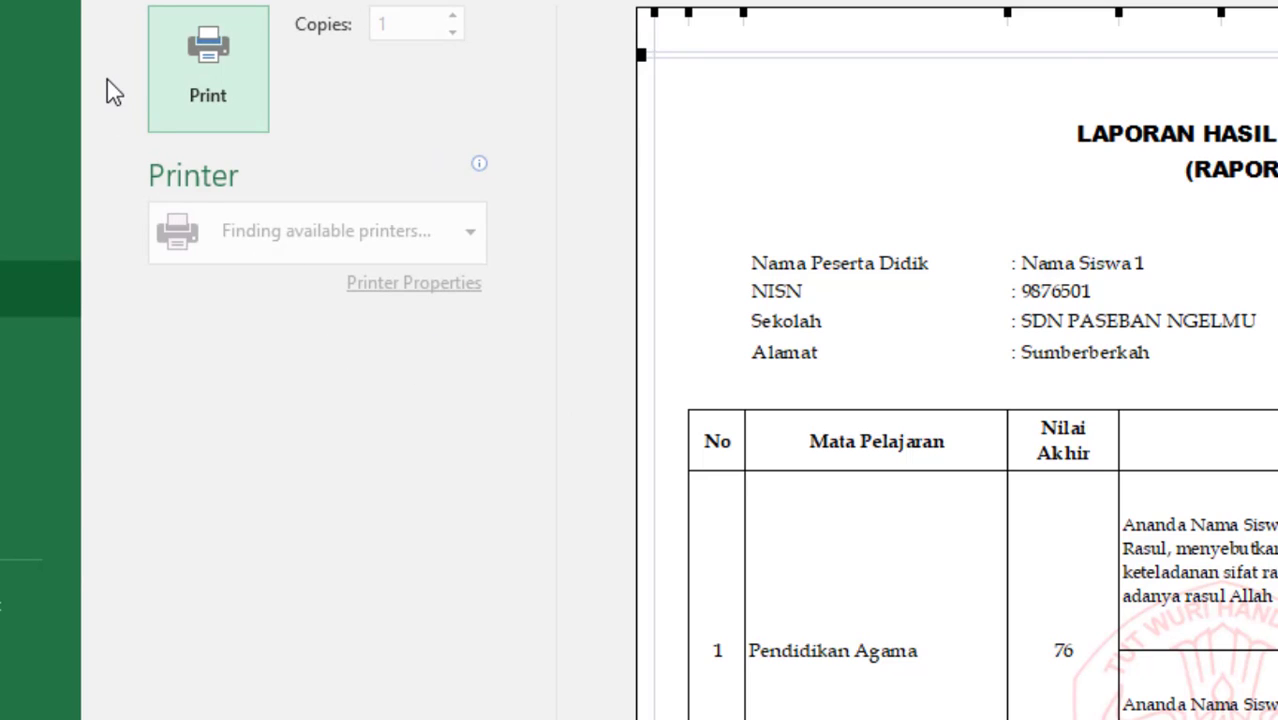
key("Escape")
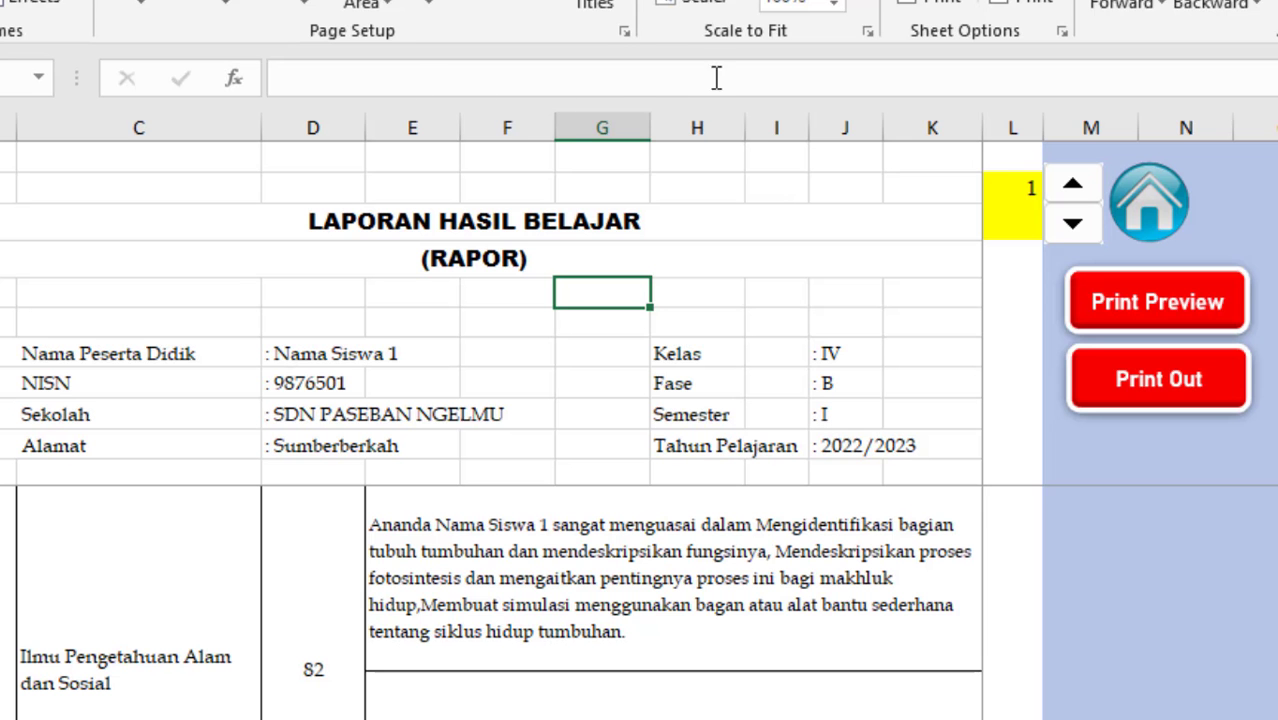
left_click(624, 32)
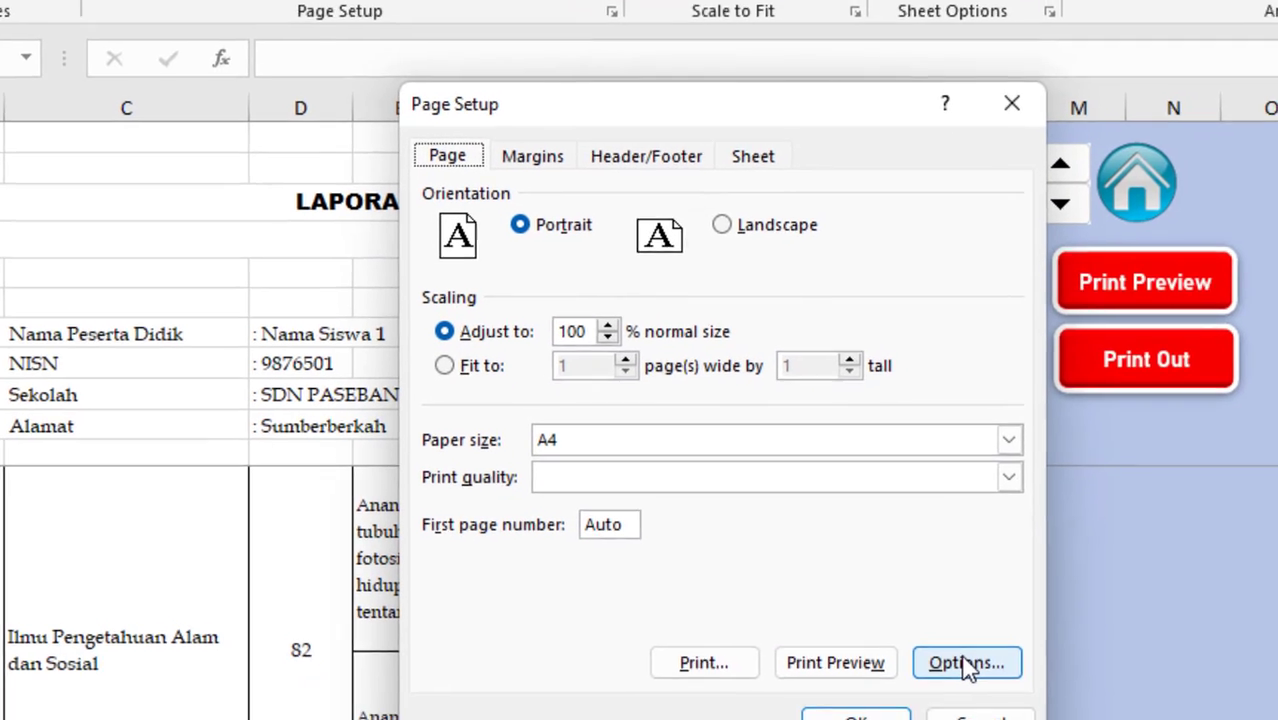
left_click(978, 684)
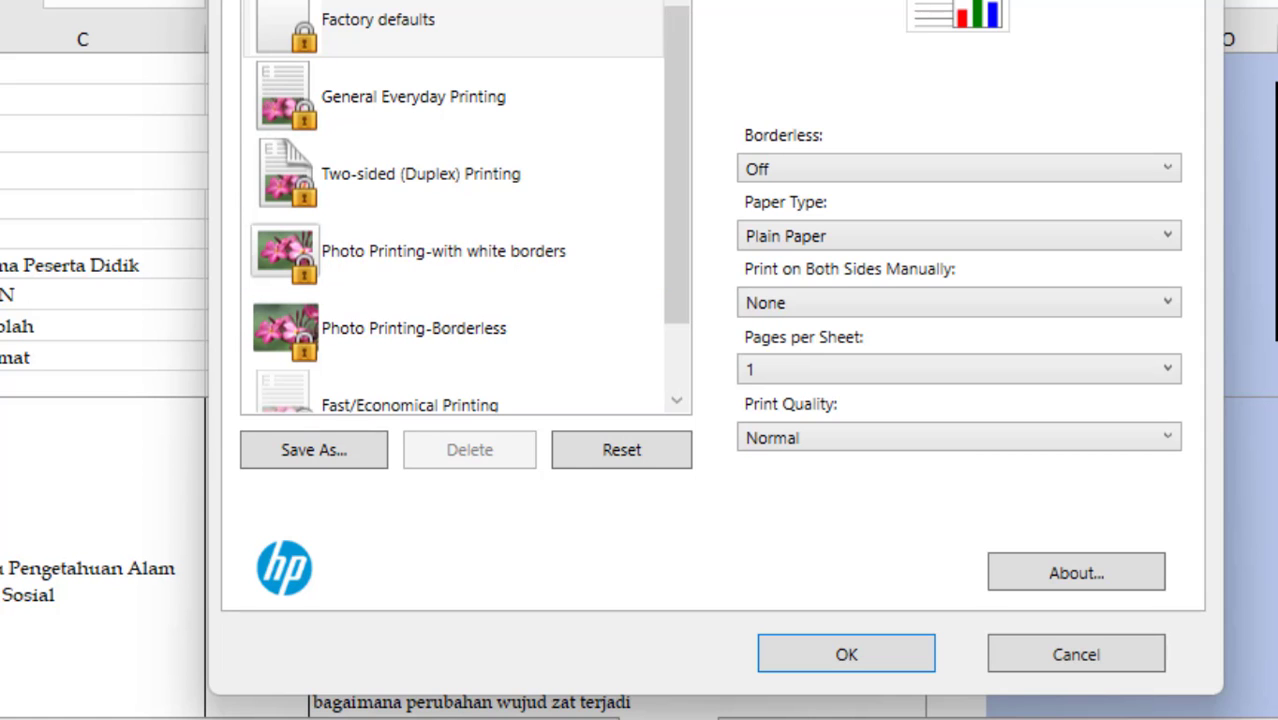
key("ctrl+Tab")
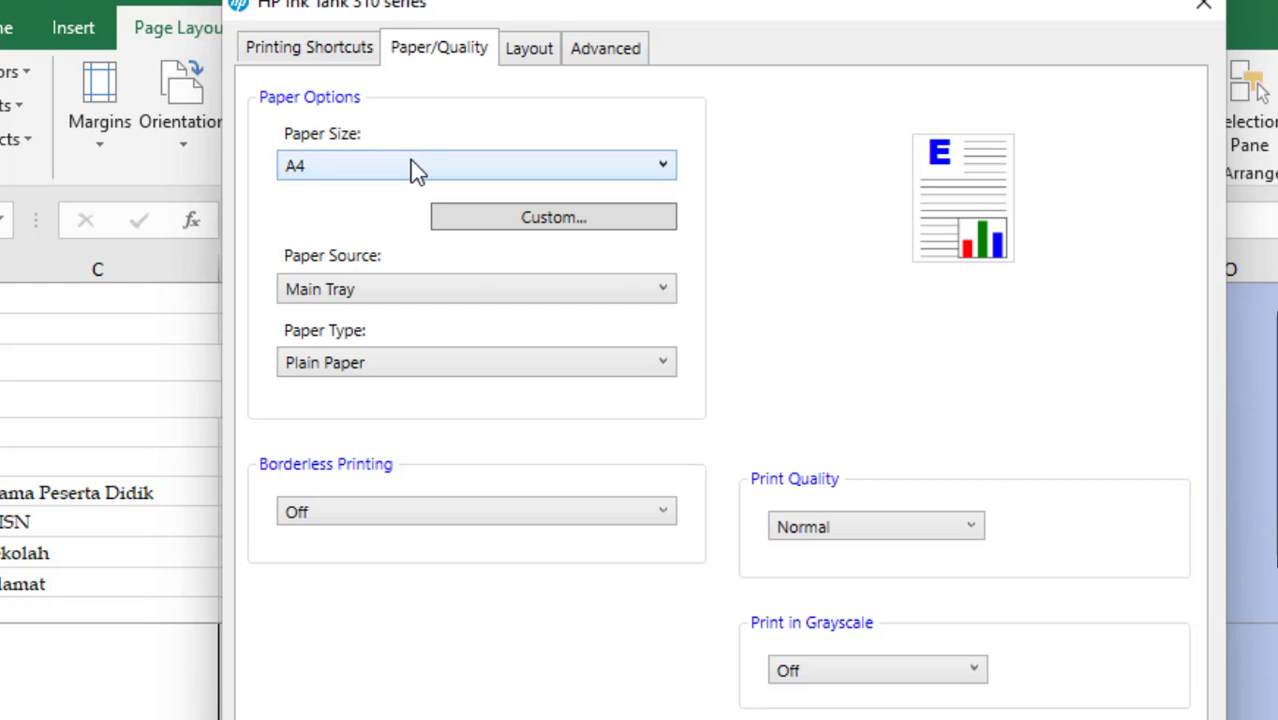
left_click(416, 168)
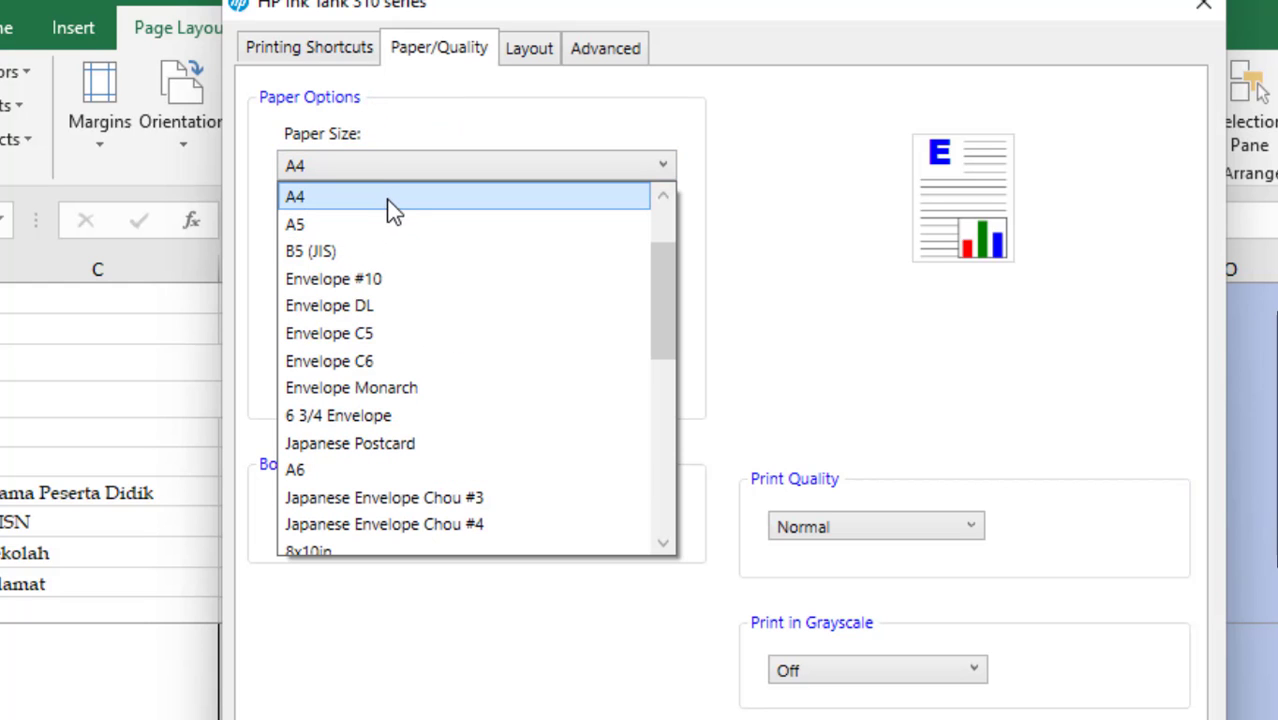
left_click(388, 203)
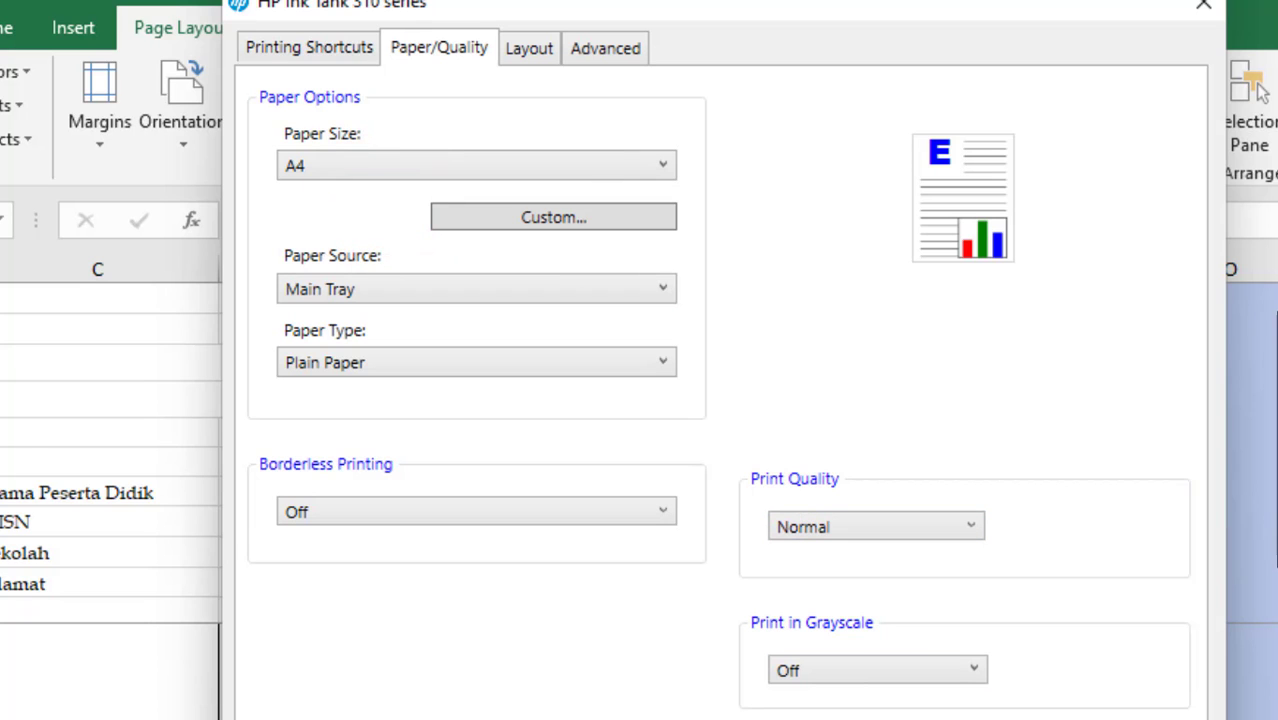
key("Return")
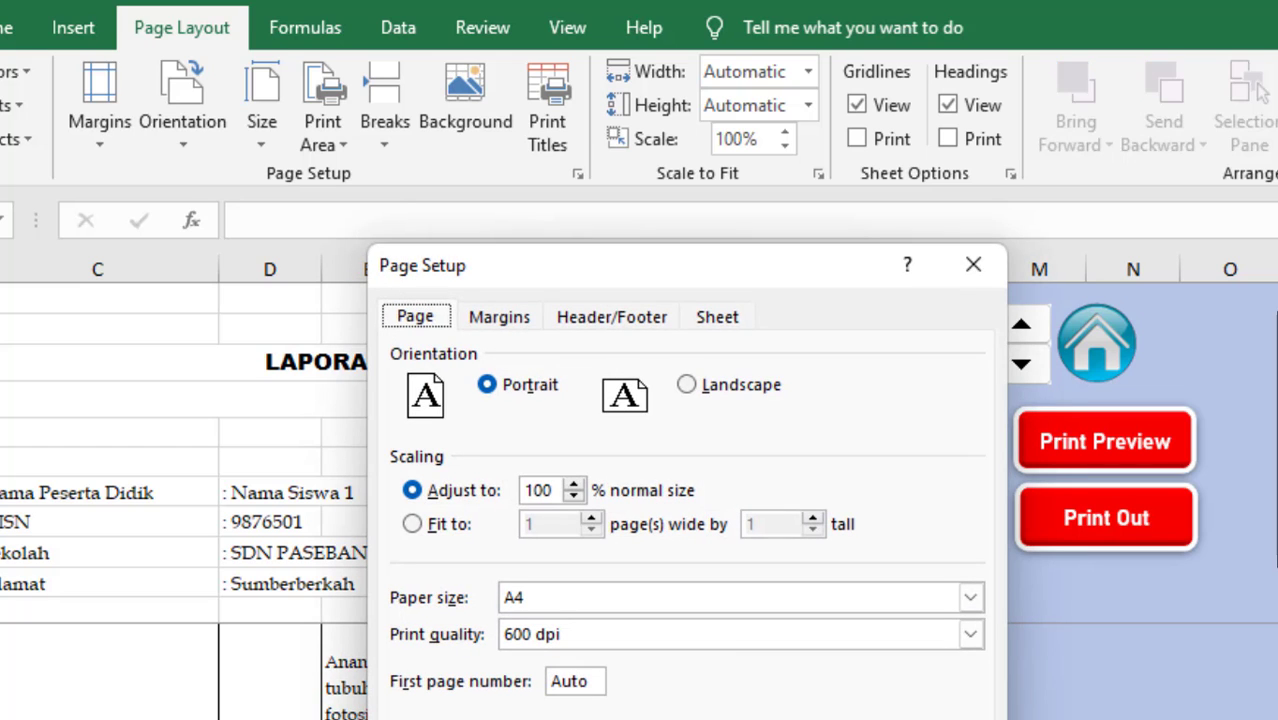
key("Return")
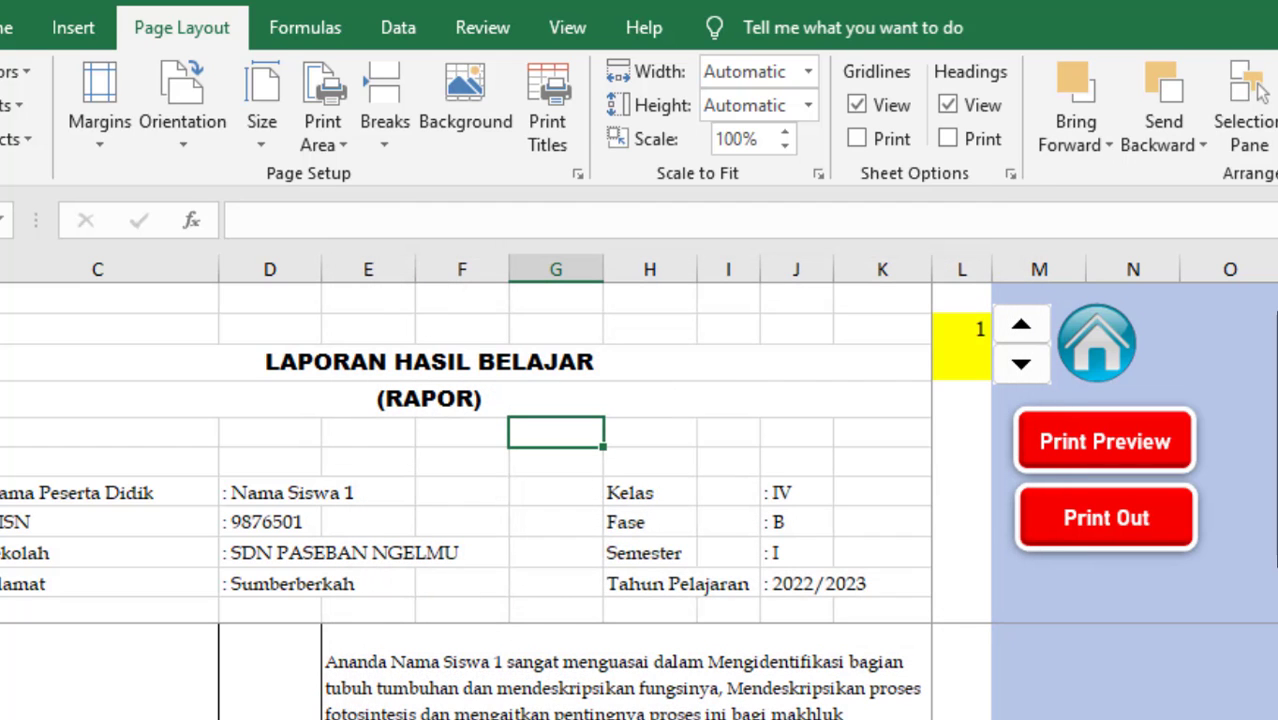
Switch to the tasadmin.id article in the browser and read section 4 on using Page Break Preview.
key("alt+Tab")
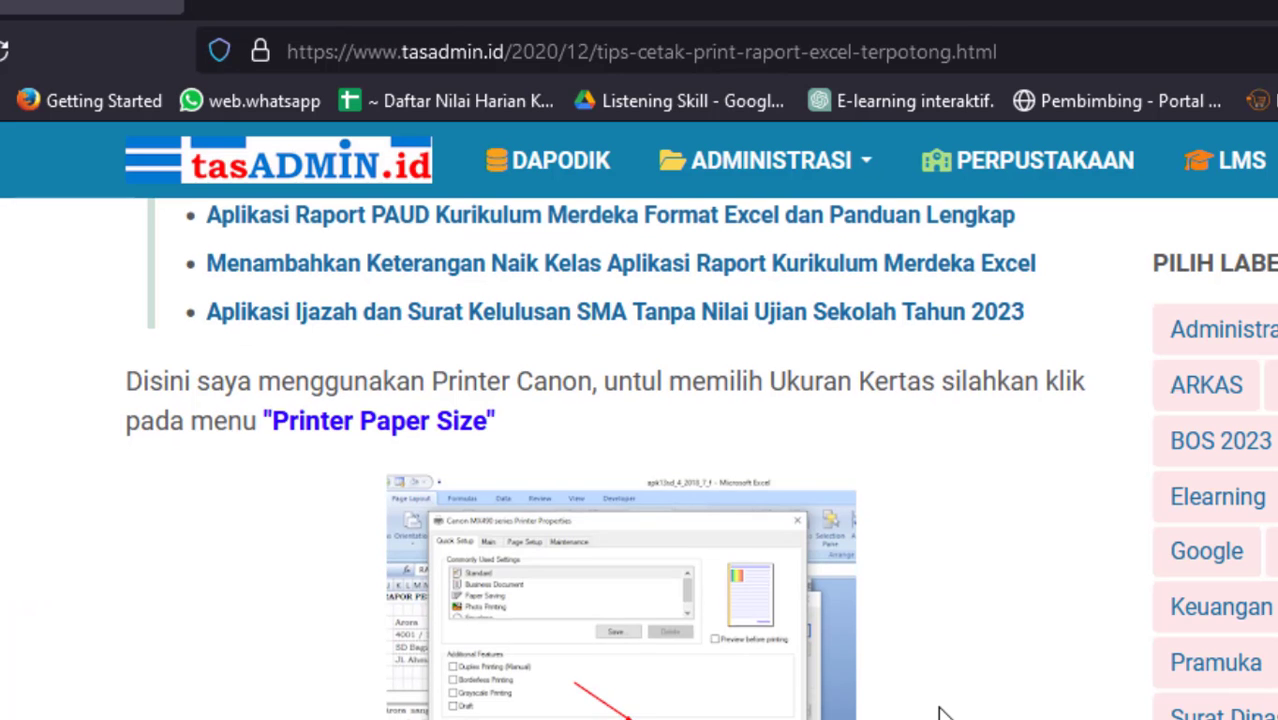
scroll(940, 714, "down", 5)
scroll(940, 714, "down", 3)
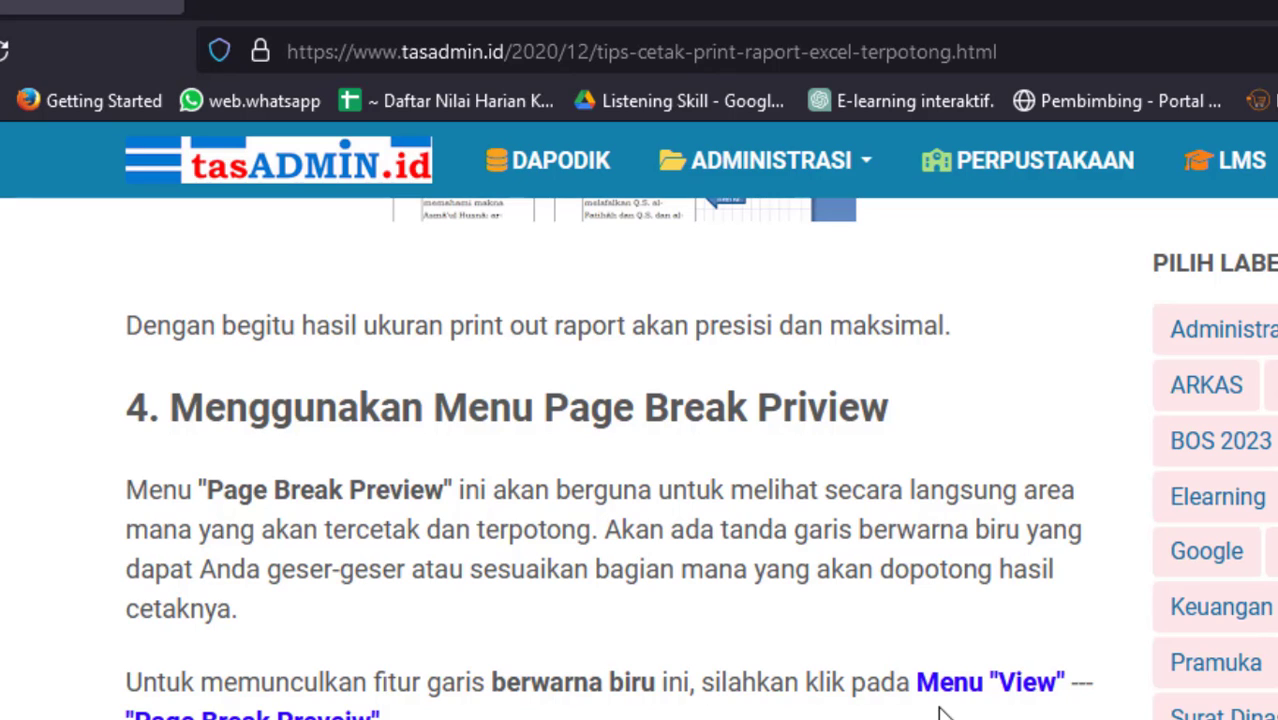
scroll(940, 714, "down", 1)
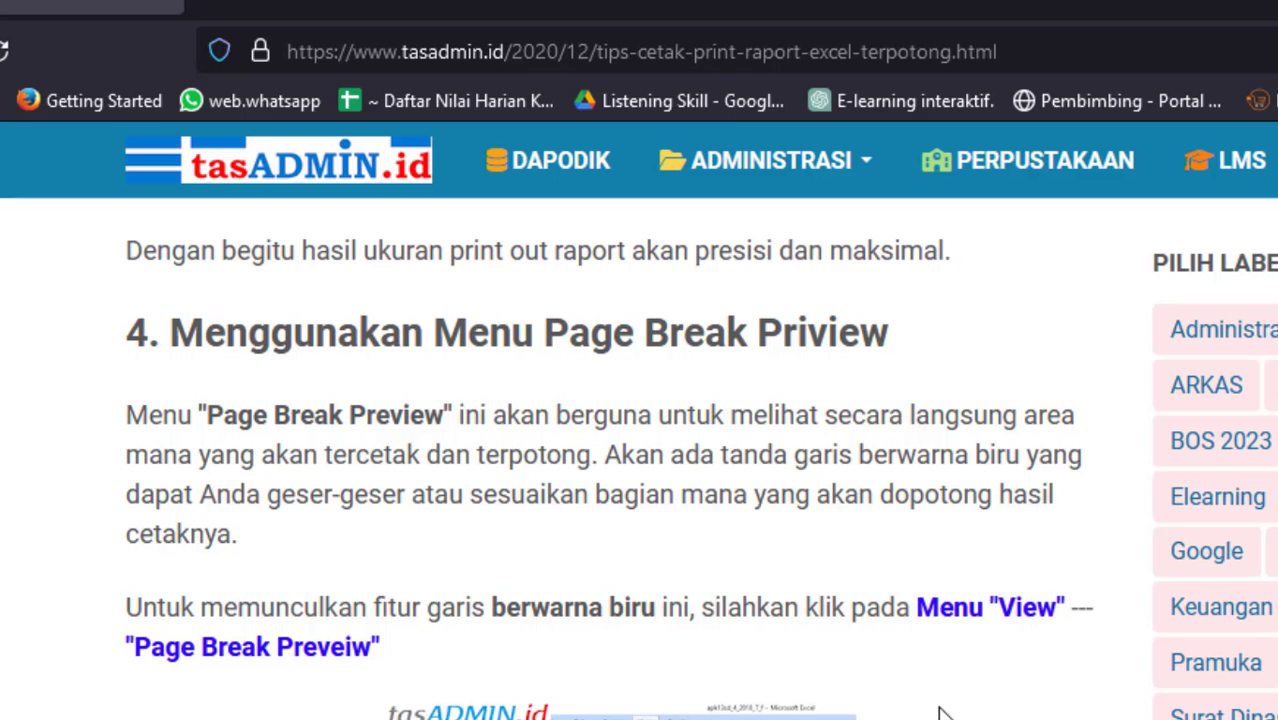
scroll(940, 714, "down", 3)
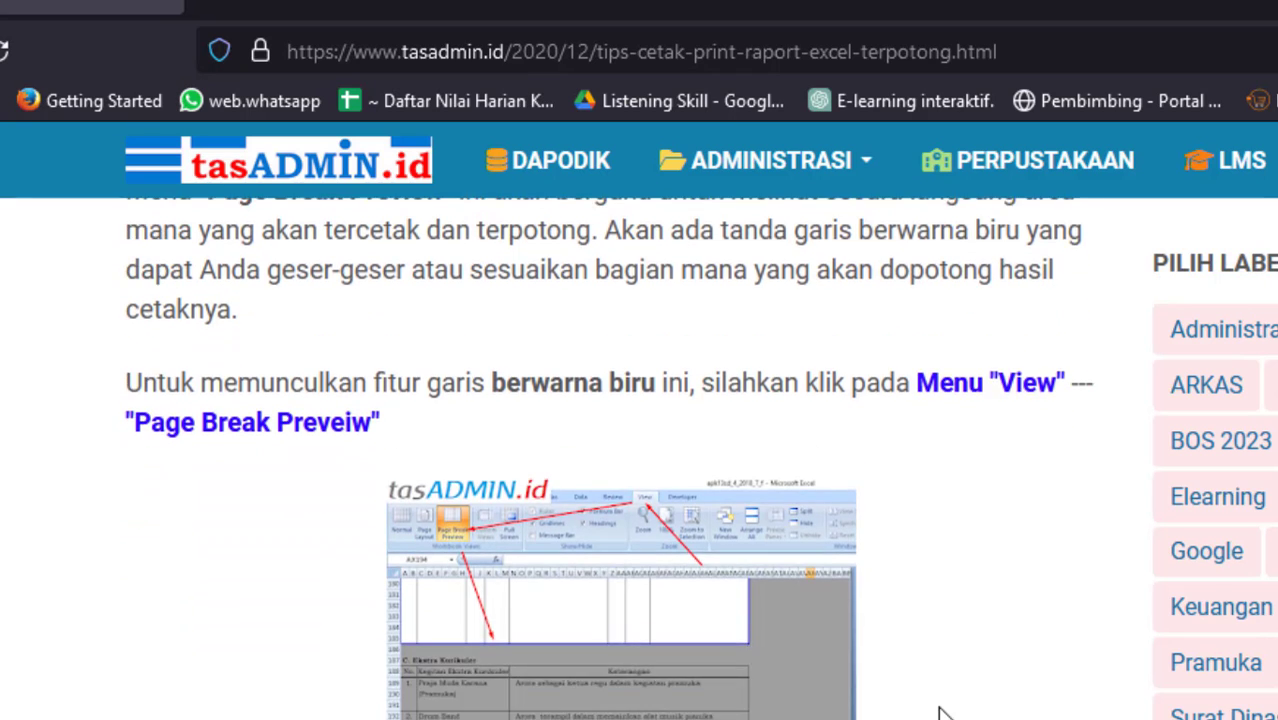
scroll(940, 714, "up", 2)
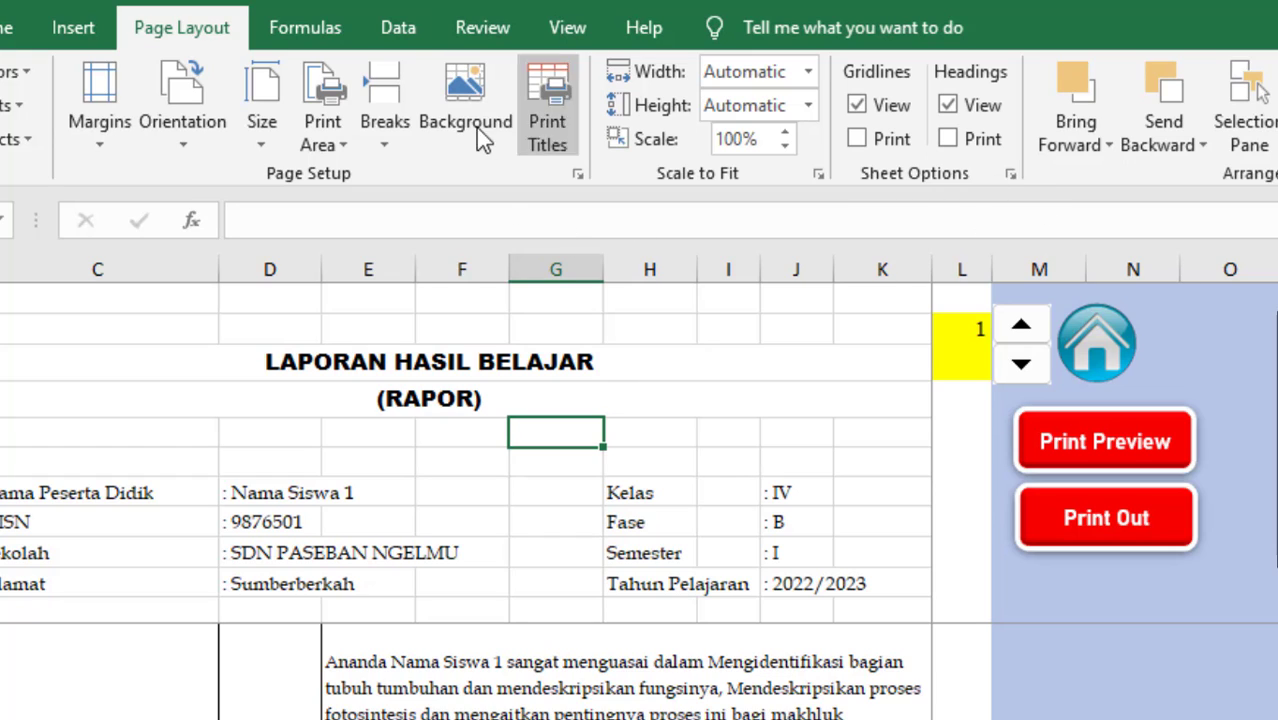
Unfreeze the panes on the report sheet so that the entire worksheet scrolls.
scroll(626, 680, "down", 10)
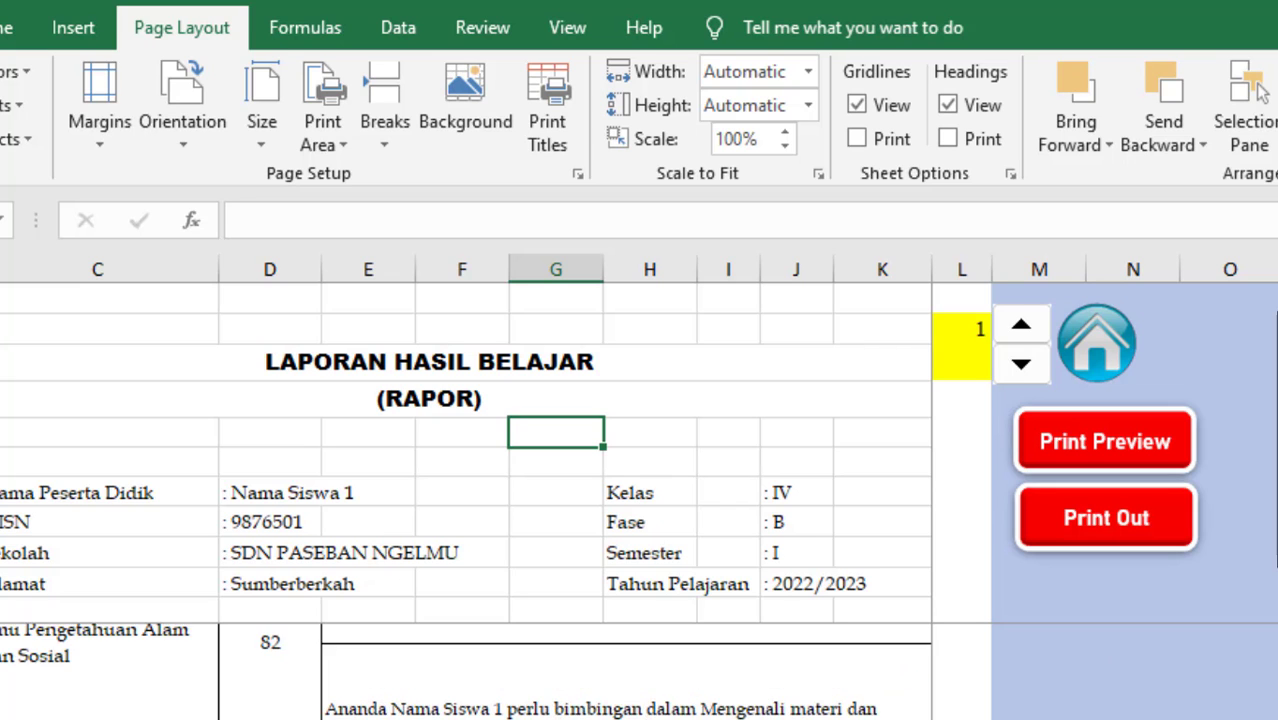
scroll(626, 680, "up", 10)
scroll(626, 680, "down", 8)
scroll(626, 680, "down", 5)
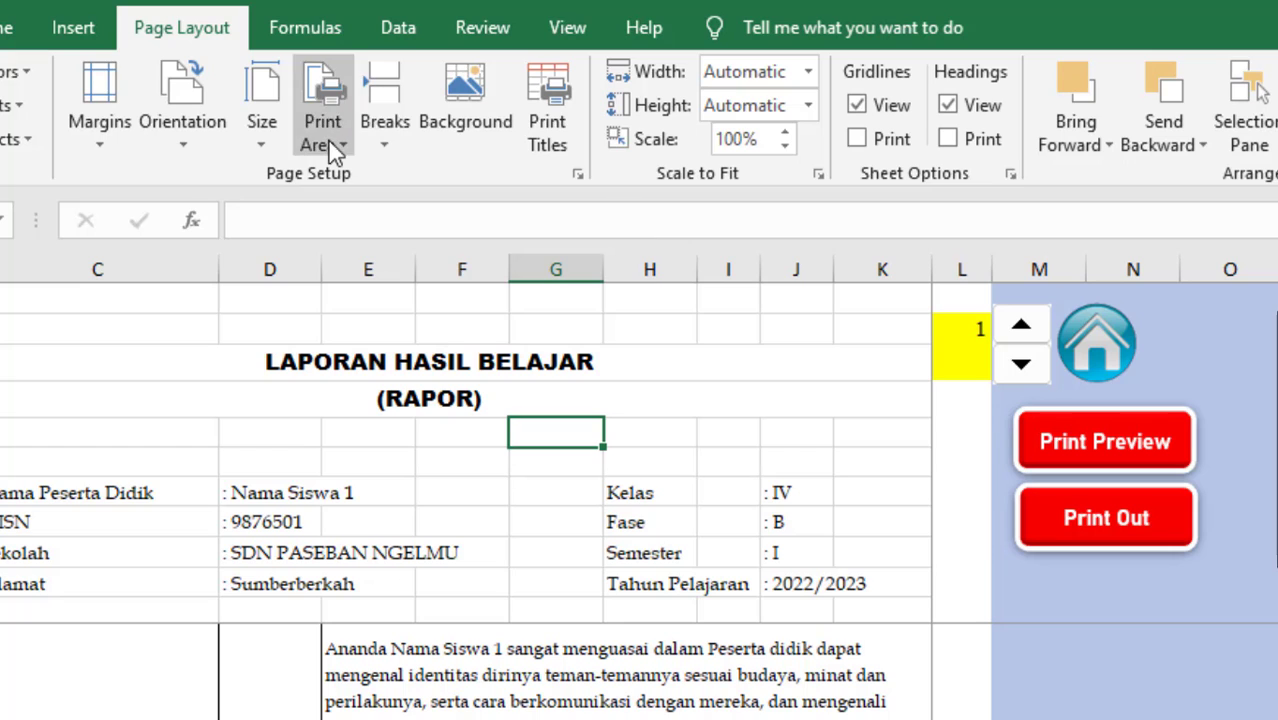
left_click(567, 25)
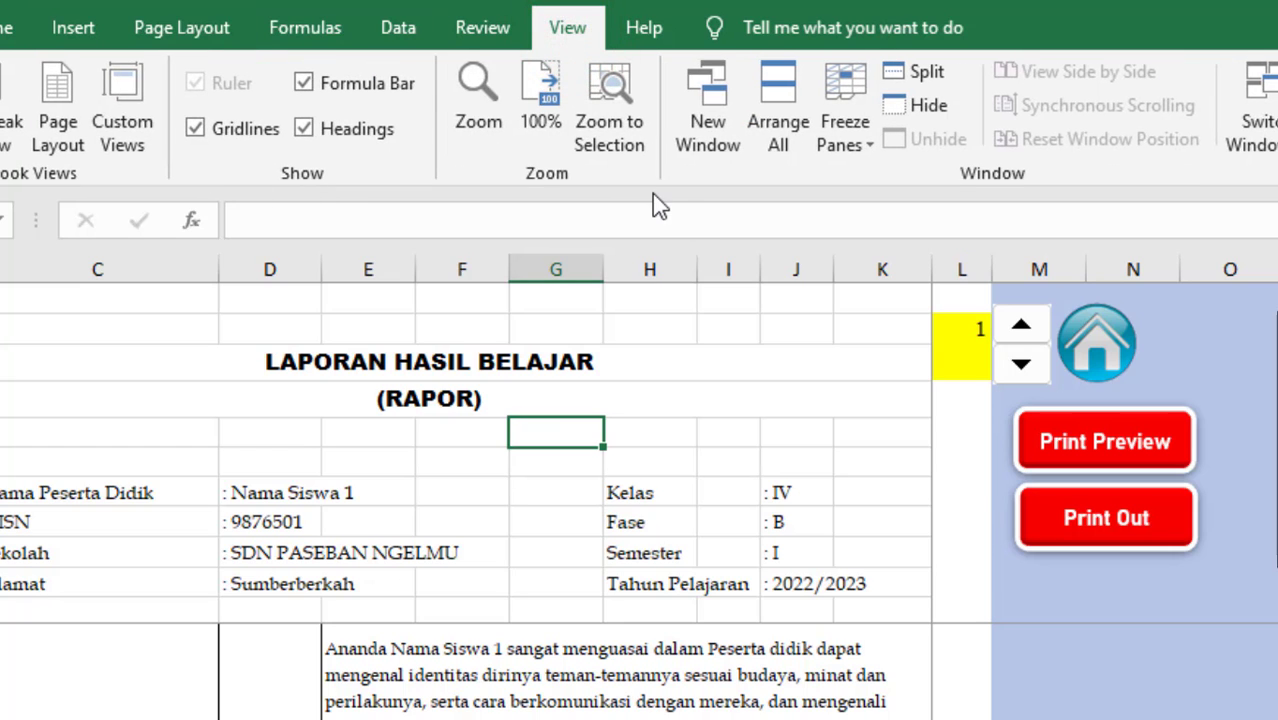
left_click(846, 150)
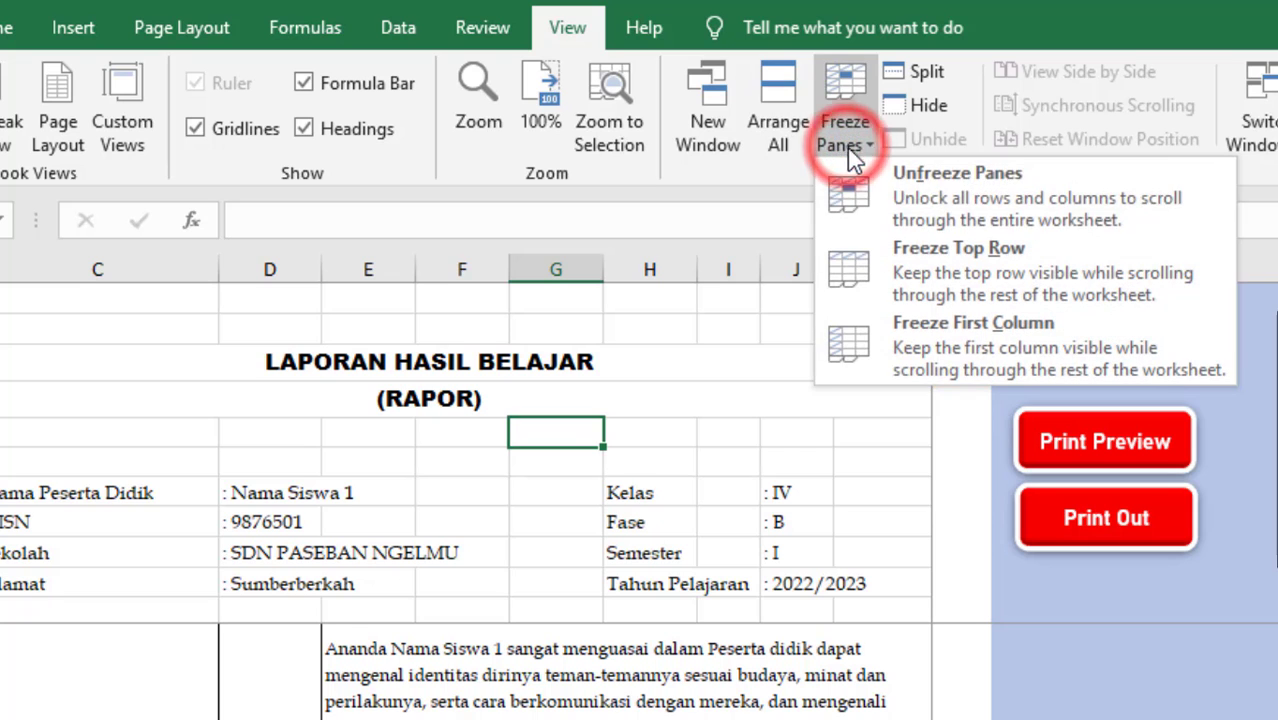
left_click(889, 201)
Look through the report rows below the Capaian Kompetensi heading, then go back up to the Bahasa Indonesia rows.
left_click(919, 664)
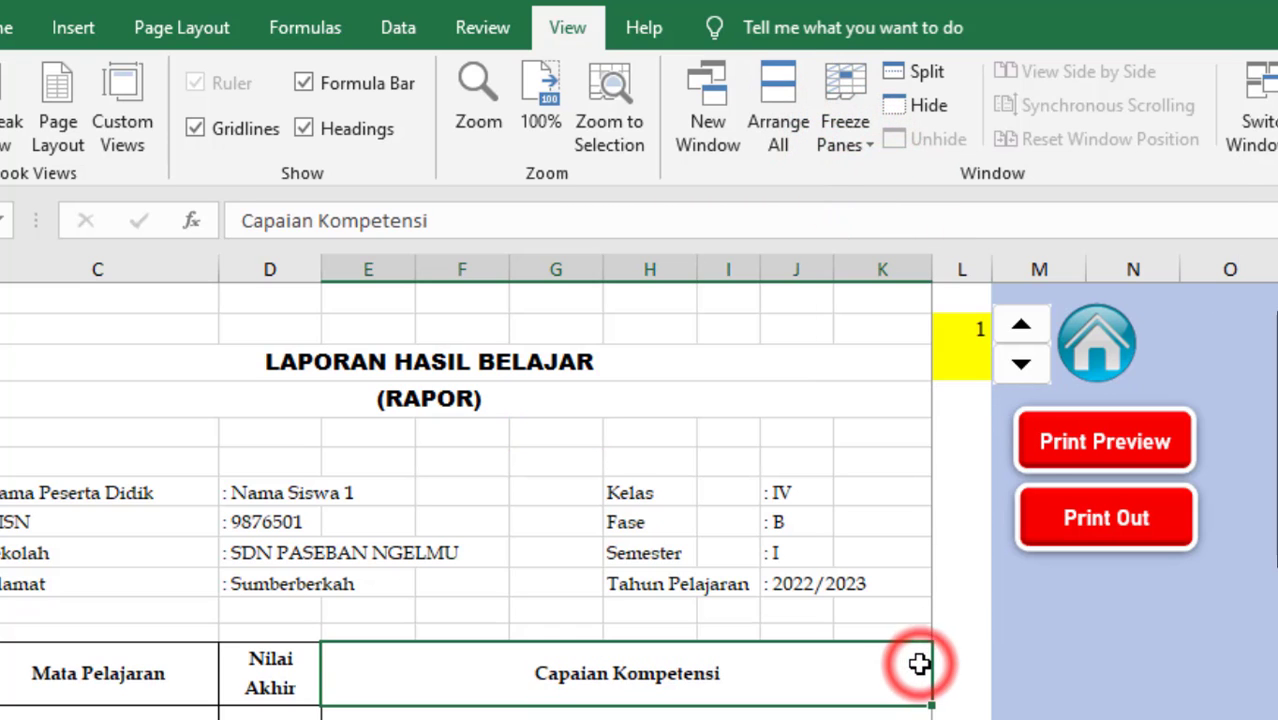
key("Down")
key("Down")
key("Down")
key("Down")
key("Down")
key("Down")
key("Down")
key("Down")
key("Down")
key("Down")
key("Down")
key("Down")
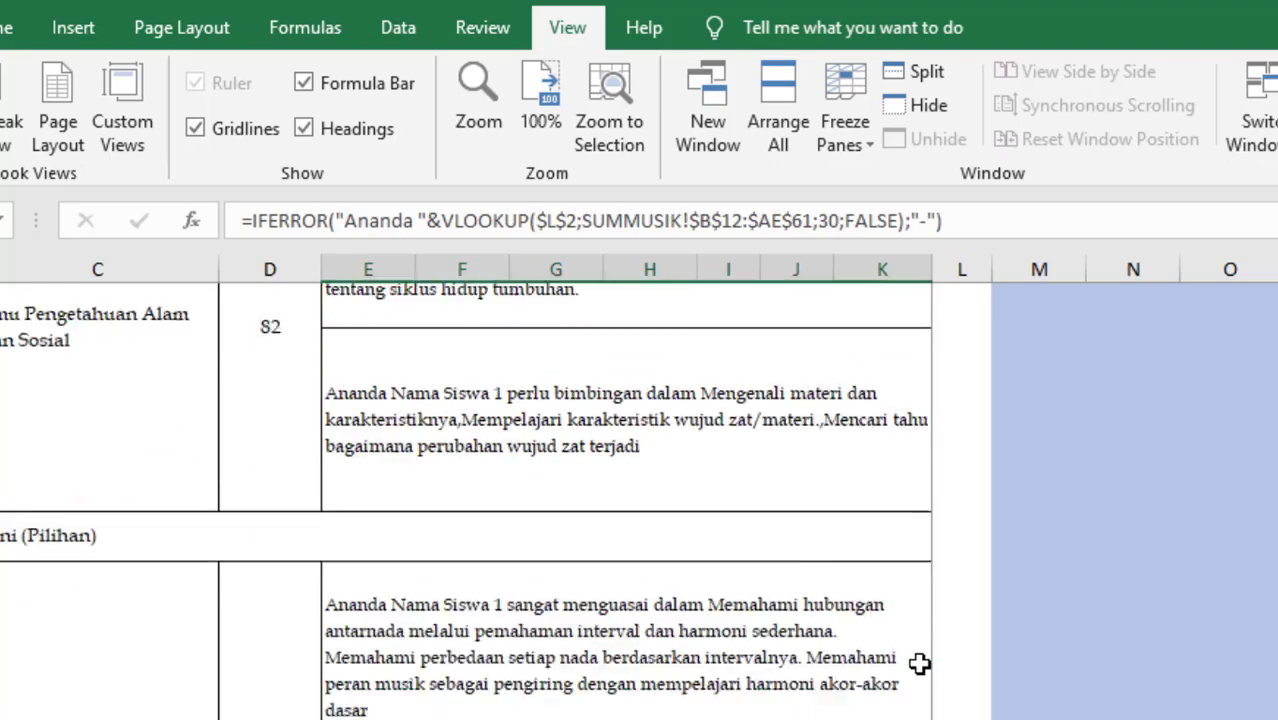
key("Up")
key("Up")
key("Up")
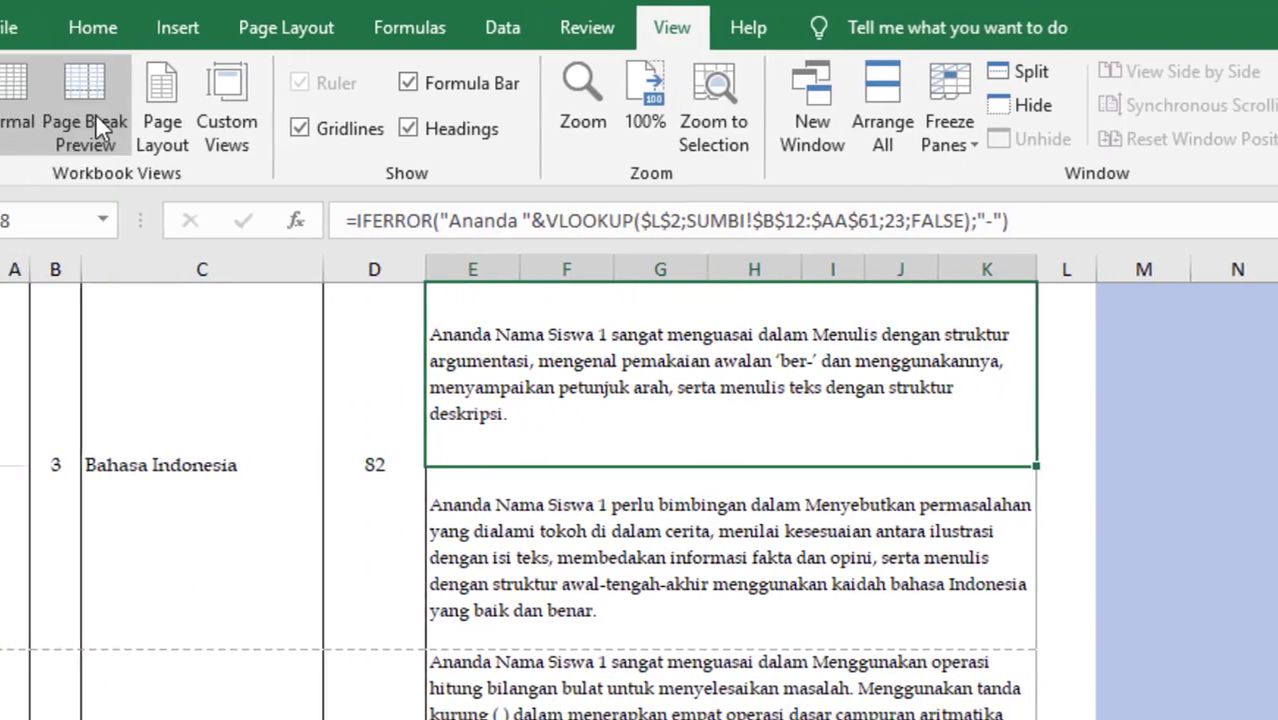
Show the report in Page Break Preview and examine the blue page boundaries from page 1 to page 3.
left_click(3, 114)
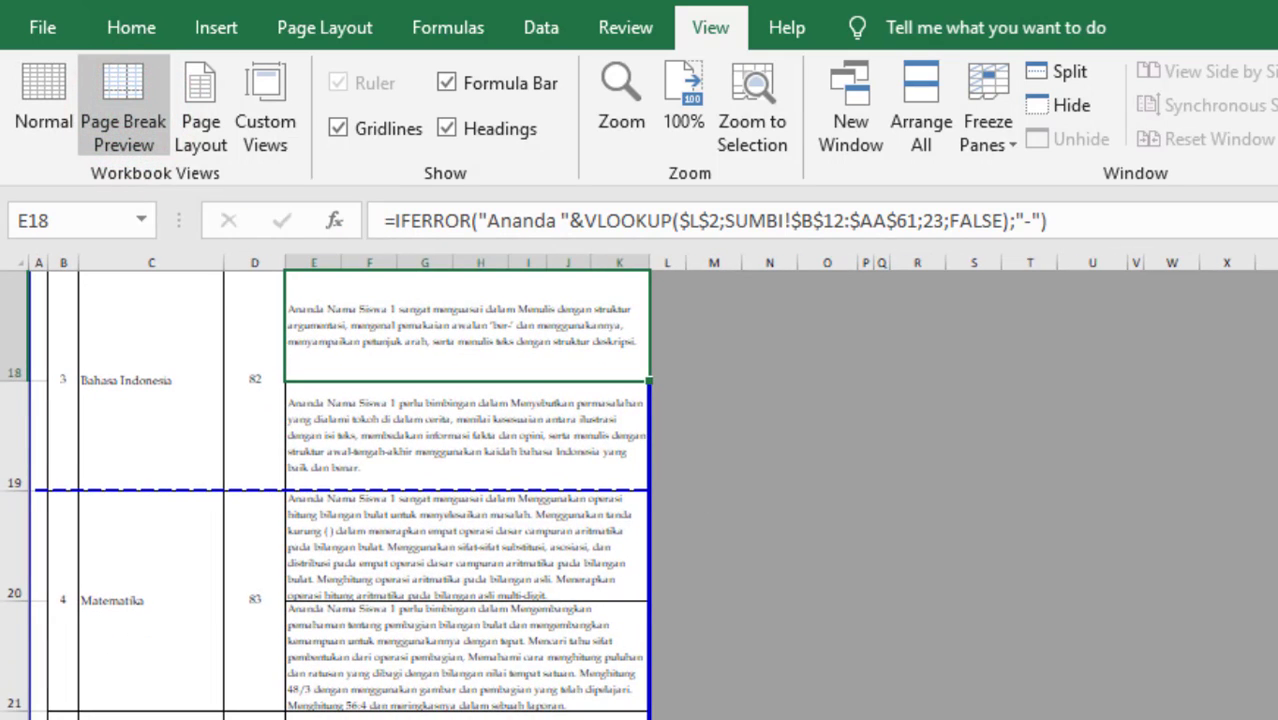
scroll(340, 490, "up", 1)
scroll(340, 495, "up", 6)
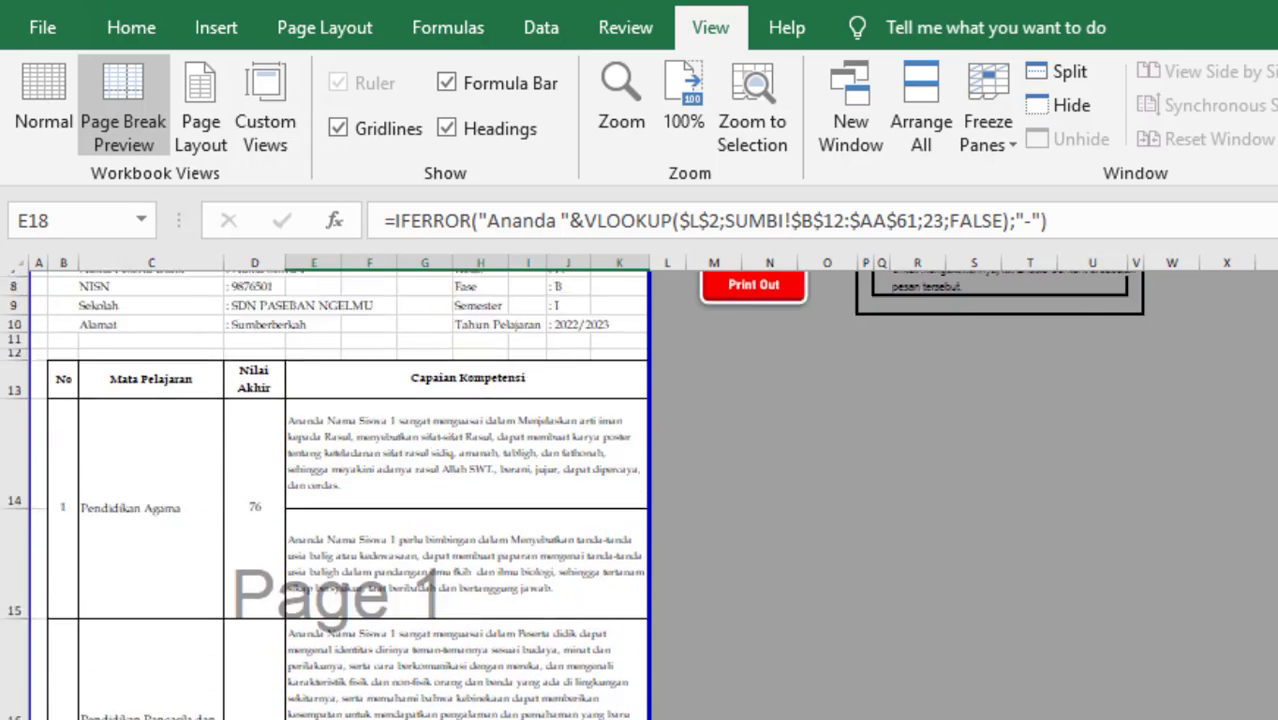
scroll(340, 495, "down", 6)
scroll(340, 495, "down", 9)
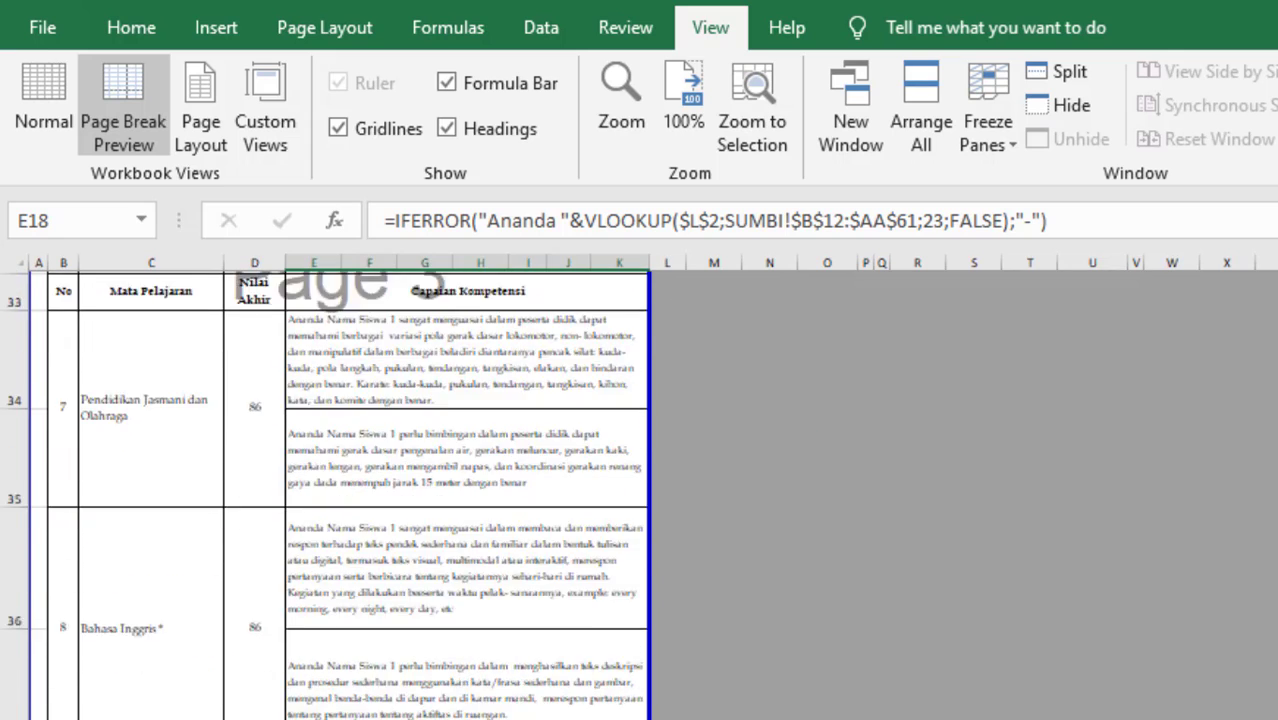
scroll(340, 495, "up", 10)
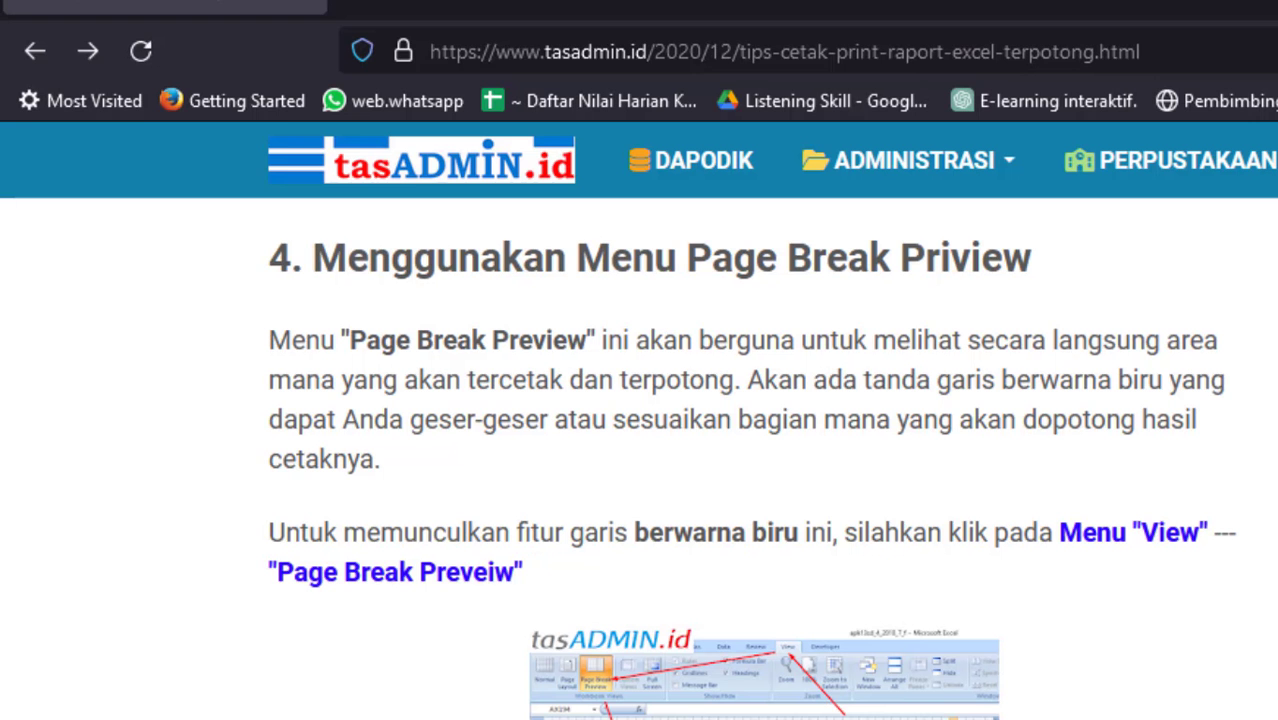
Read the rest of section 4 in the tasadmin.id article, return to Excel, and toggle the report between Page Break Preview and Normal view.
scroll(640, 450, "down", 6)
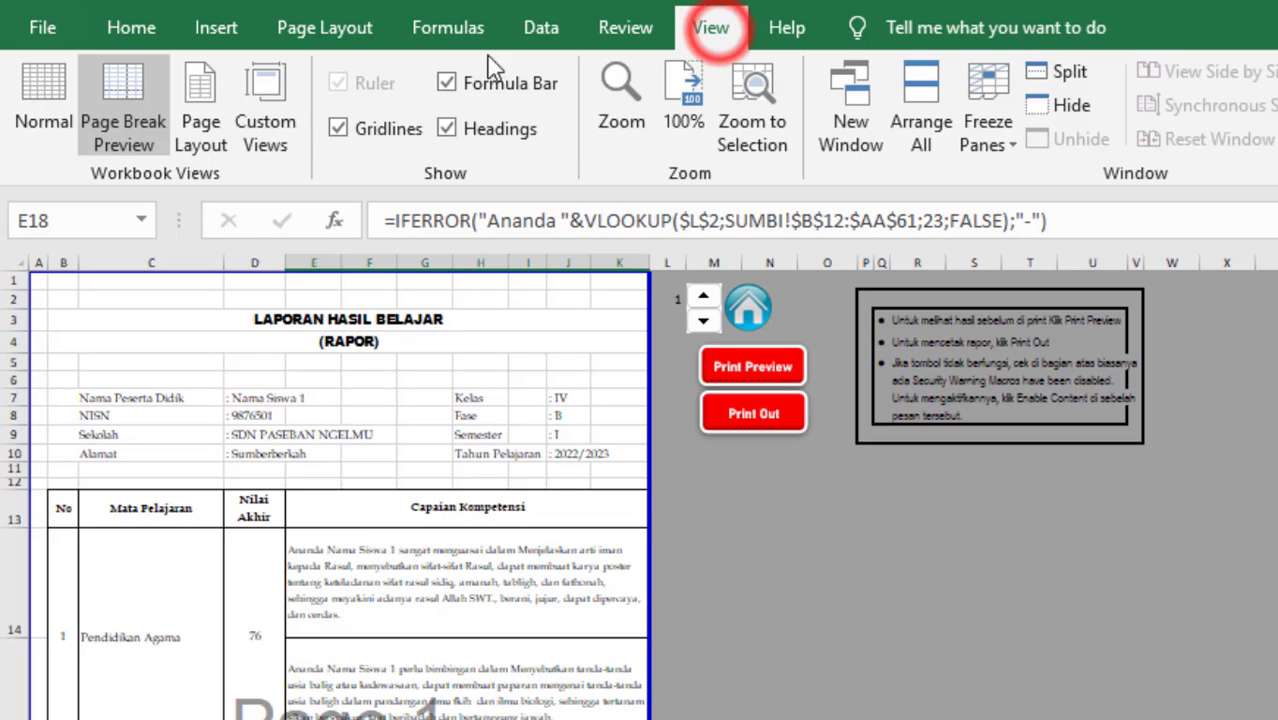
left_click(33, 95)
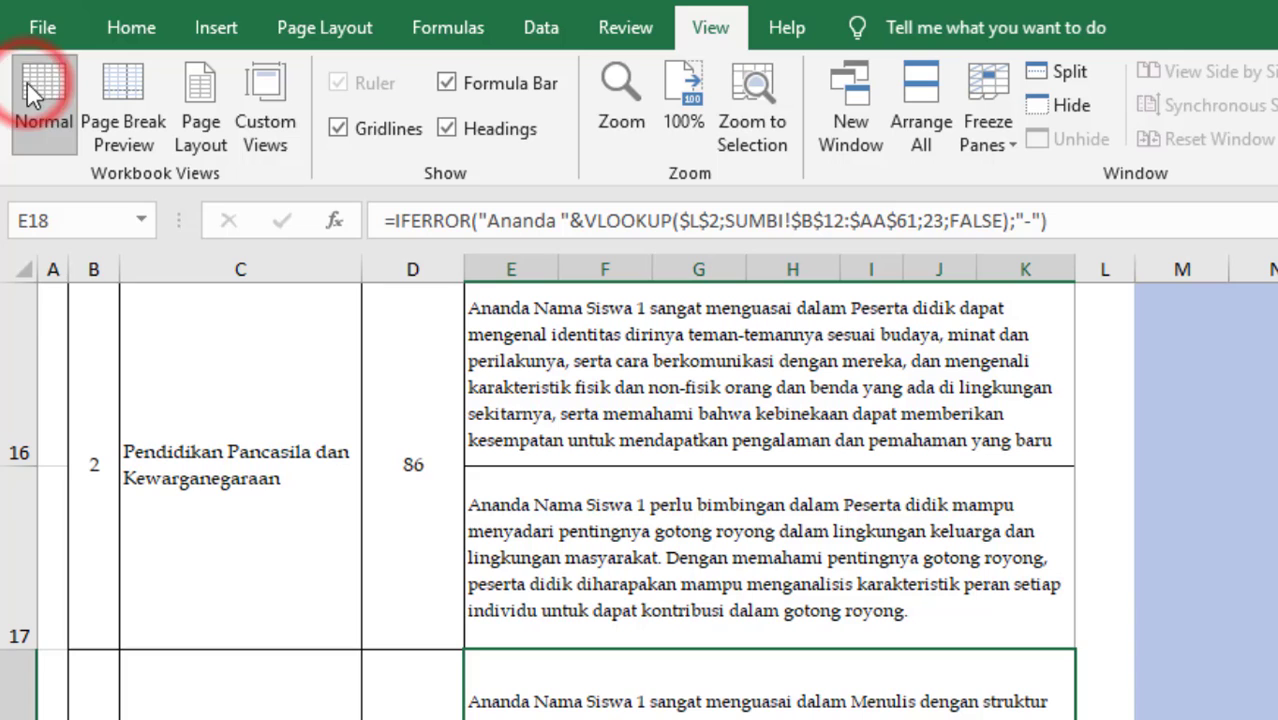
left_click(608, 442)
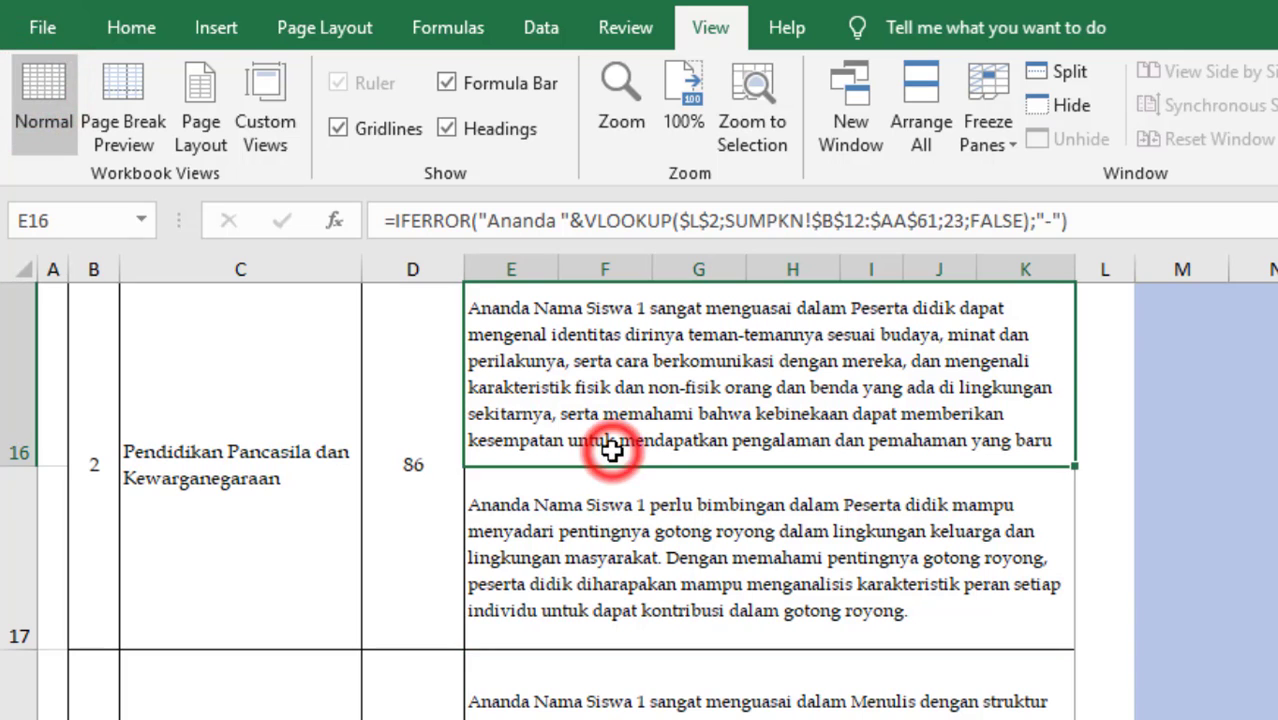
left_click(130, 148)
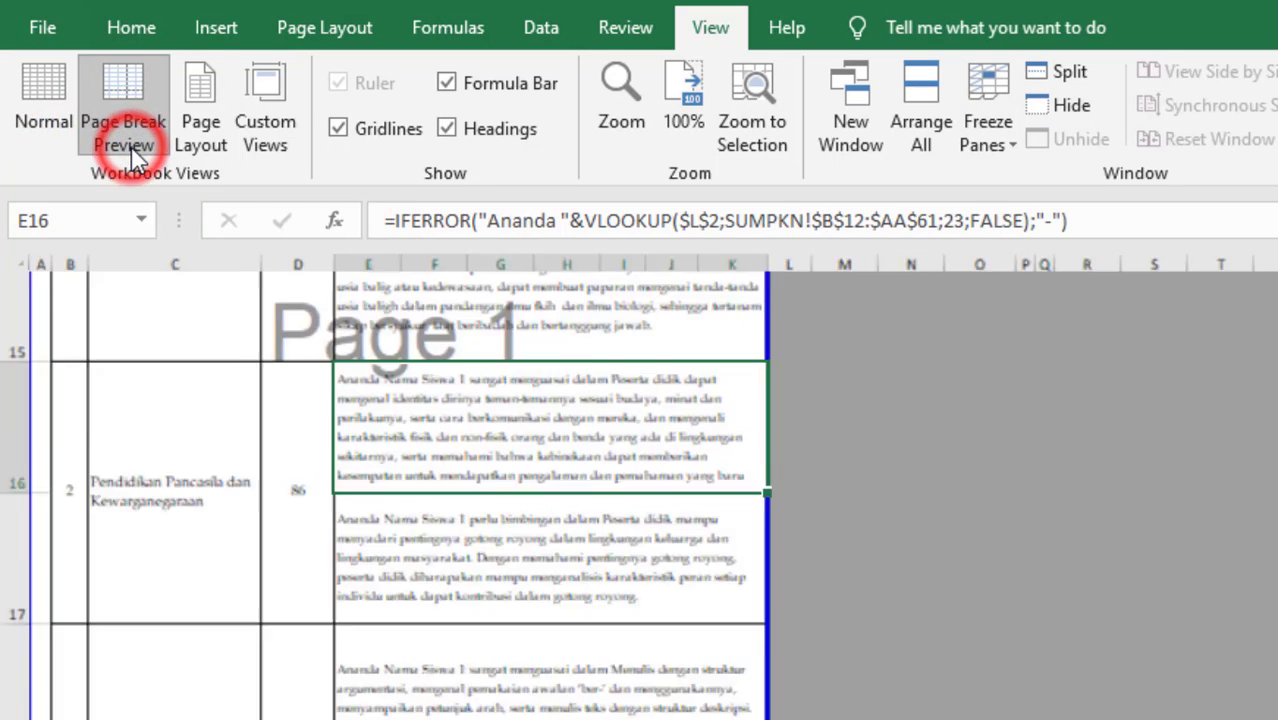
left_click(43, 103)
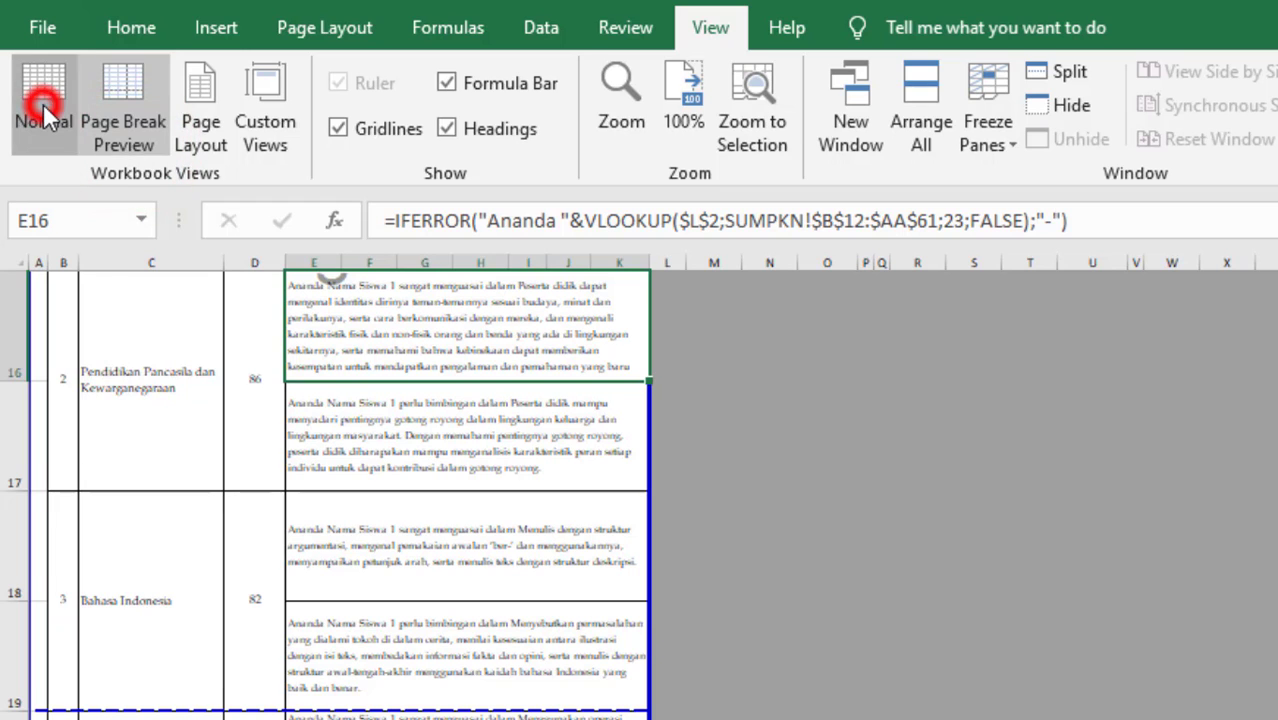
Look through the report in Normal view from row 16 down to the Bahasa Inggris rows.
key("Down")
key("Down")
key("Down")
key("Down")
key("Down")
key("Down")
key("Down")
key("Down")
key("Down")
key("Down")
key("Down")
key("Down")
key("Down")
key("Down")
key("Down")
key("Down")
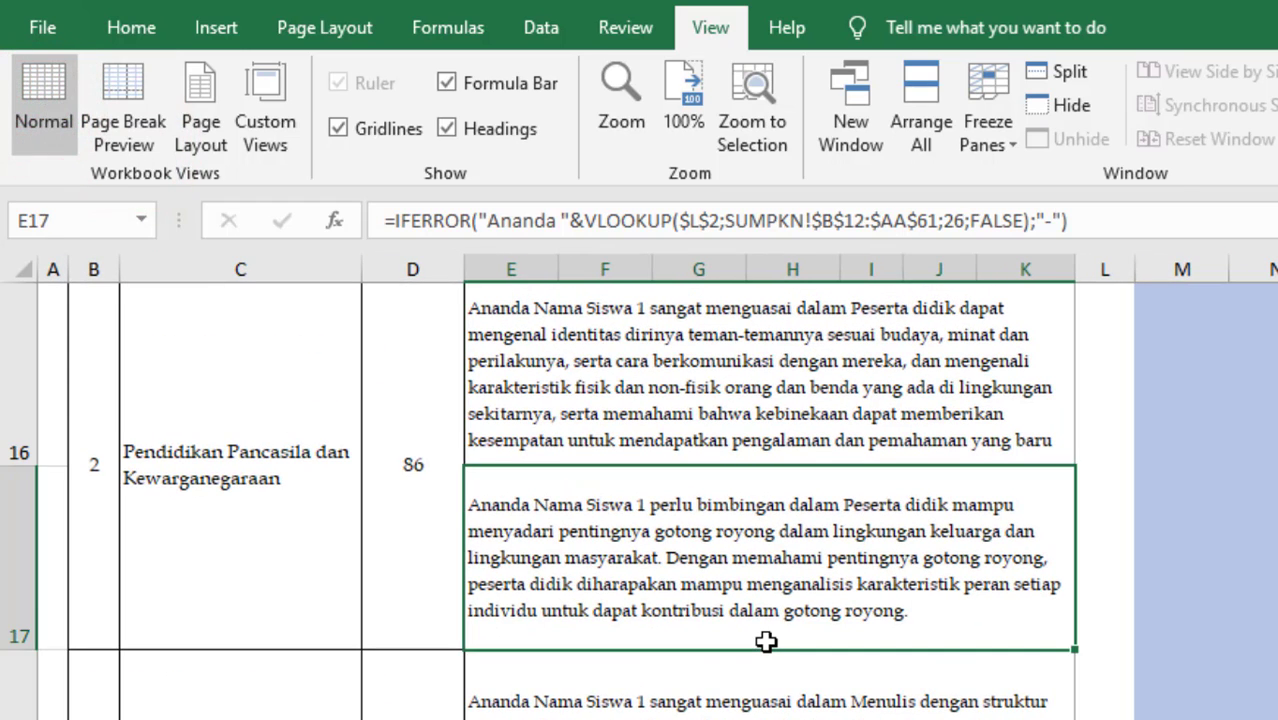
key("Down")
key("Down")
key("Down")
key("Down")
key("Down")
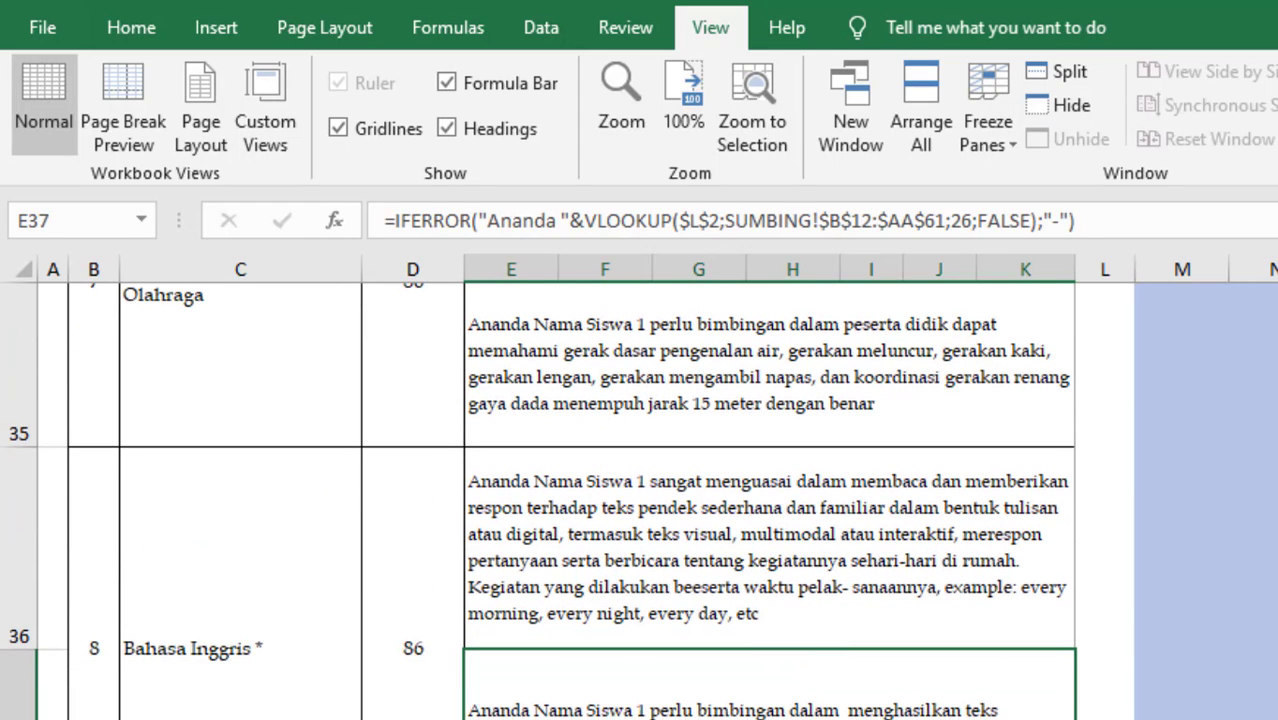
Switch to the tasadmin.id article in the browser and read section 5 on Set Print Area and Clear Print Area.
key("alt+Tab")
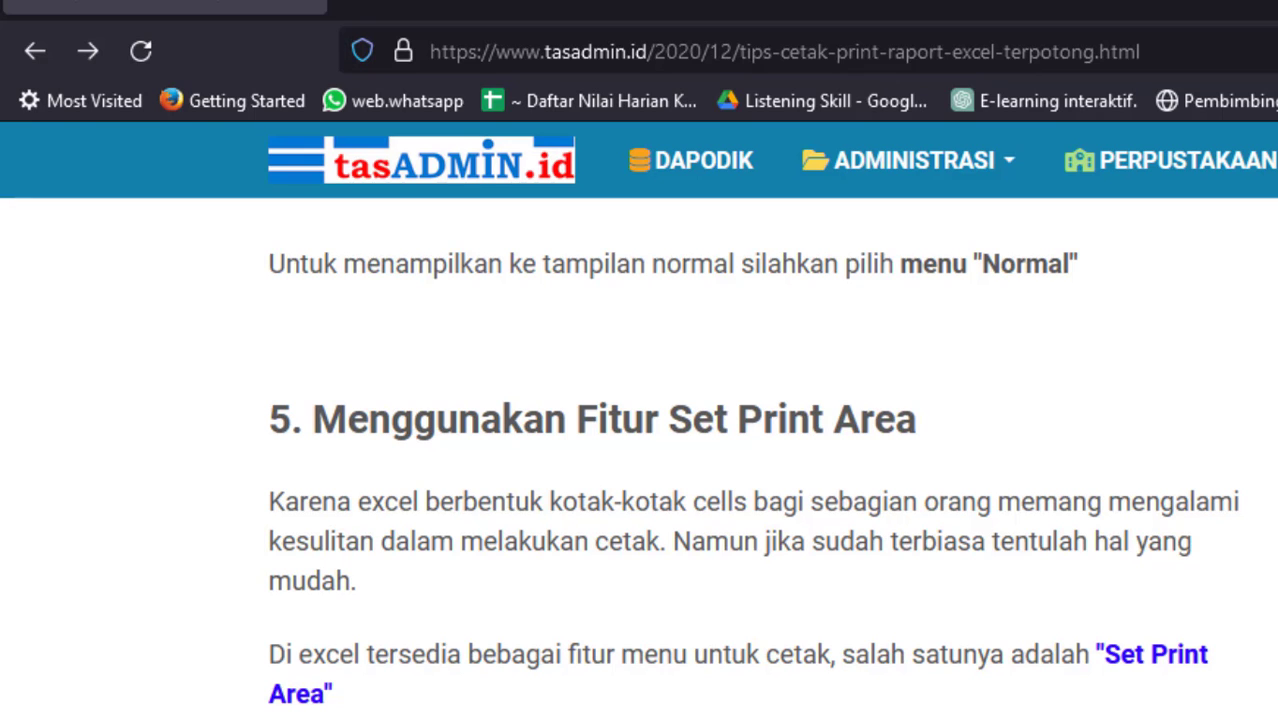
scroll(640, 450, "down", 6)
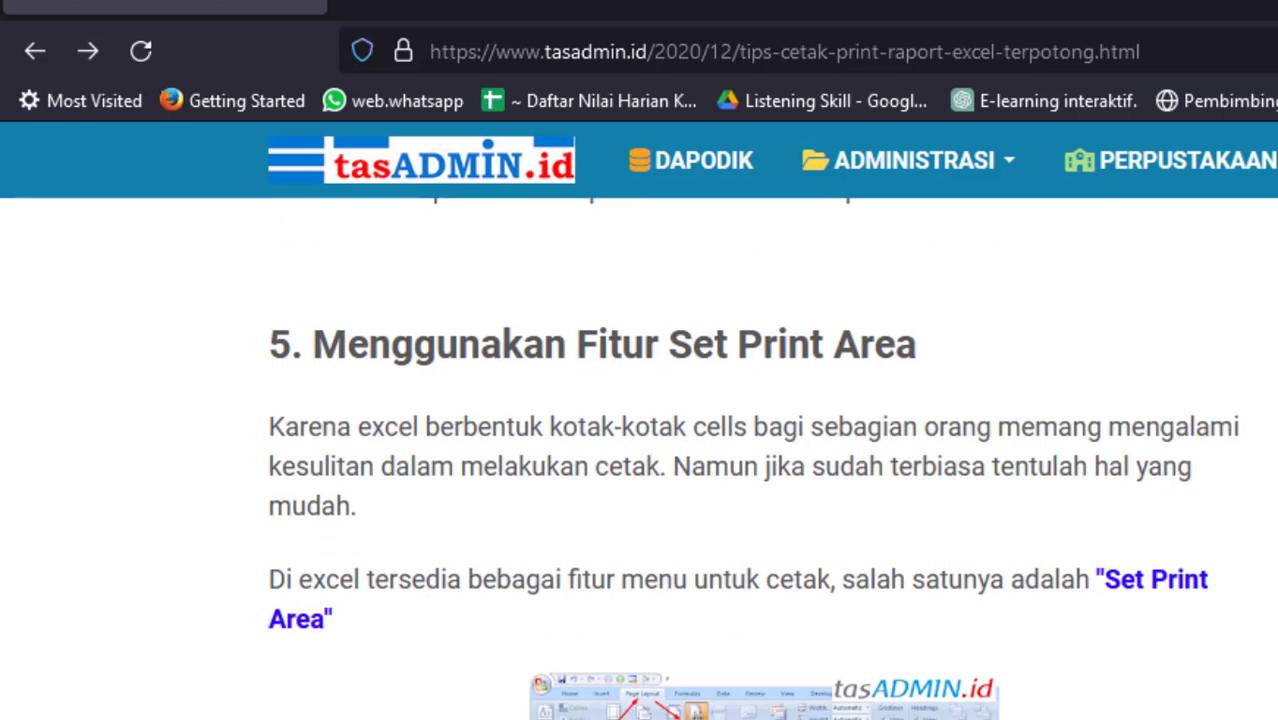
scroll(640, 450, "down", 4)
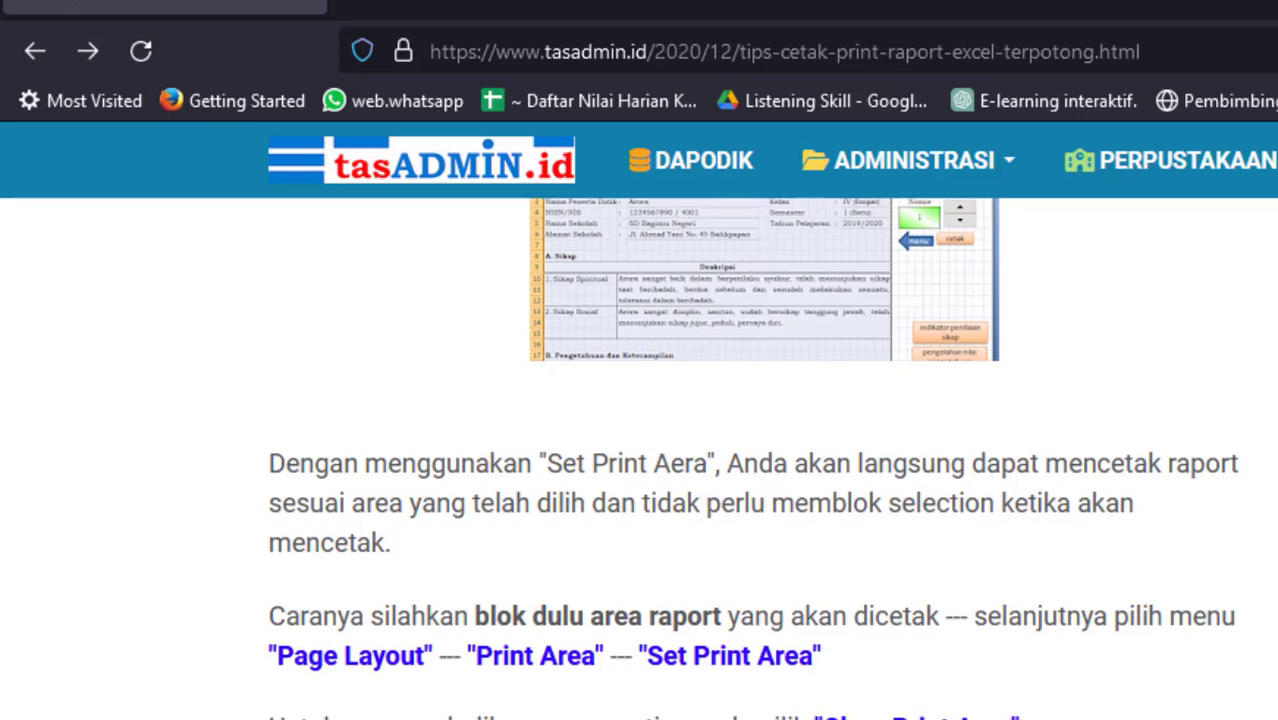
scroll(640, 450, "up", 6)
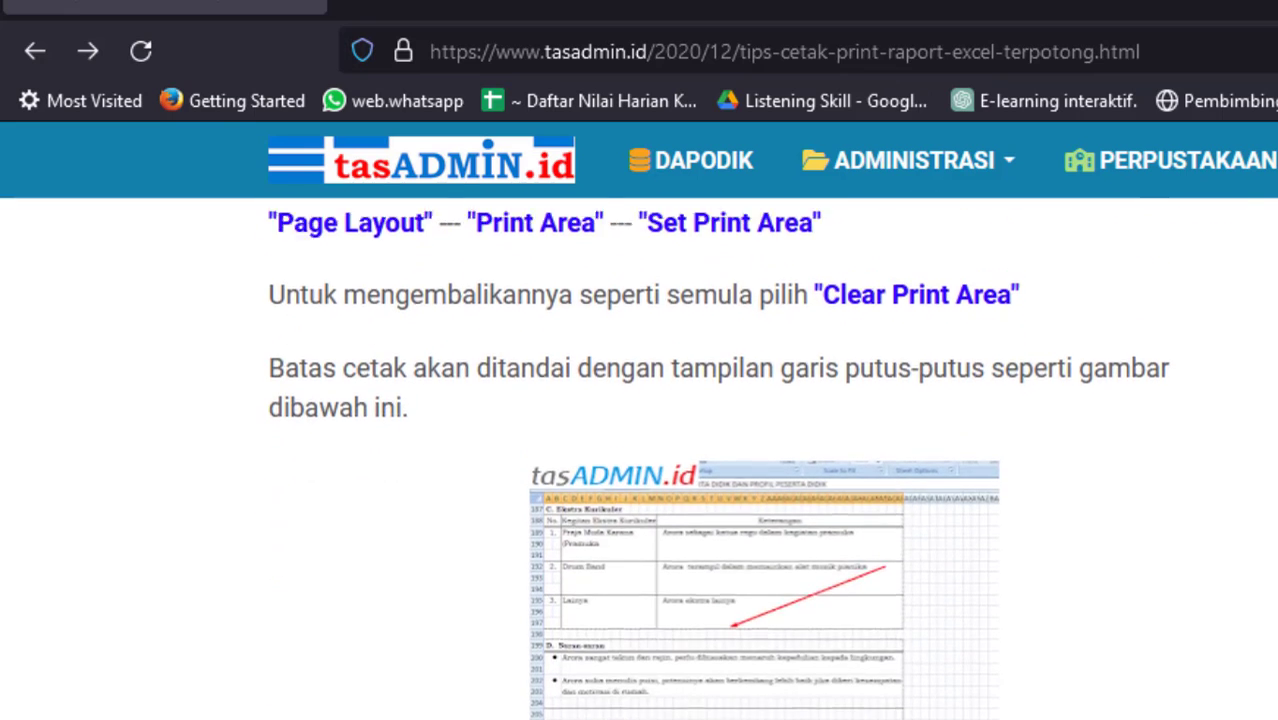
scroll(640, 450, "up", 4)
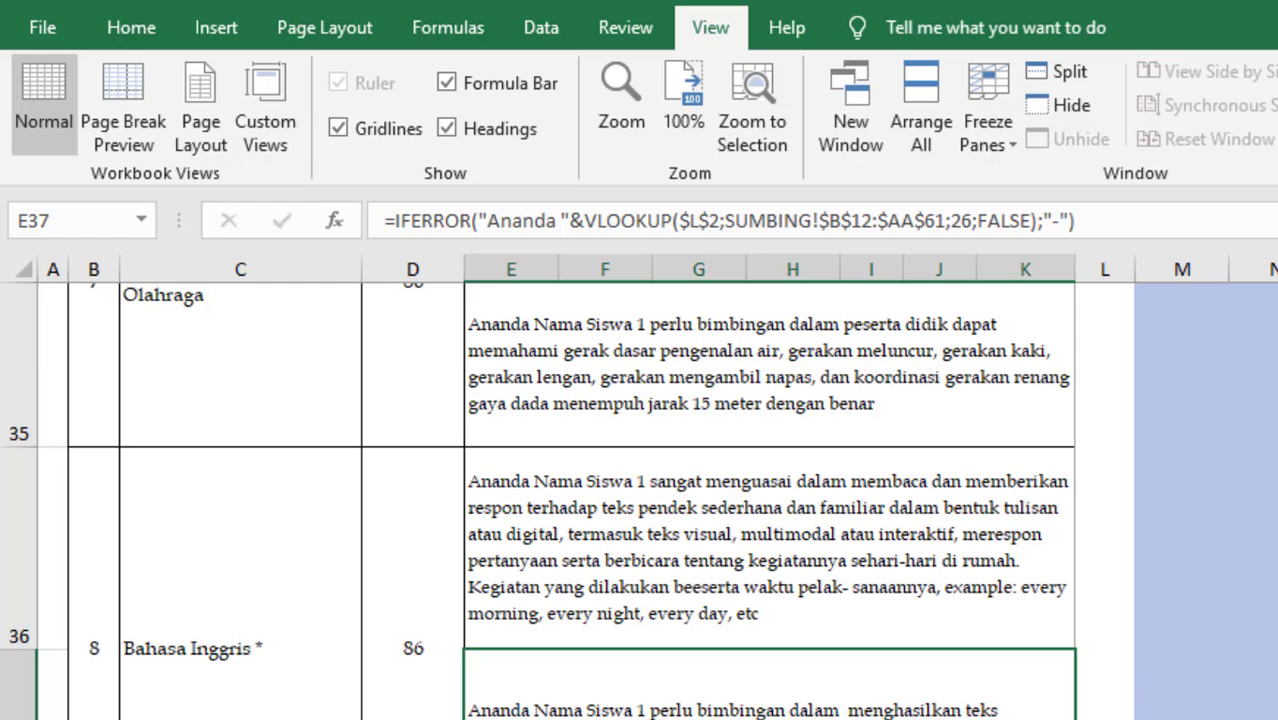
Return to the Excel report and go to cell K69, below the signature block at the end of the report.
left_click(1091, 643)
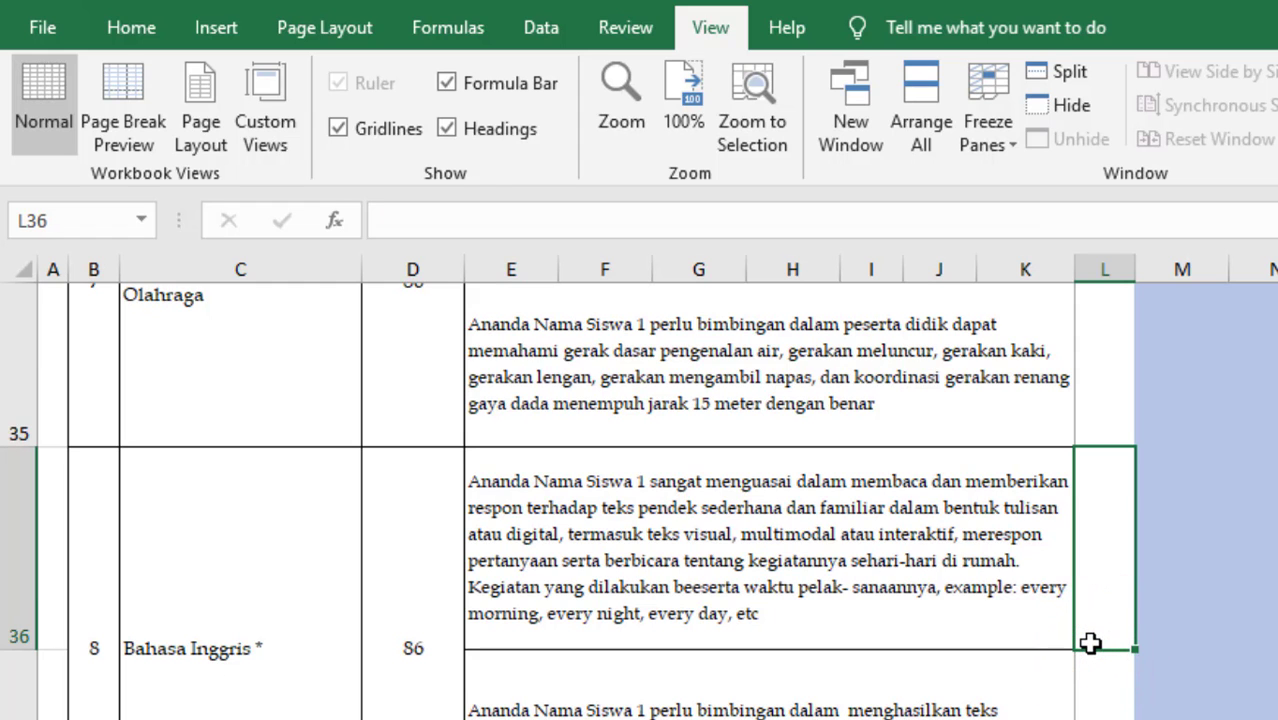
key("Down")
key("Down")
key("Down")
key("Down")
key("Down")
key("Down")
key("Down")
key("Down")
key("Down")
key("Down")
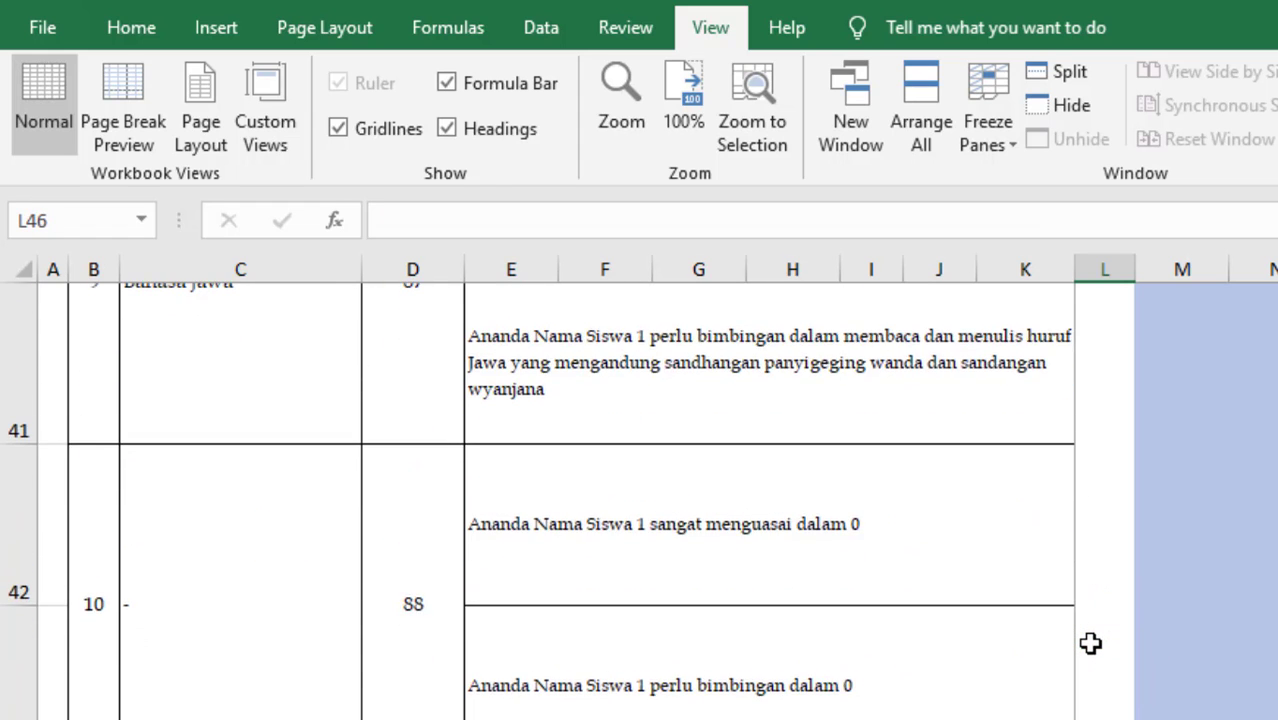
key("Down")
key("Down")
key("Down")
key("Down")
key("Down")
key("Down")
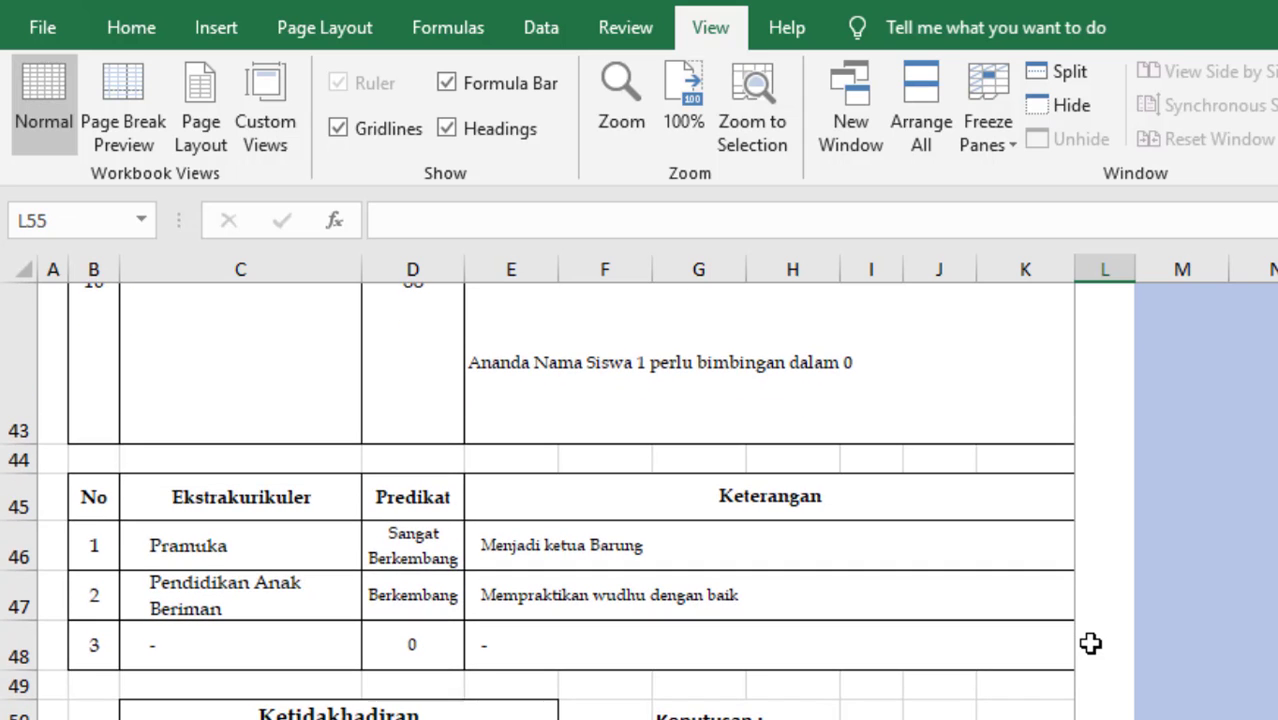
key("Down")
key("Down")
key("Down")
key("Down")
key("Down")
key("Down")
key("Down")
key("Down")
key("Down")
key("Down")
key("Down")
key("Down")
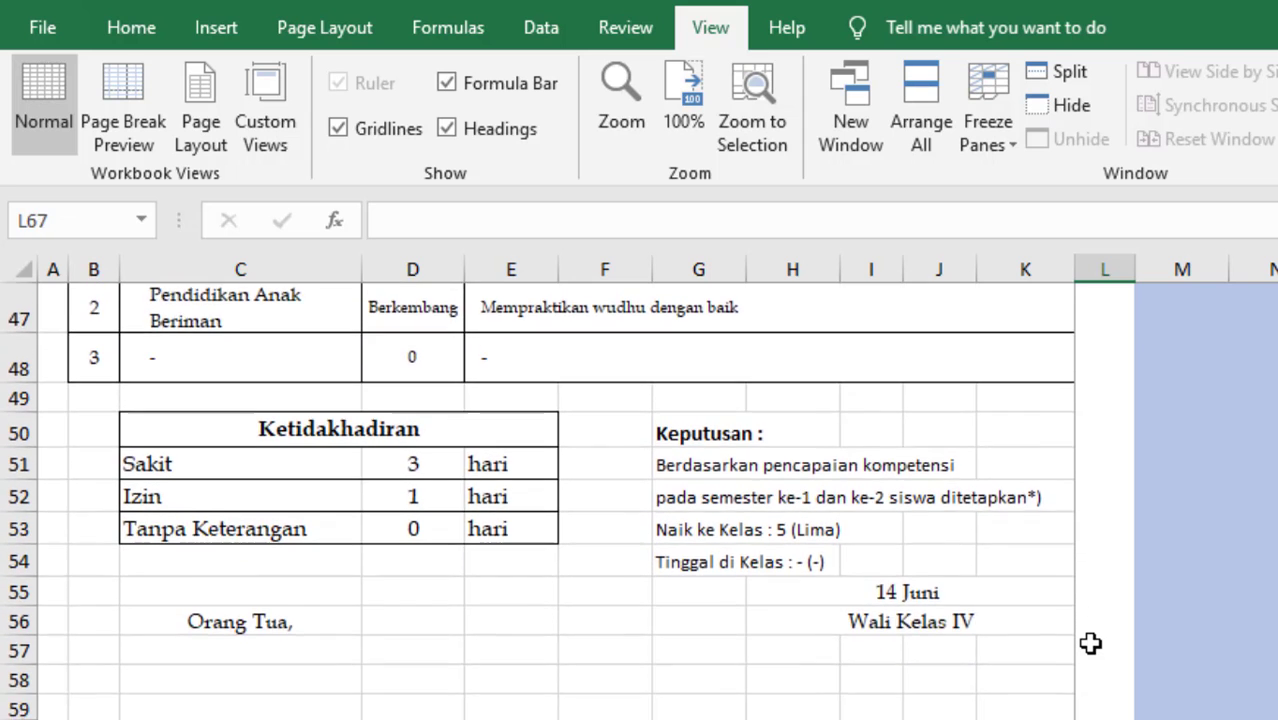
key("Down")
key("Down")
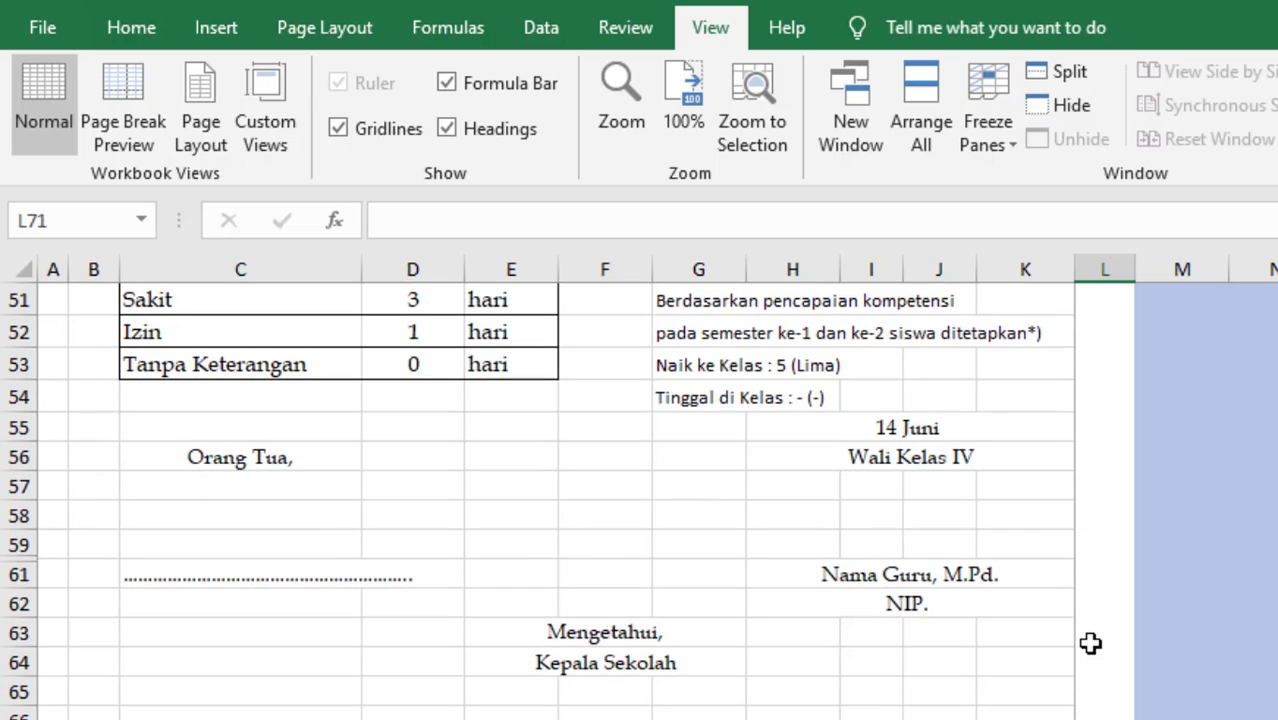
key("Up")
key("Up")
key("Left")
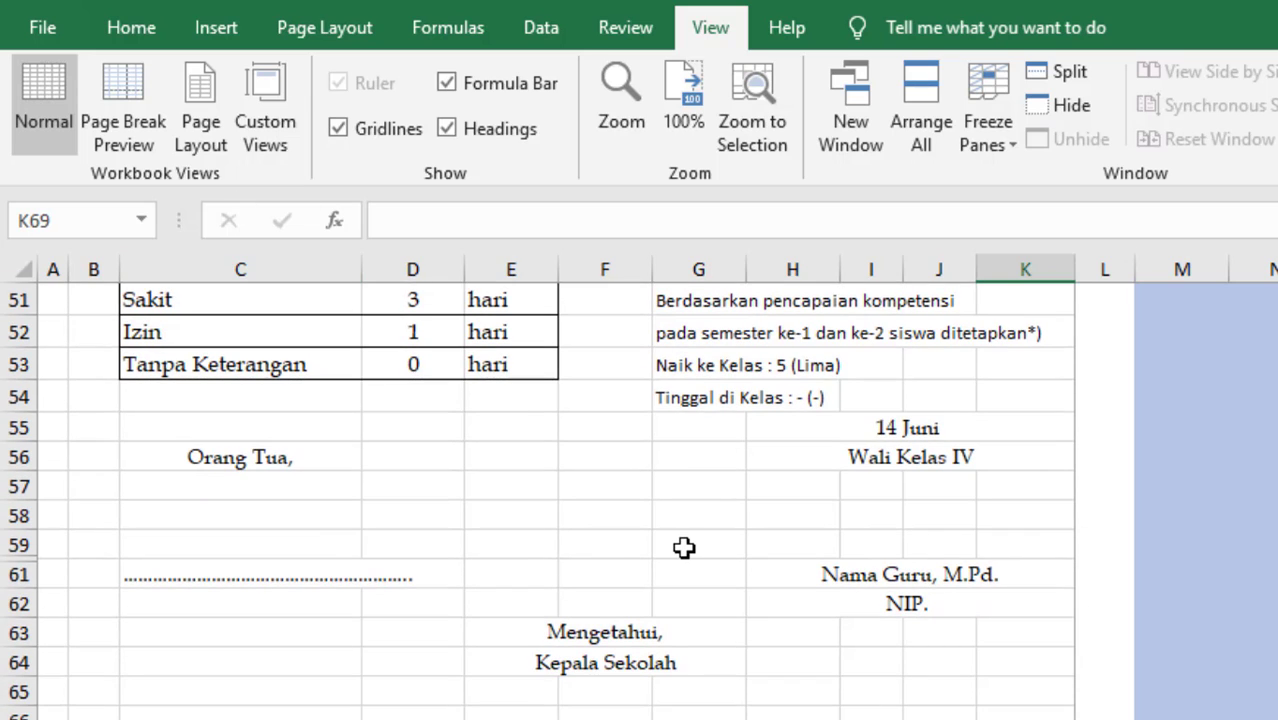
key("Left")
key("Right")
Select the whole report range A1:K69, extending the selection from K69 across to column A and up to row 1.
key("shift+Left")
key("shift+Left")
key("shift+Left")
key("shift+Left")
key("shift+Left")
key("shift+Left")
key("shift+Left")
key("shift+Left")
key("shift+Left")
key("shift+Left")
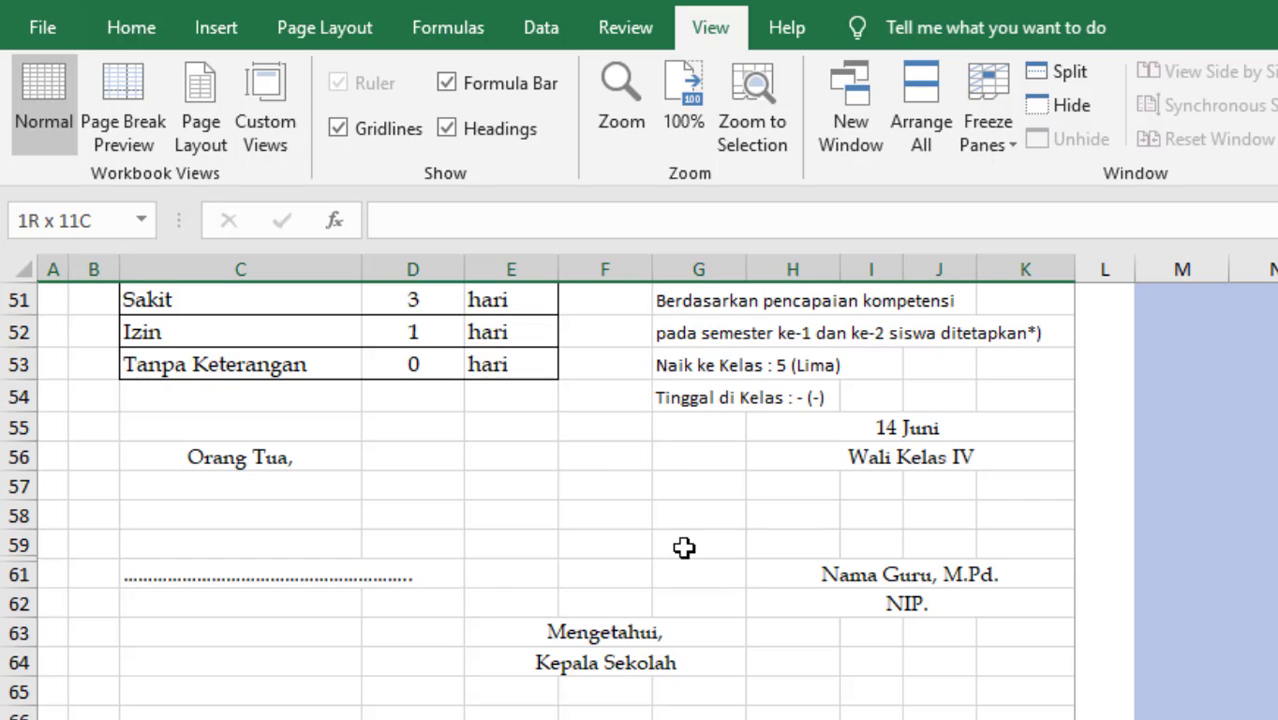
key("shift+Up")
key("shift+Up")
key("shift+Up")
key("shift+Up")
key("shift+Up")
key("shift+Up")
key("shift+Up")
key("shift+Up")
key("shift+Up")
key("shift+Up")
key("shift+Up")
key("shift+Up")
key("shift+Up")
key("shift+Up")
key("shift+Up")
key("shift+Up")
key("shift+Up")
key("shift+Up")
key("shift+Up")
key("shift+Up")
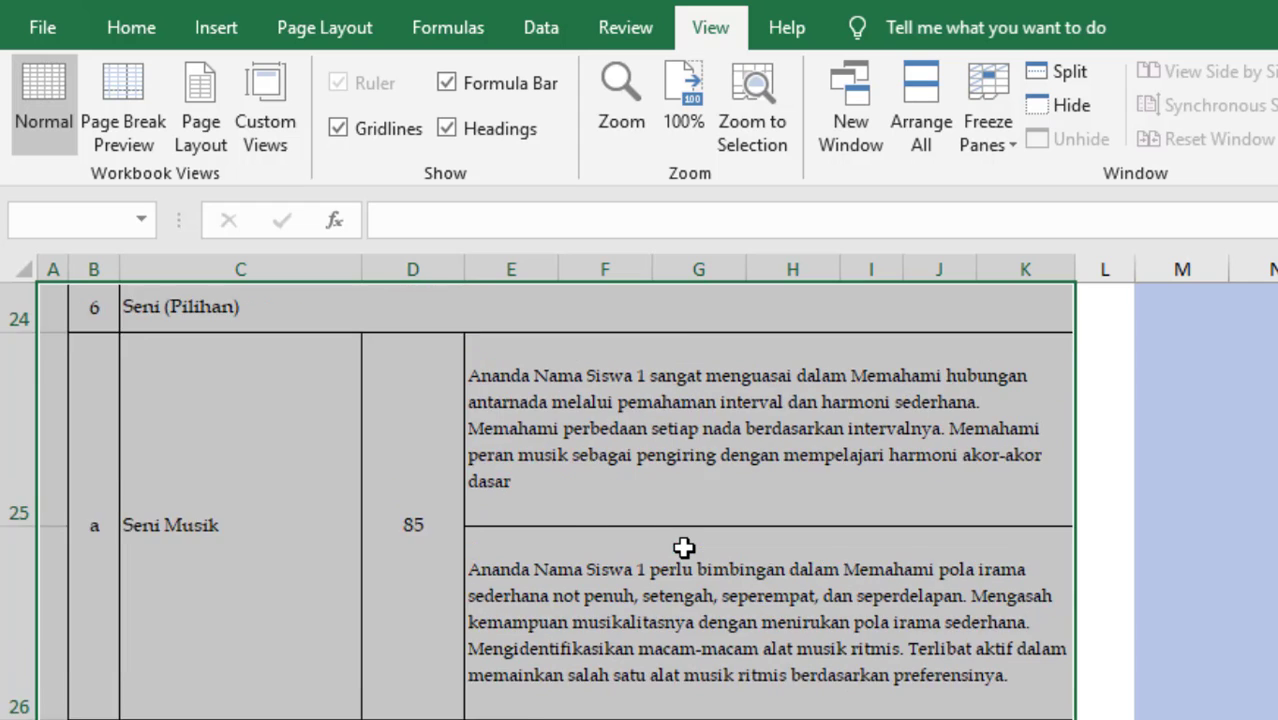
key("shift+Up")
key("shift+Up")
key("shift+Up")
key("shift+Up")
key("shift+Up")
key("shift+Up")
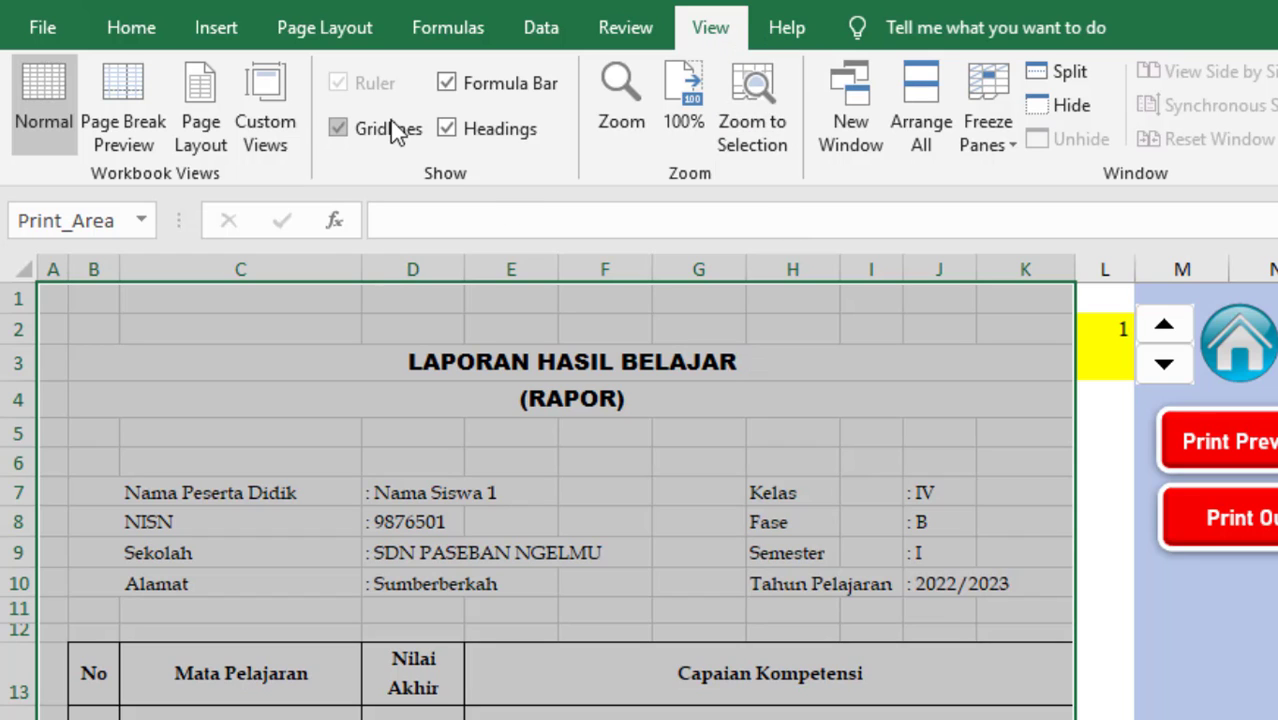
Consult the article's Set Print Area section, then open and close the print area options for the selected report range A1:K69.
left_click(150, 20)
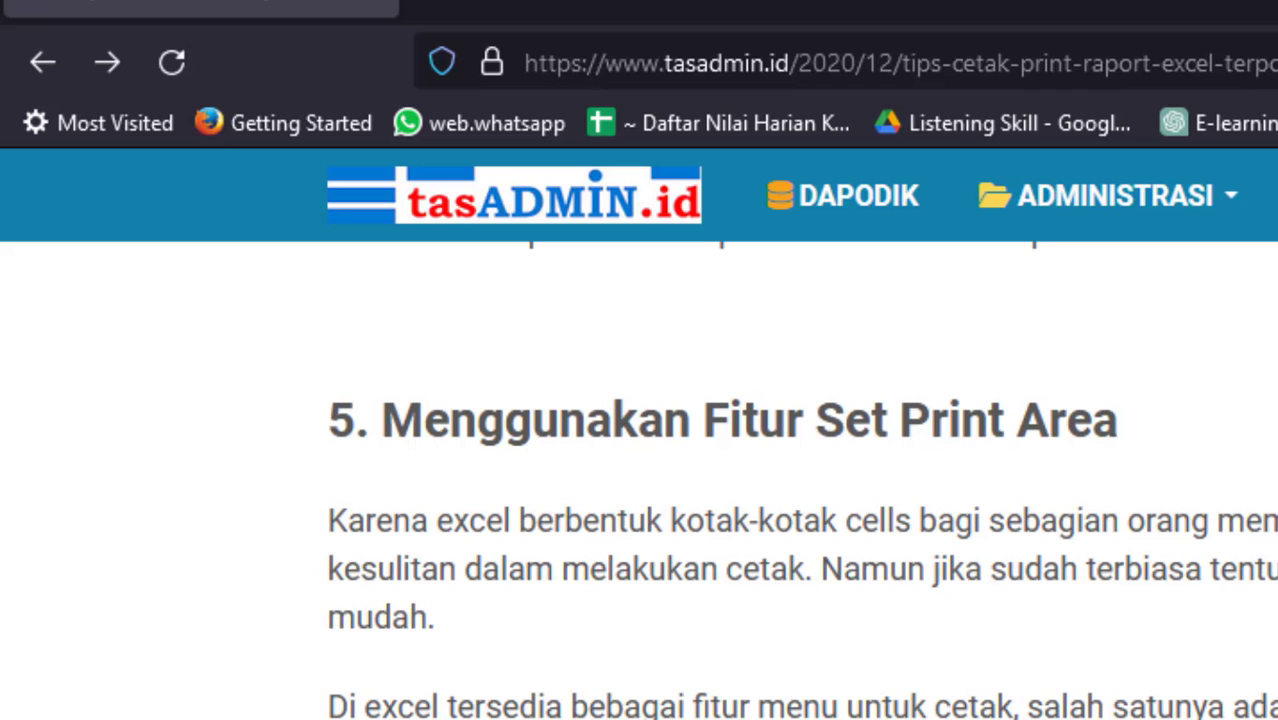
scroll(800, 480, "down", 8)
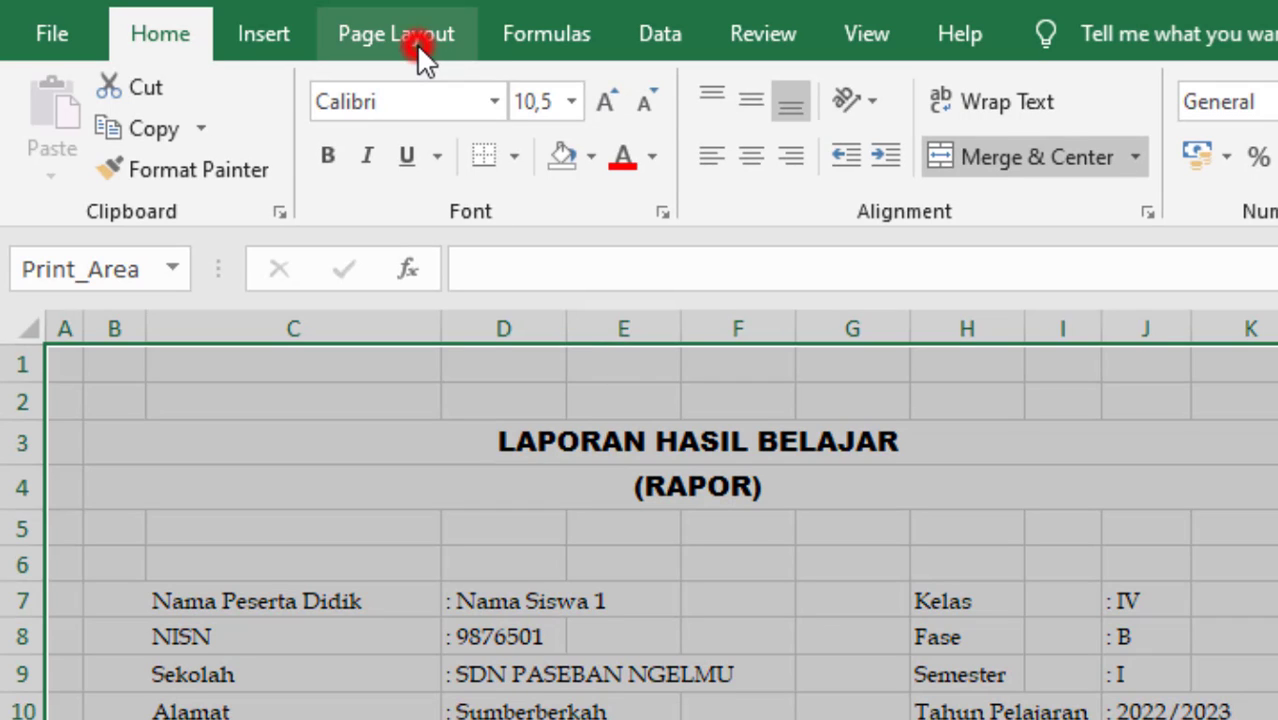
left_click(418, 46)
left_click(576, 177)
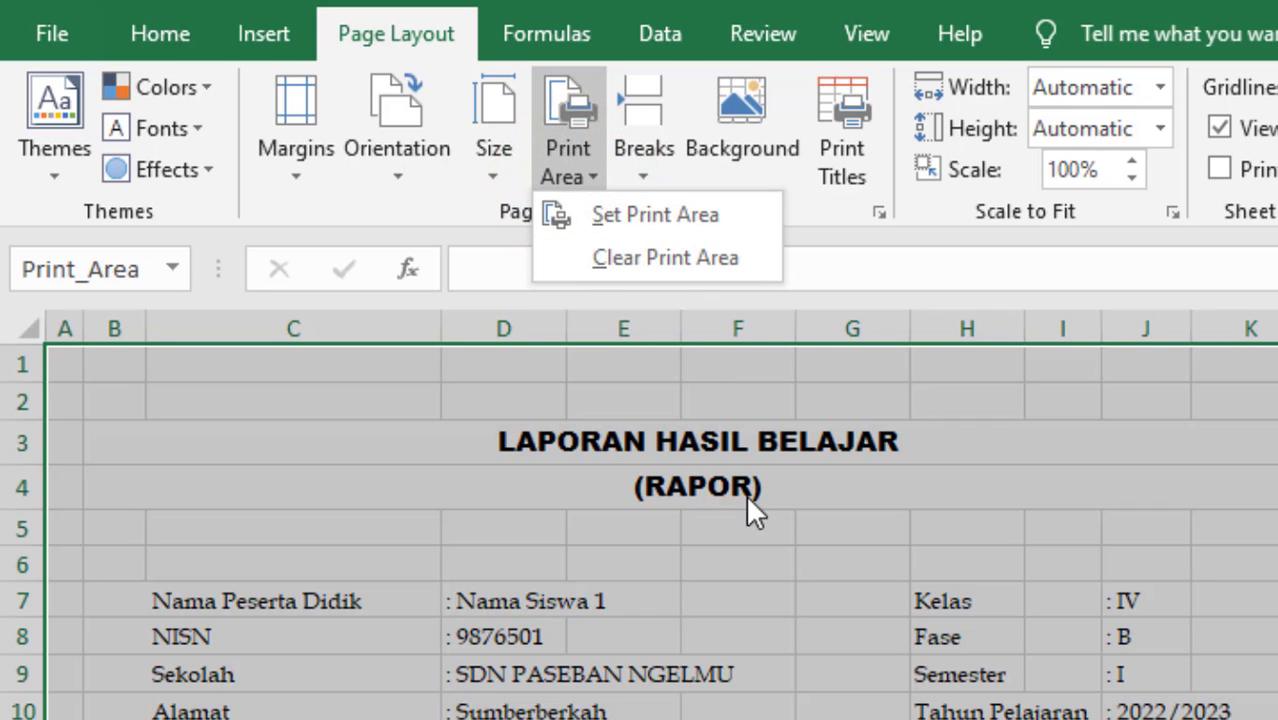
left_click(981, 652)
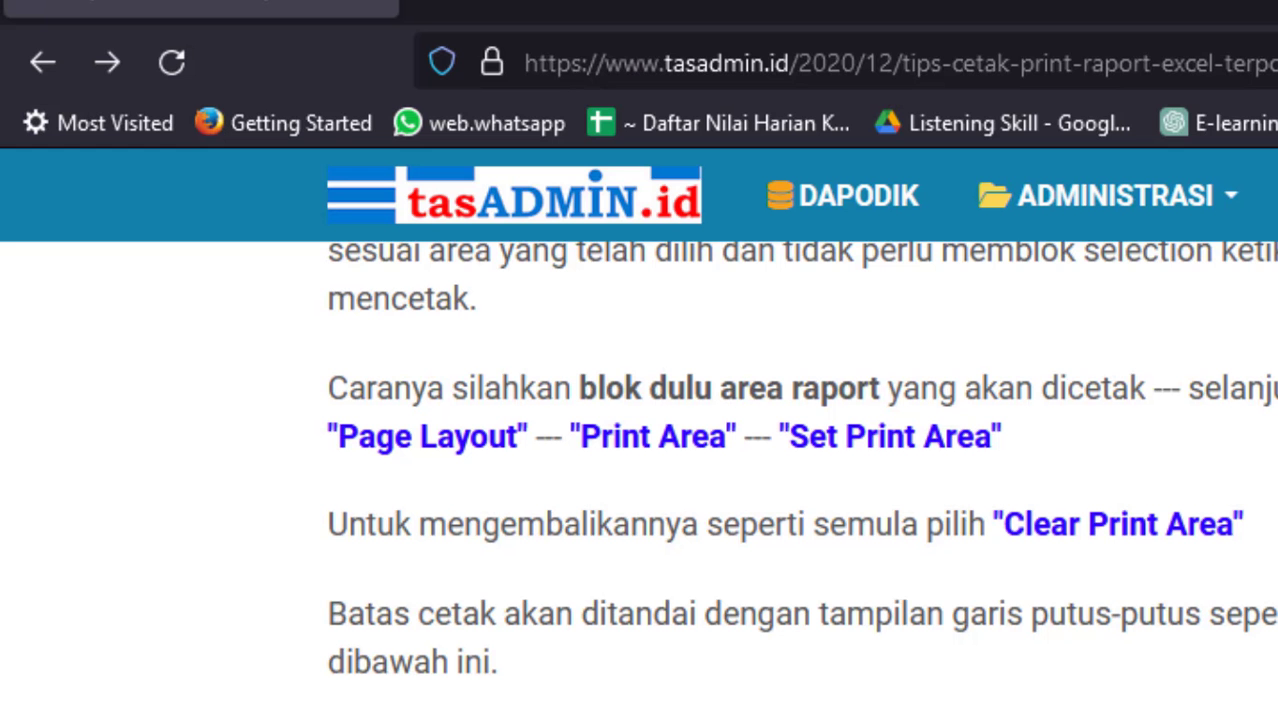
Read section 6 of the tasadmin.id article on adjusting column widths and row heights and hiding unused rows.
scroll(800, 480, "down", 10)
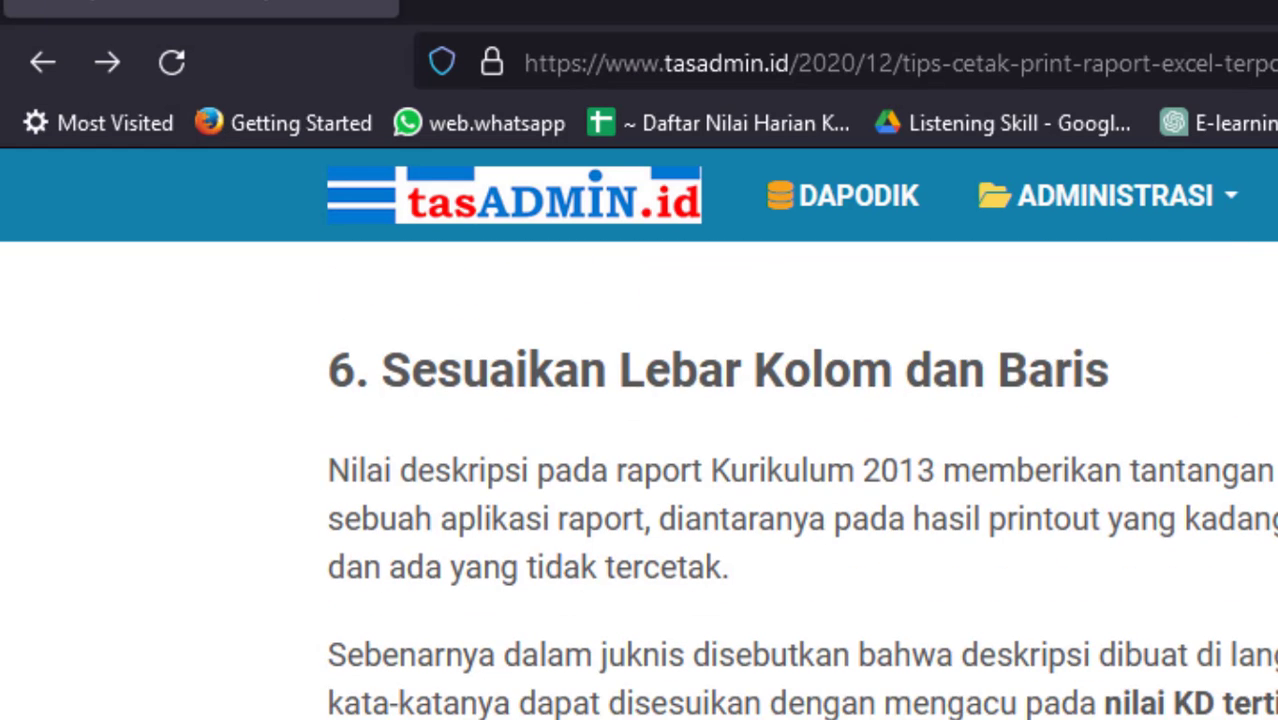
scroll(800, 480, "down", 8)
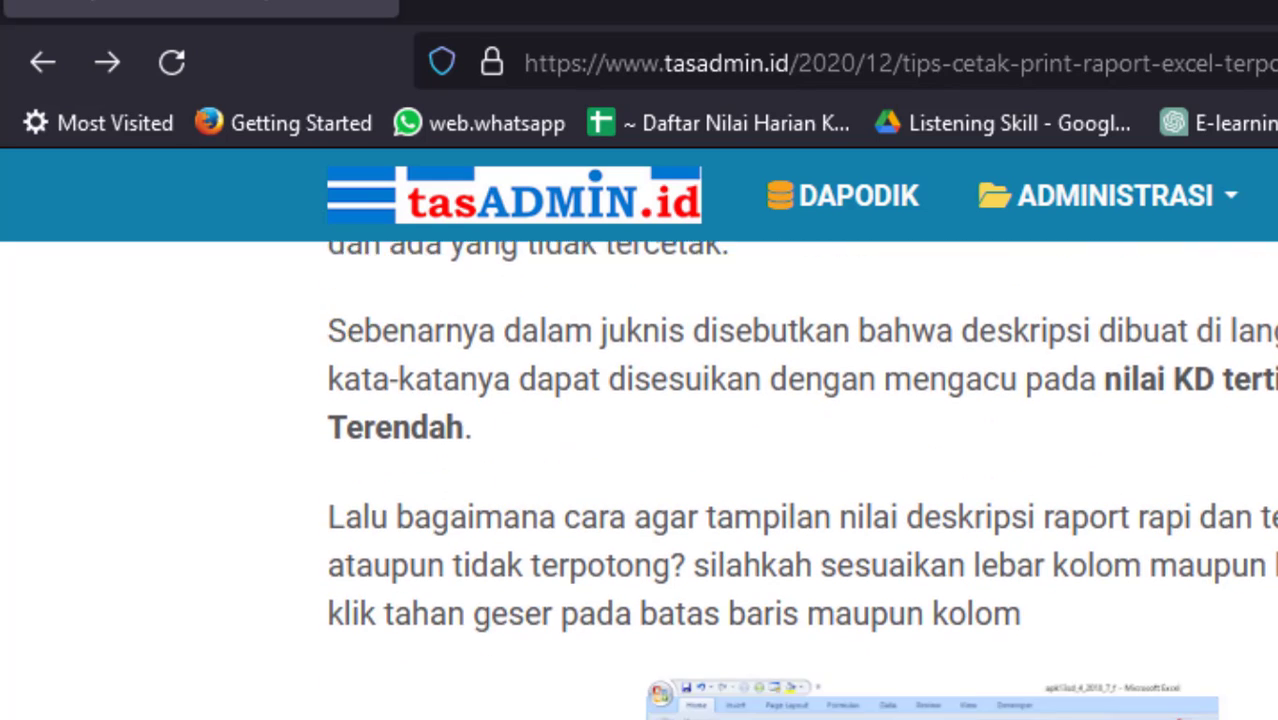
scroll(800, 480, "down", 4)
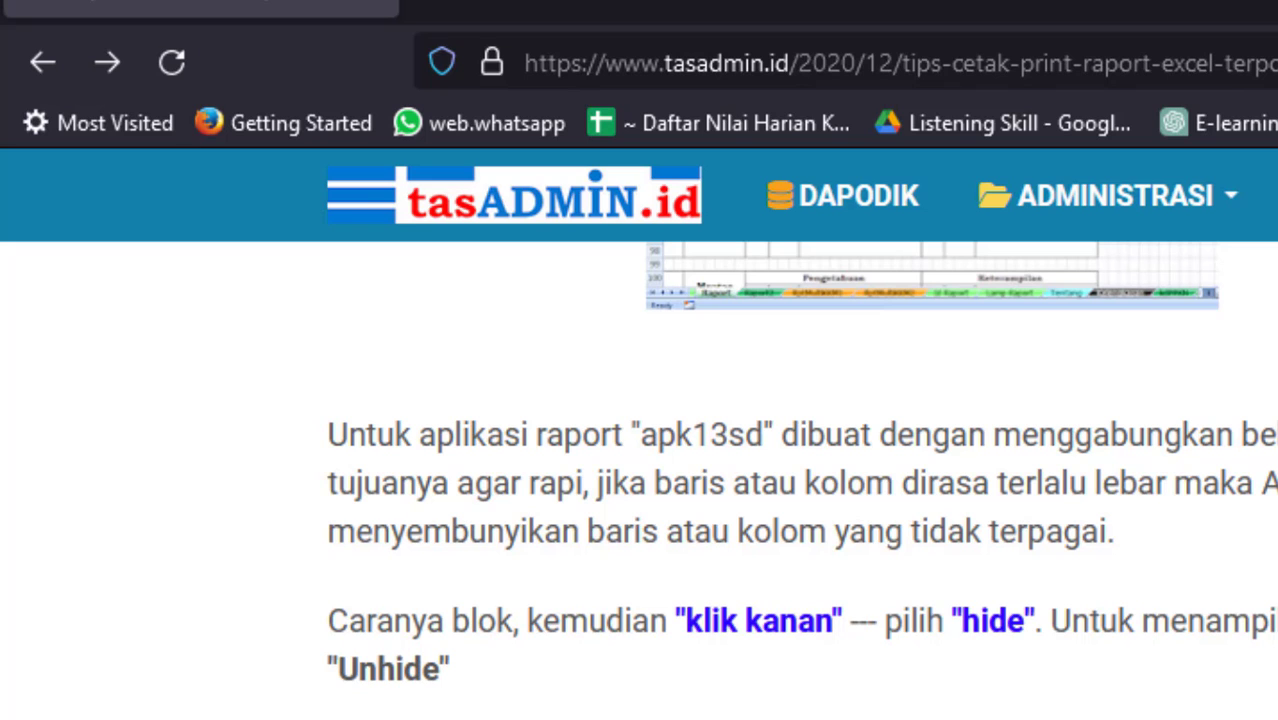
Return to the Excel report and look through the subject rows from the top down to the repeated table header in row 33.
key("alt+Tab")
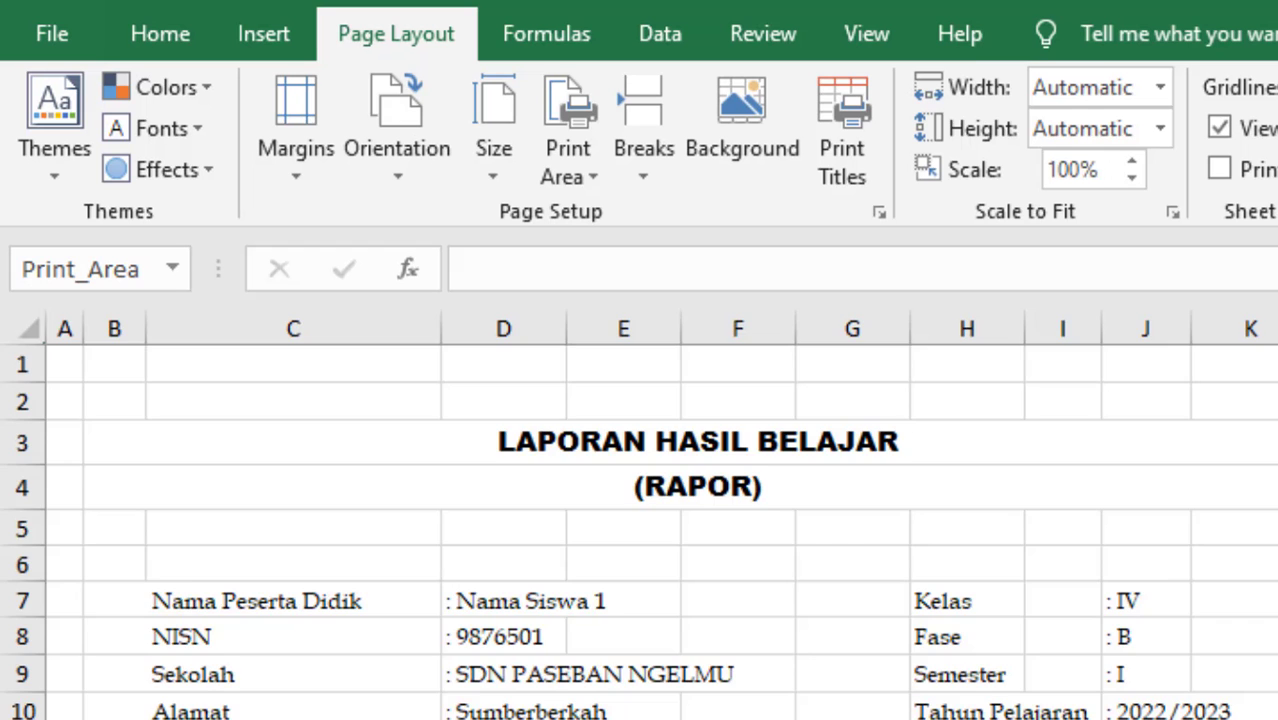
key("Down")
key("Down")
key("Down")
key("Down")
key("Down")
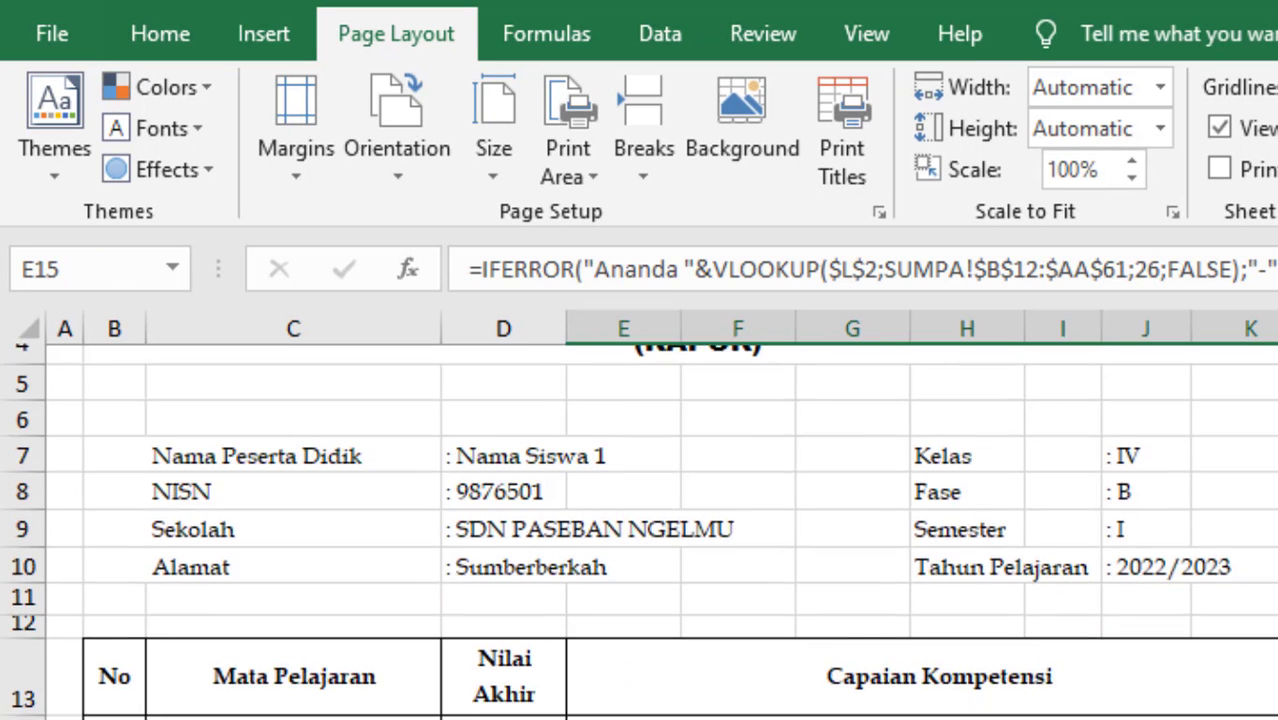
key("Down")
key("Down")
key("Down")
key("Down")
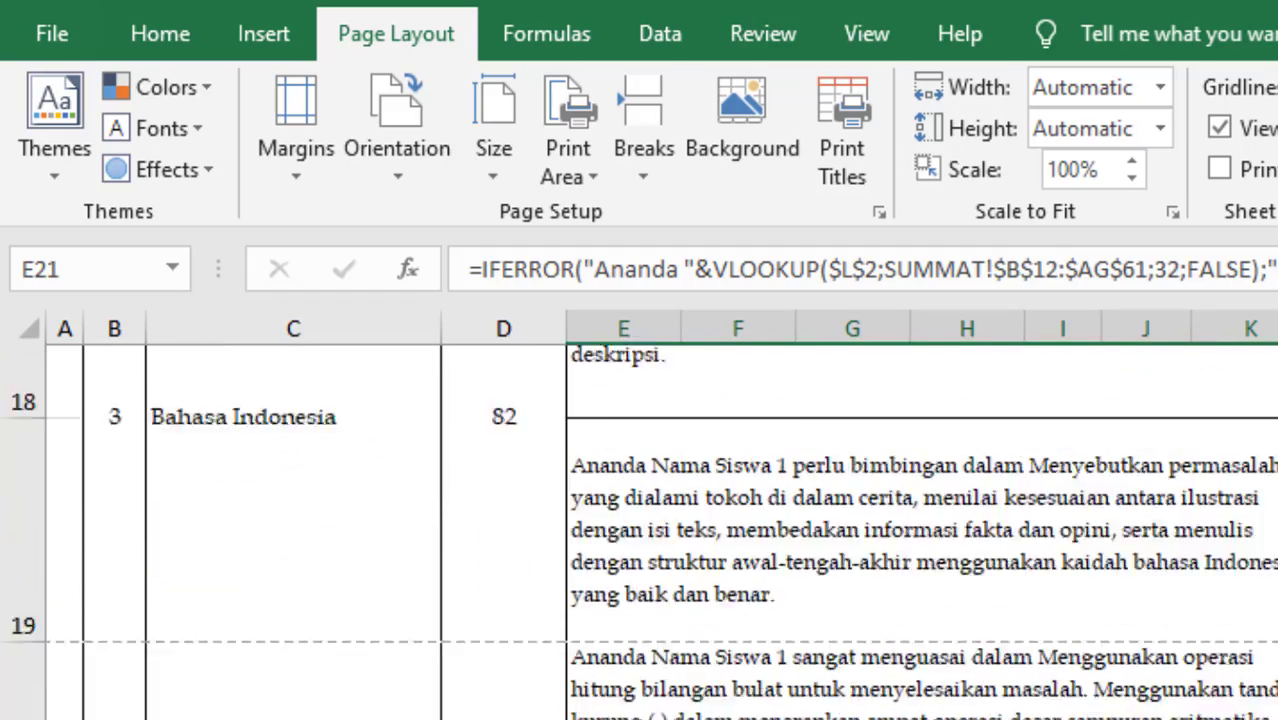
key("Down")
key("Down")
key("Down")
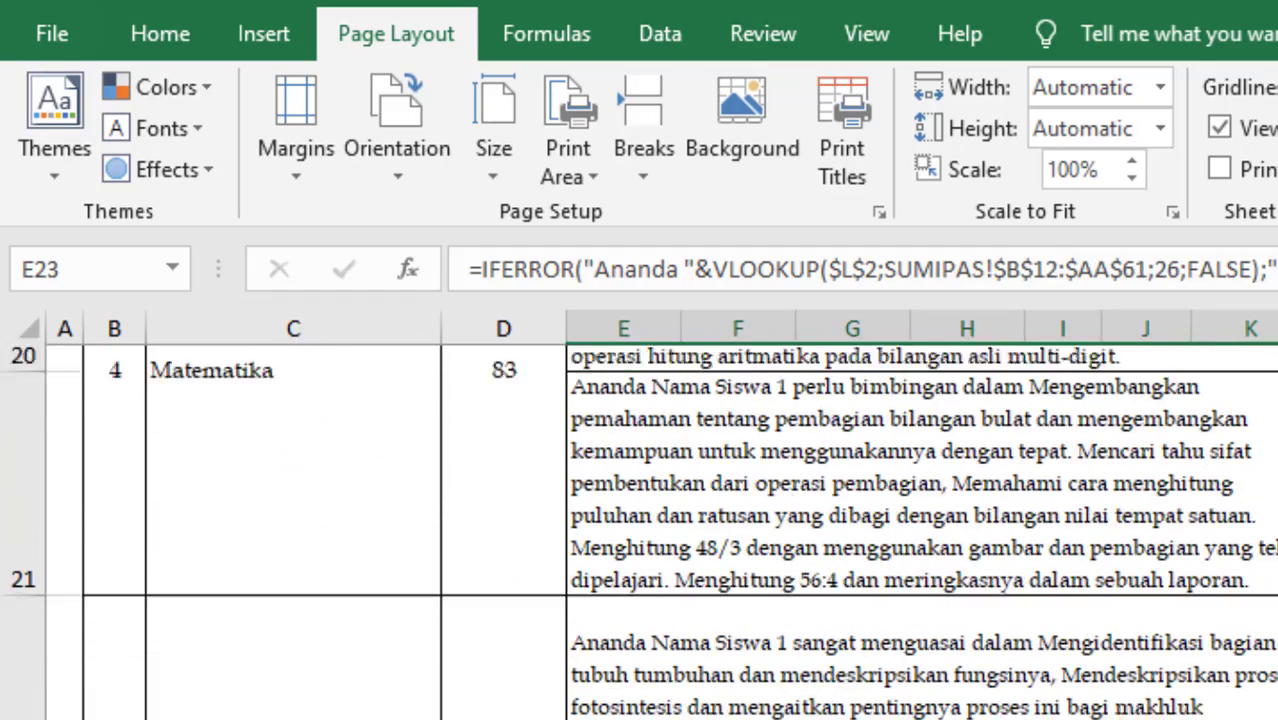
key("Down")
key("Down")
key("Down")
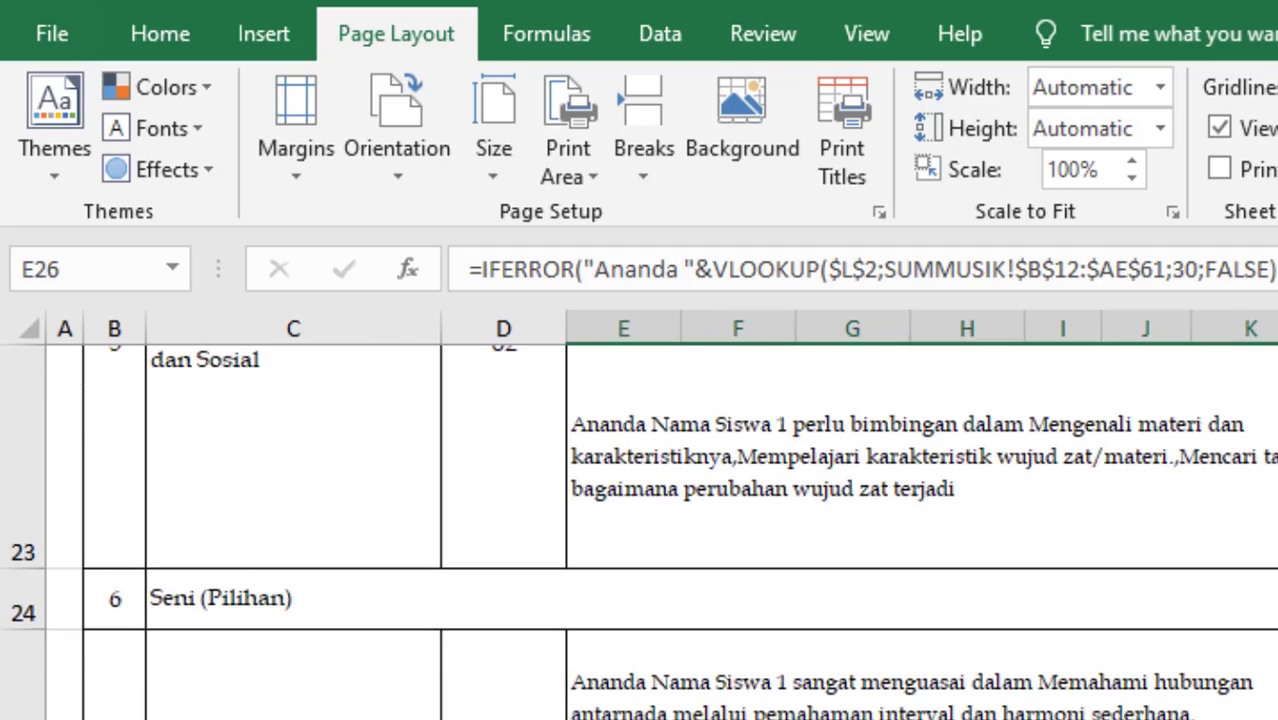
key("Down")
key("Down")
key("Down")
key("Down")
key("Down")
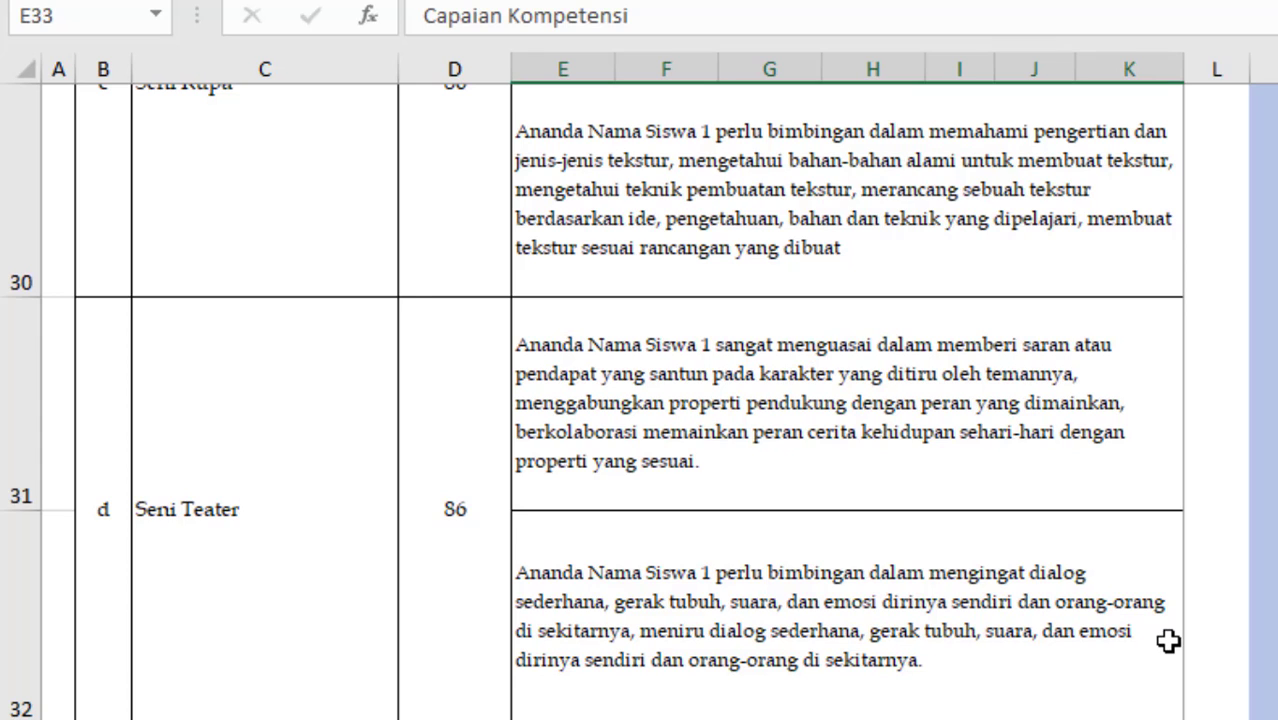
Review the Seni (Pilihan) section in rows 24 to 32, covering Seni Musik, Seni Tari, Seni Rupa and Seni Teater.
key("Up")
key("Up")
key("Up")
key("Up")
key("Up")
key("Up")
key("Up")
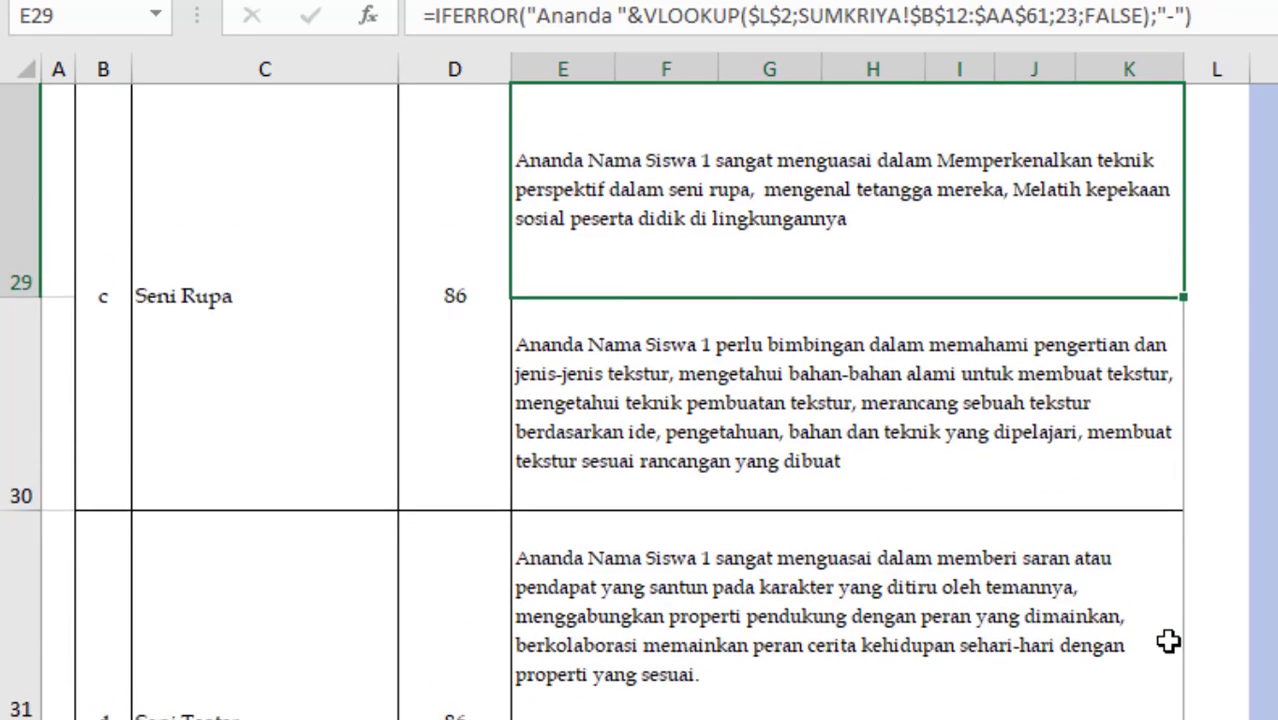
key("Up")
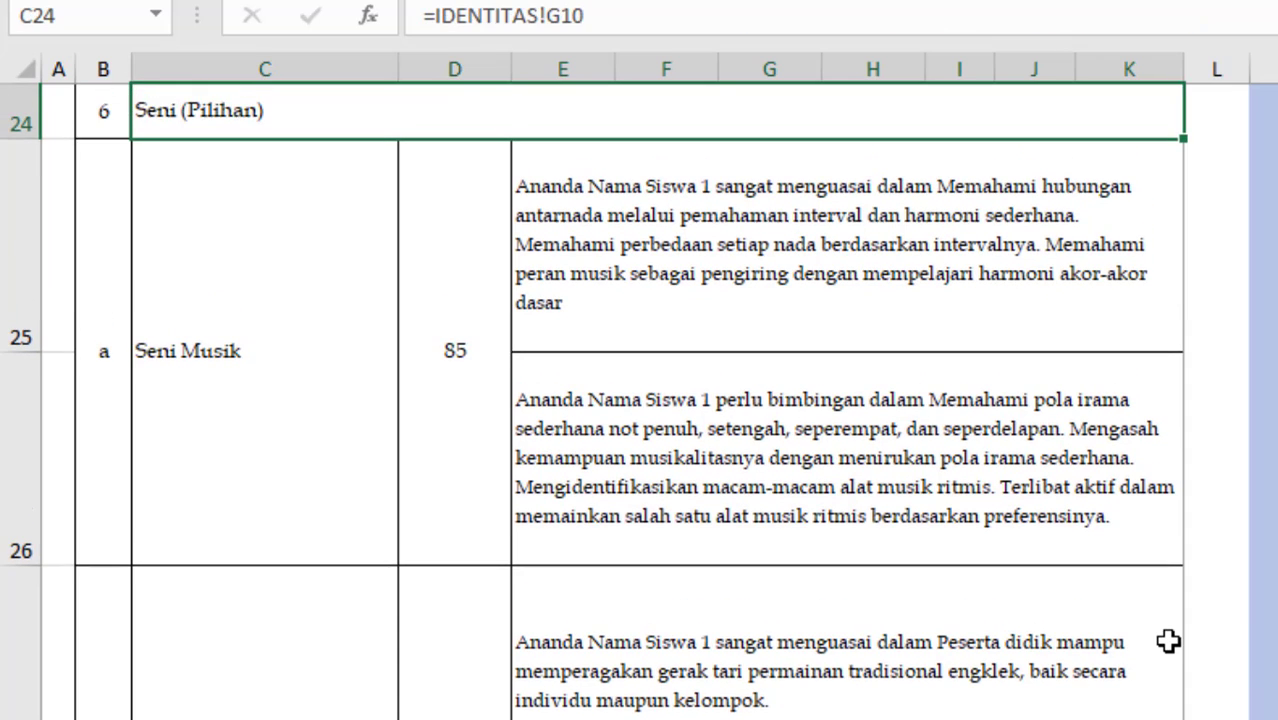
key("Down")
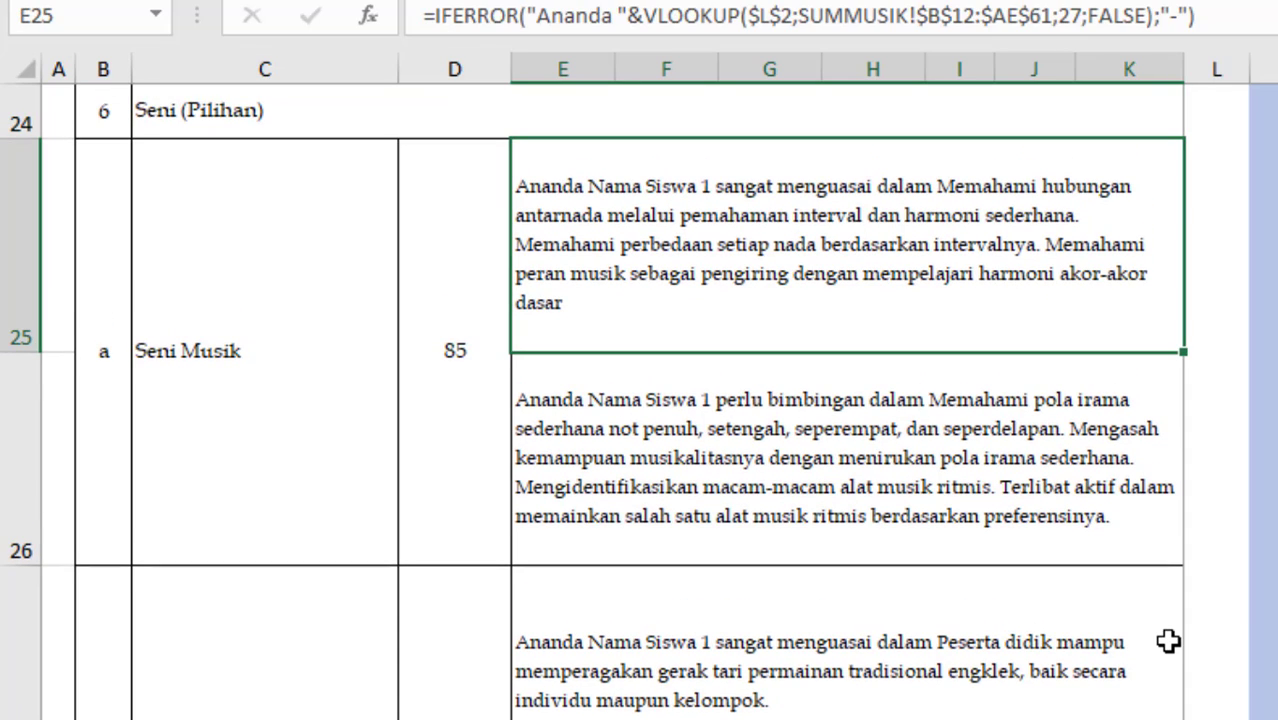
key("Down")
key("Down")
key("Down")
key("Down")
key("Down")
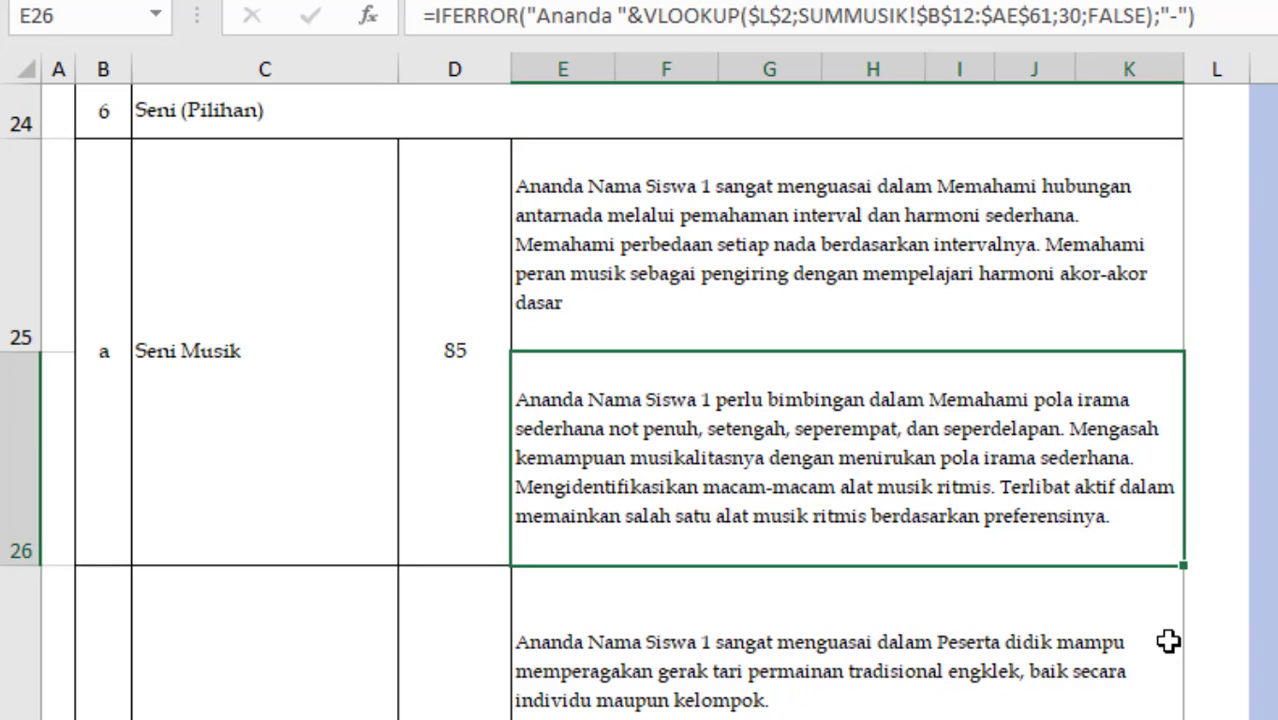
key("Down")
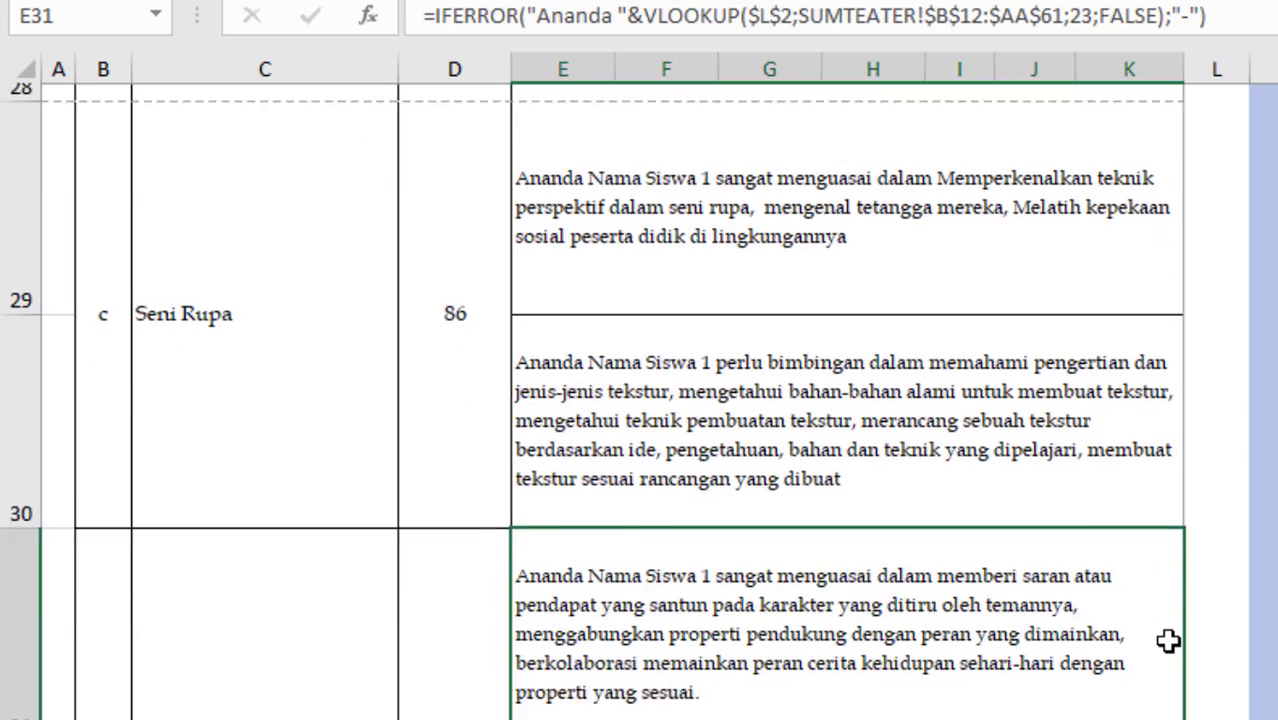
key("Down")
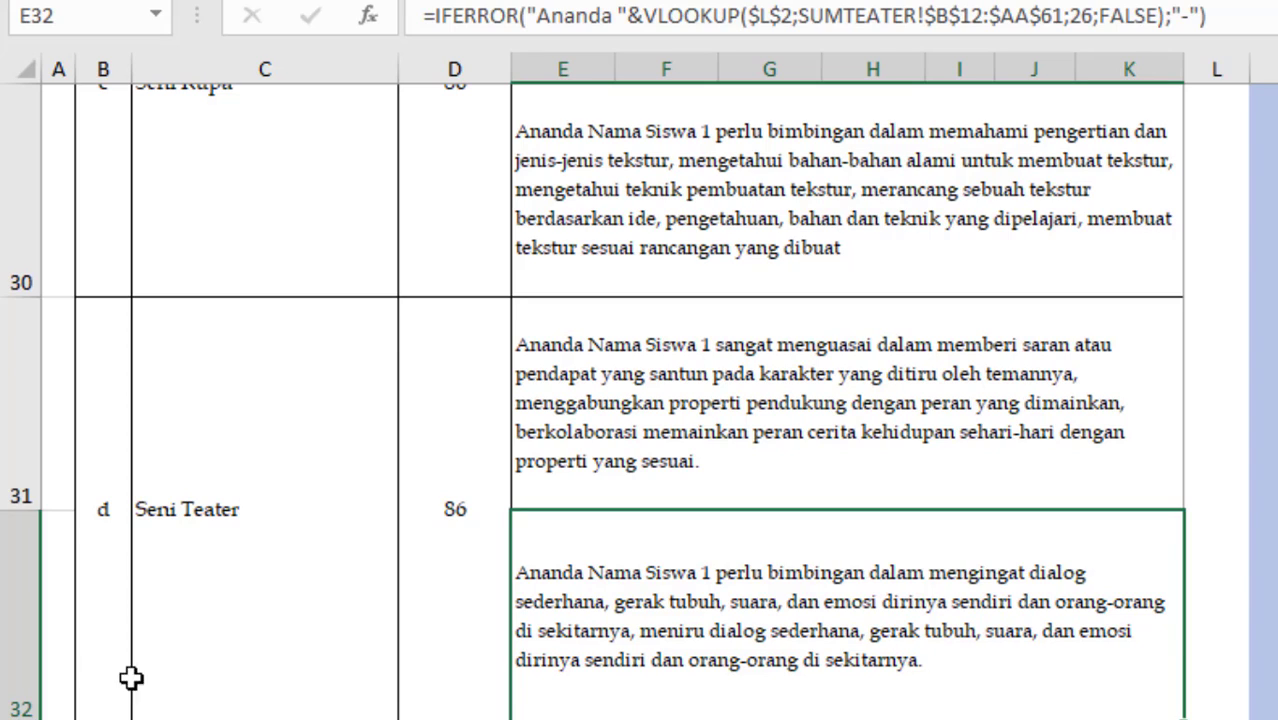
Check the extent of the art subject rows, from row 32 of Seni Teater back up to the Seni (Pilihan) heading.
left_click(34, 640)
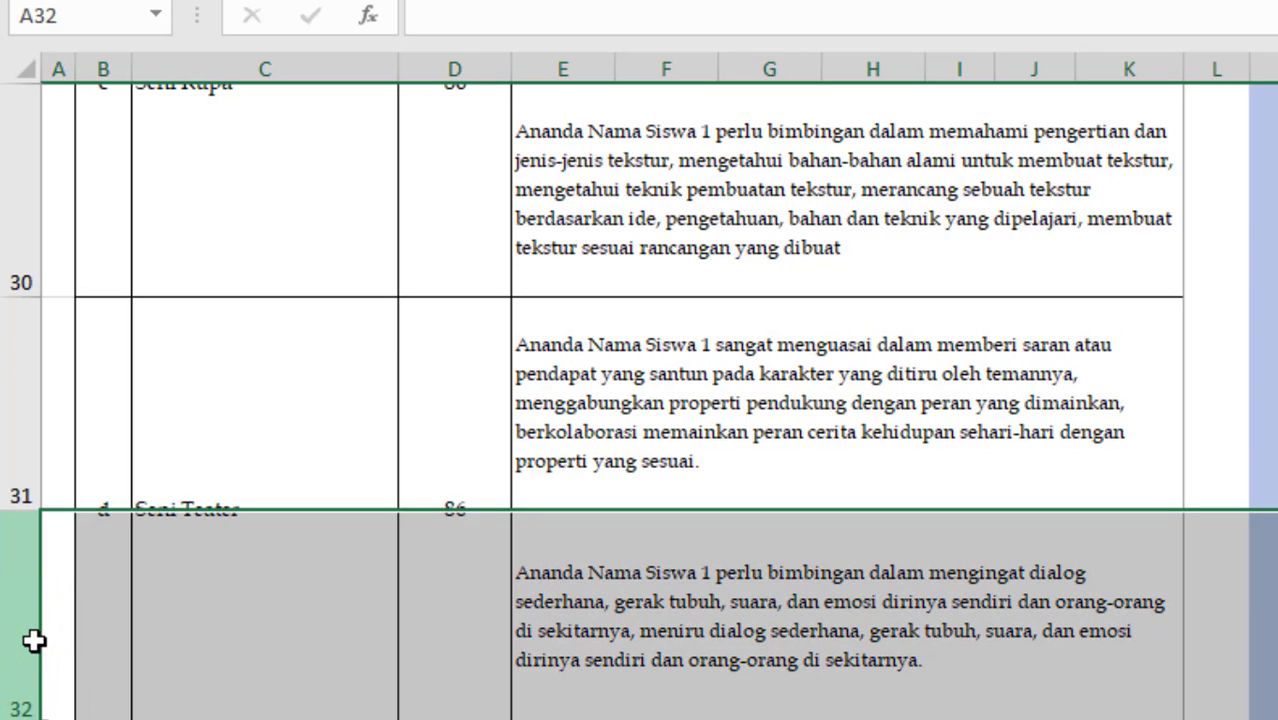
left_click_drag(34, 640, 34, 640)
key("Up")
key("Up")
key("Up")
key("Up")
key("Up")
key("Up")
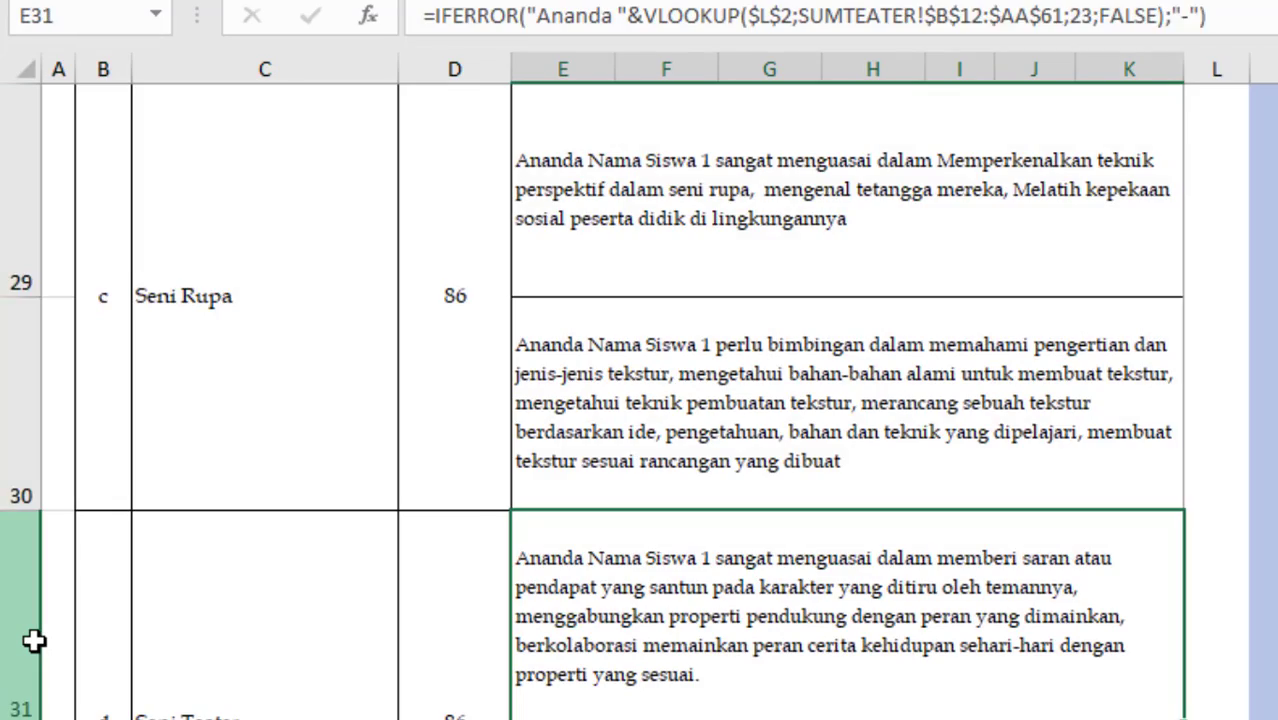
key("Up")
key("Up")
key("Up")
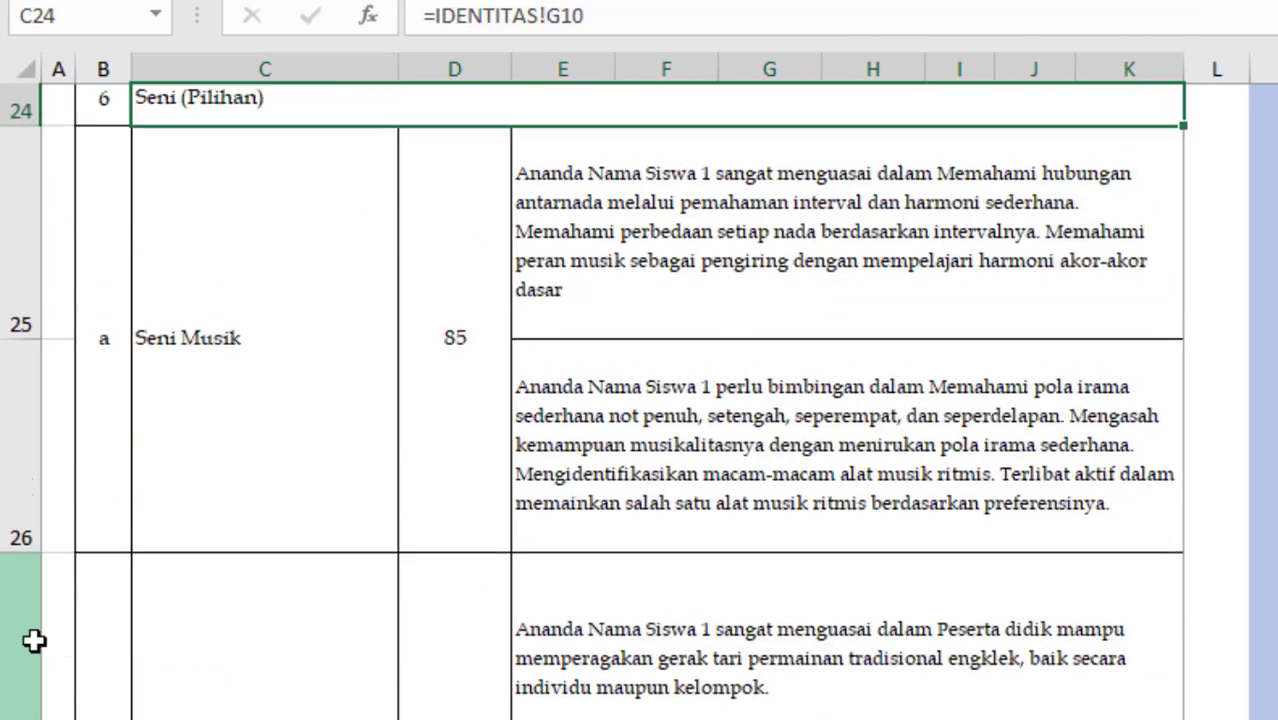
key("Down")
key("Down")
key("Down")
key("Down")
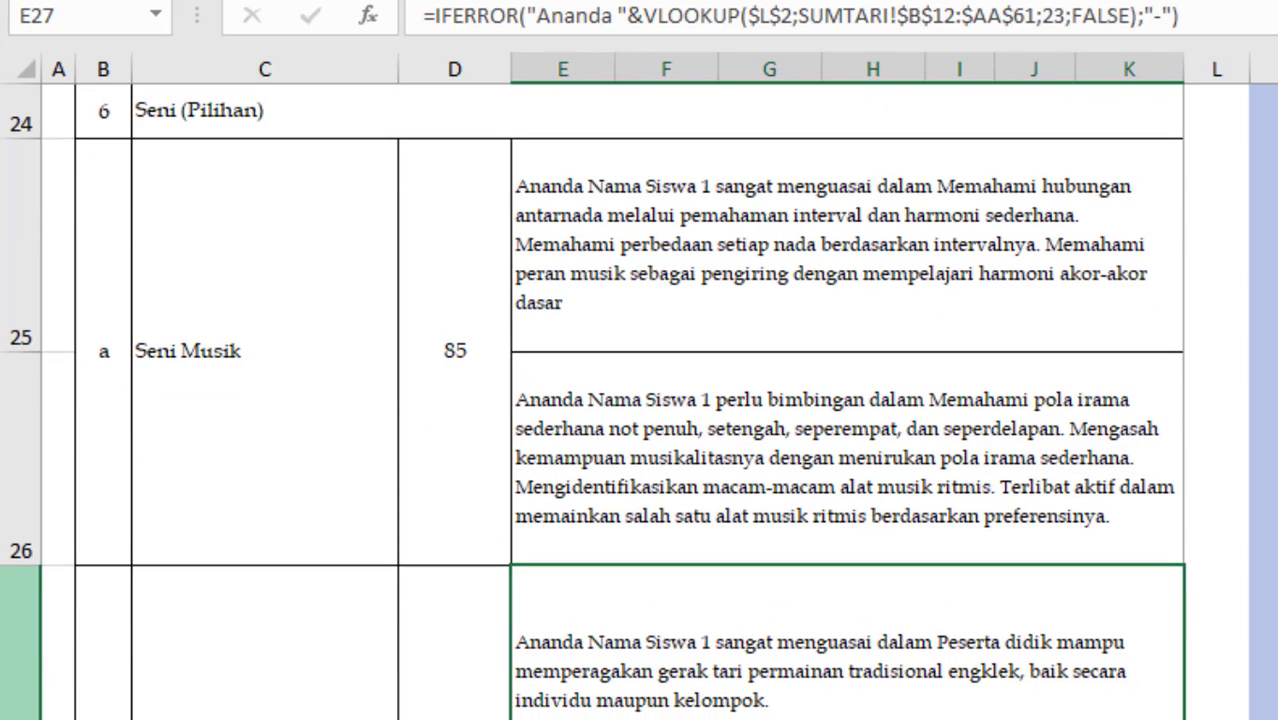
Inspect which rows belong to Seni Musik, Seni Tari and Seni Rupa, starting from row 25 and ending at the Seni (Pilihan) heading.
left_click(35, 601)
left_click(29, 252)
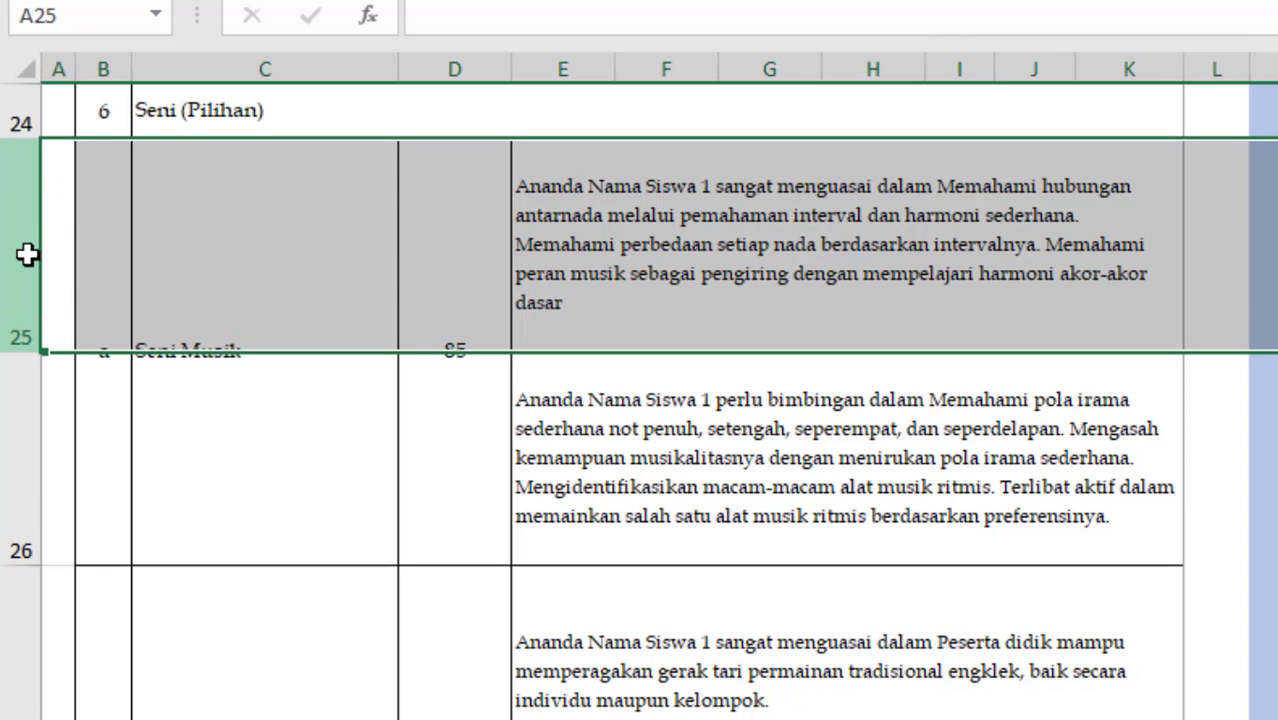
left_click(257, 422)
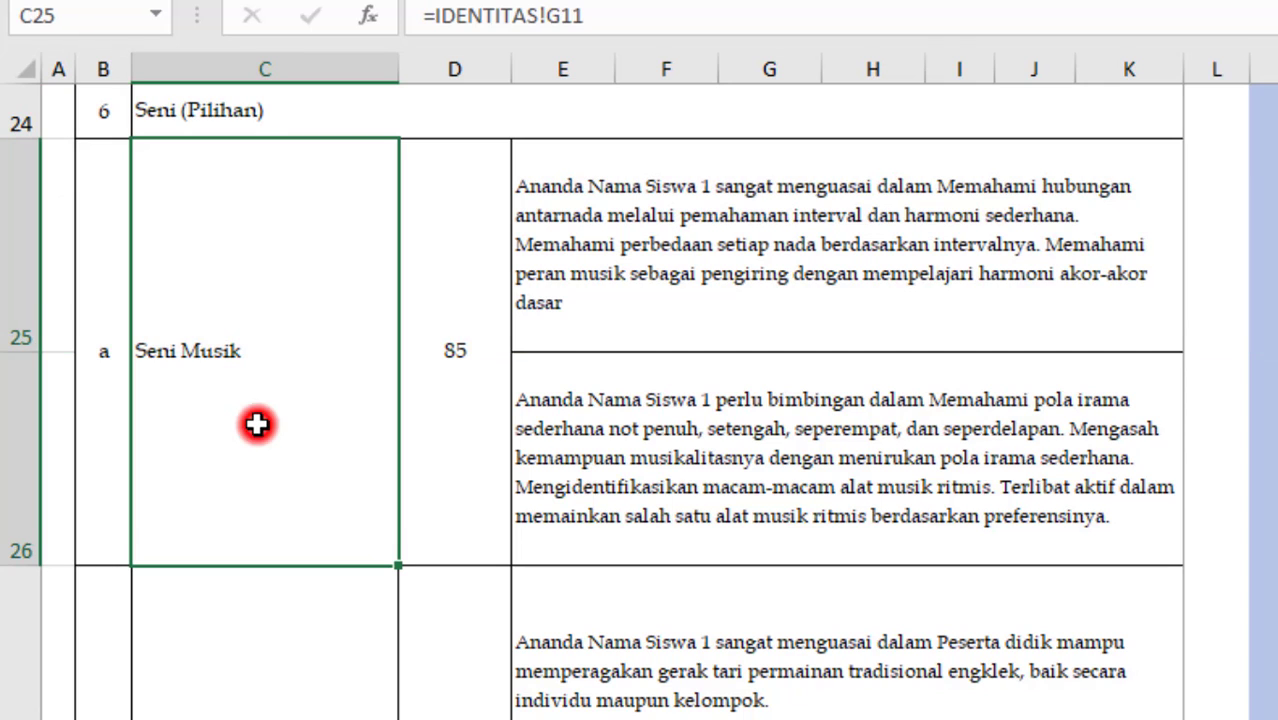
key("Down")
key("Down")
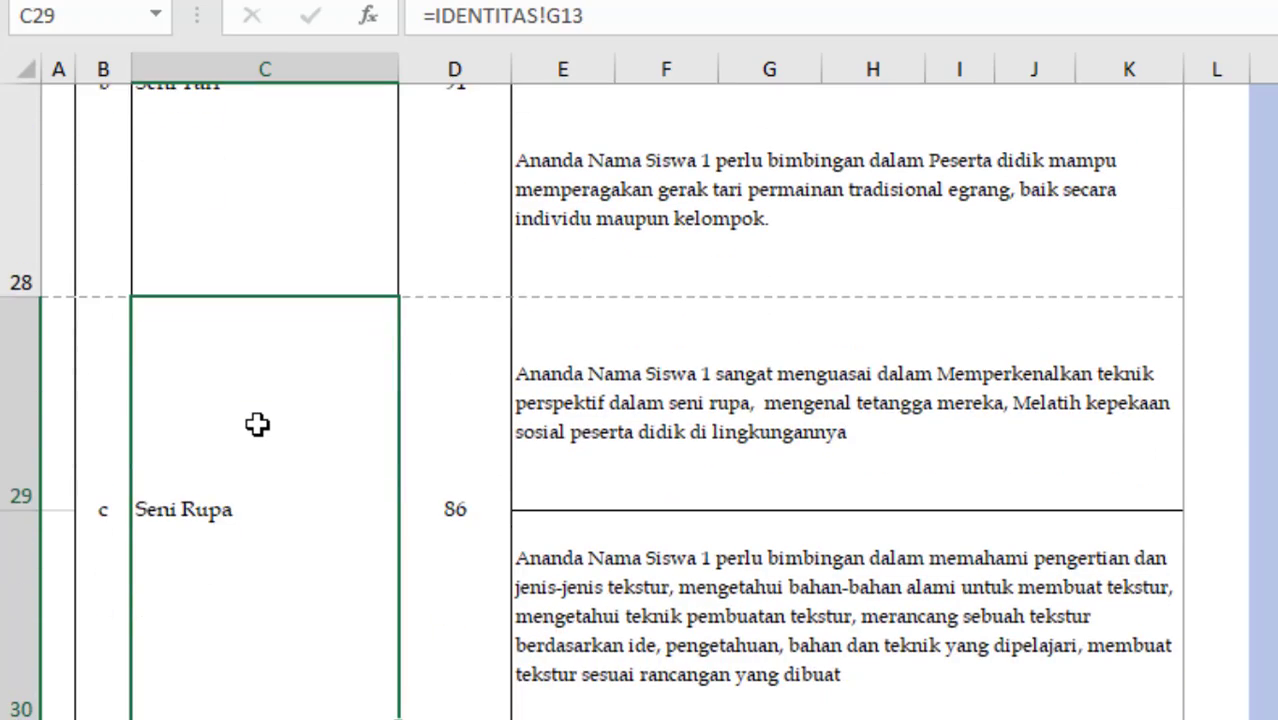
key("Up")
key("Down")
key("Down")
key("Up")
key("Up")
key("Up")
key("Up")
scroll(257, 424, "up", 2)
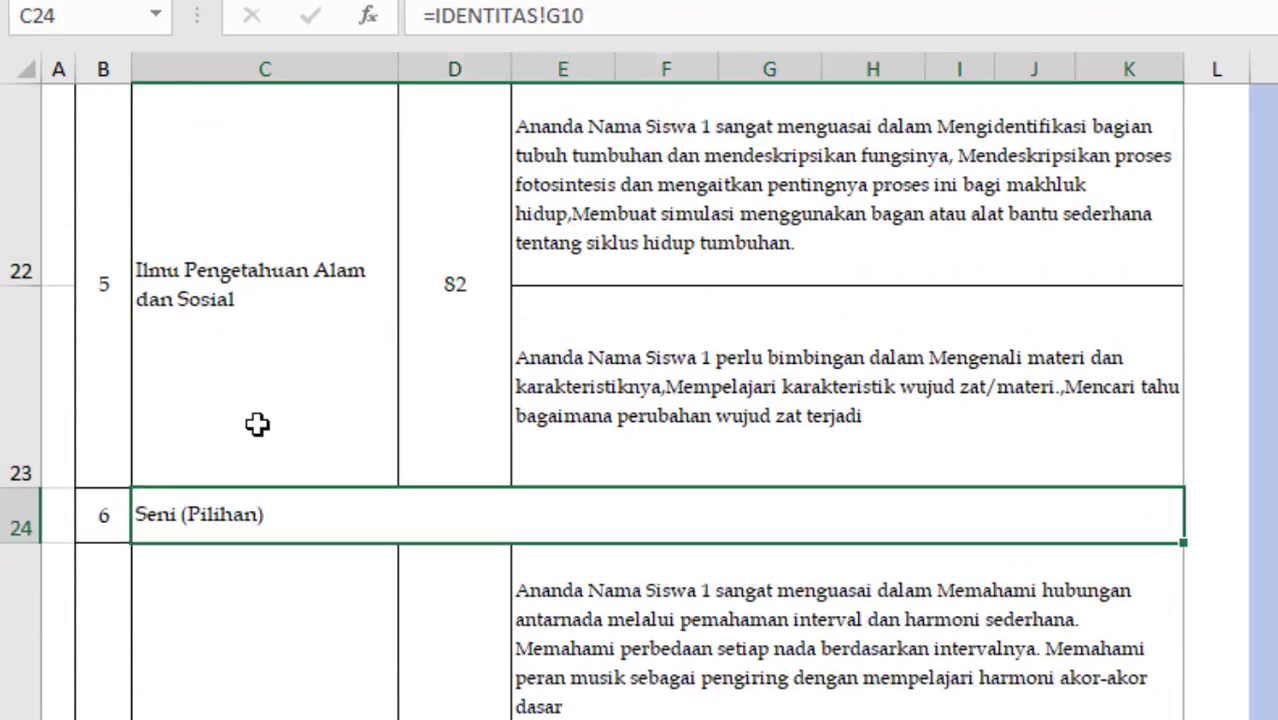
Hide rows 25 to 28, which hold the Seni Musik and Seni Tari entries.
key("Down")
scroll(257, 424, "down", 1)
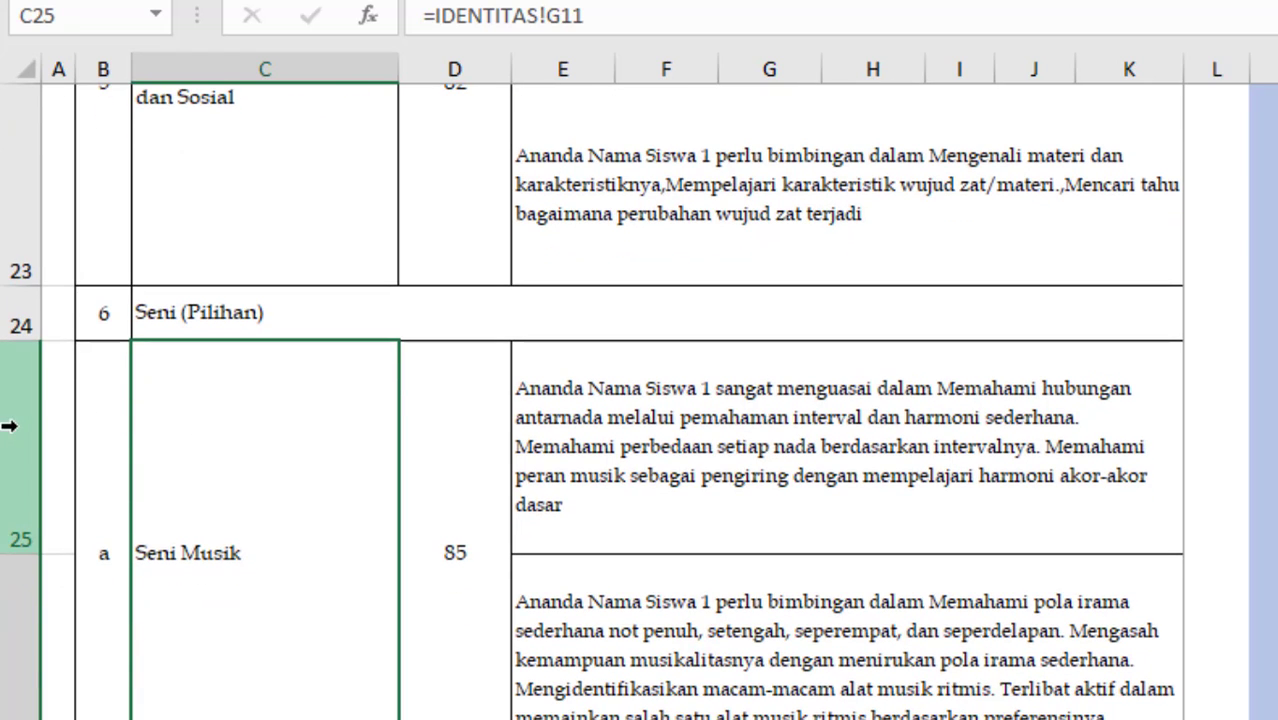
left_click_drag(23, 422, 75, 555)
left_click_drag(67, 505, 68, 457)
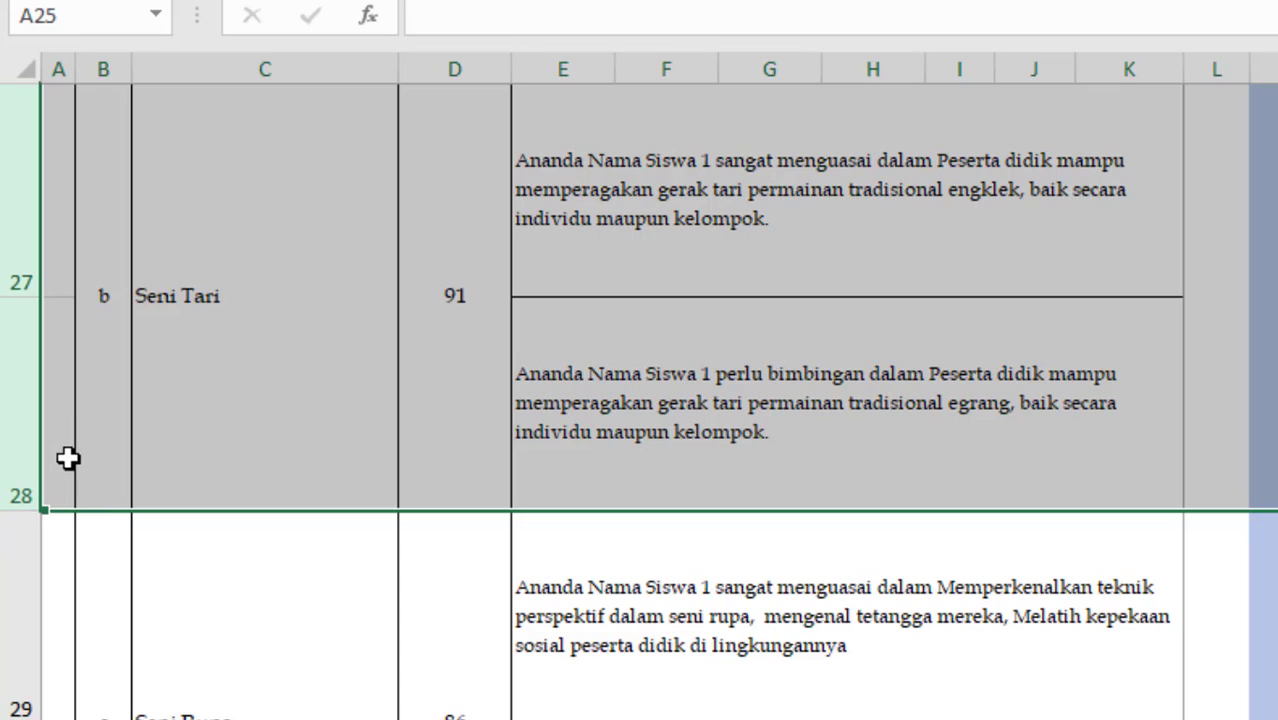
right_click(18, 414)
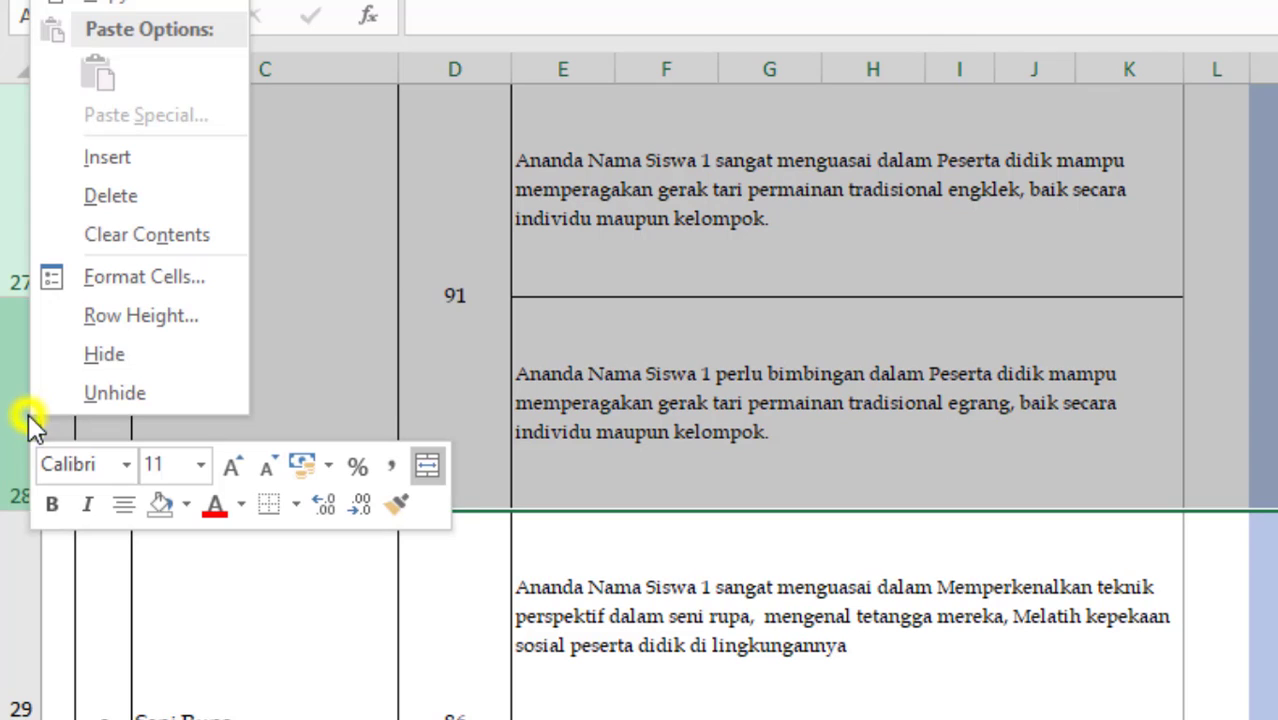
left_click(104, 356)
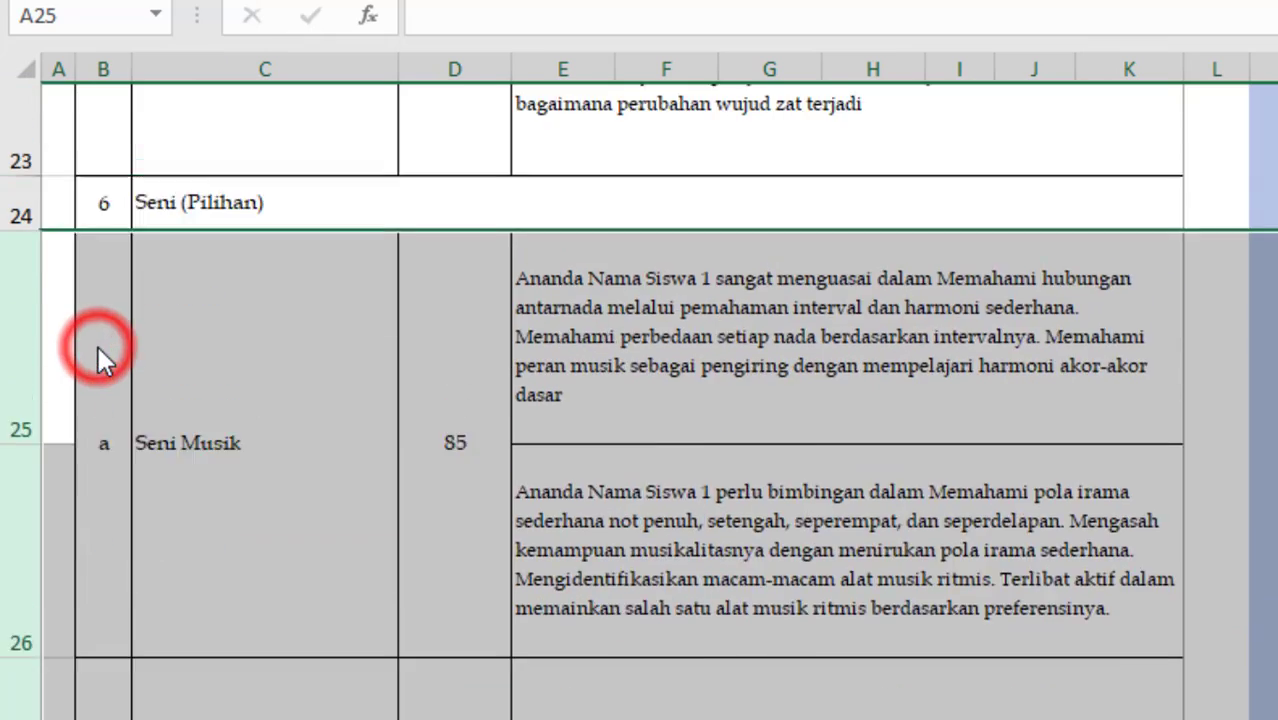
left_click(208, 466)
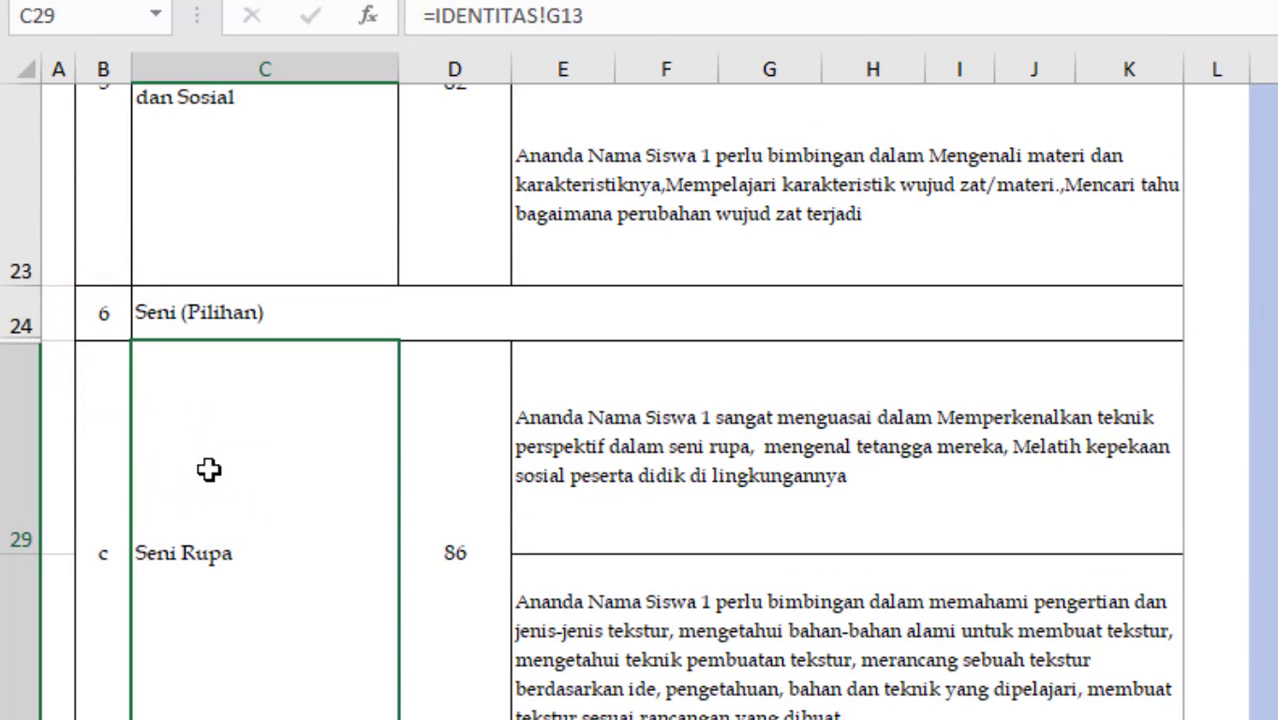
Hide rows 31 and 32, which hold the Seni Teater entry.
key("Down")
key("Down")
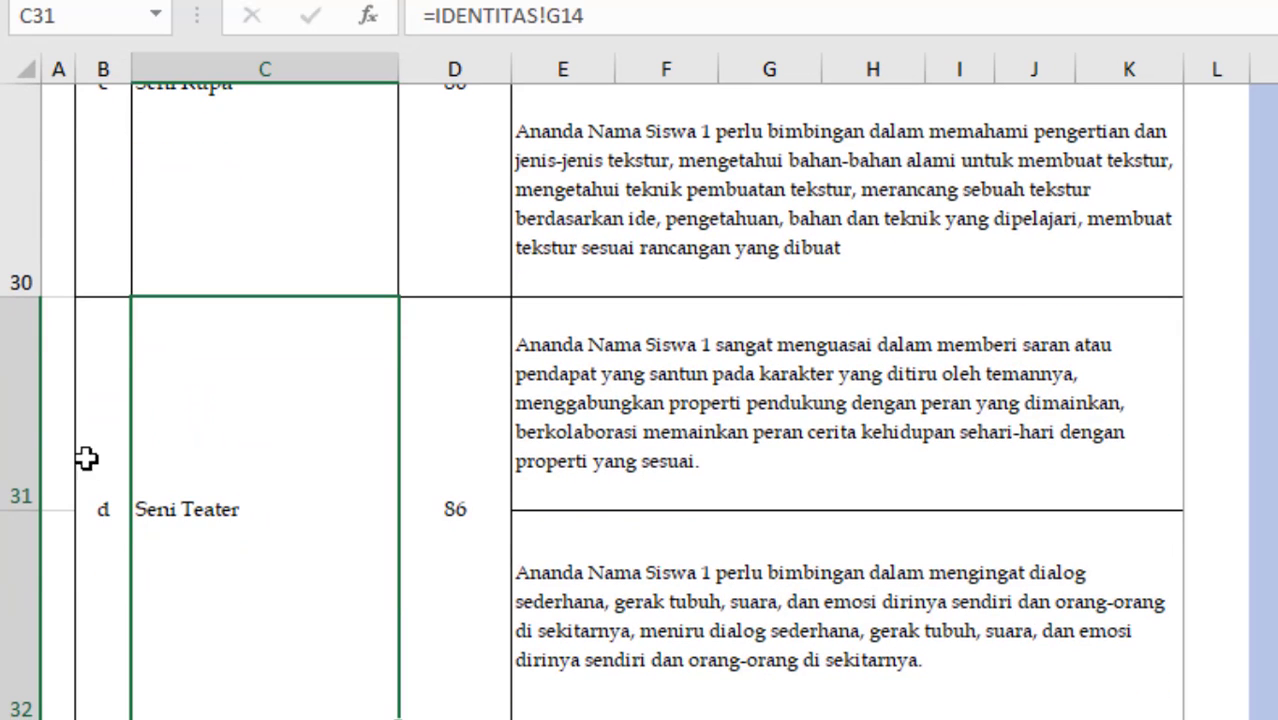
left_click(24, 380)
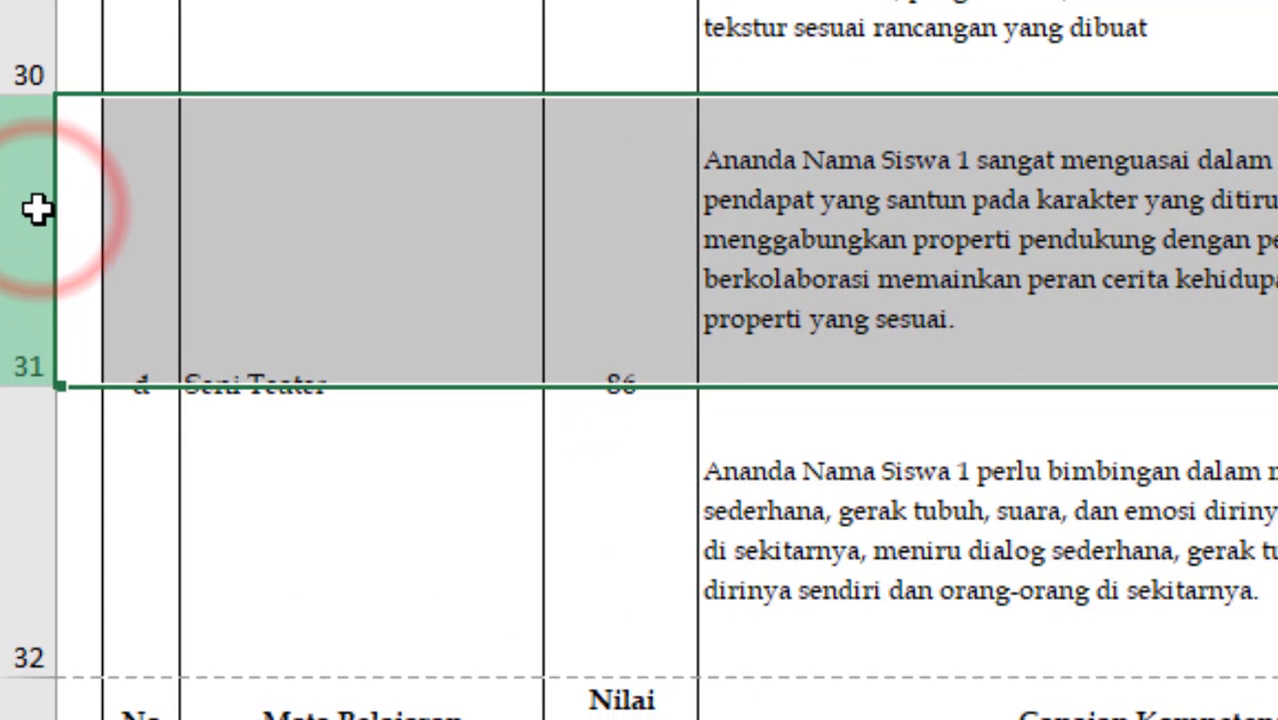
left_click(16, 207)
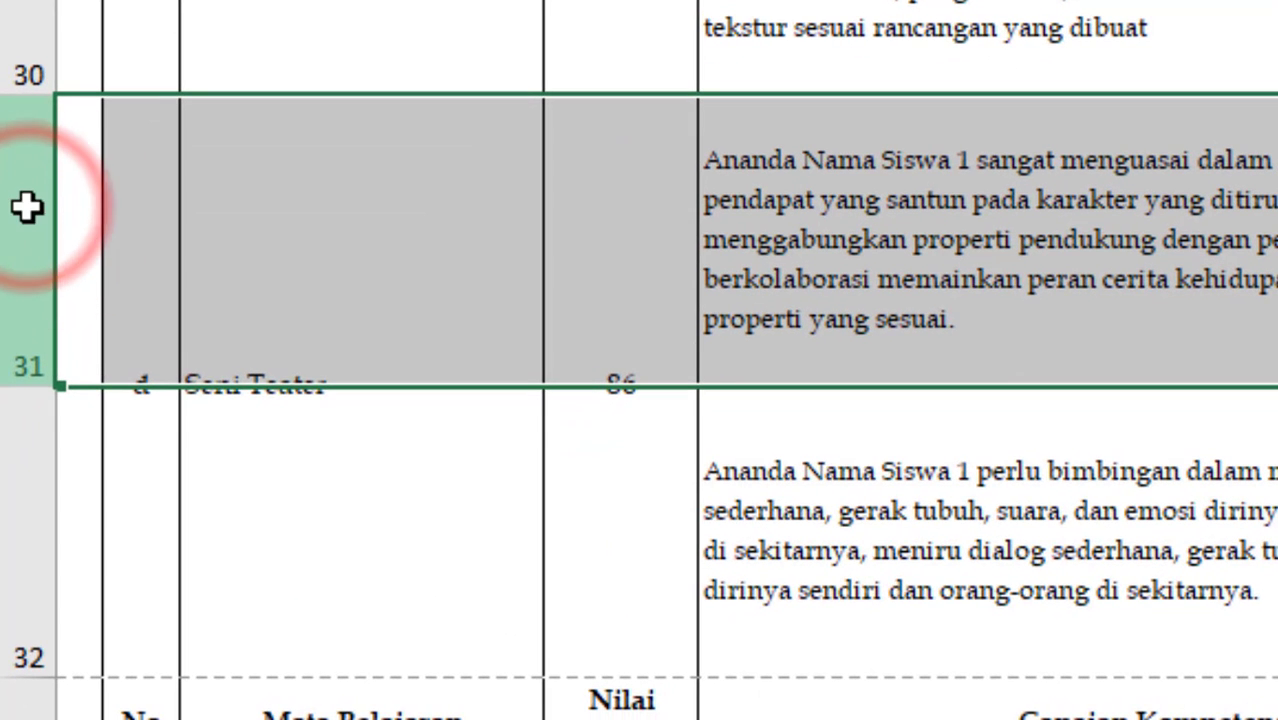
left_click(18, 206)
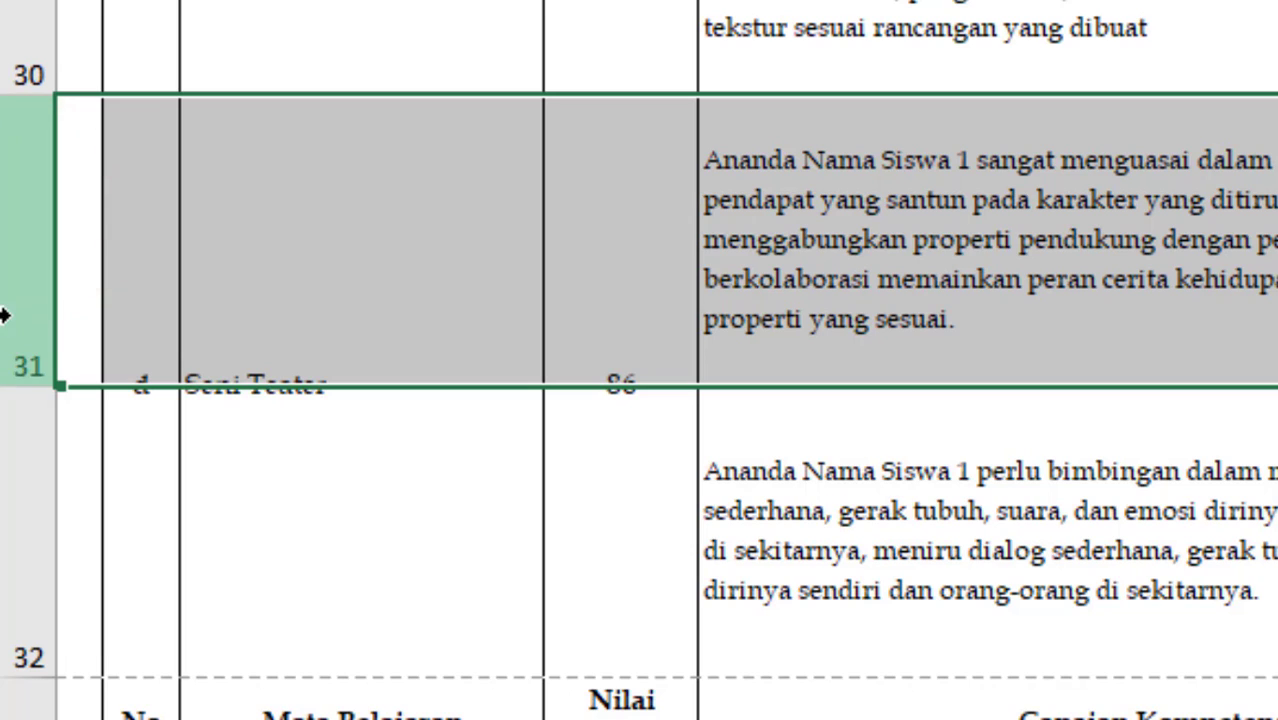
left_click_drag(5, 316, 8, 460)
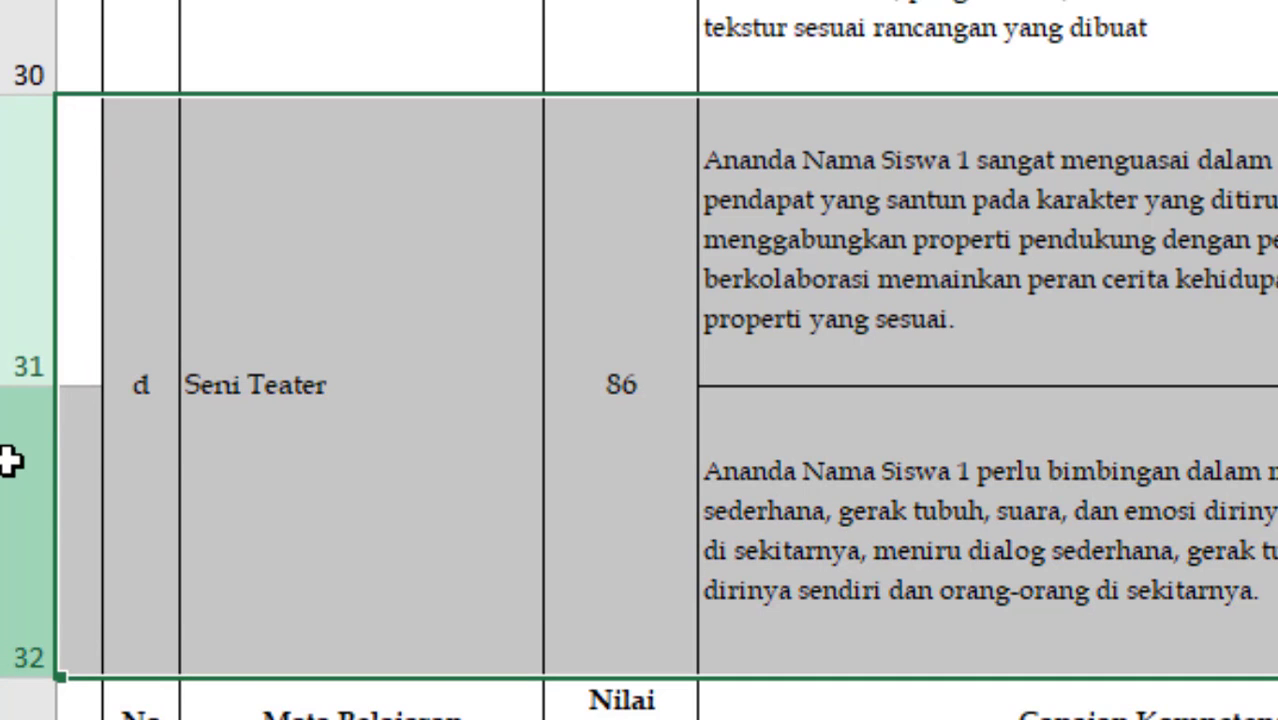
right_click(10, 460)
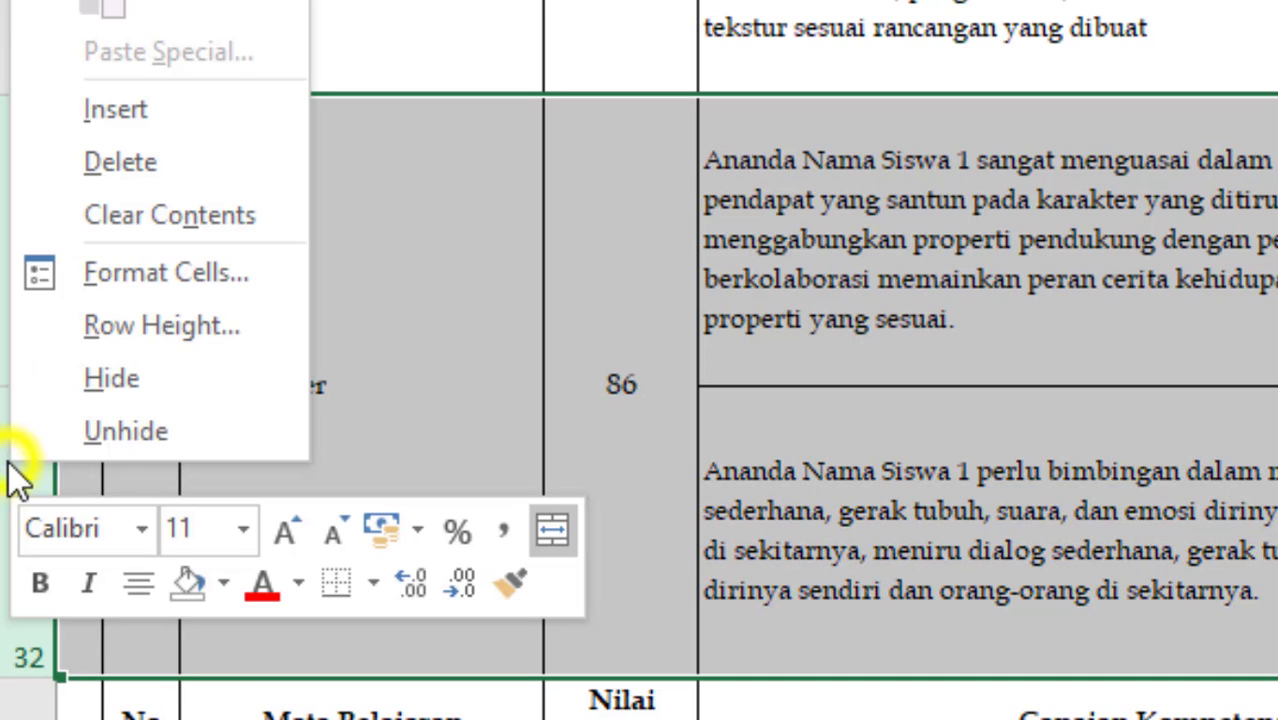
left_click(120, 380)
left_click(192, 47)
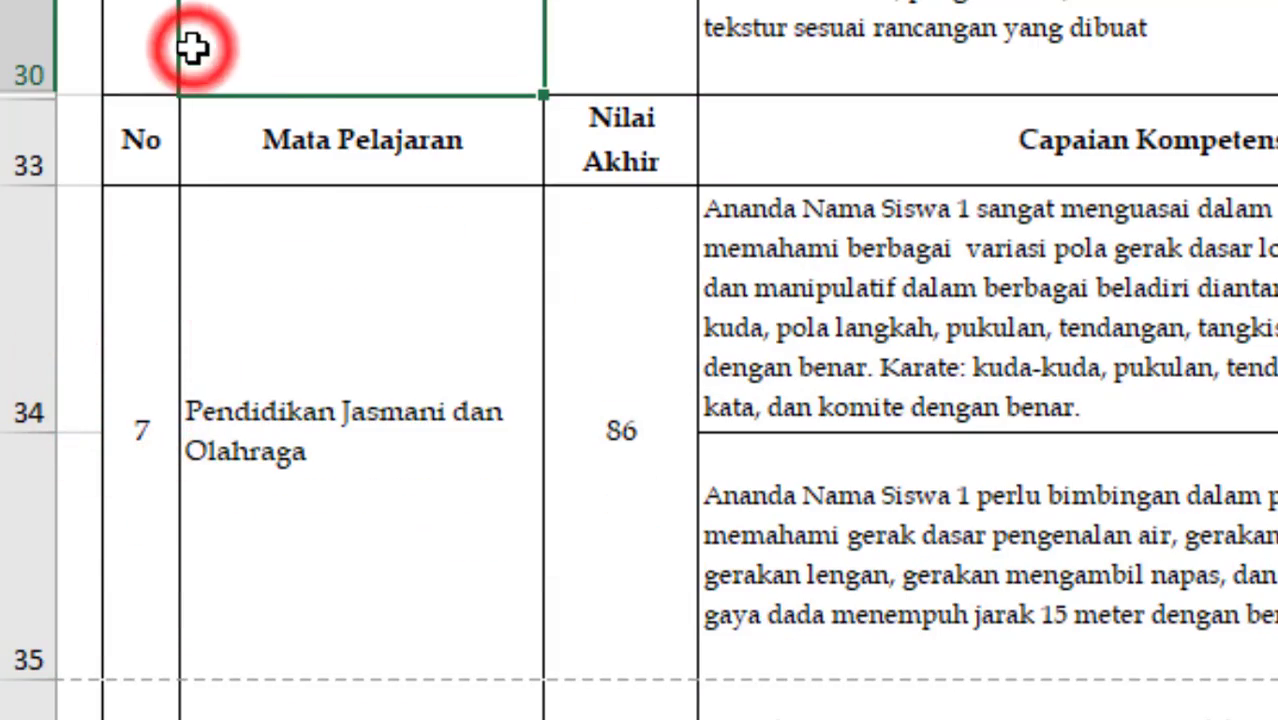
Relabel the Seni Rupa entry under Seni (Pilihan) as "a" in the No column.
scroll(190, 46, "up", 3)
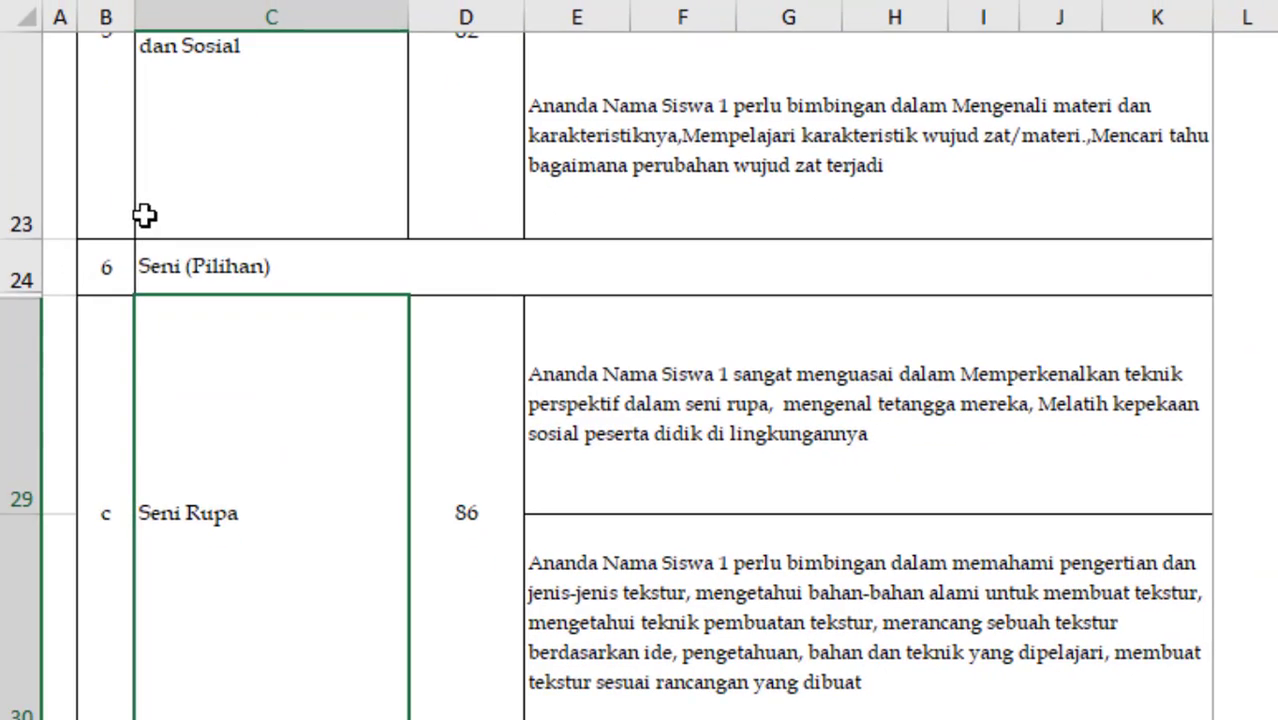
left_click(121, 467)
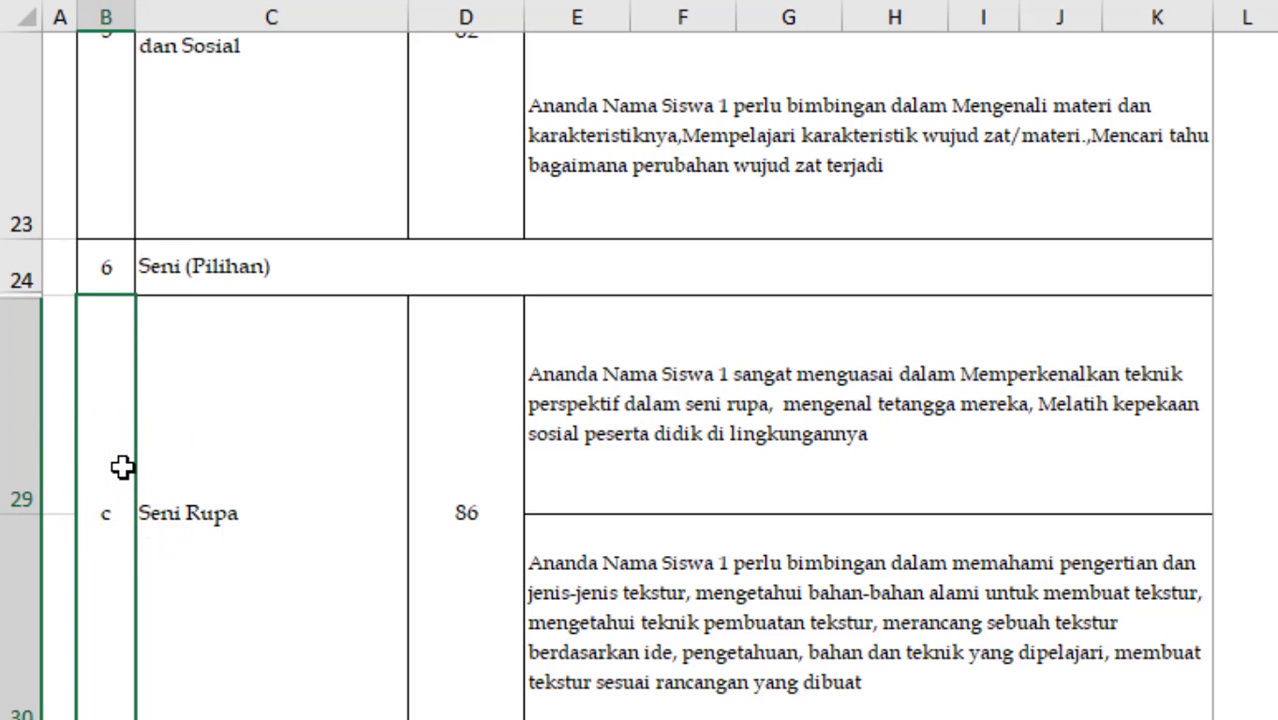
key("Down")
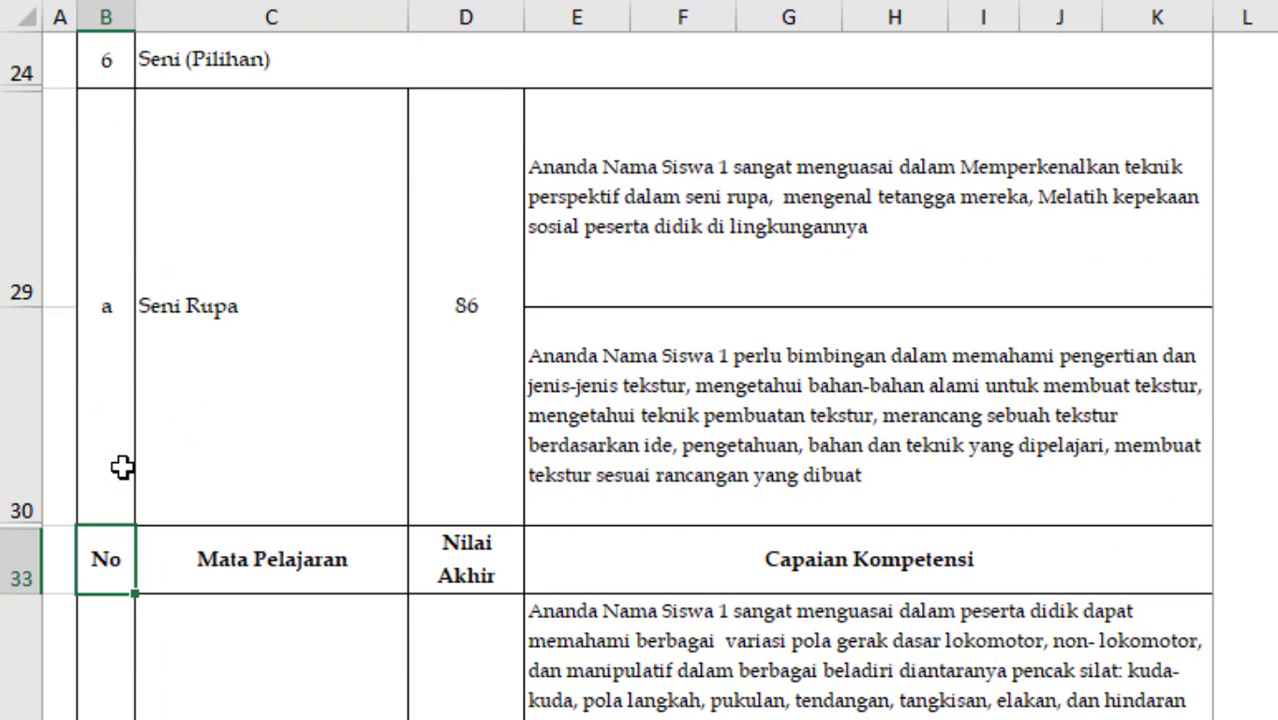
Hide rows 42 and 43, the unnamed tenth subject under Muatan Lokal.
key("Down")
key("Down")
key("Down")
key("Down")
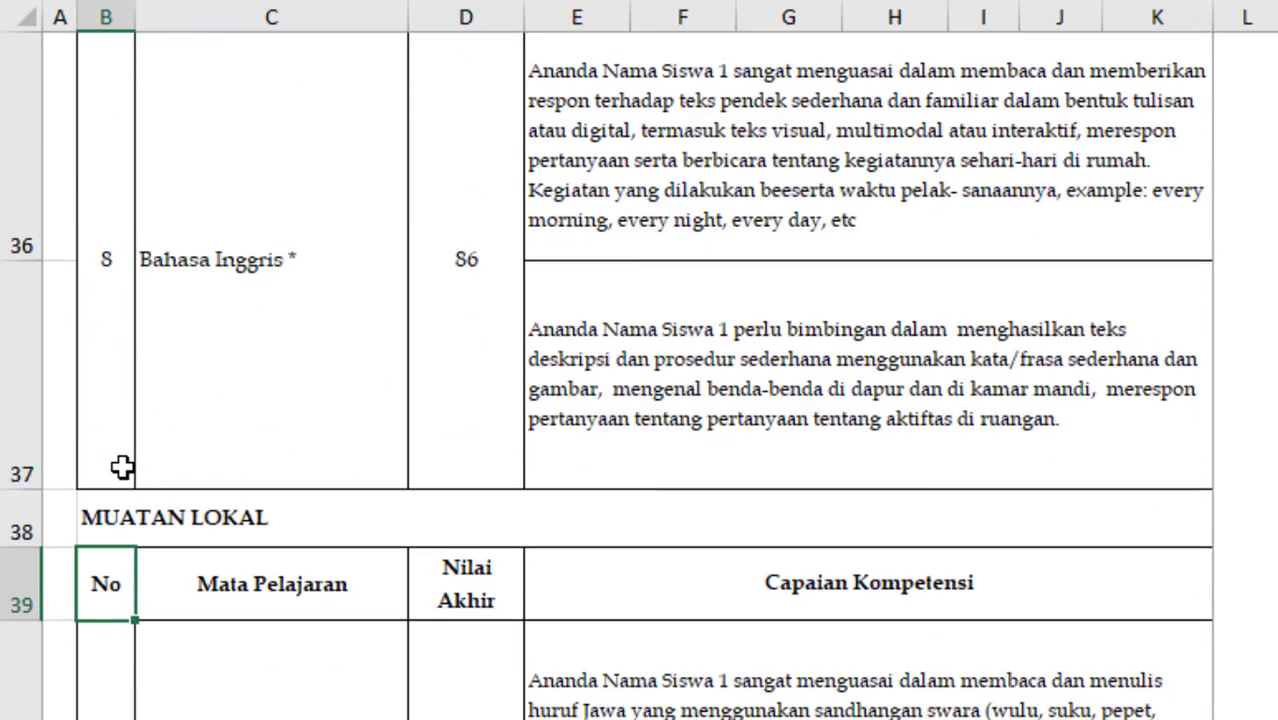
key("Down")
key("Down")
key("Down")
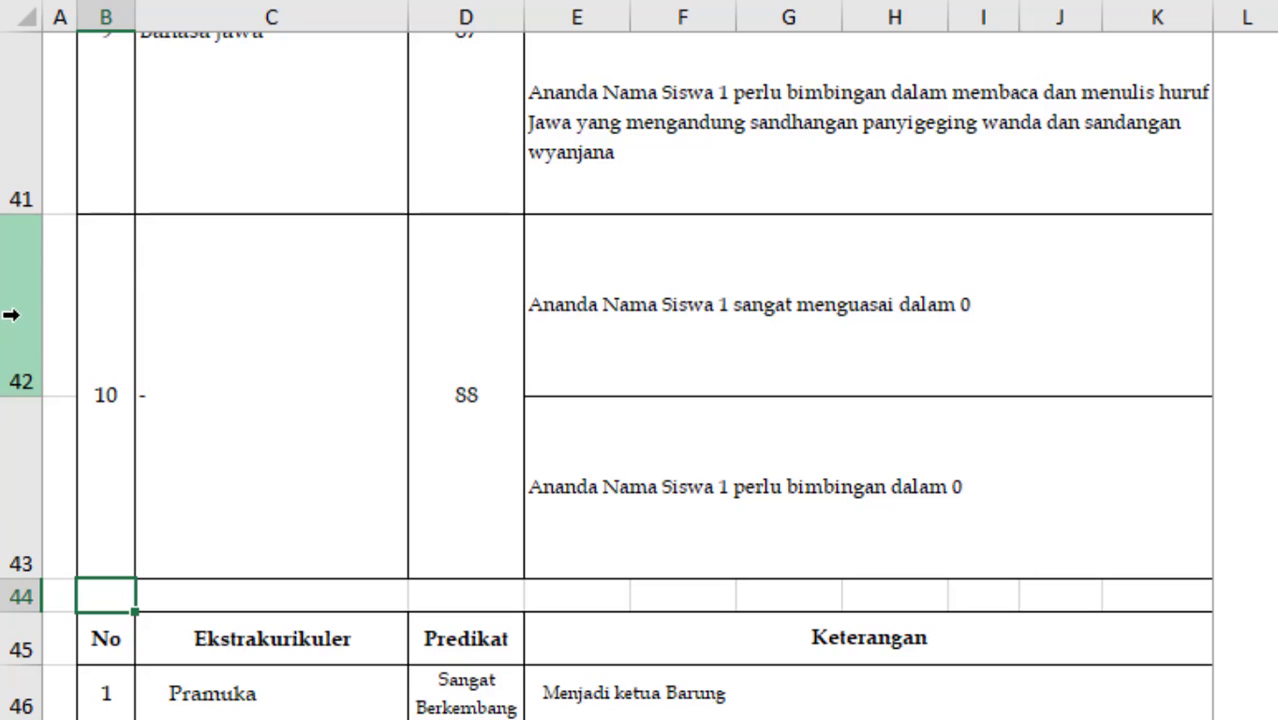
left_click_drag(12, 315, 23, 499)
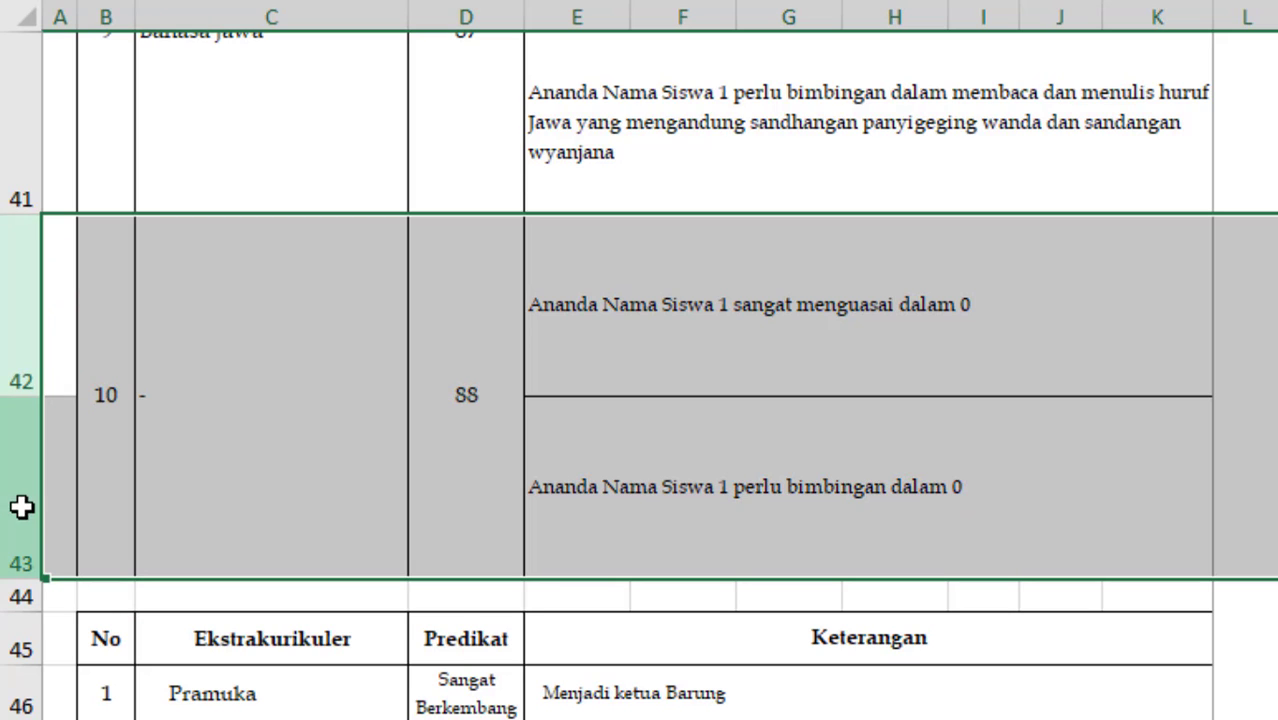
right_click(23, 506)
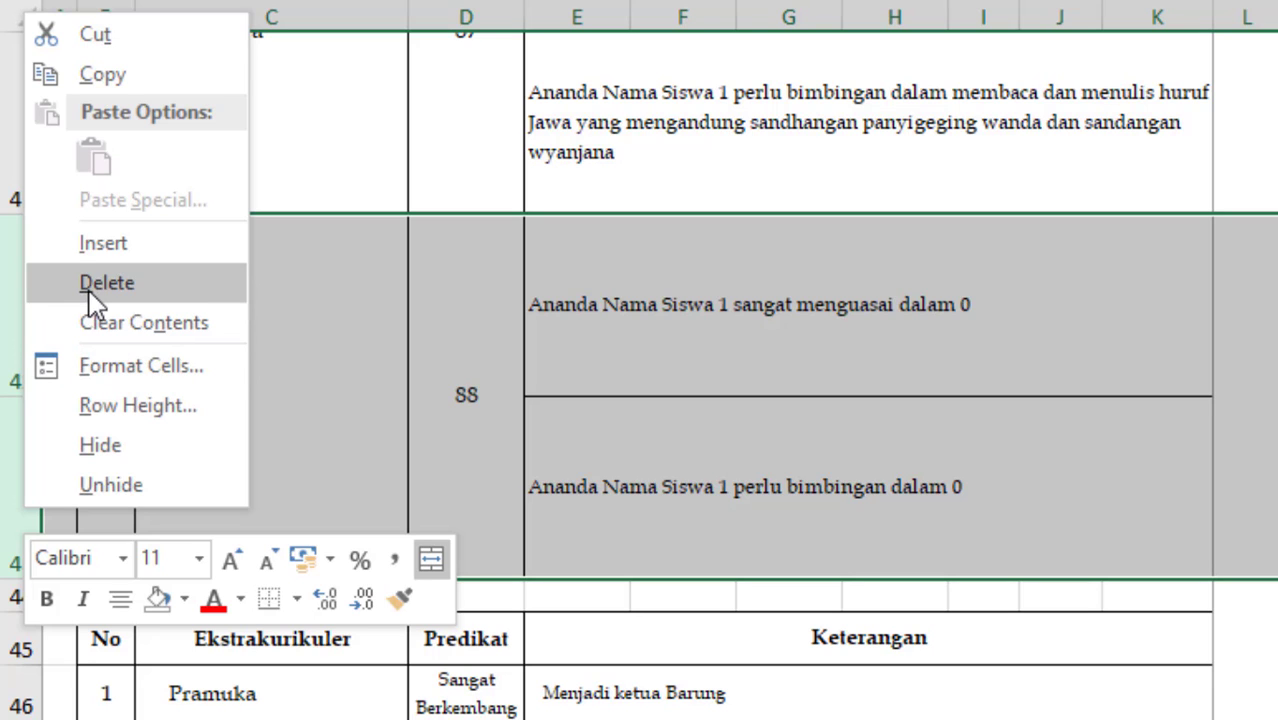
left_click(86, 447)
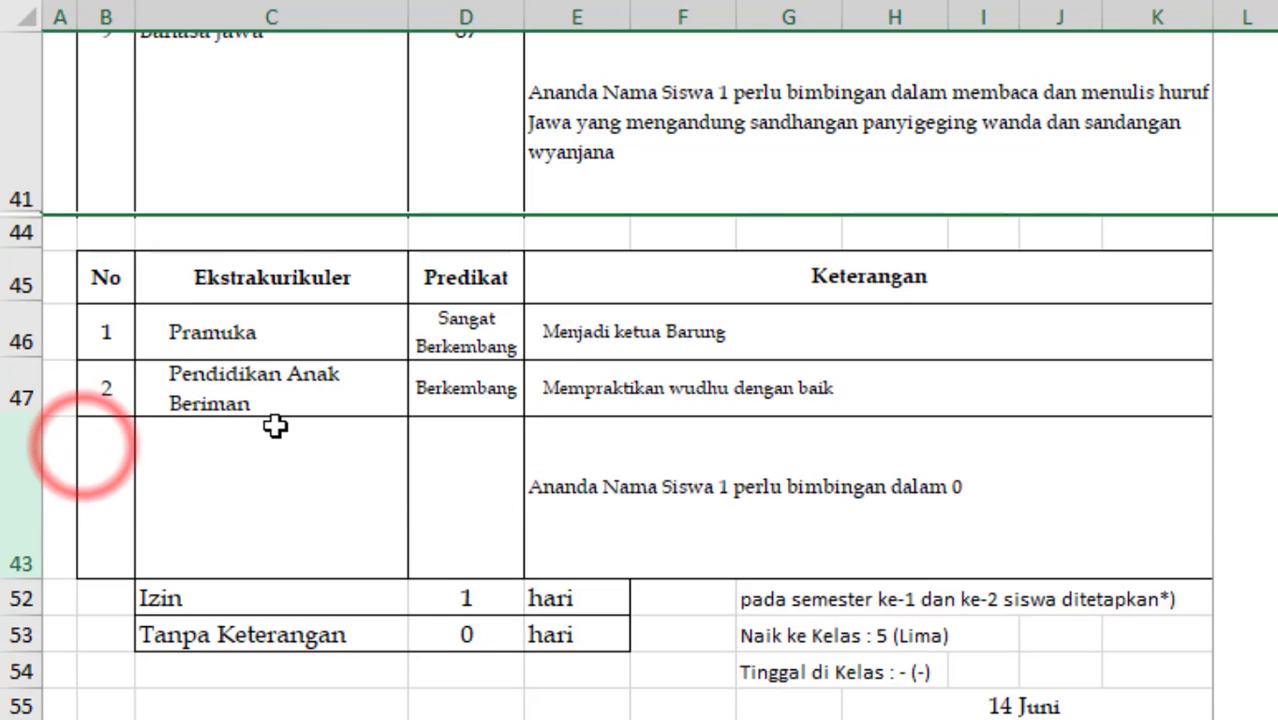
Review the end of the report, from the empty third Ekstrakurikuler row through the Ketidakhadiran, Keputusan and signature sections.
left_click(272, 426)
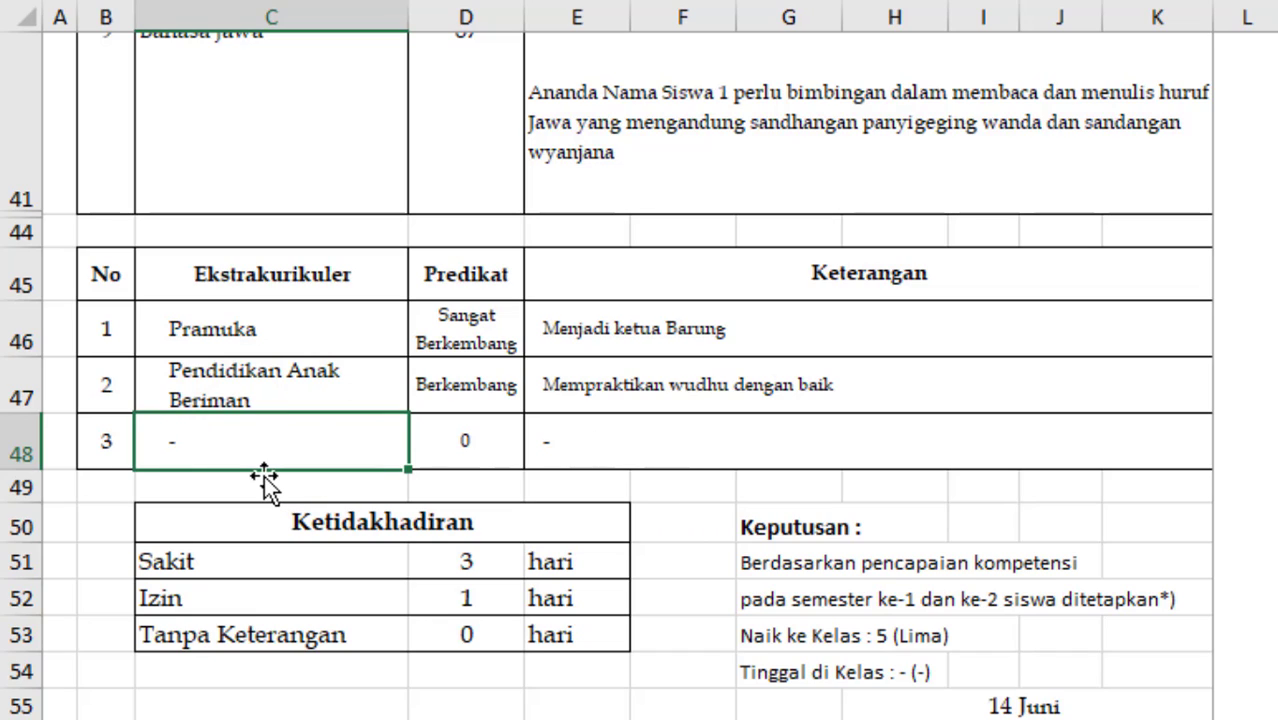
left_click(12, 452)
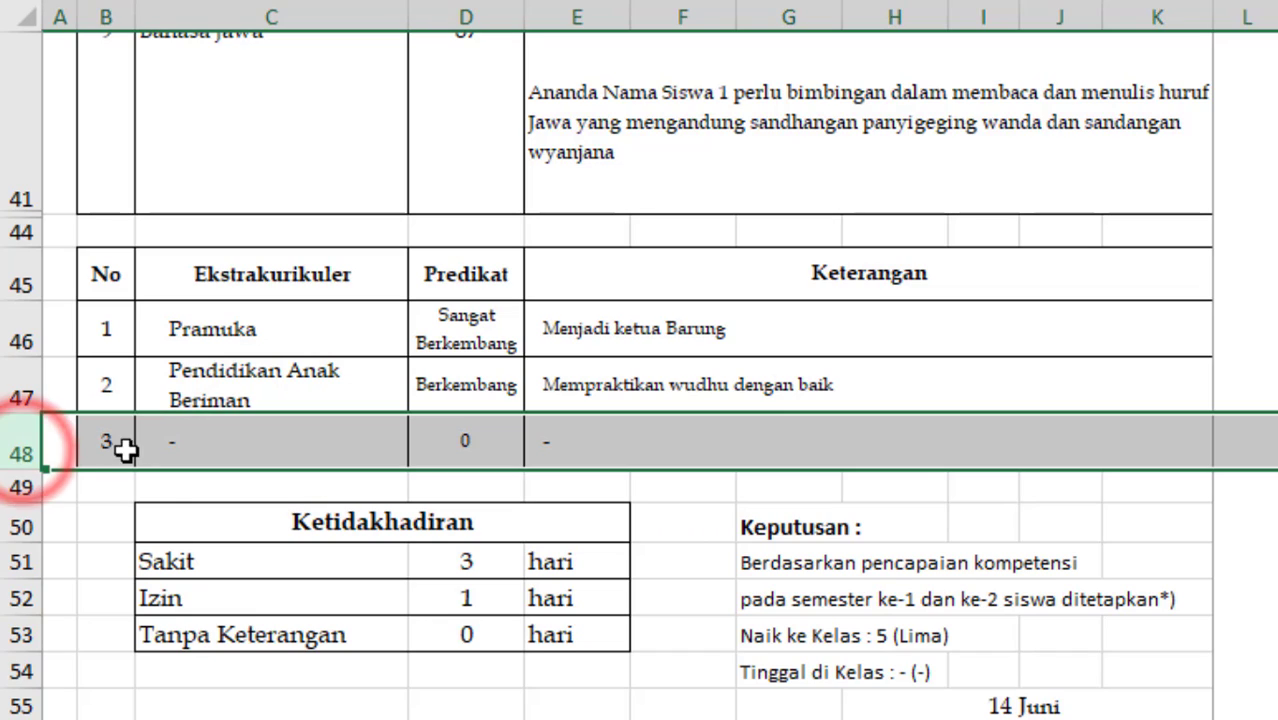
left_click(474, 447)
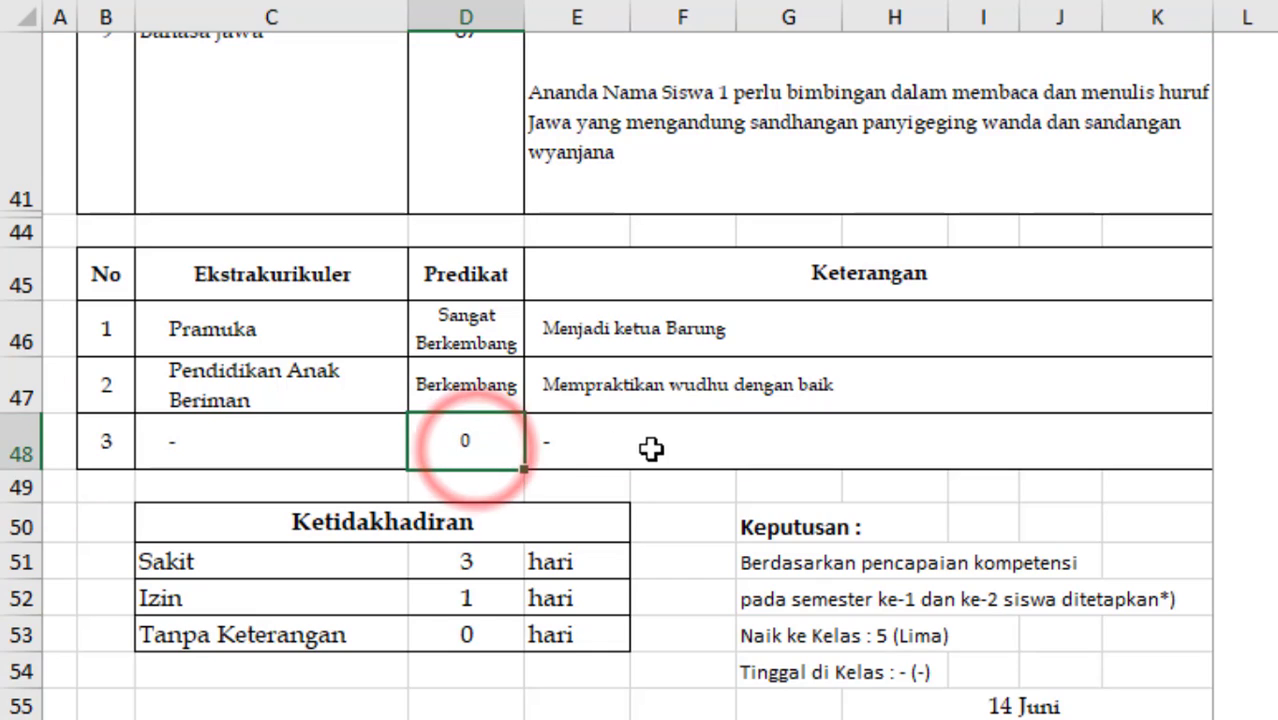
key("Down")
key("Down")
key("Down")
key("Down")
key("Down")
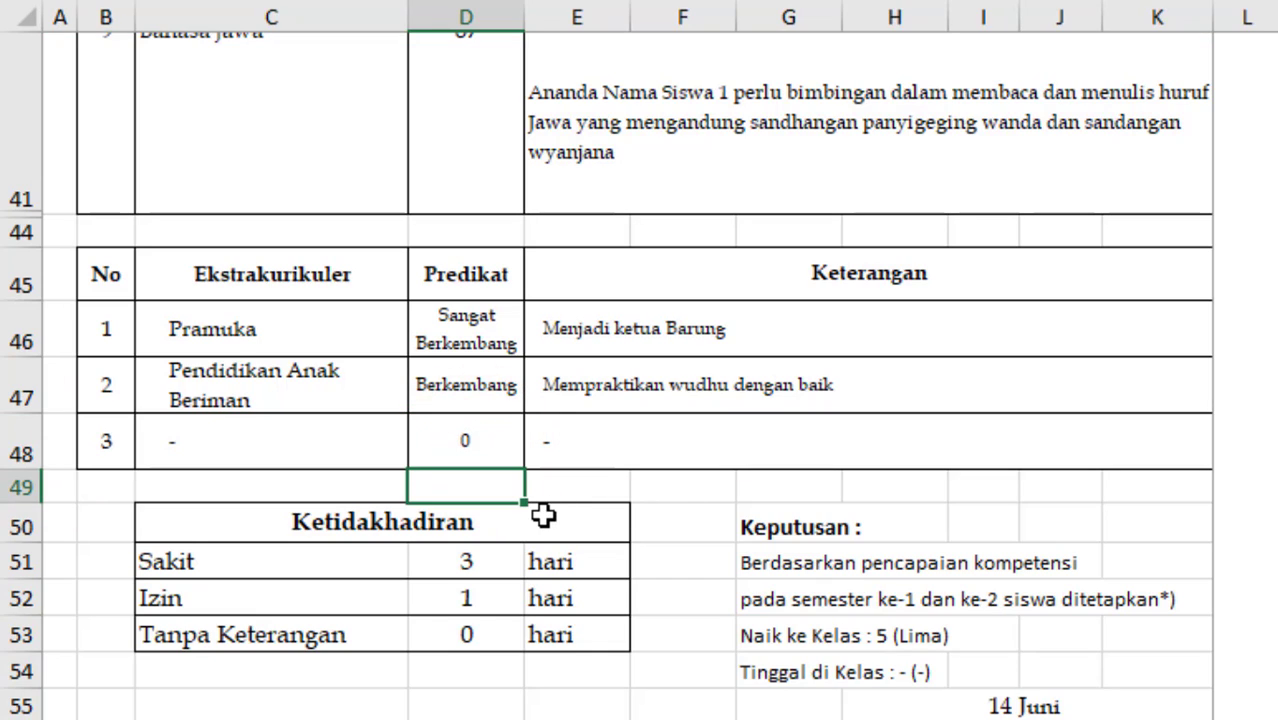
key("Down")
key("Down")
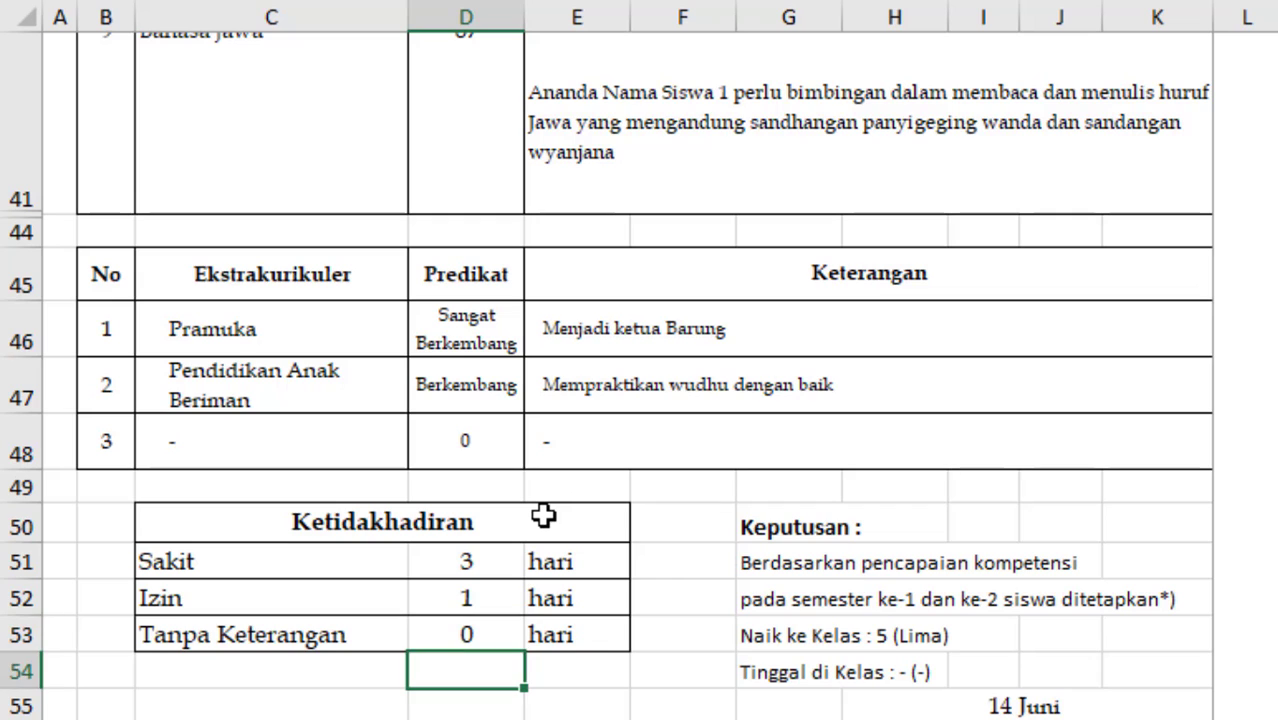
key("Down")
key("Down")
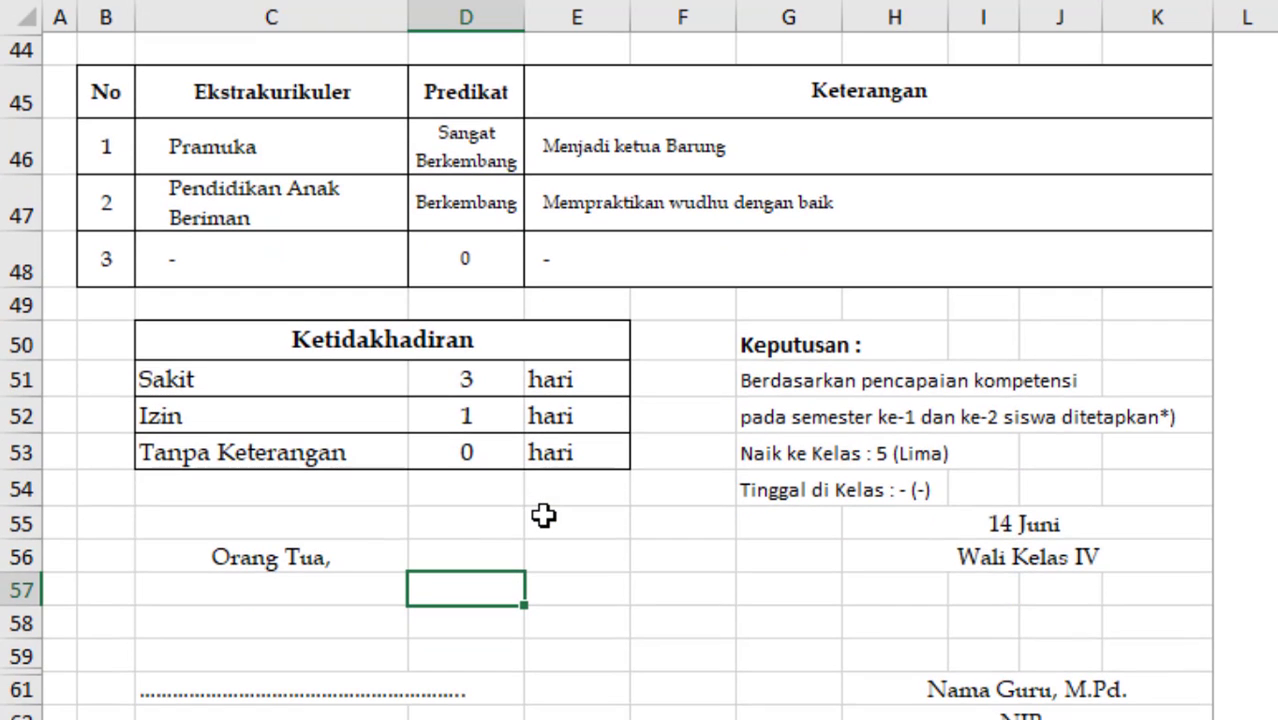
key("Down")
key("Down")
key("Down")
key("Down")
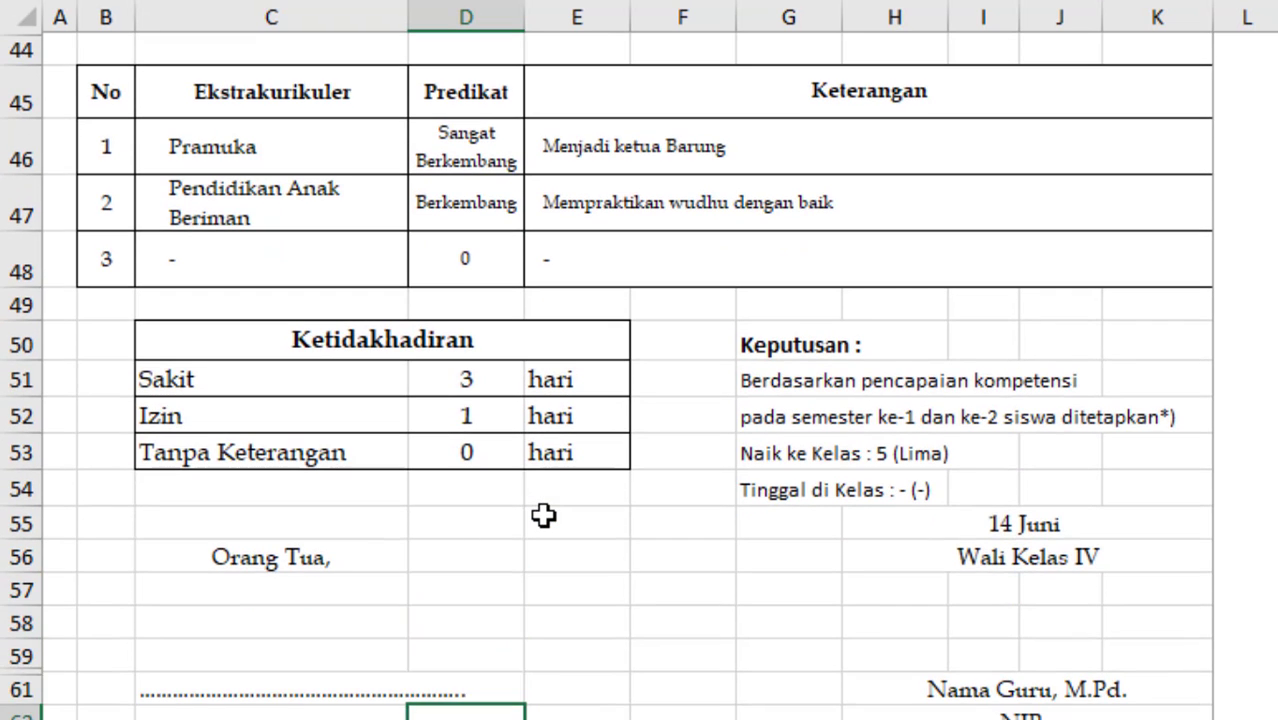
key("Down")
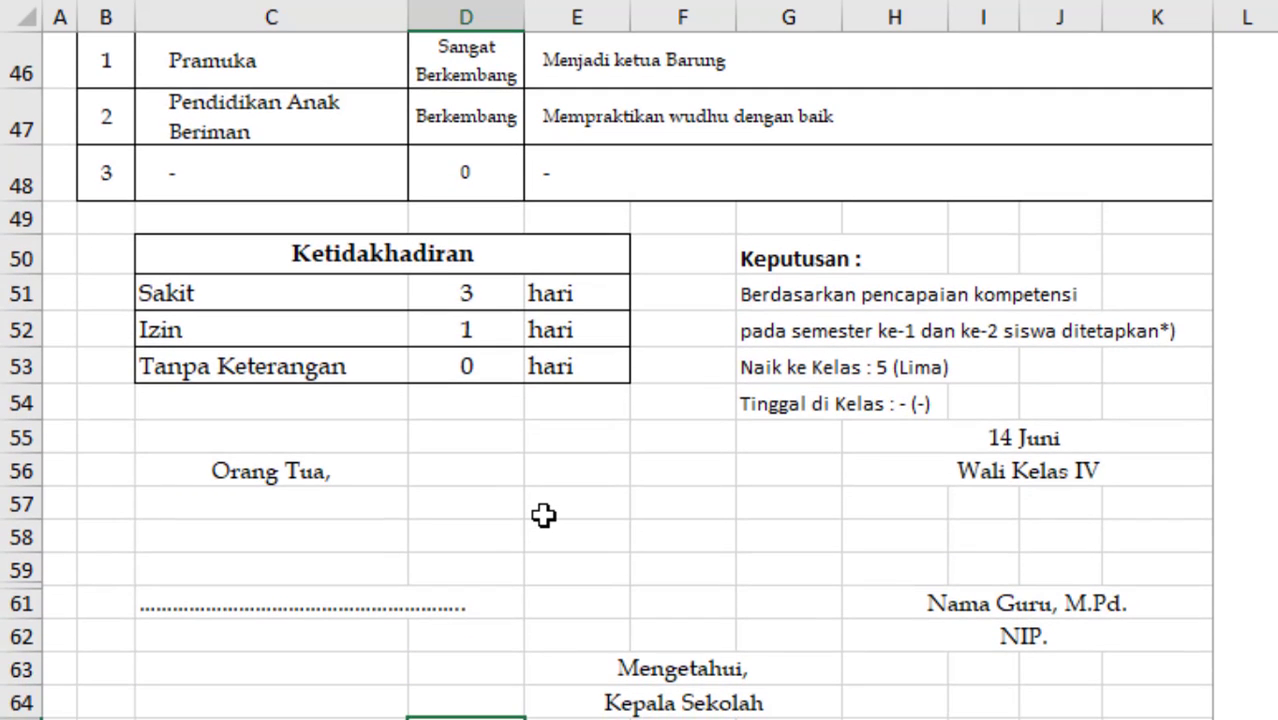
key("Up")
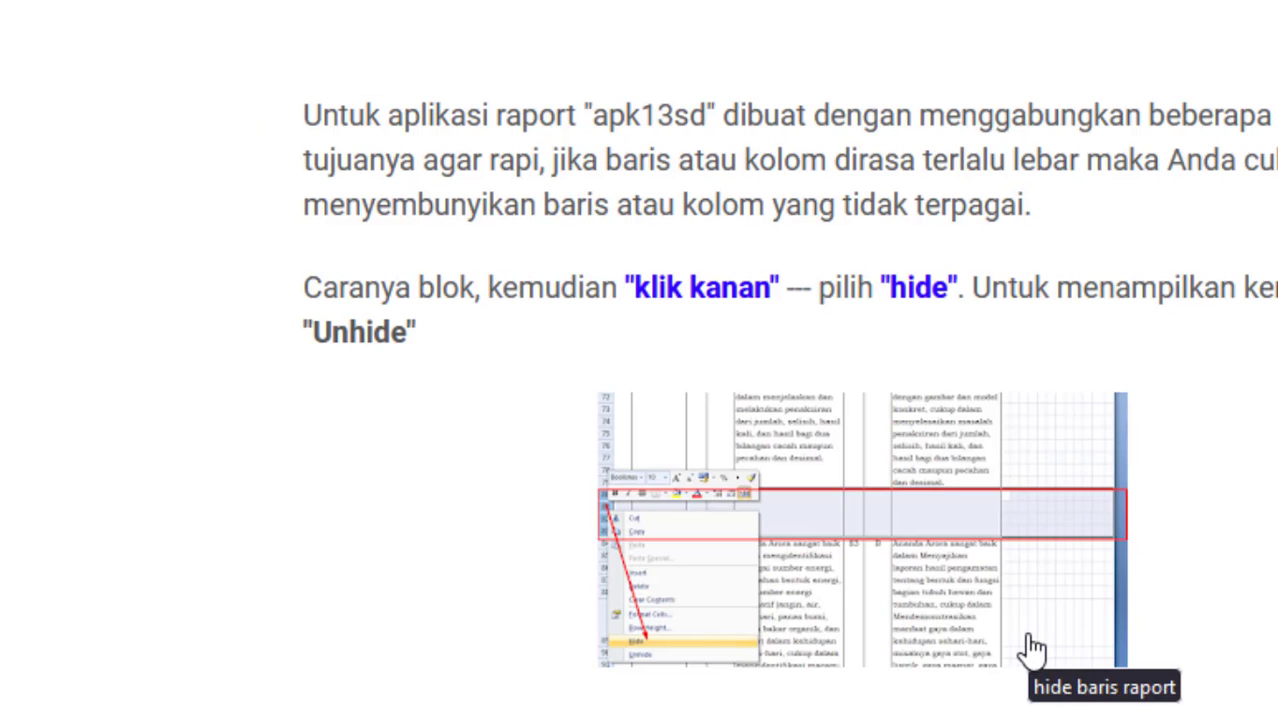
Switch to the tasADMIN.id article in the browser and read the tips on hiding rows, unprotecting the sheet and Print Preview.
scroll(1032, 648, "down", 3)
scroll(1032, 648, "down", 3)
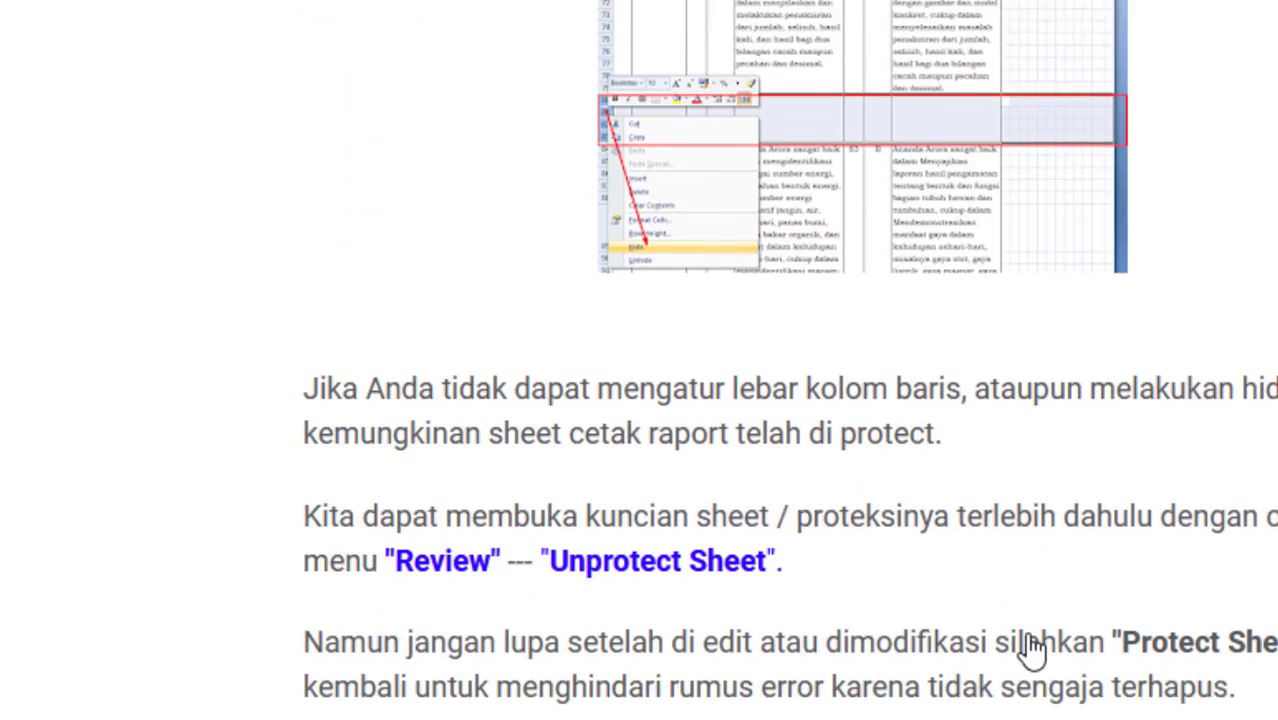
scroll(1032, 648, "down", 9)
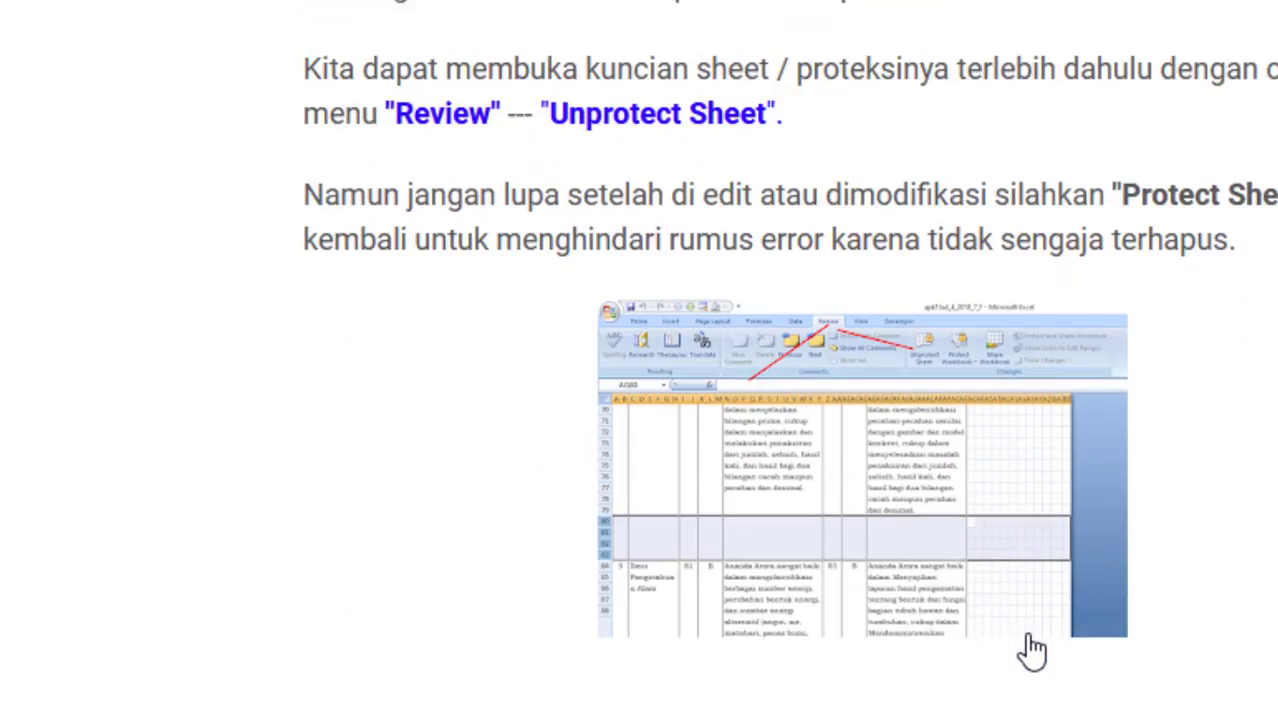
scroll(1032, 648, "down", 4)
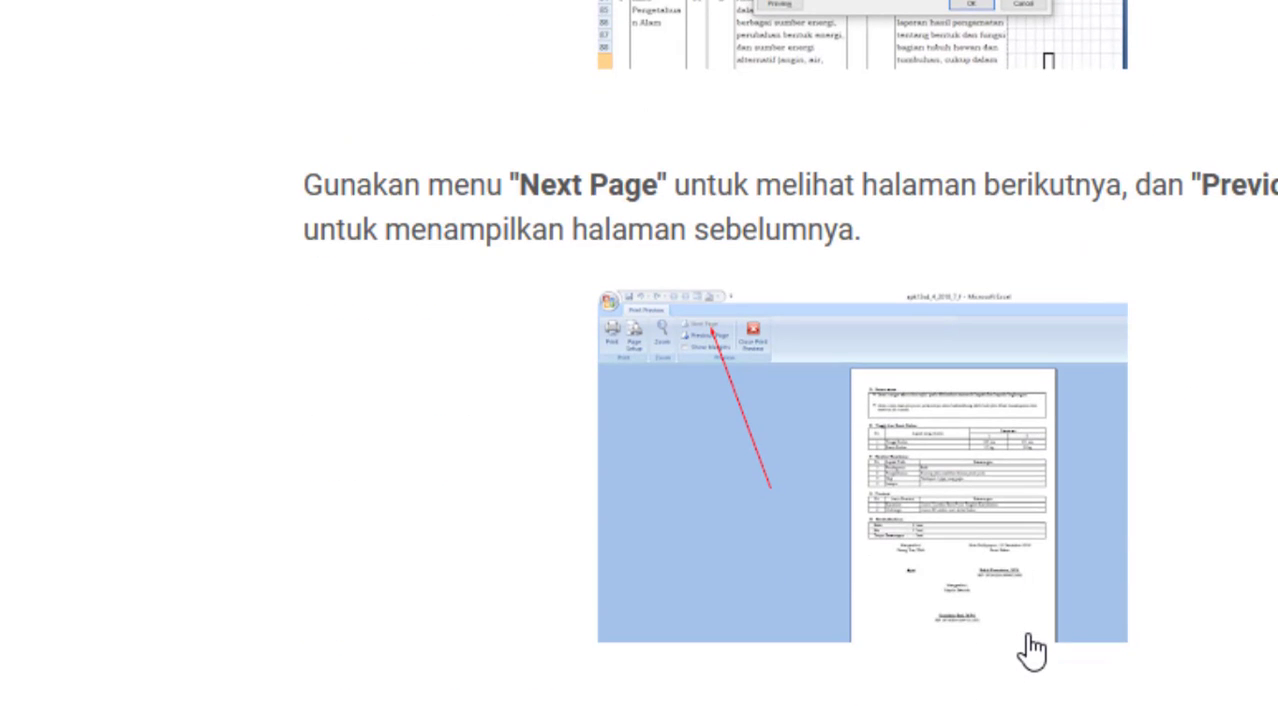
scroll(1032, 648, "down", 4)
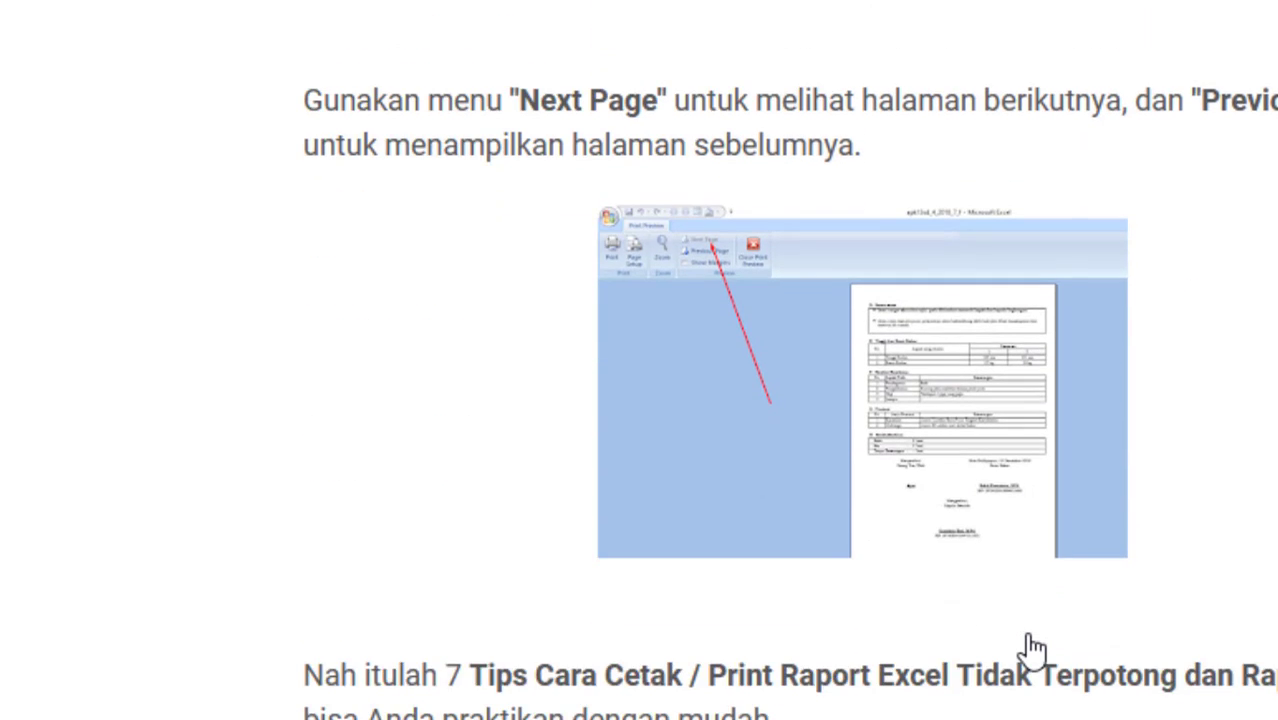
scroll(1032, 648, "down", 3)
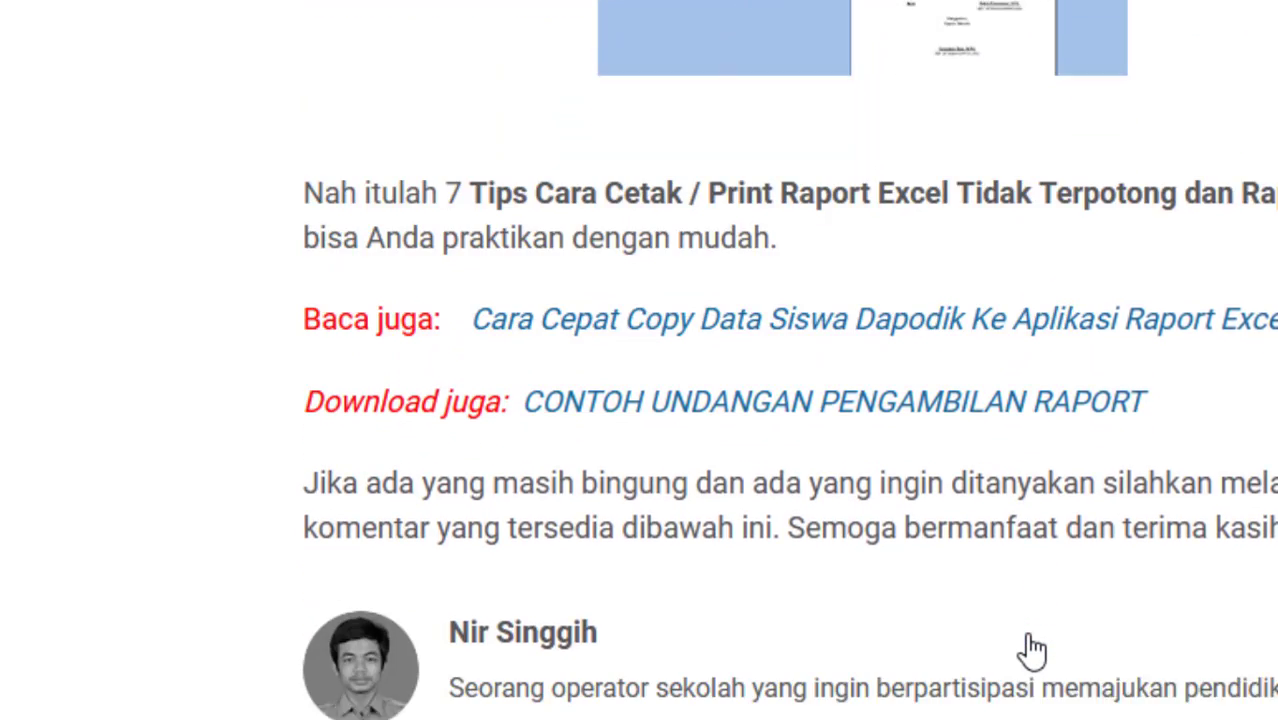
Go back through the article to recheck the Print Preview, row hiding and Set Print Area instructions.
scroll(1032, 648, "up", 8)
scroll(1032, 648, "up", 10)
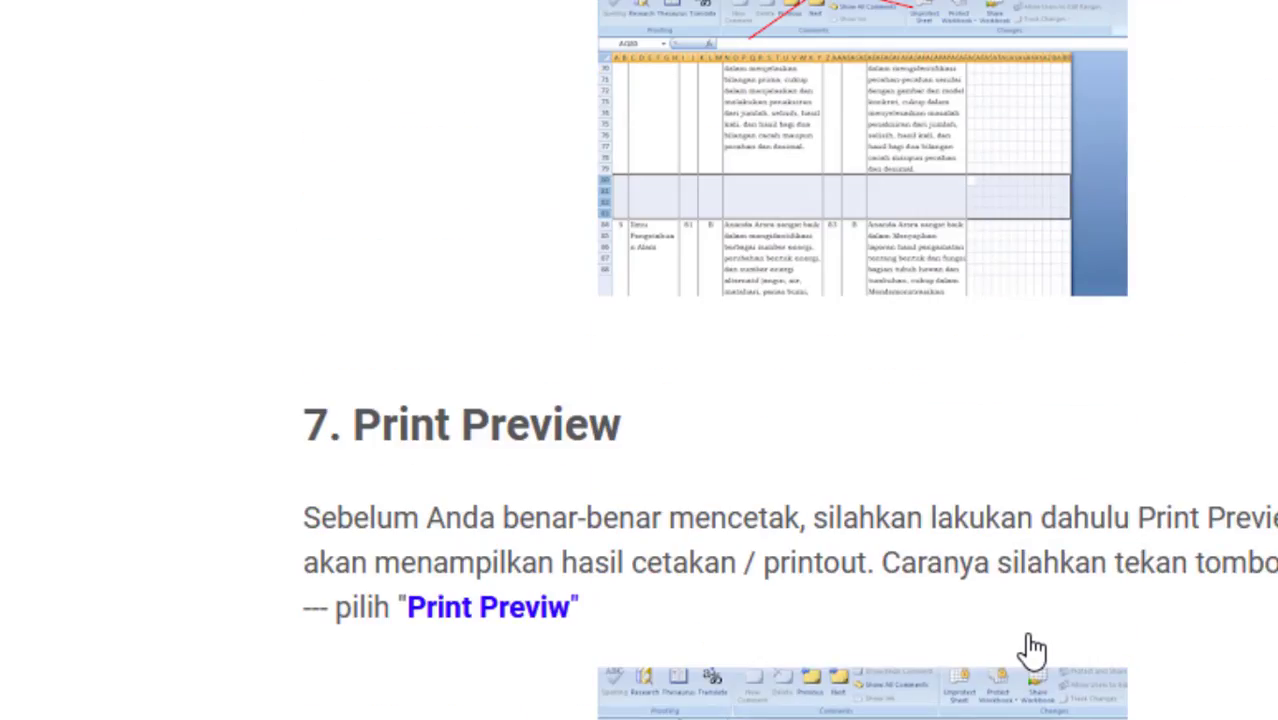
scroll(1032, 648, "up", 4)
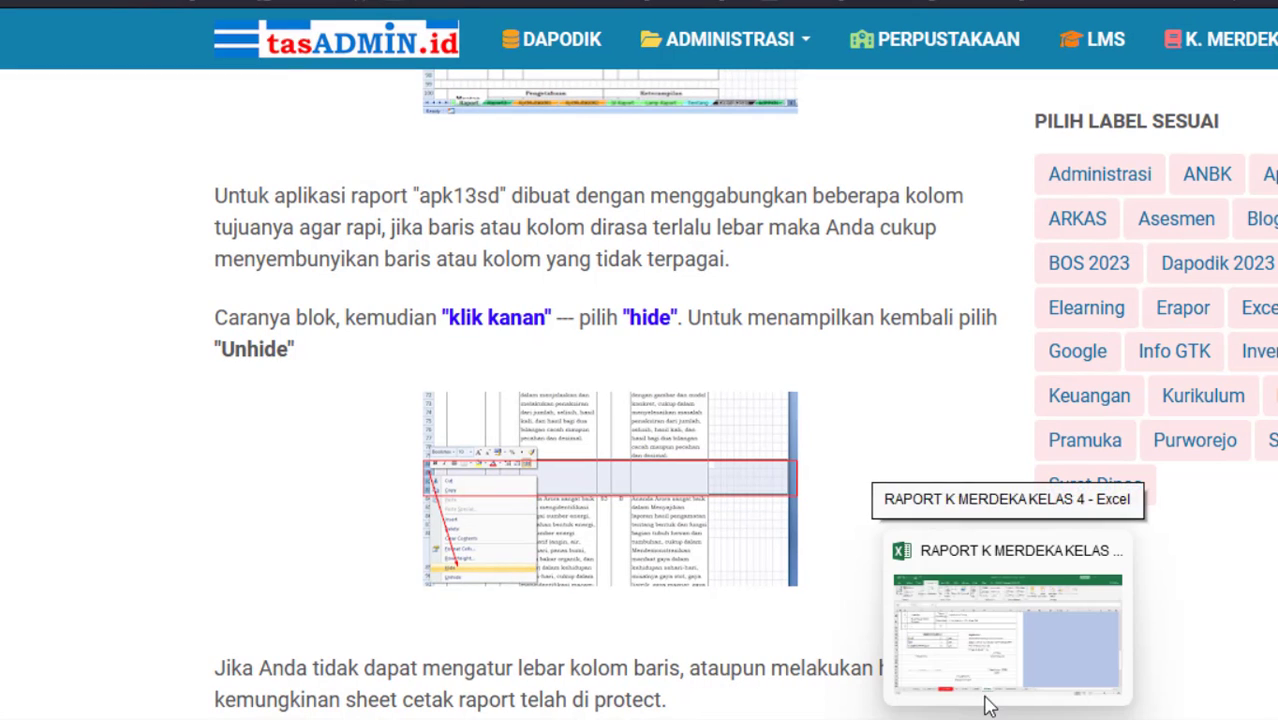
left_click(984, 698)
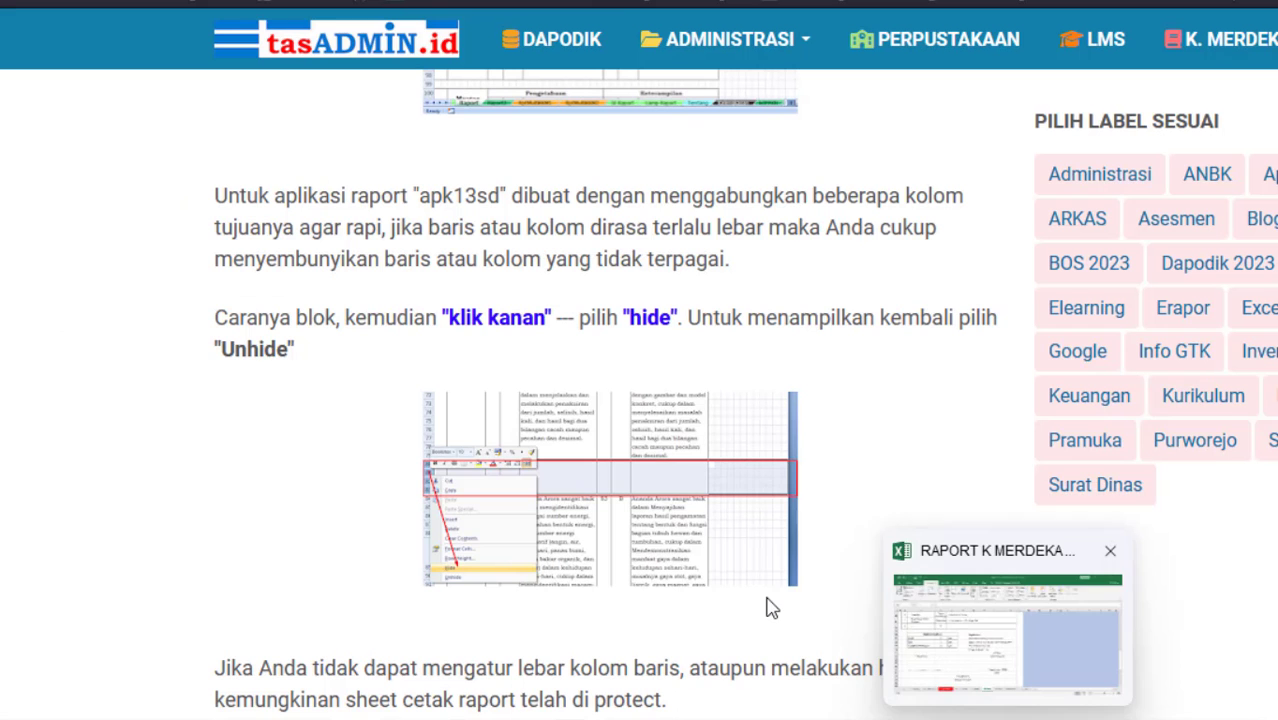
left_click(765, 603)
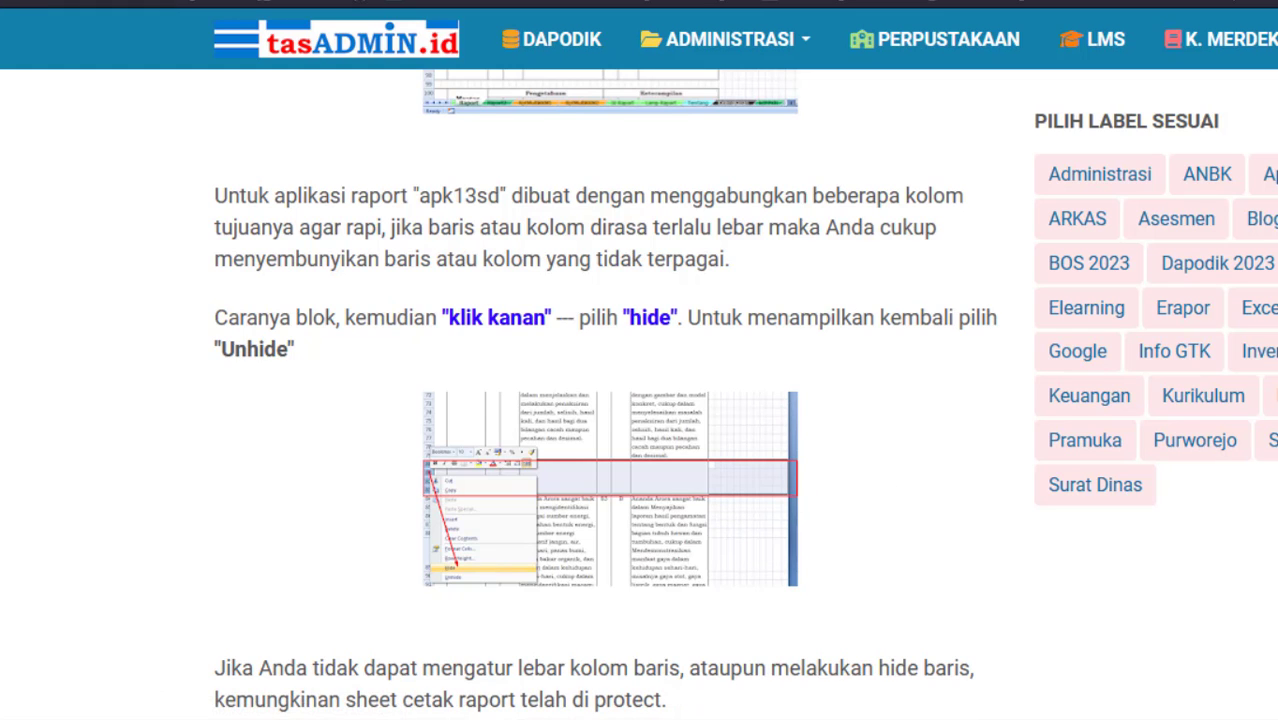
scroll(605, 400, "down", 10)
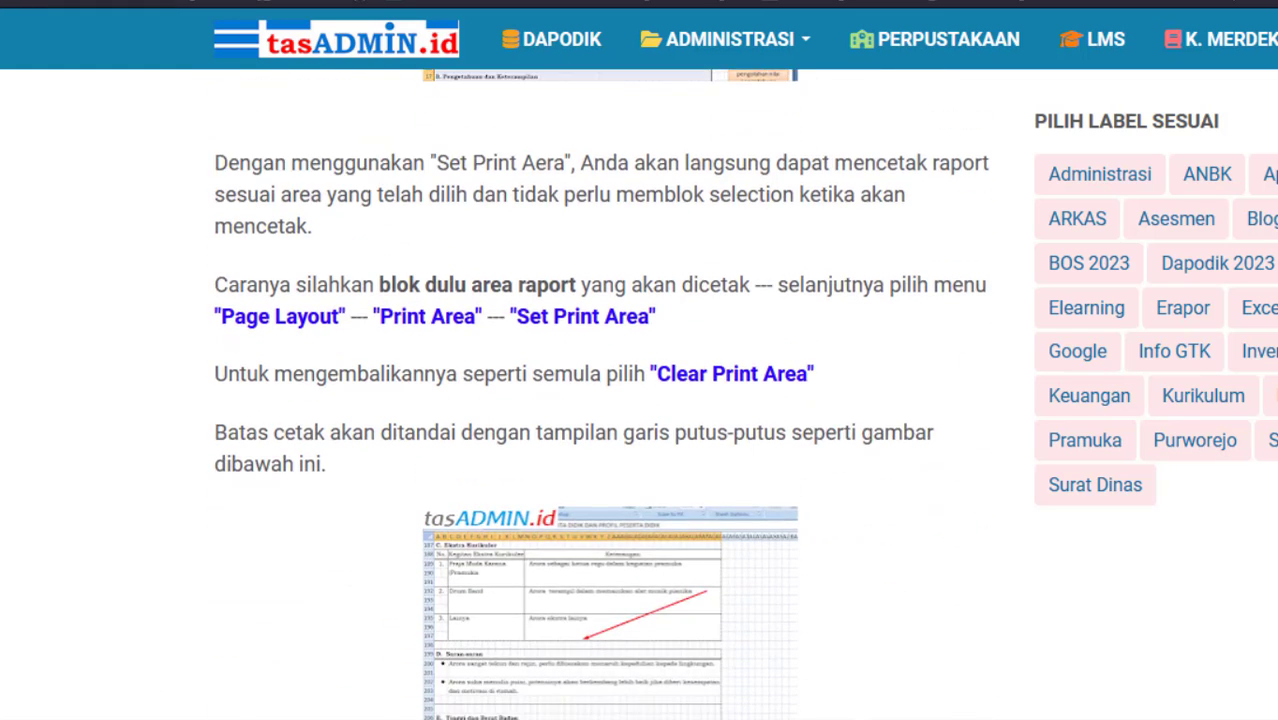
scroll(605, 400, "down", 2)
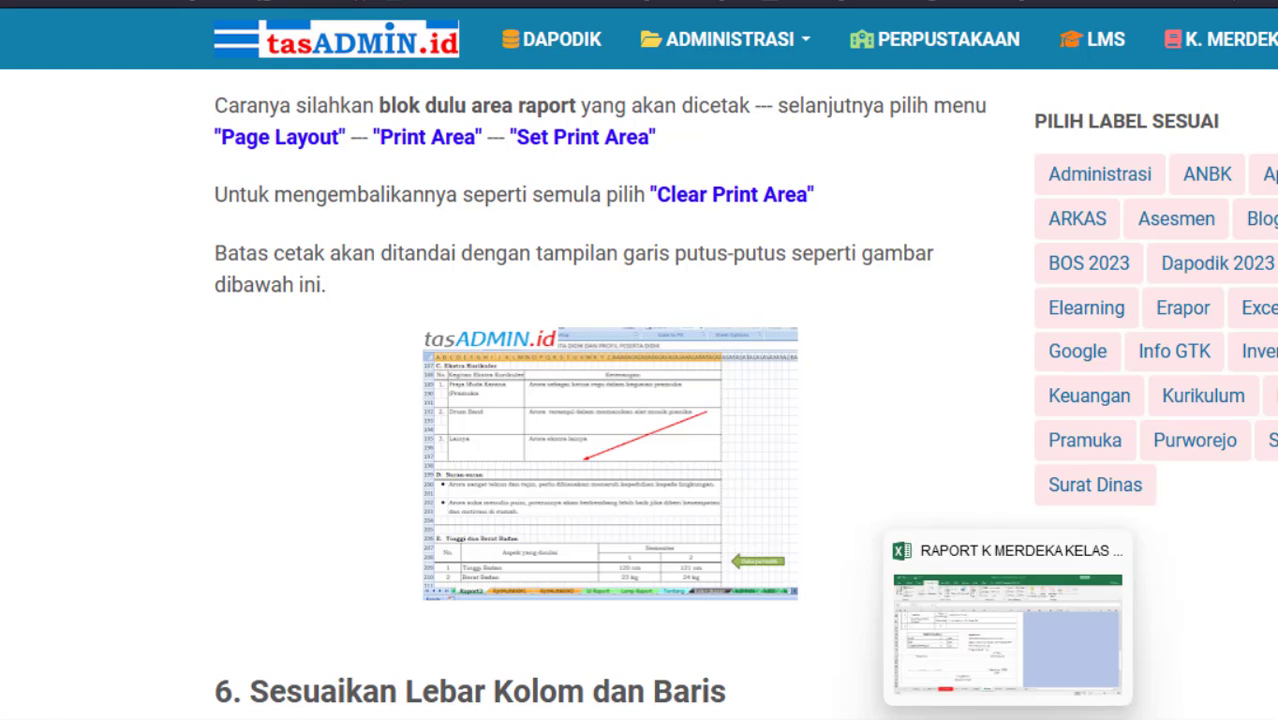
Switch back to the Excel report workbook and look through the RAPOR sheet from the signature section up to the report heading.
left_click(1010, 690)
key("Up")
key("Up")
key("Up")
key("Up")
key("Up")
key("Up")
key("Up")
key("Up")
key("Up")
key("Up")
key("Up")
key("Up")
key("Up")
key("Up")
key("Up")
key("Up")
key("Up")
key("Up")
key("Up")
key("Up")
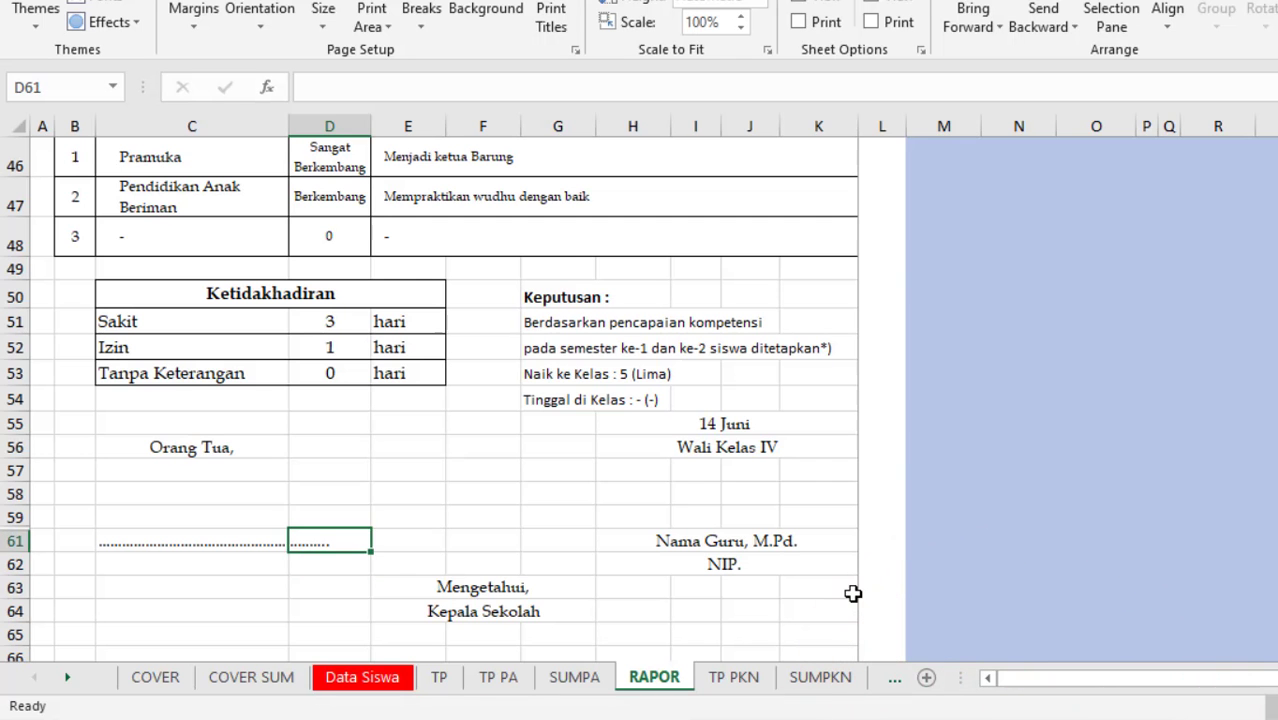
key("Up")
key("Up")
key("Up")
key("Up")
key("Up")
key("Up")
key("Up")
key("Up")
key("Up")
key("Up")
key("Up")
key("Up")
key("Up")
key("Up")
key("Up")
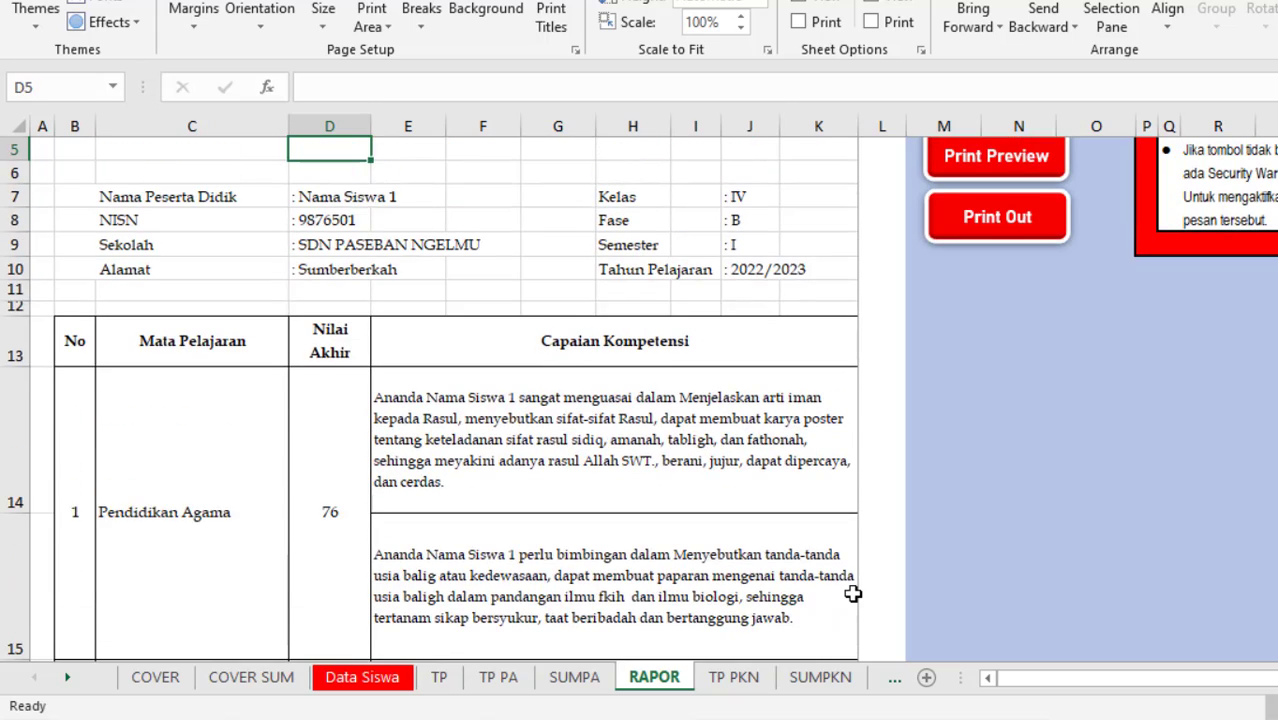
Review the RAPOR sheet from the student identity block down to the Pendidikan Agama entry.
key("Down")
key("Down")
key("Down")
key("Down")
key("Down")
key("Down")
key("Down")
key("Down")
key("Down")
key("Down")
key("Down")
key("Down")
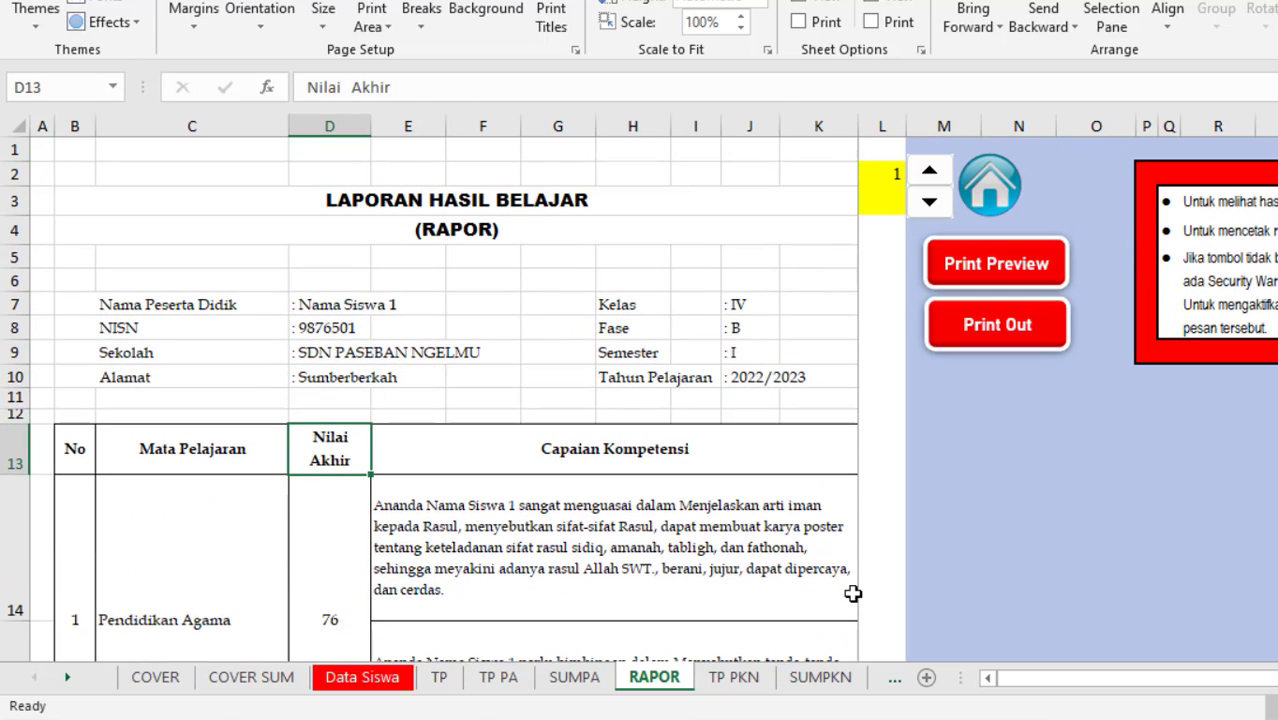
key("Down")
key("Down")
key("Down")
key("Down")
key("Down")
key("Down")
key("Down")
key("Down")
key("Down")
key("Down")
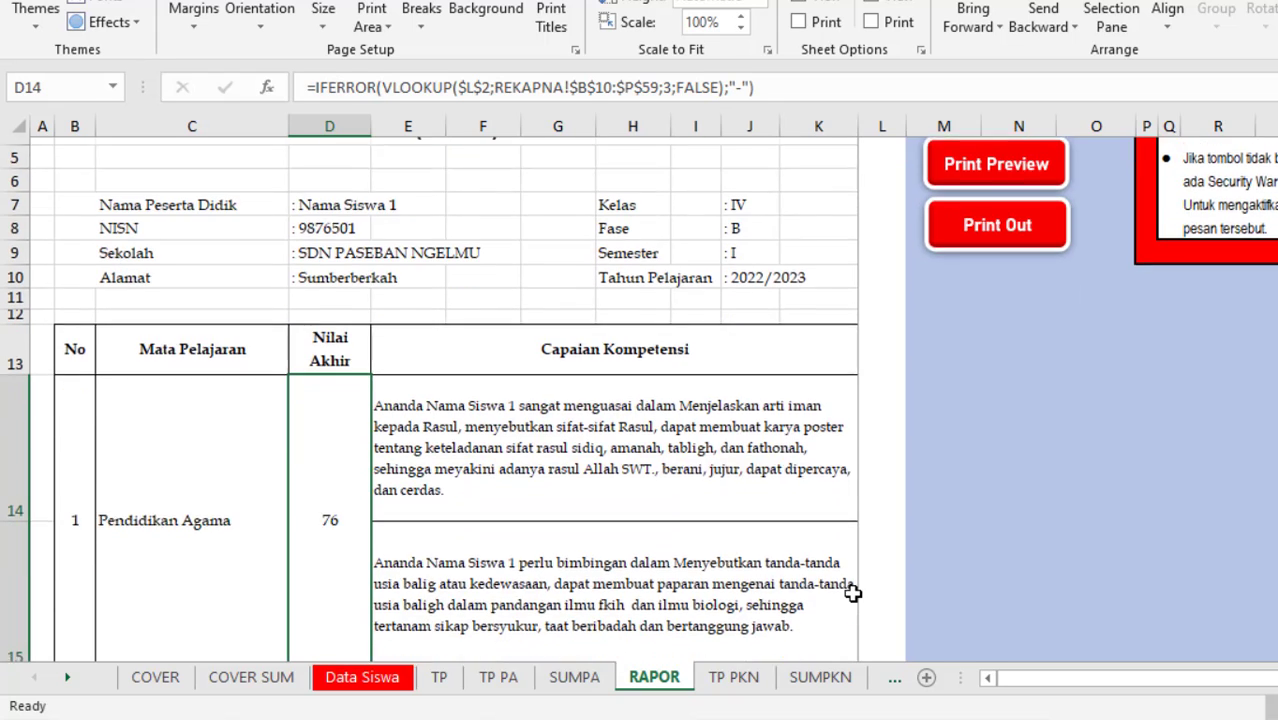